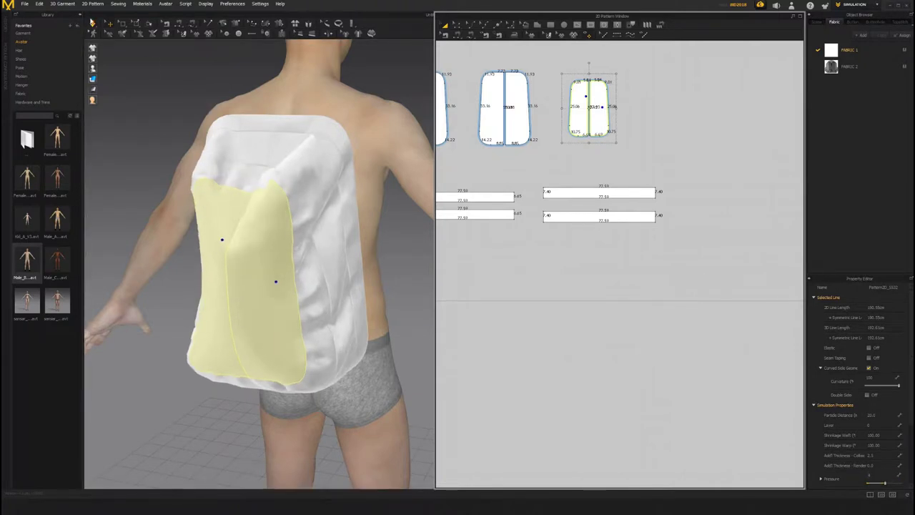
right_click_drag(347, 189, 358, 216)
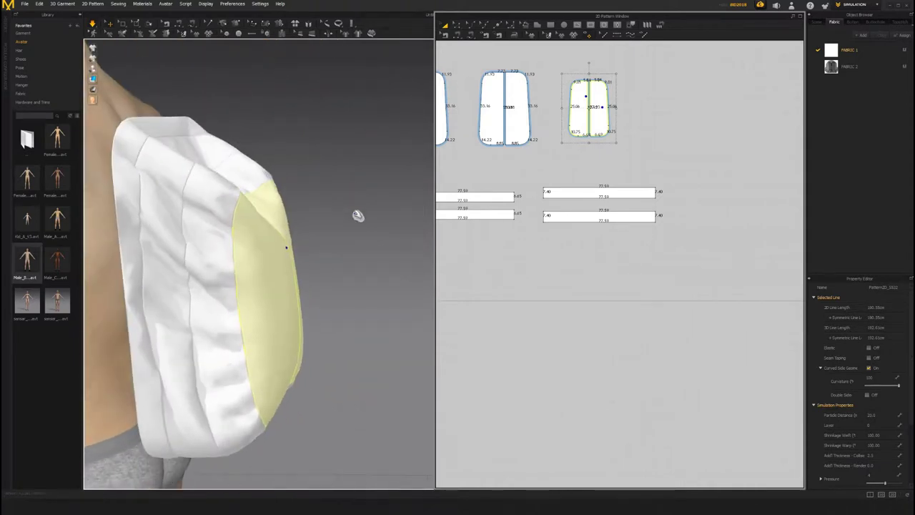
right_click_drag(280, 180, 249, 169)
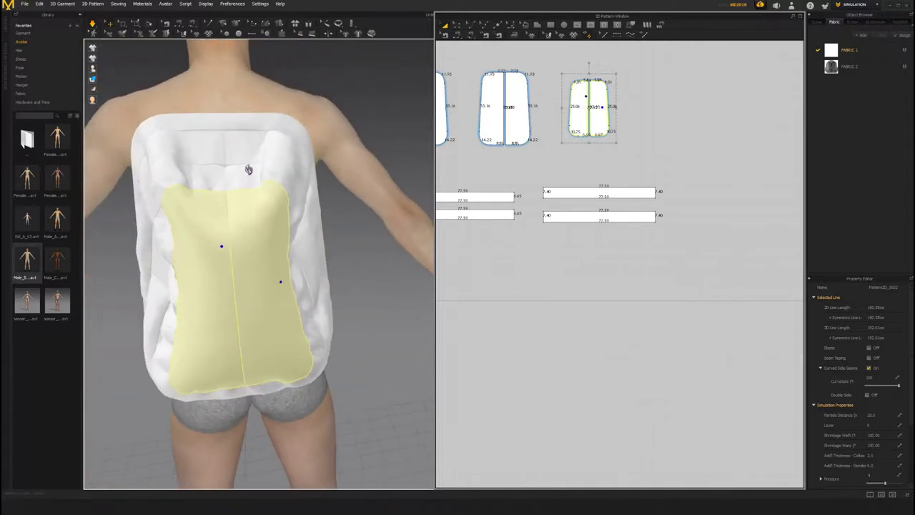
right_click_drag(284, 240, 250, 194)
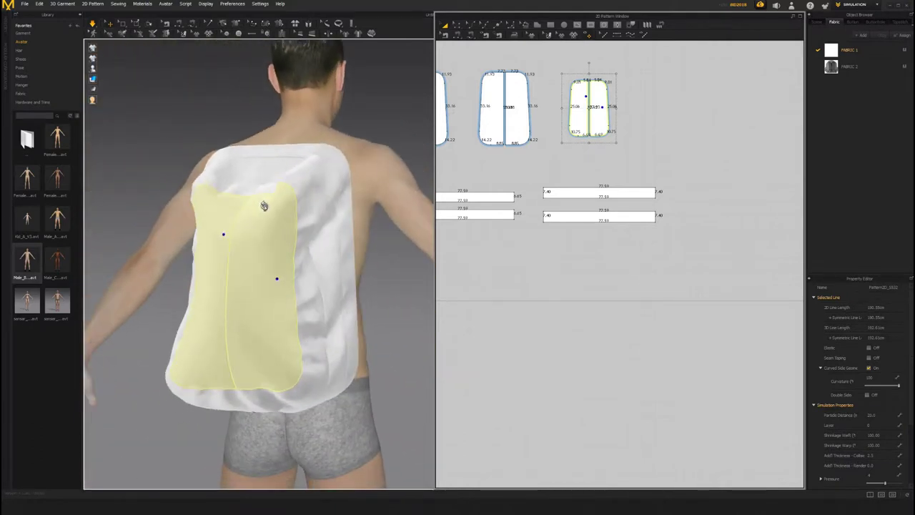
right_click_drag(268, 241, 156, 174)
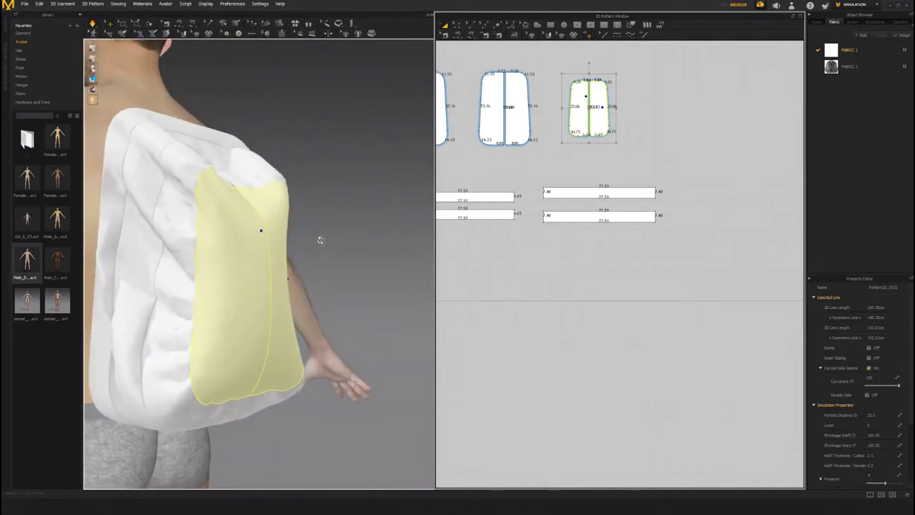
right_click_drag(235, 260, 276, 231)
Set the pressure of both halves of the second backpack panel to 2, then run and stop the simulation.
middle_click_drag(451, 127, 565, 144)
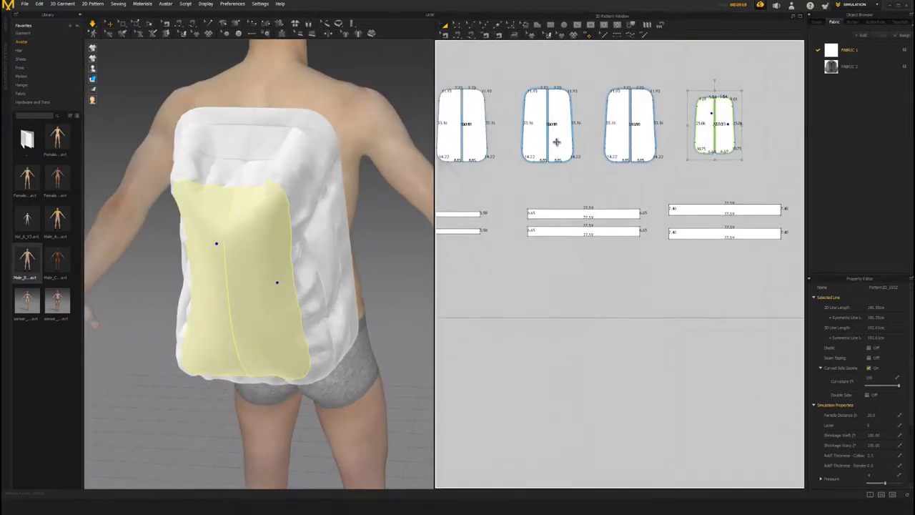
left_click(531, 147)
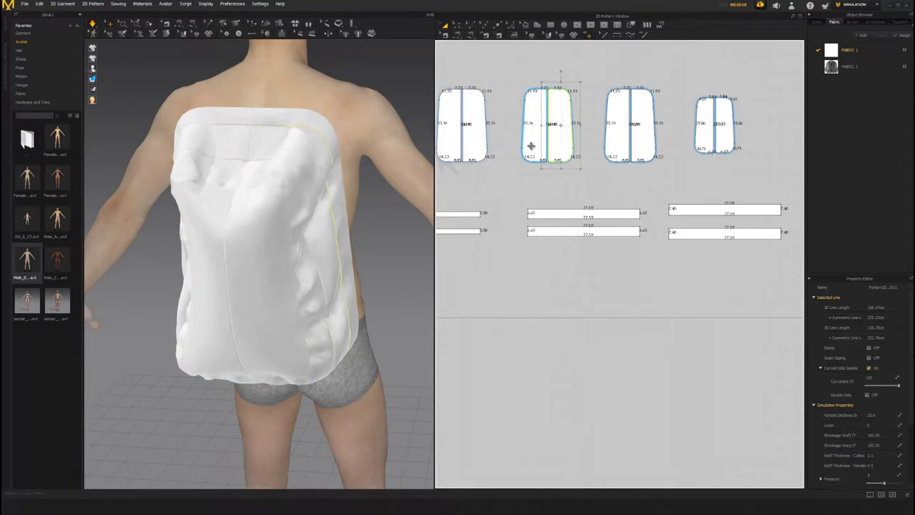
left_click(532, 145, "shift")
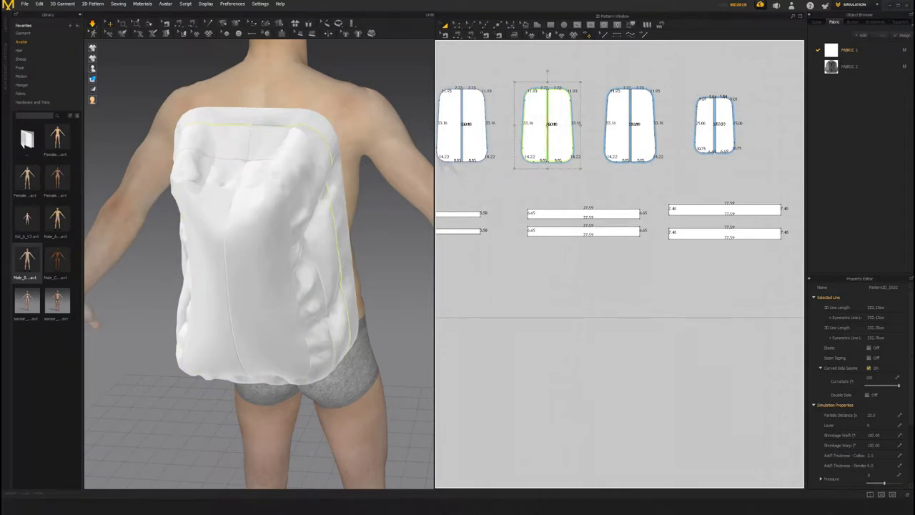
left_click(881, 474)
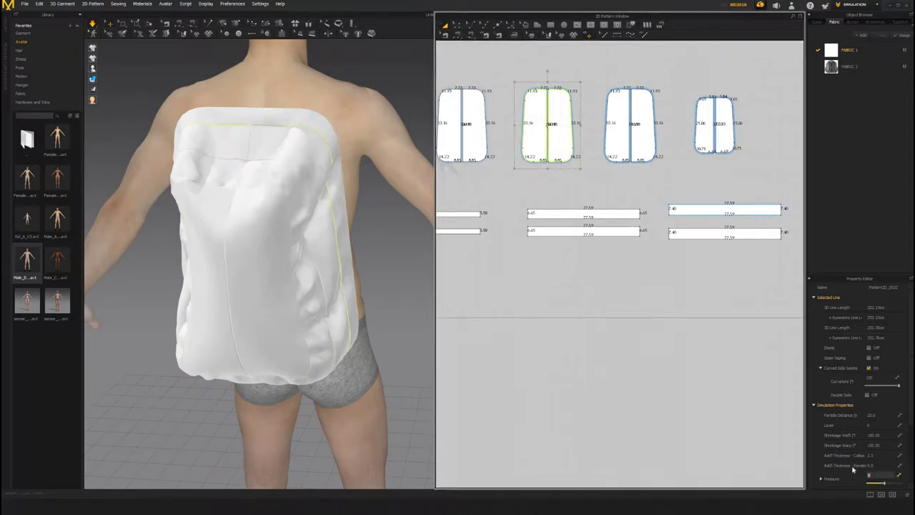
left_click(90, 25)
key("space")
Inspect the backpack's upper and lower side strips up close for gaps and seams that are not sewn together.
right_click_drag(336, 182, 355, 174)
right_click_drag(289, 218, 218, 207)
scroll(223, 211, "up", 3)
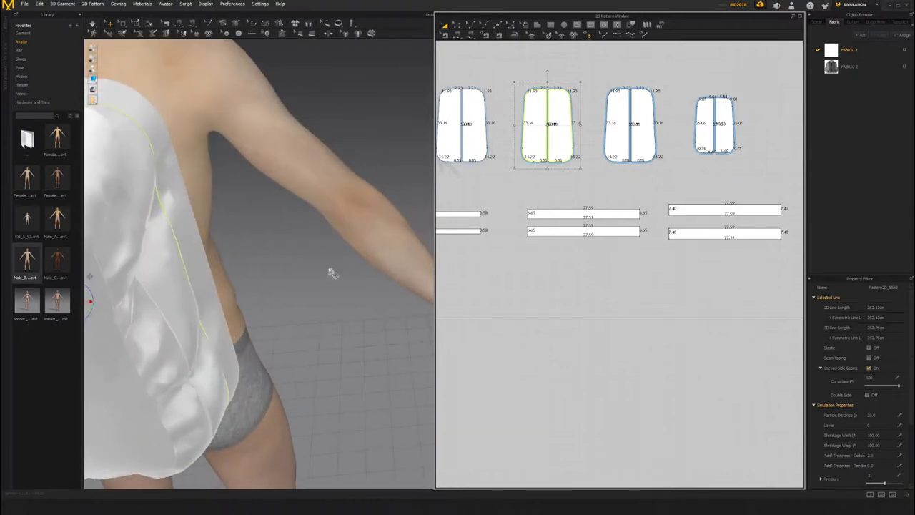
middle_click_drag(107, 243, 222, 276)
scroll(367, 291, "up", 3)
right_click_drag(367, 291, 368, 317)
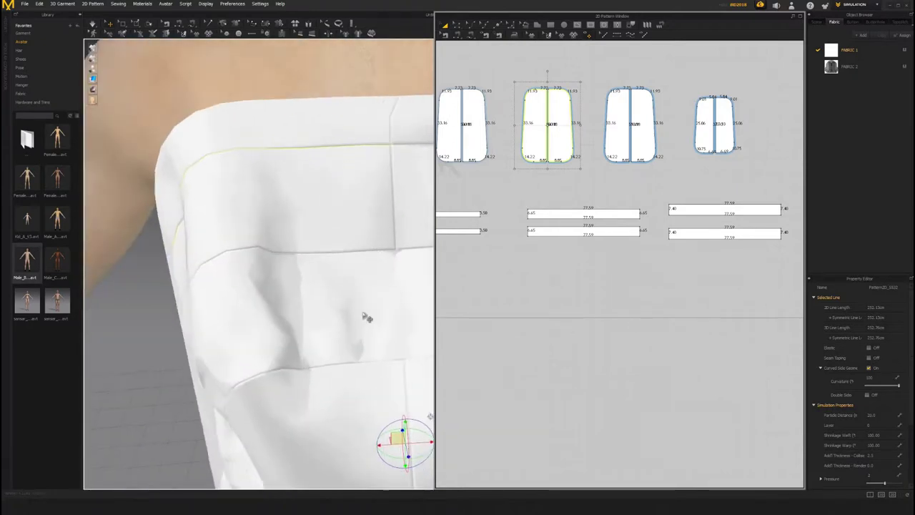
scroll(373, 275, "up", 3)
right_click_drag(361, 365, 375, 34)
middle_click_drag(262, 458, 241, 345)
scroll(217, 276, "up", 2)
scroll(216, 276, "down", 3)
scroll(351, 240, "down", 4)
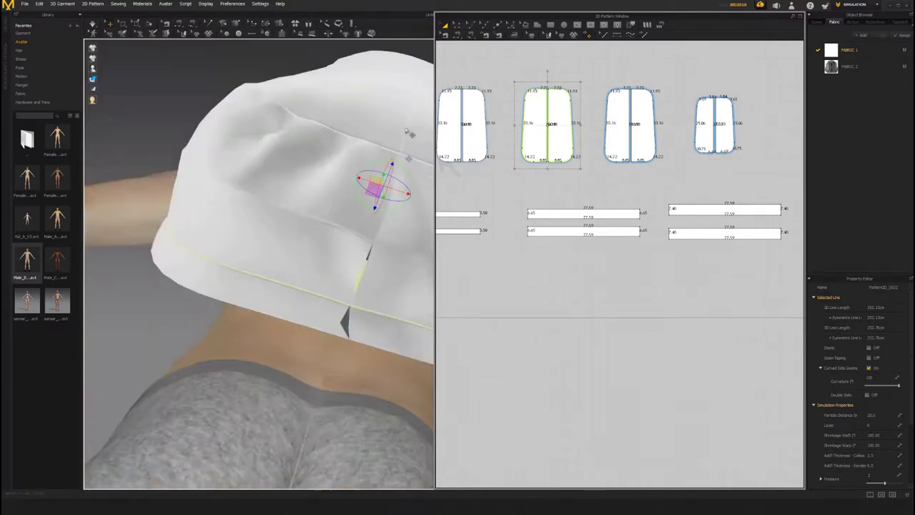
right_click_drag(180, 303, 281, 321)
scroll(363, 301, "up", 3)
mouse_move(296, 288)
right_mouse_down()
mouse_move(317, 268)
mouse_move(285, 293)
right_mouse_up()
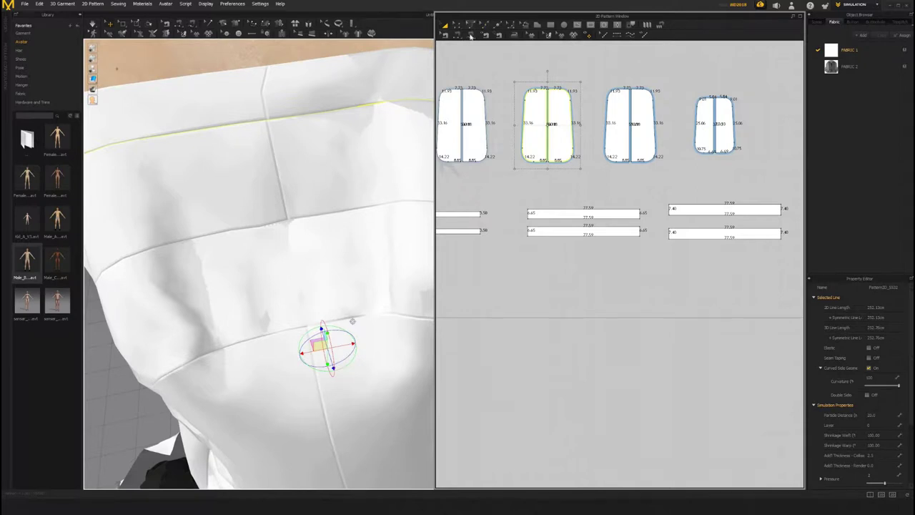
Sew together the open short ends of the two 7.40 strips with Segment Sewing and simulate the garment.
key("n")
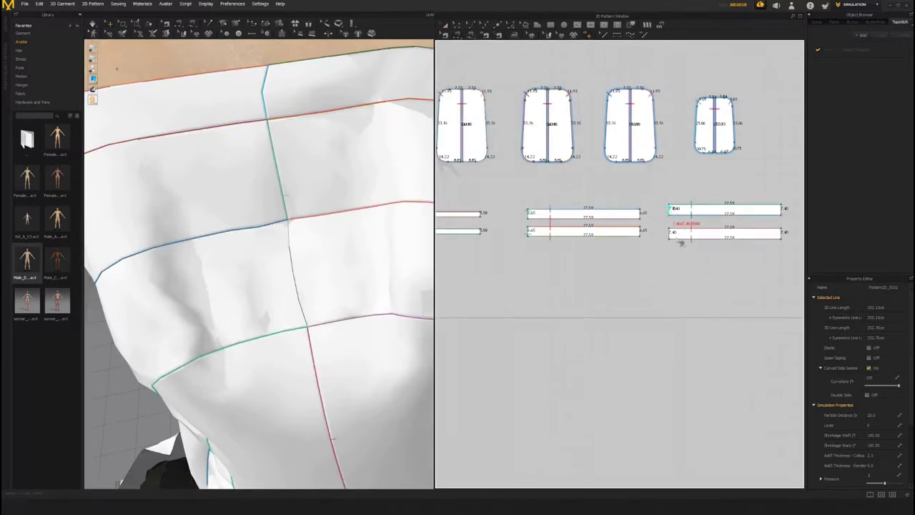
left_click(670, 237)
left_click(94, 27)
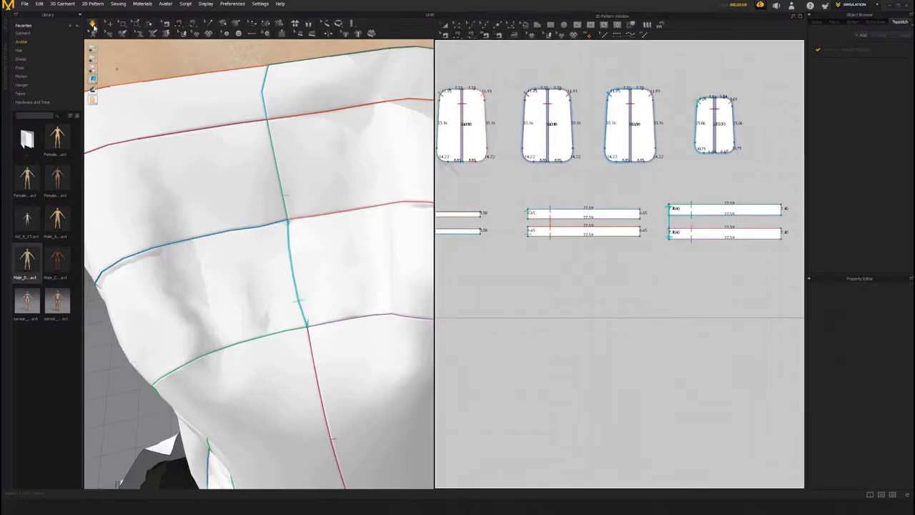
left_click(301, 299)
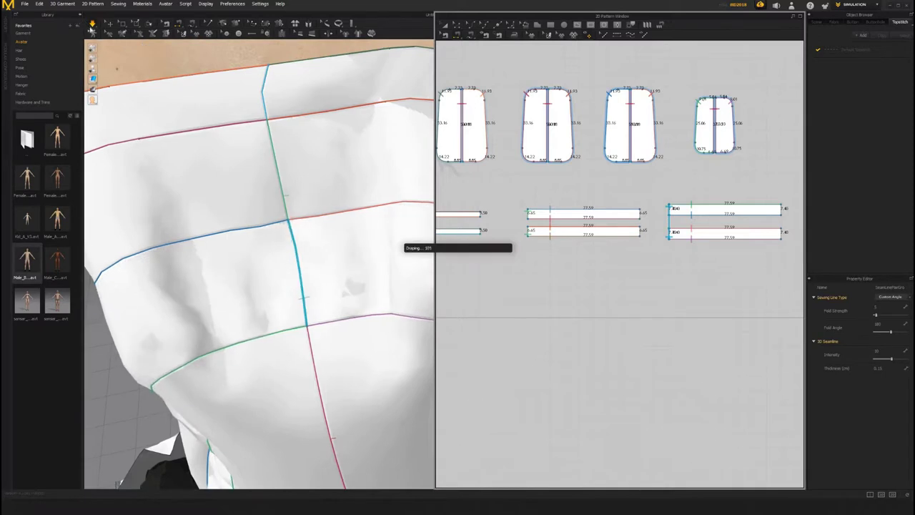
Sew together the open short ends of the two narrowest strips at the bag's underside and simulate the garment.
right_click_drag(286, 364, 352, 357)
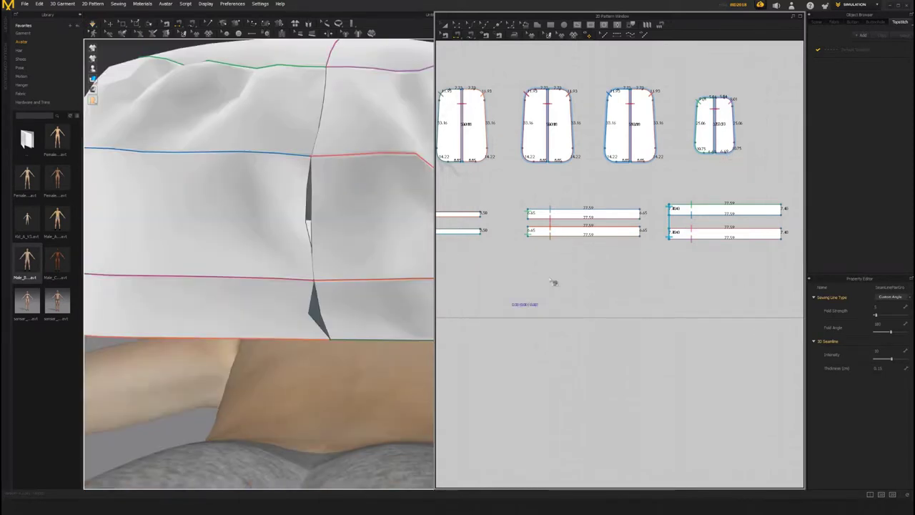
left_click(481, 227)
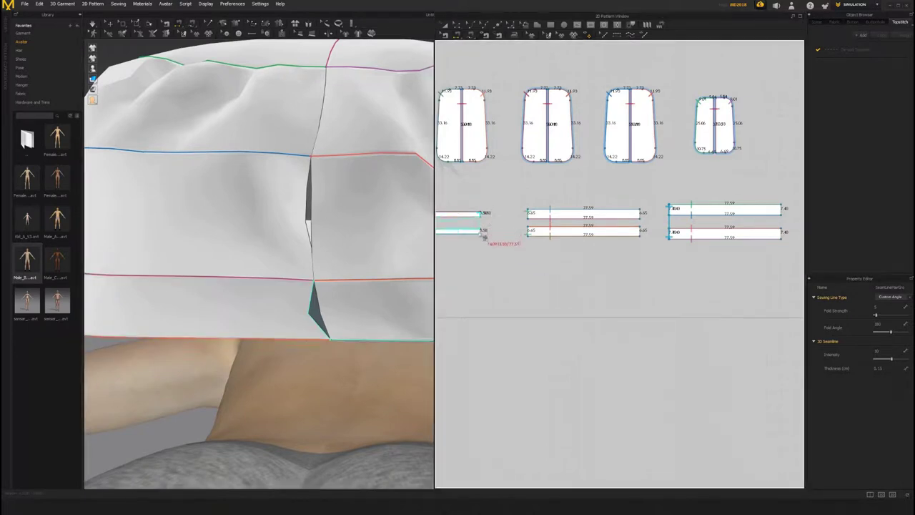
double_click(93, 25)
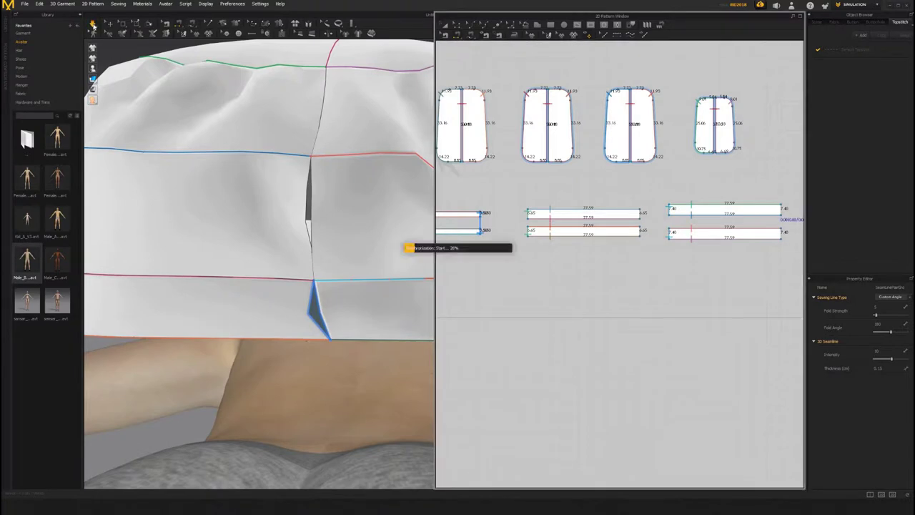
Sew together the open short ends of the two 6.65 strips at the bag's underside, then run and stop the simulation.
left_click(641, 216)
left_click(640, 234)
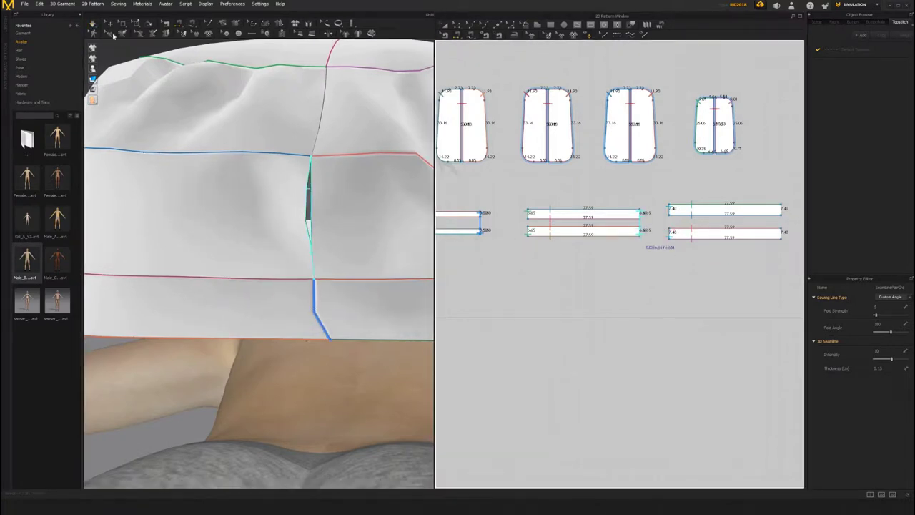
left_click(93, 25)
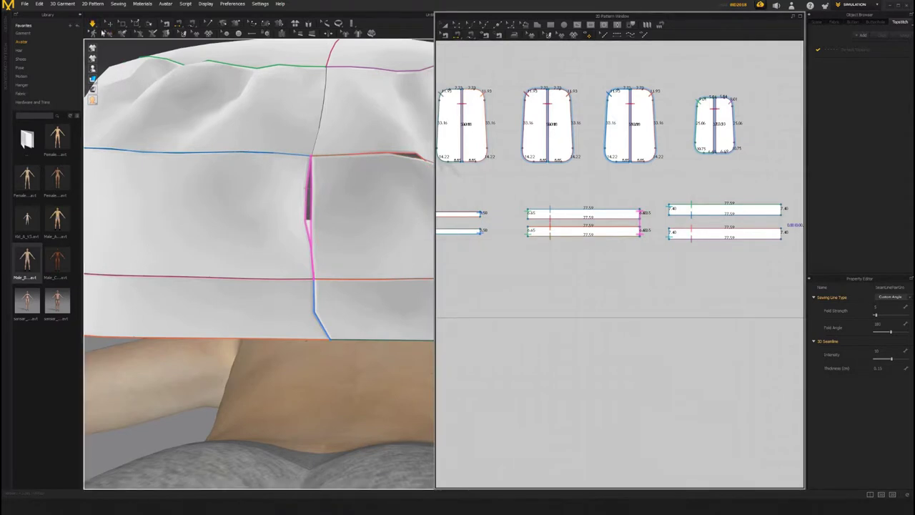
left_click(94, 26)
Add the AW logo image from the Desktop as a graphic about 7.9 cm wide on the right half of the small front panel.
scroll(382, 187, "down", 3)
right_click_drag(382, 188, 286, 226)
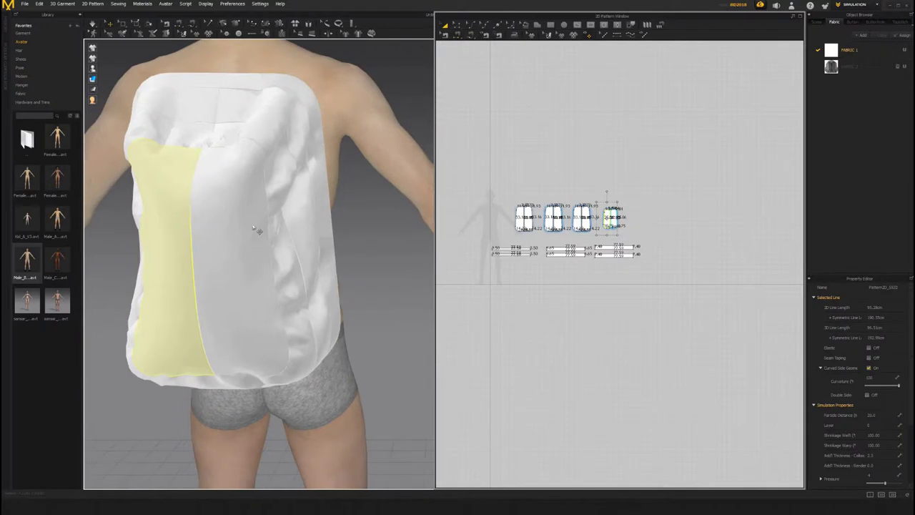
scroll(255, 229, "up", 3)
scroll(401, 230, "up", 4)
scroll(676, 210, "up", 5)
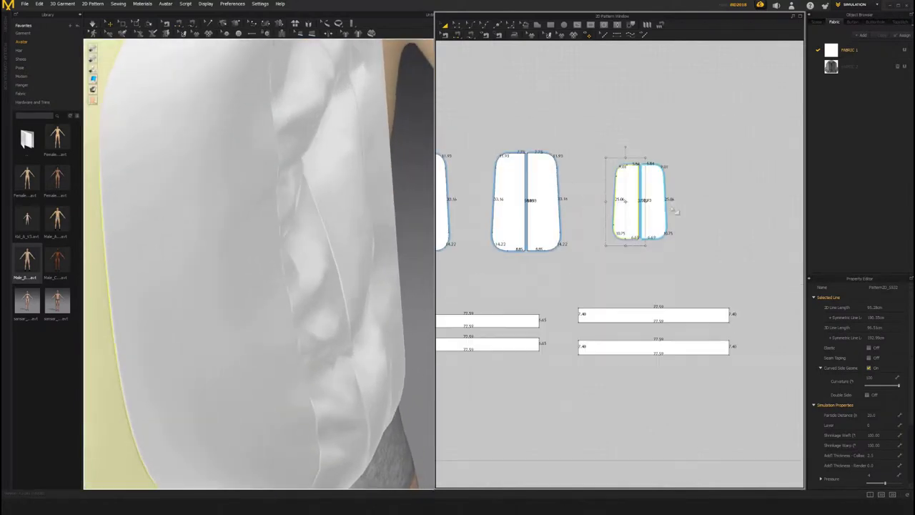
scroll(675, 211, "up", 4)
scroll(678, 214, "down", 2)
left_click(573, 35)
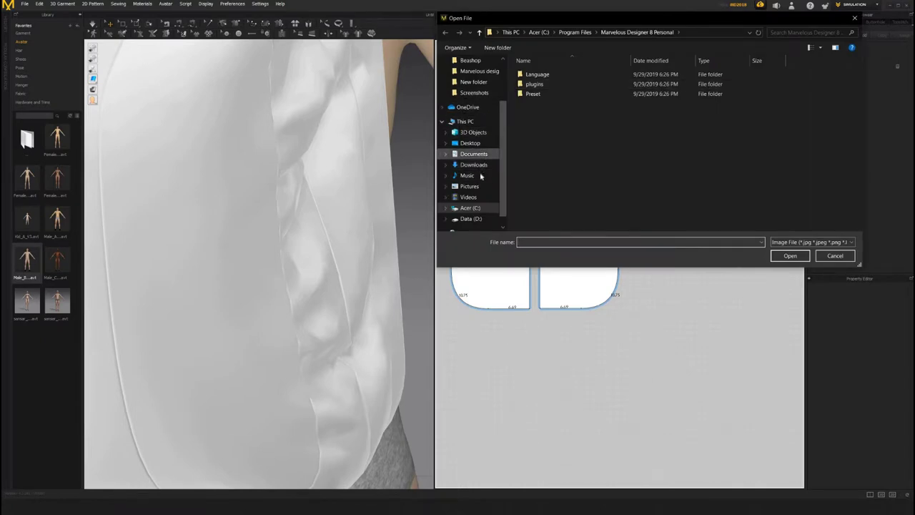
left_click(480, 145)
left_click(588, 105)
left_click(787, 257)
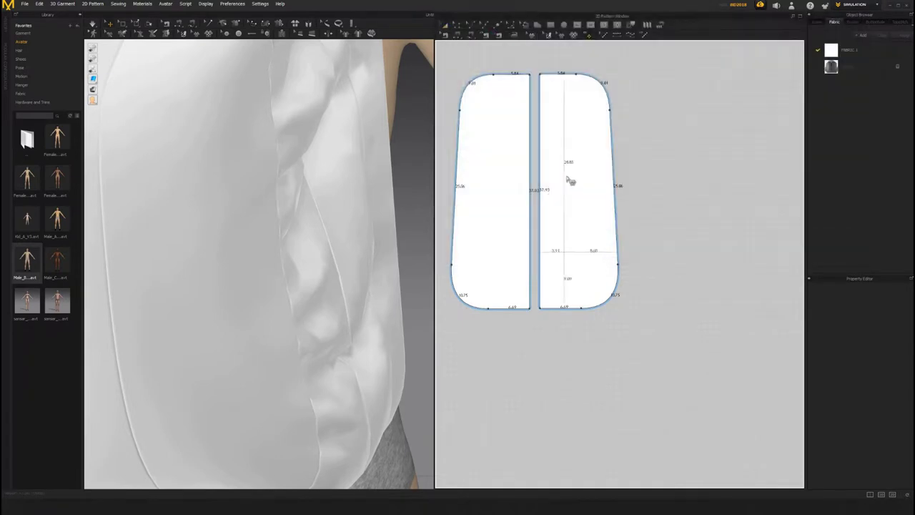
left_click(567, 176)
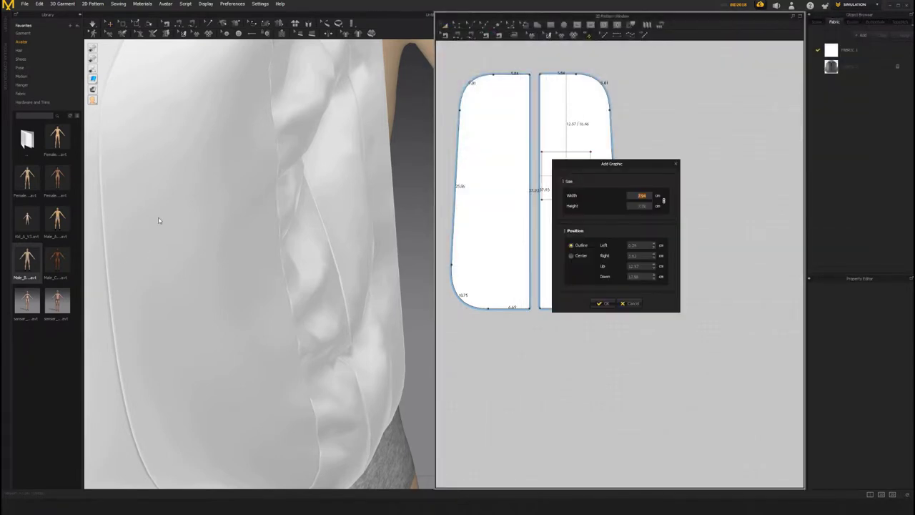
left_click_drag(642, 222, 700, 251)
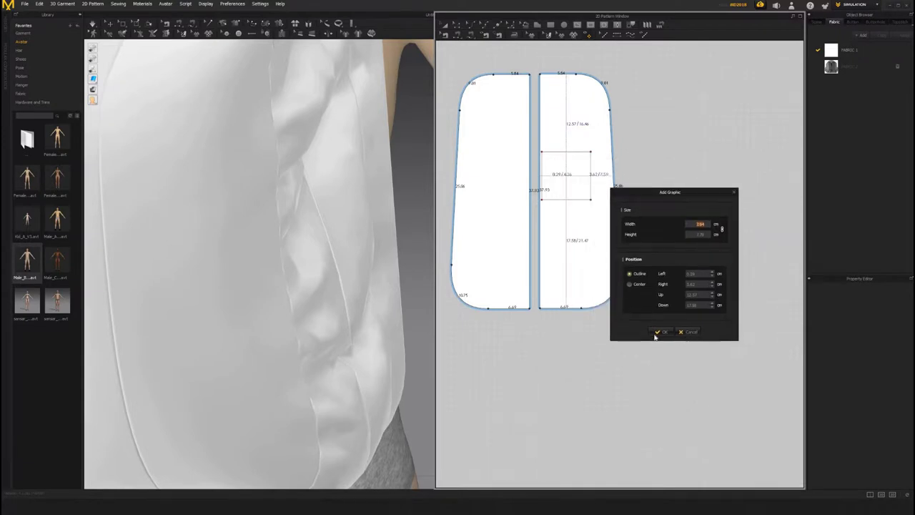
Delete the logo graphic from the backpack's front panel.
right_click_drag(246, 323, 350, 319)
scroll(213, 301, "down", 5)
left_click(227, 324)
right_click_drag(227, 324, 385, 369)
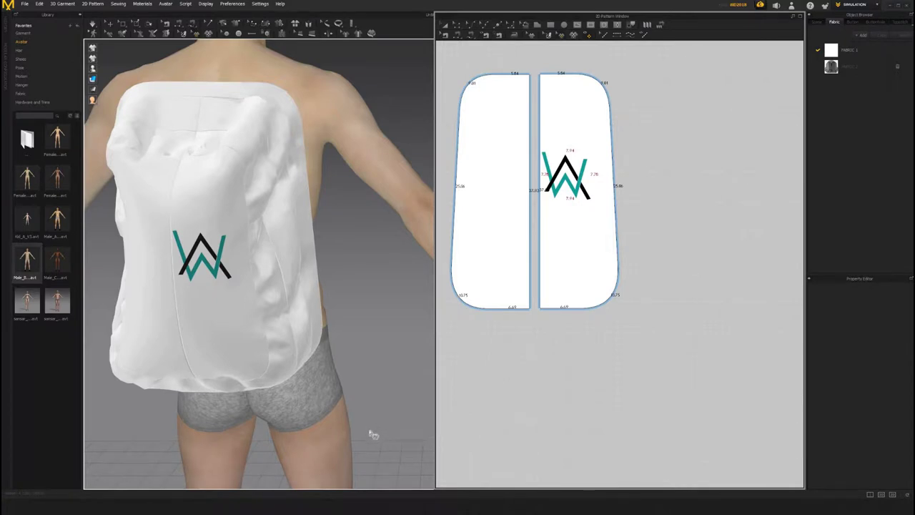
left_click(227, 239)
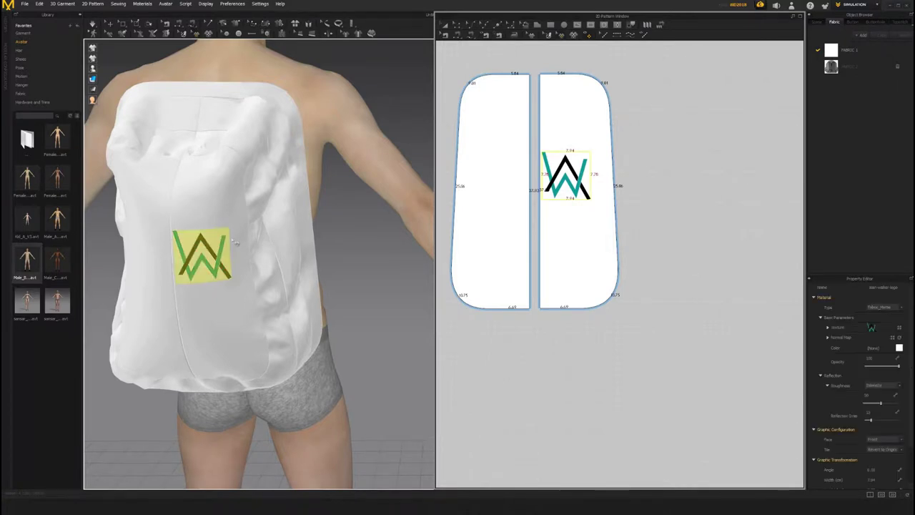
key("Delete")
Examine the backpack's shape, seams and wrinkles on the avatar from several angles and distances.
scroll(271, 353, "down", 5)
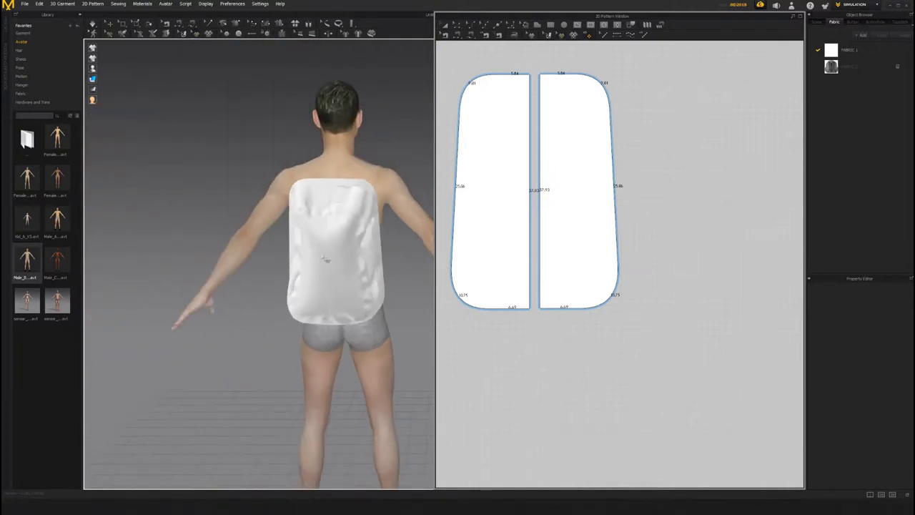
right_click_drag(380, 293, 352, 304)
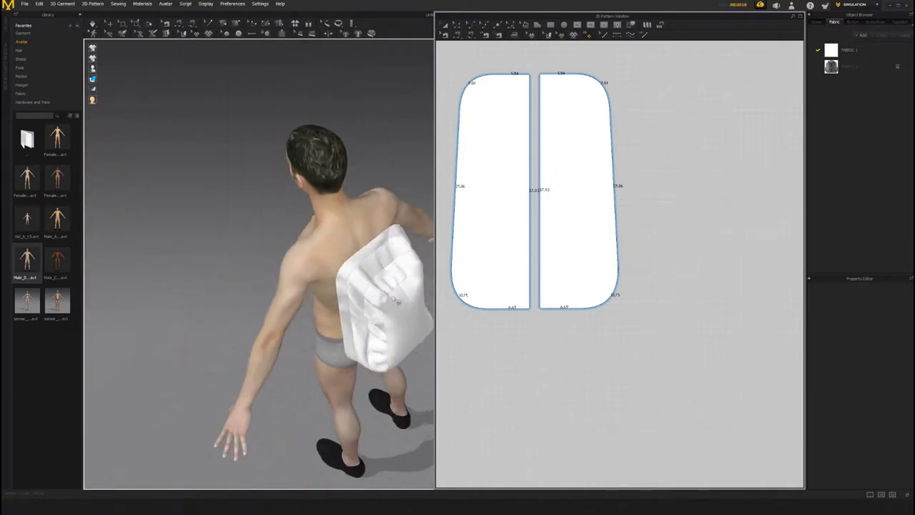
scroll(347, 300, "down", 2)
scroll(345, 212, "up", 5)
right_click_drag(345, 212, 264, 220)
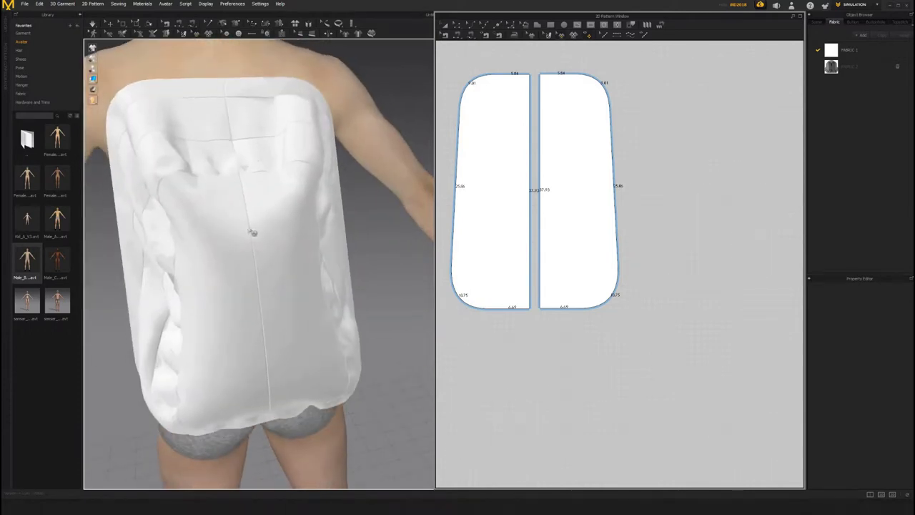
scroll(252, 208, "down", 2)
scroll(356, 246, "up", 5)
right_click_drag(356, 246, 331, 289)
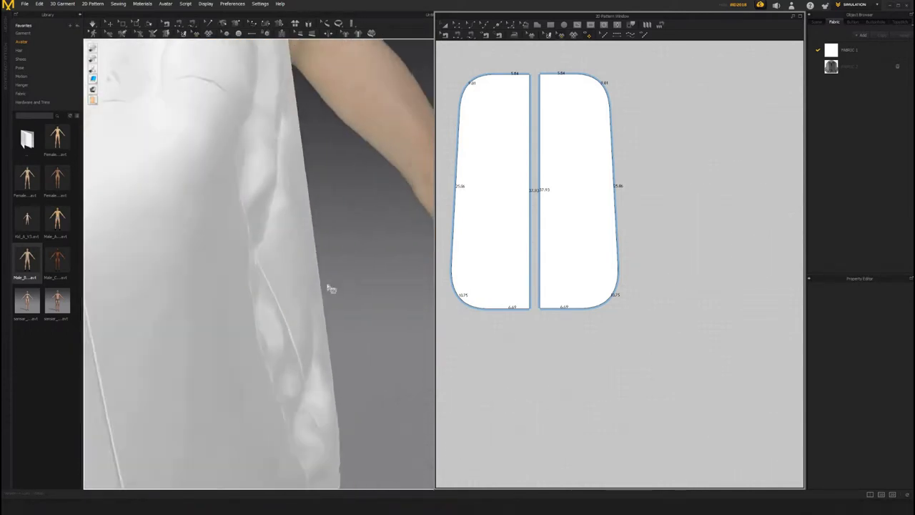
scroll(331, 288, "down", 5)
scroll(172, 135, "up", 5)
scroll(249, 263, "down", 5)
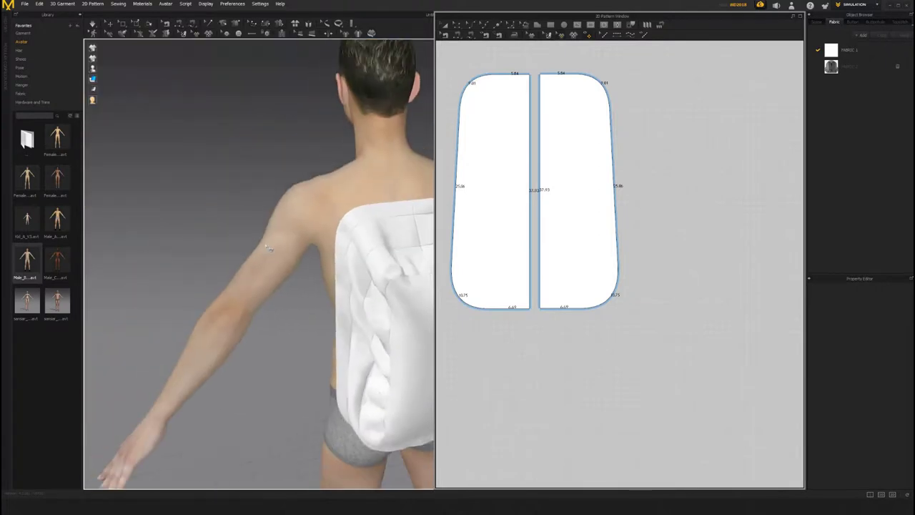
middle_click_drag(400, 372, 254, 304)
scroll(270, 350, "down", 4)
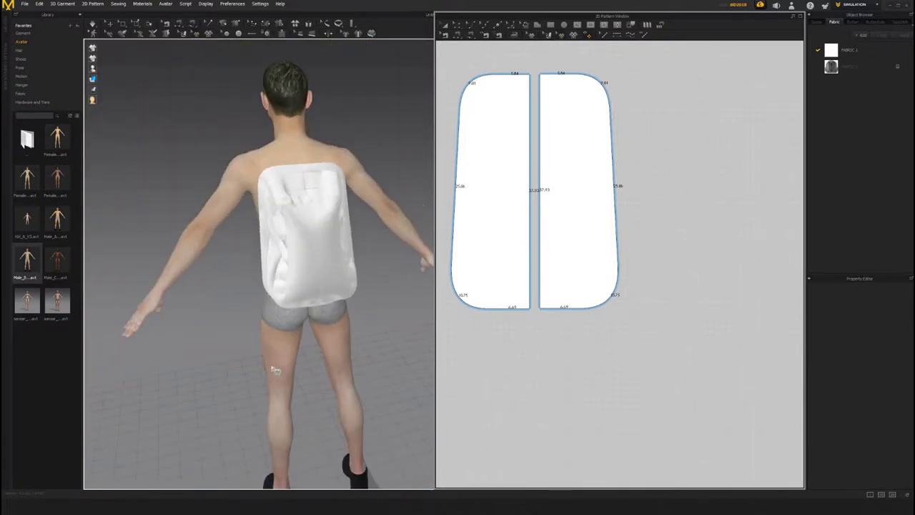
right_click_drag(227, 324, 201, 321)
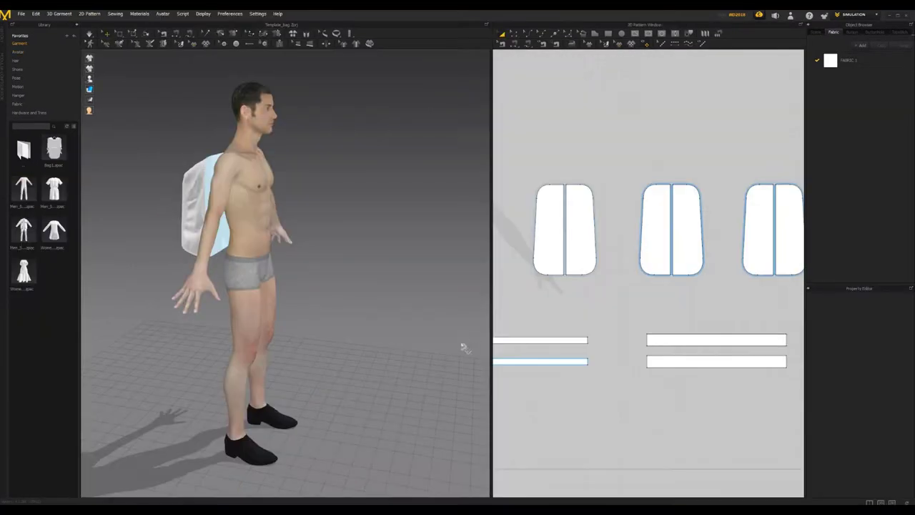
Display the line lengths on all pattern pieces in the 2D pattern view.
right_click(601, 64)
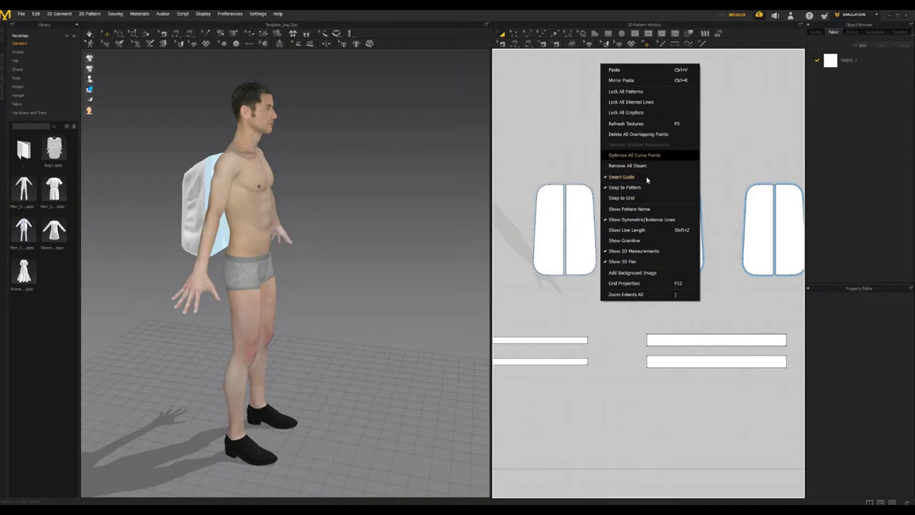
right_click(541, 102)
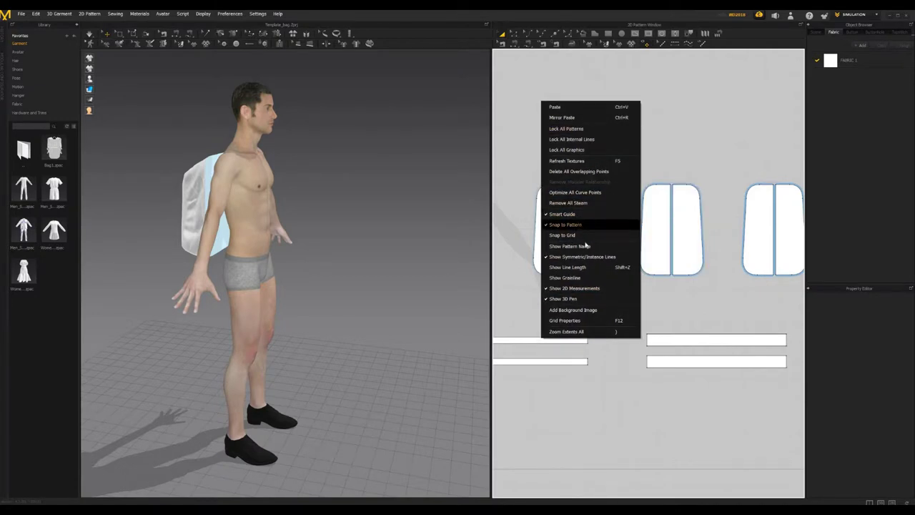
left_click(602, 268)
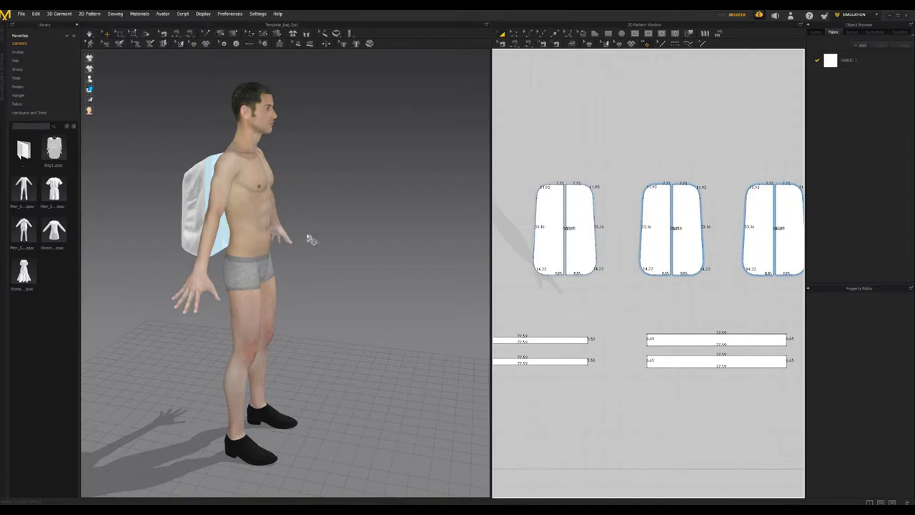
Examine how the backpack sits against the avatar's back from behind and from the side.
right_click_drag(449, 271, 386, 274)
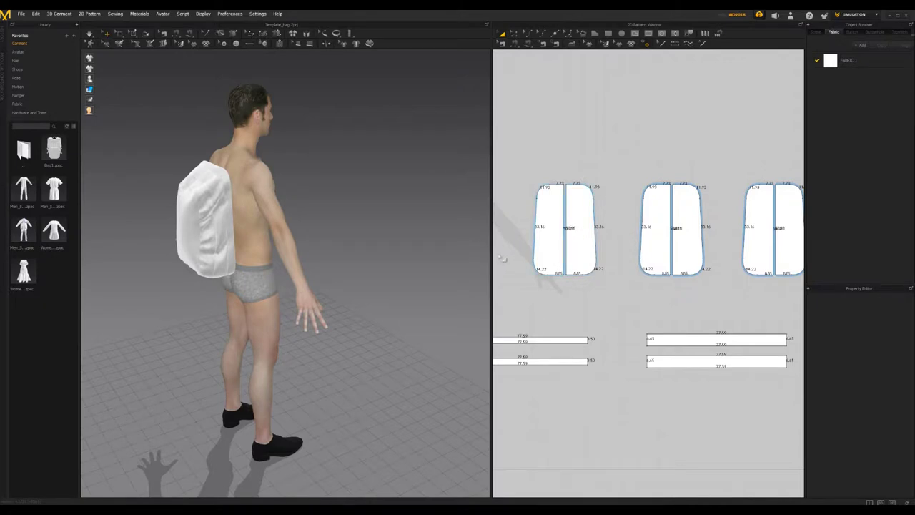
mouse_move(423, 218)
right_mouse_down()
mouse_move(577, 215)
mouse_move(417, 223)
right_mouse_up()
left_click(273, 170)
left_click(420, 186)
right_click_drag(285, 159, 255, 131)
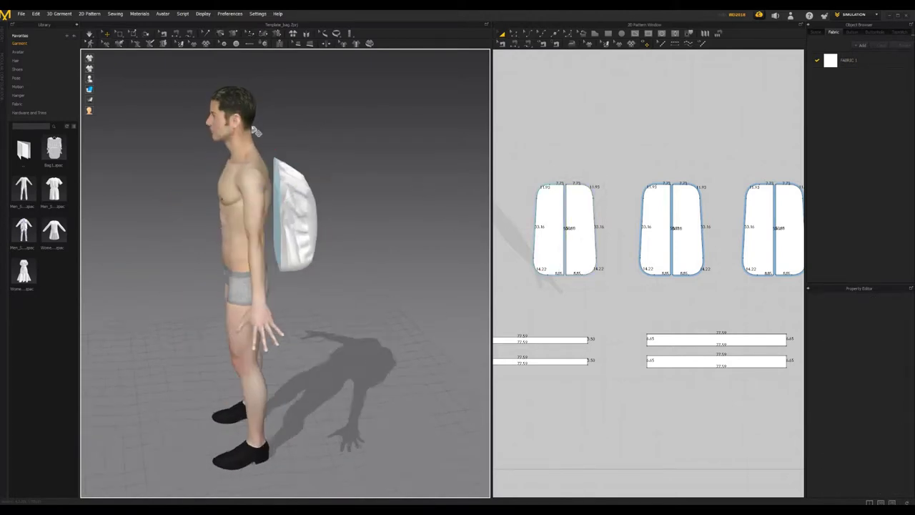
left_click(281, 179)
left_click(278, 141)
left_click(122, 36)
left_click_drag(264, 140, 361, 298)
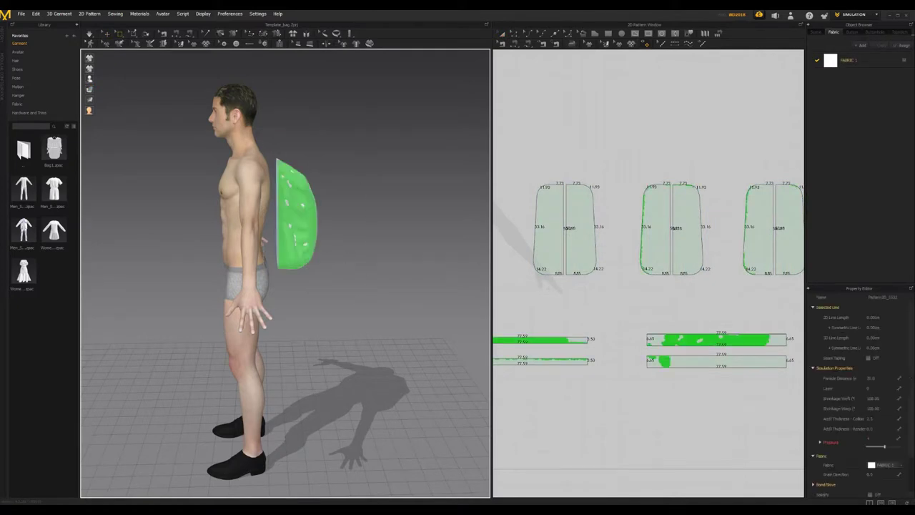
left_click(109, 33)
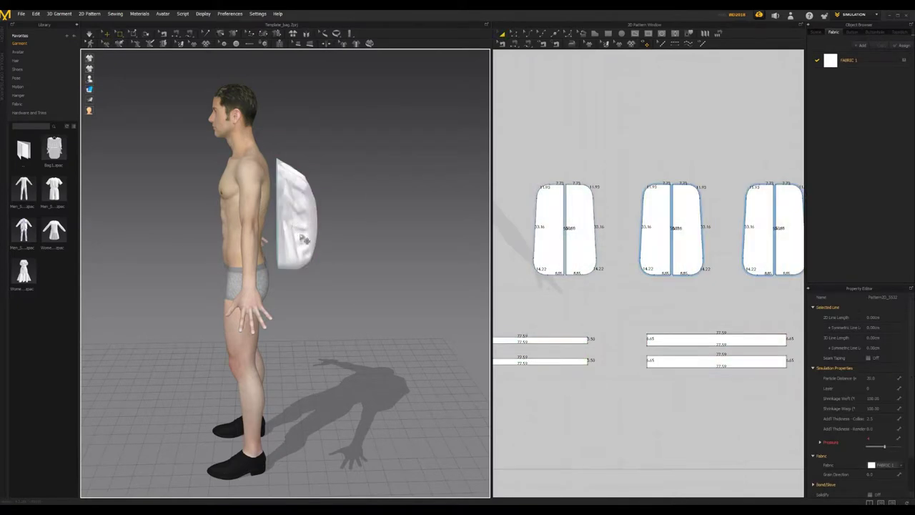
left_click(293, 220)
mouse_move(326, 249)
right_mouse_down()
mouse_move(406, 238)
mouse_move(339, 246)
right_mouse_up()
left_click(239, 134)
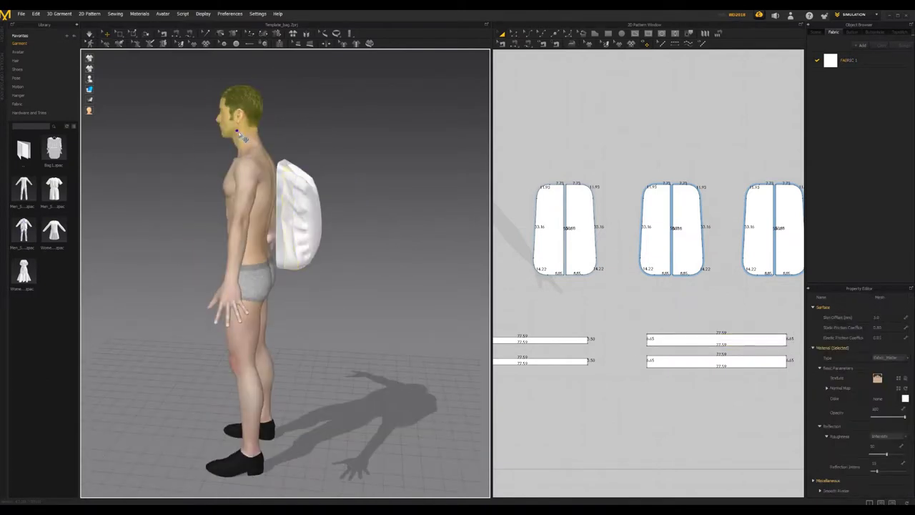
left_click(270, 203)
right_click_drag(345, 275, 319, 243)
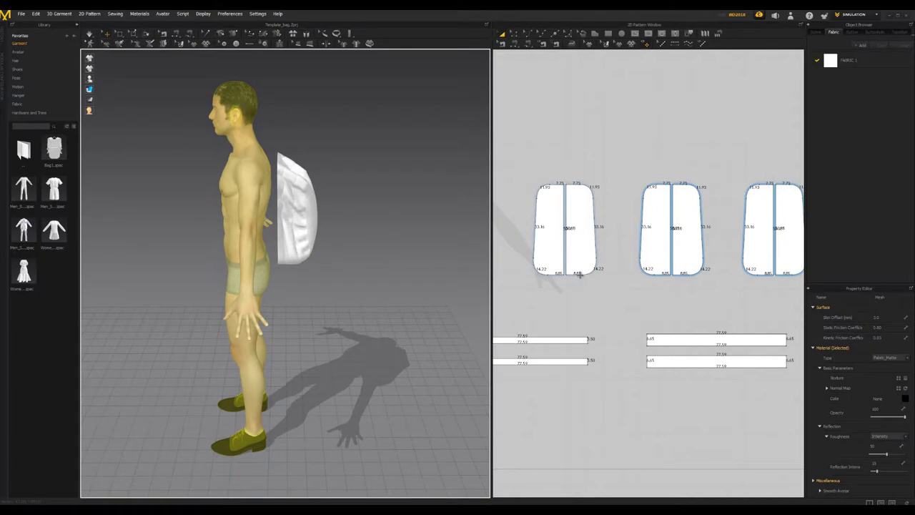
Select all backpack pattern pieces and move the bag backward, clear of the avatar's back.
scroll(582, 278, "up", 5)
scroll(612, 286, "down", 9)
left_click(755, 356)
left_click_drag(777, 361, 540, 225)
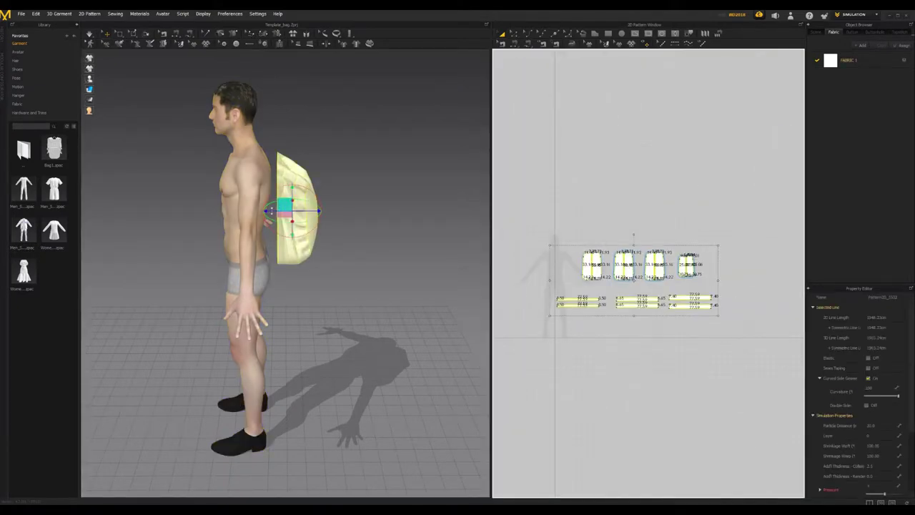
left_click_drag(319, 211, 389, 212)
left_click(394, 299)
right_click_drag(368, 310, 321, 313)
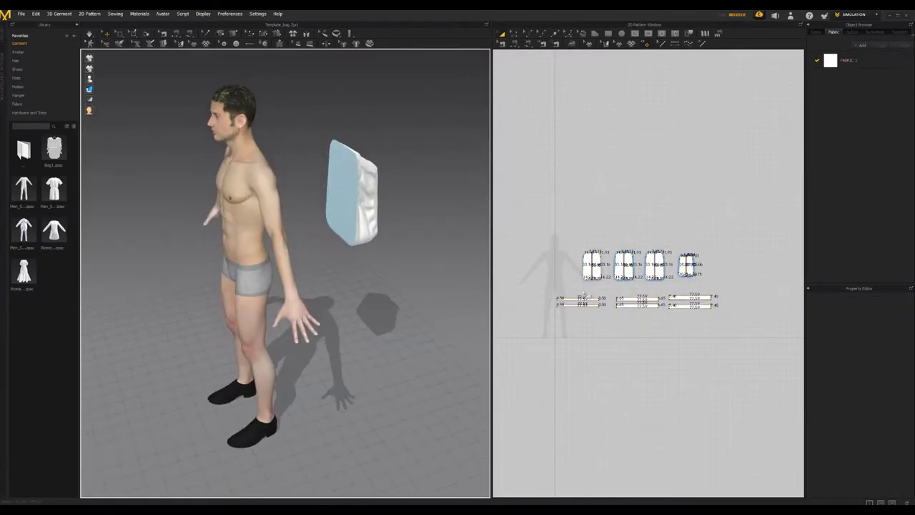
Create a 50 × 50 cm rectangle pattern over the avatar silhouette's head, beside the backpack panels, and select it.
scroll(584, 294, "up", 5)
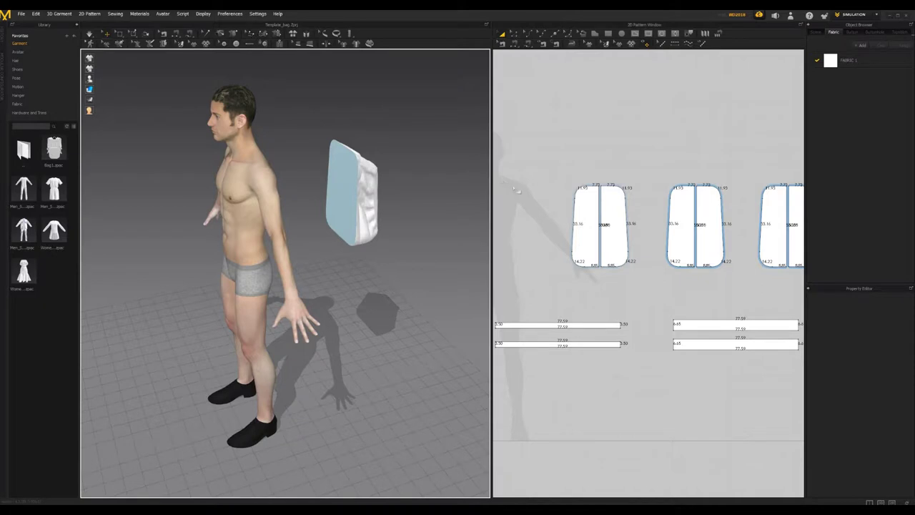
middle_click_drag(575, 191, 629, 190)
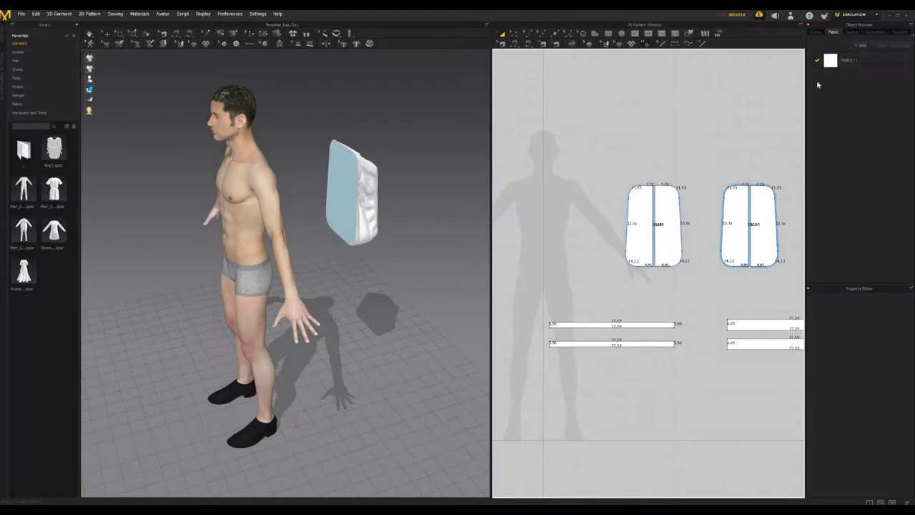
left_click(608, 34)
left_click(549, 175)
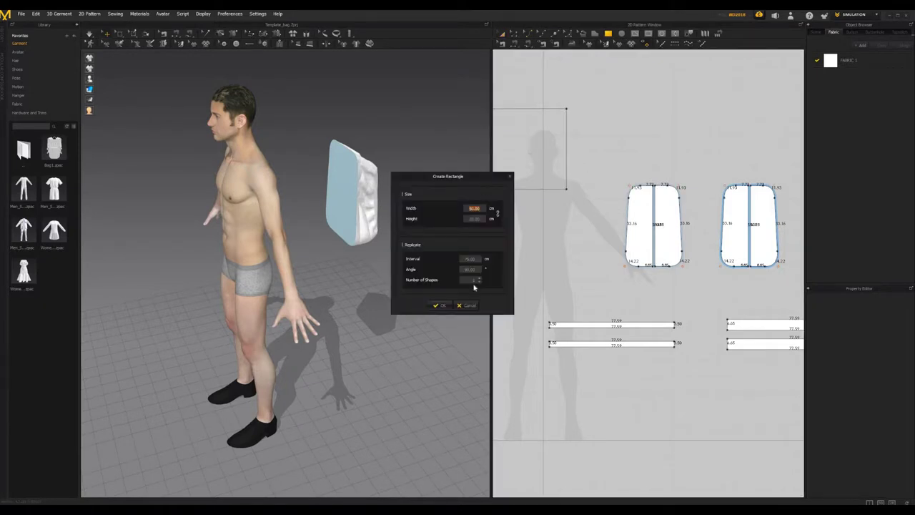
left_click(438, 305)
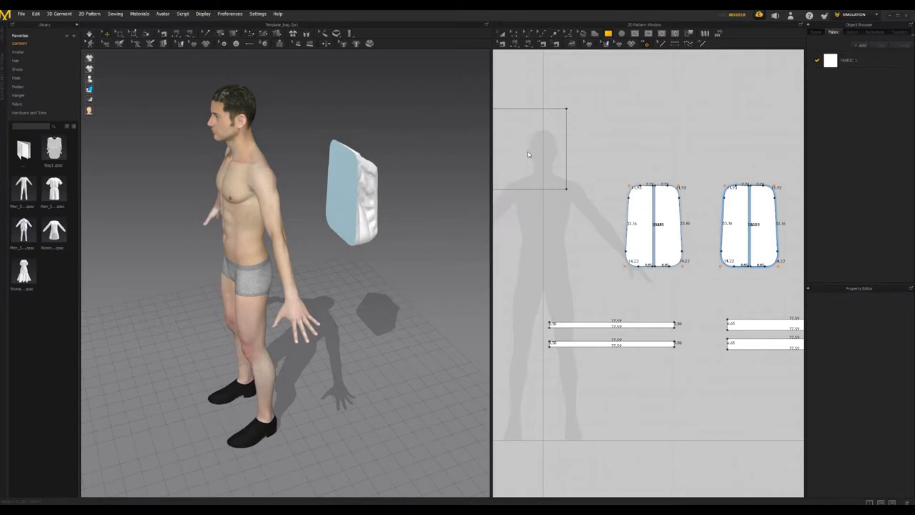
left_click(516, 33)
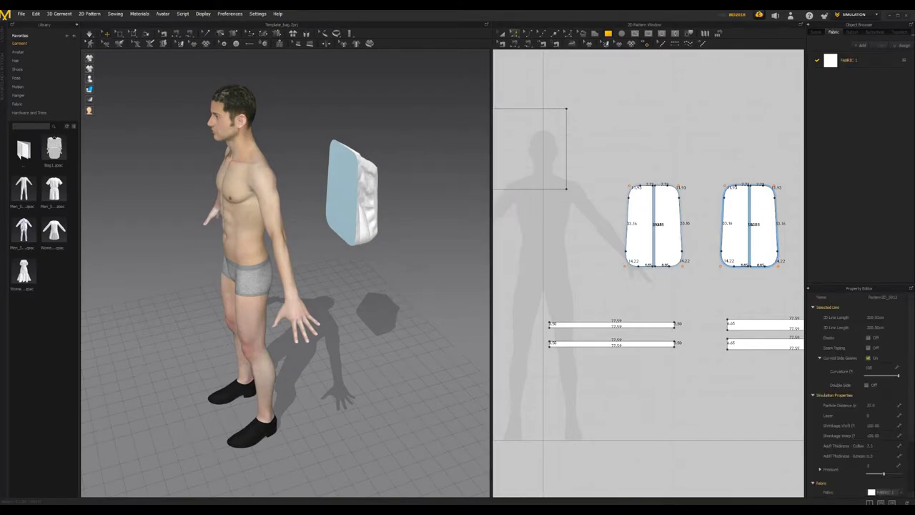
Add a second fabric for the rectangle and load the backpack photo JPEG from the Bag_2 folder as its texture.
left_click(862, 45)
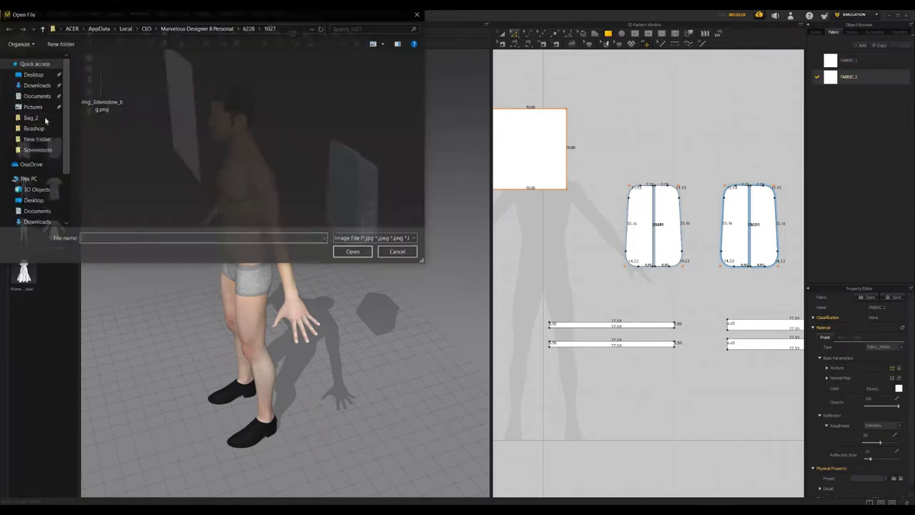
scroll(49, 211, "down", 2)
left_click(50, 212)
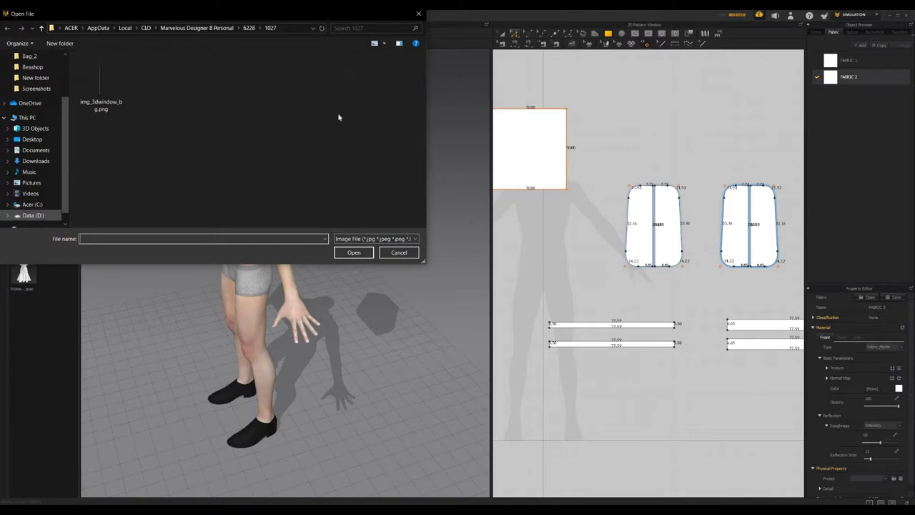
double_click(299, 143)
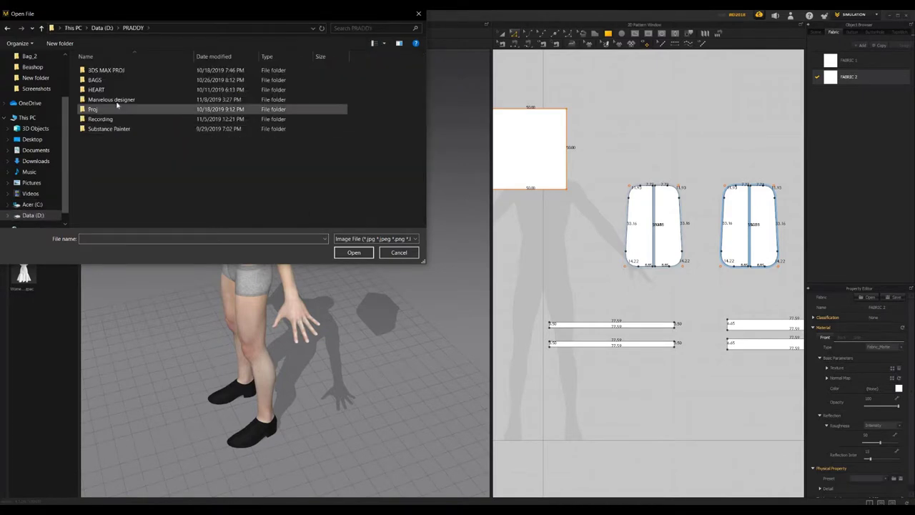
double_click(114, 100)
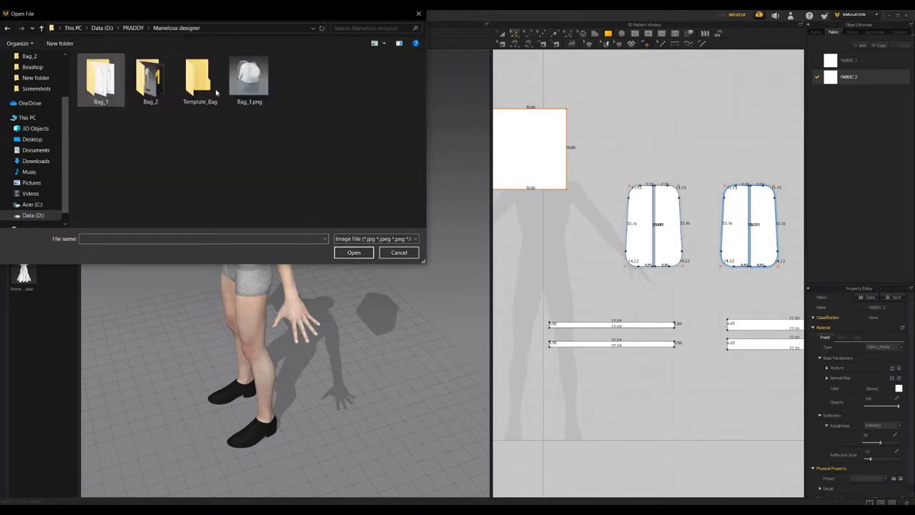
double_click(149, 80)
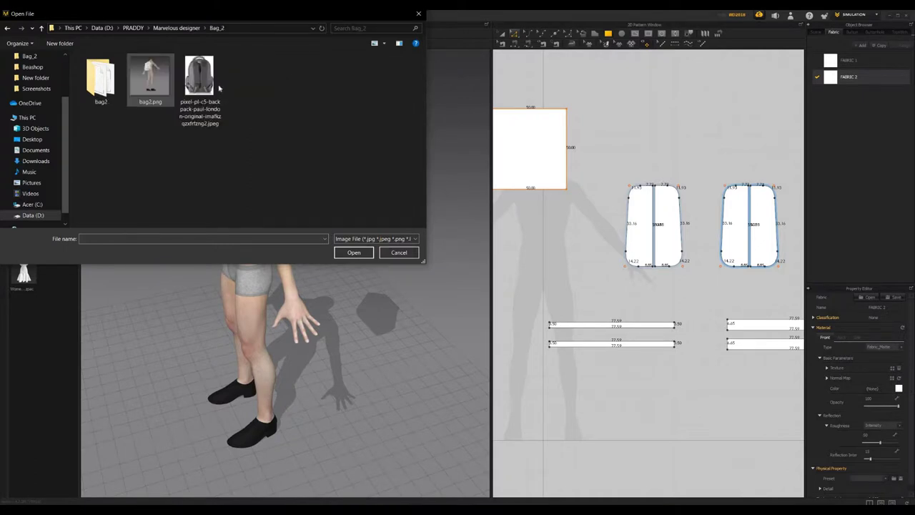
left_click(198, 75)
left_click(354, 252)
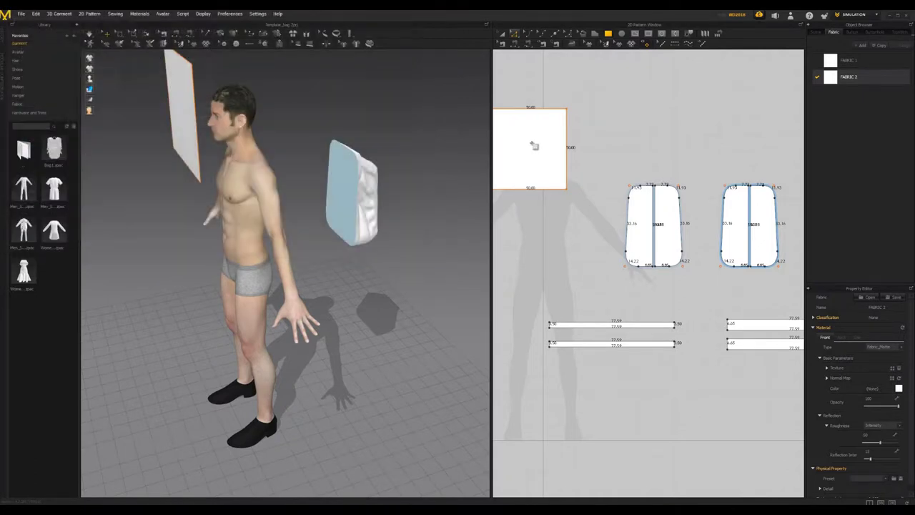
Scale the backpack photo texture down slightly and shift it so a whole backpack shows near the rectangle's centre.
middle_click_drag(644, 204, 694, 240)
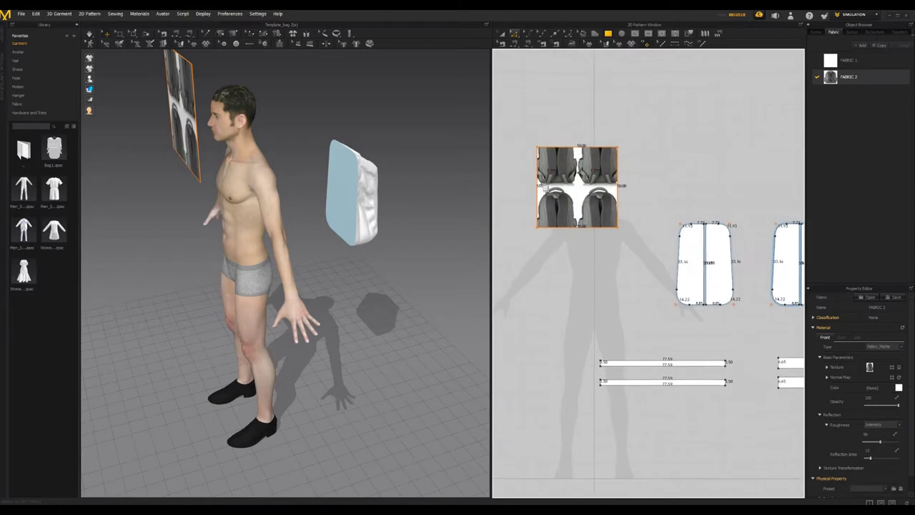
key("t")
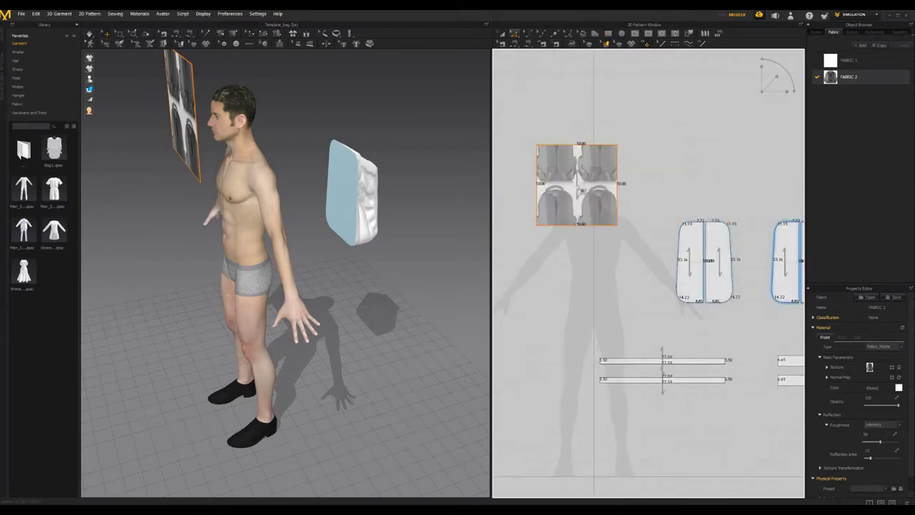
scroll(578, 187, "up", 5)
scroll(581, 188, "down", 3)
middle_click_drag(582, 189, 620, 197)
left_click_drag(773, 82, 771, 85)
left_click_drag(642, 235, 618, 205)
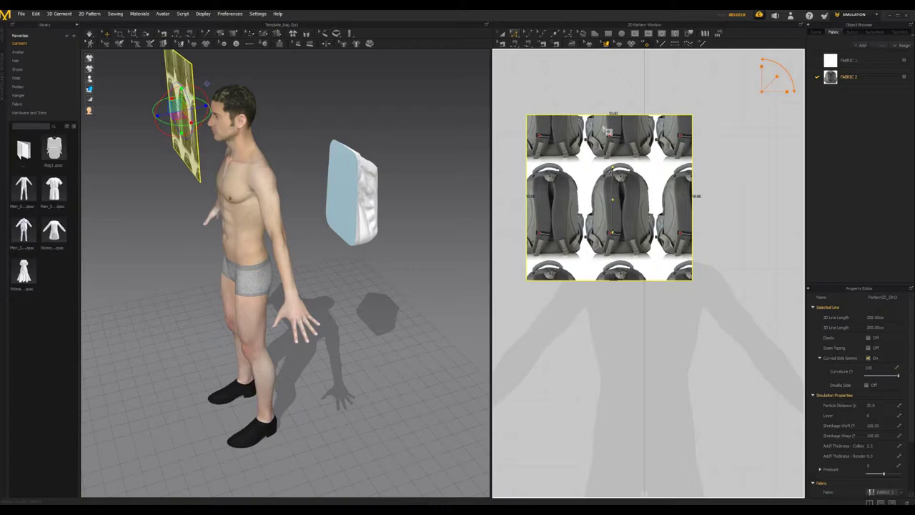
scroll(712, 345, "up", 5)
scroll(717, 318, "down", 6)
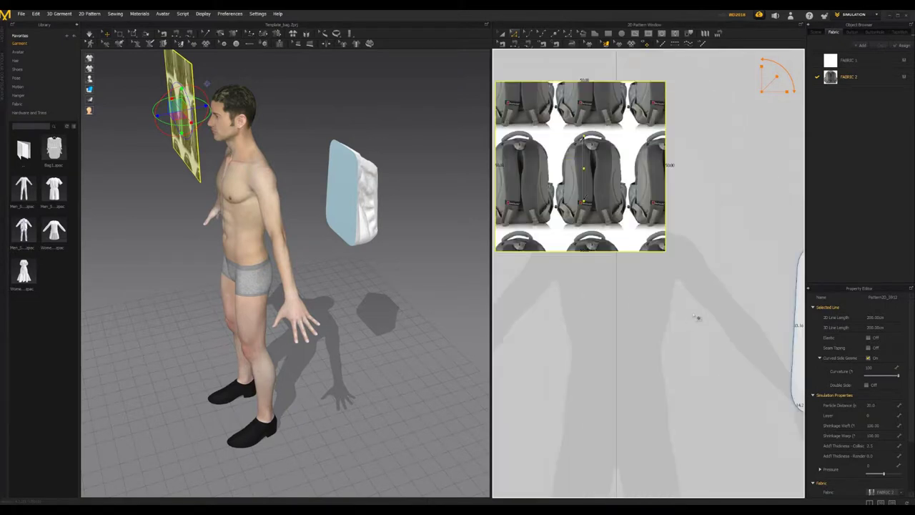
Move the textured rectangle directly beside the first backpack panel, with their lower edges level.
scroll(575, 244, "down", 3)
middle_click_drag(539, 208, 552, 206)
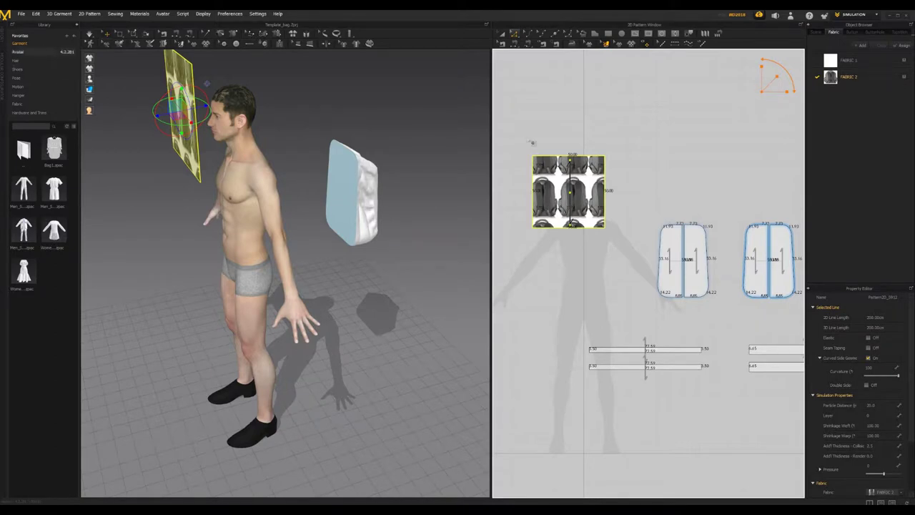
scroll(286, 196, "down", 1)
left_click(503, 36)
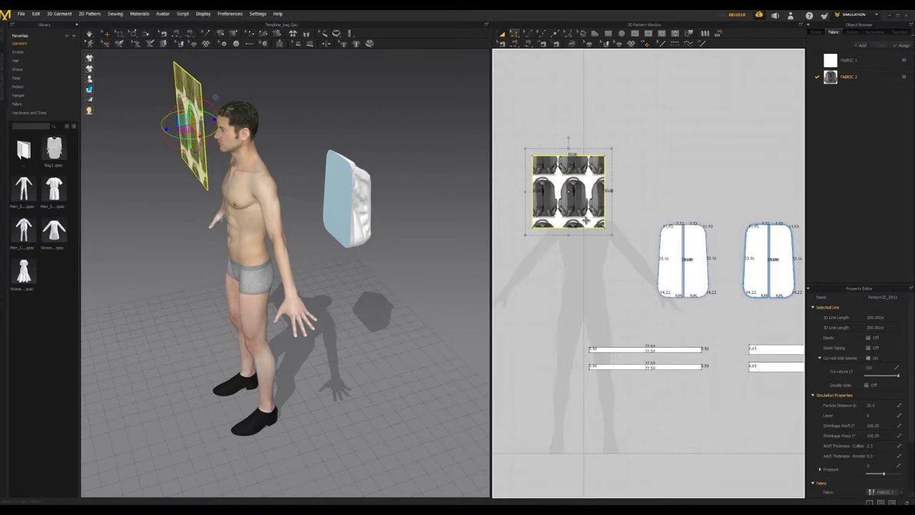
left_click_drag(563, 178, 607, 242)
left_click(604, 249)
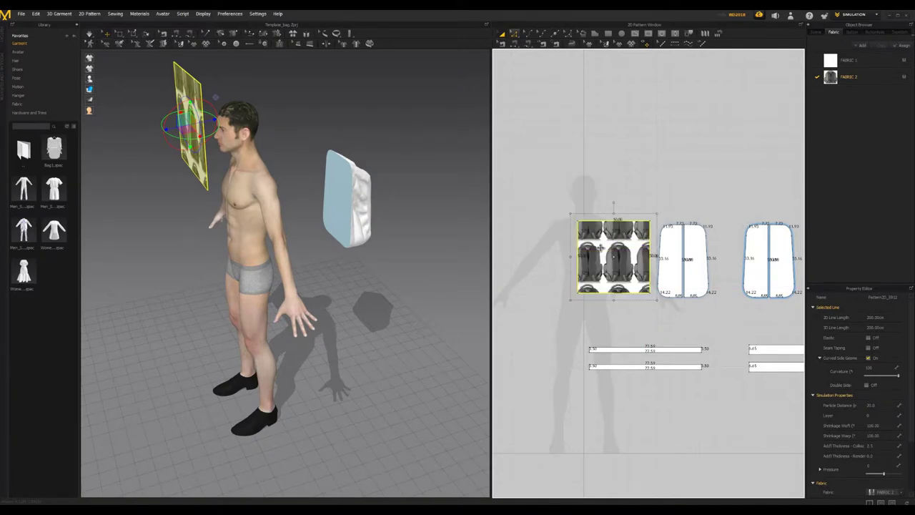
left_click_drag(605, 278, 607, 281)
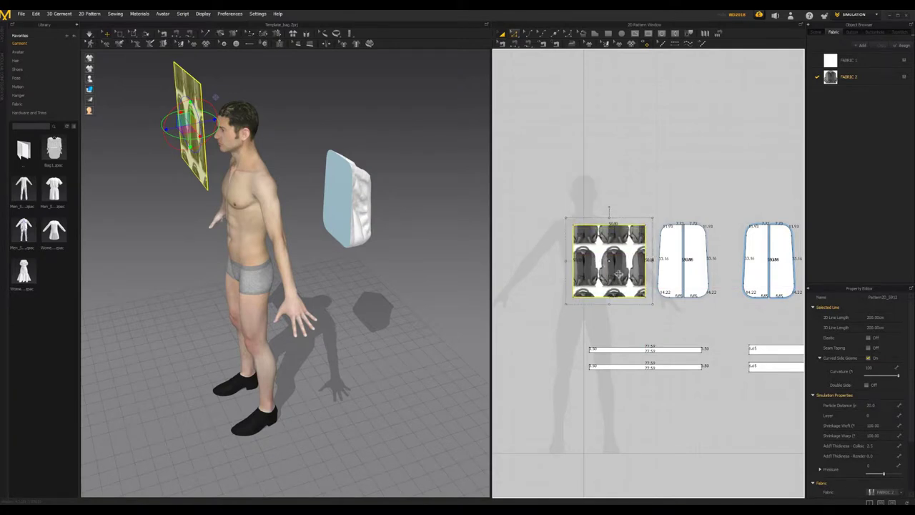
Stretch the textured rectangle upward to a height of about 53.5 cm.
scroll(623, 280, "up", 5)
scroll(593, 278, "down", 3)
middle_click_drag(592, 279, 510, 268)
scroll(583, 280, "up", 3)
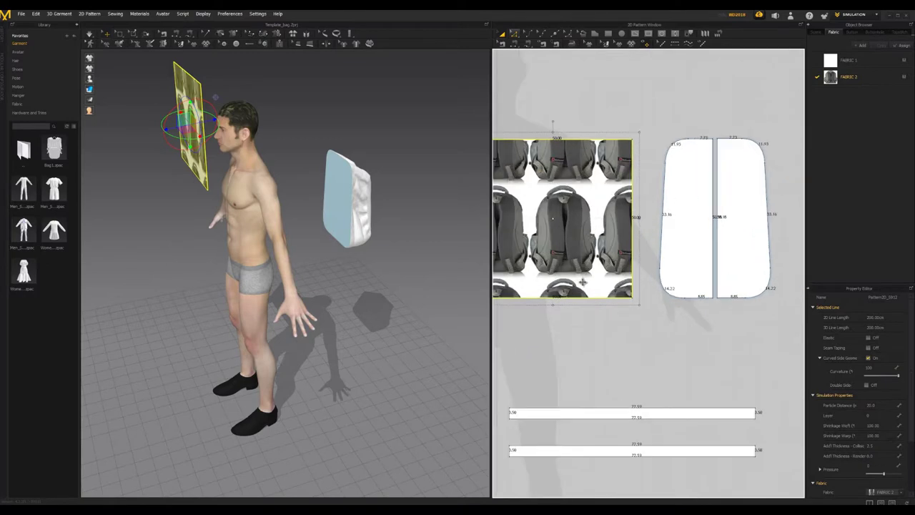
scroll(585, 280, "down", 6)
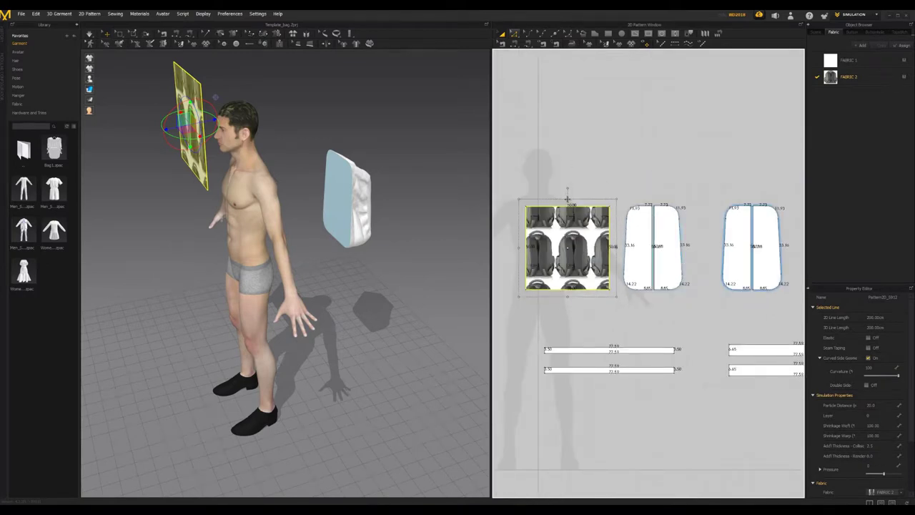
left_click_drag(568, 194, 567, 191)
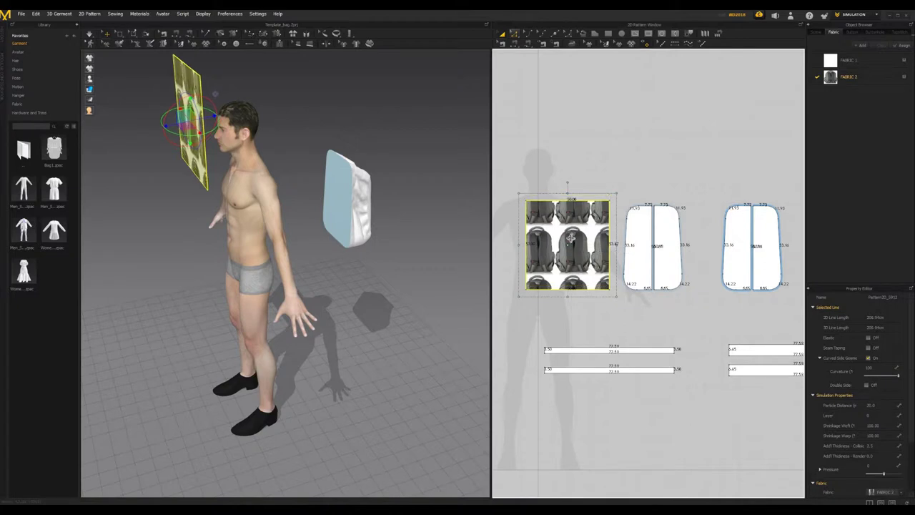
Enlarge the backpack photo texture and shift it so a single whole backpack fills the rectangle's height.
key("t")
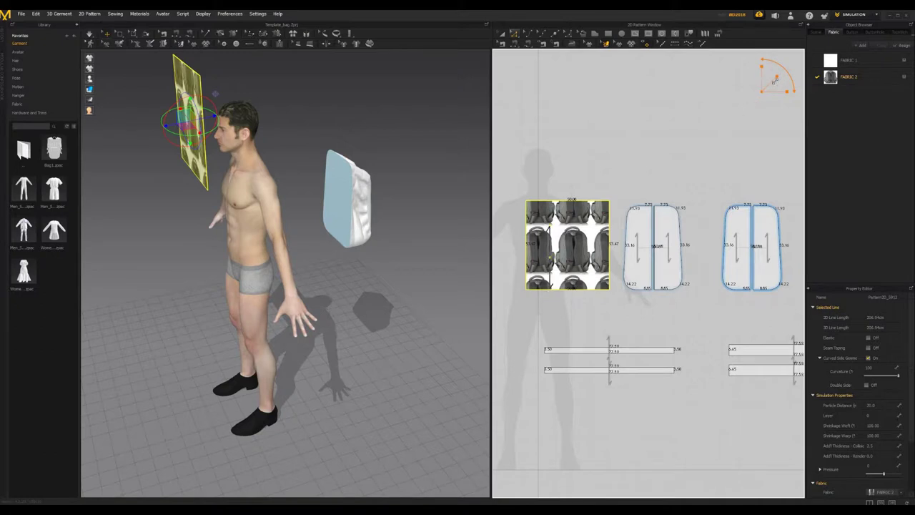
left_click_drag(778, 75, 788, 63)
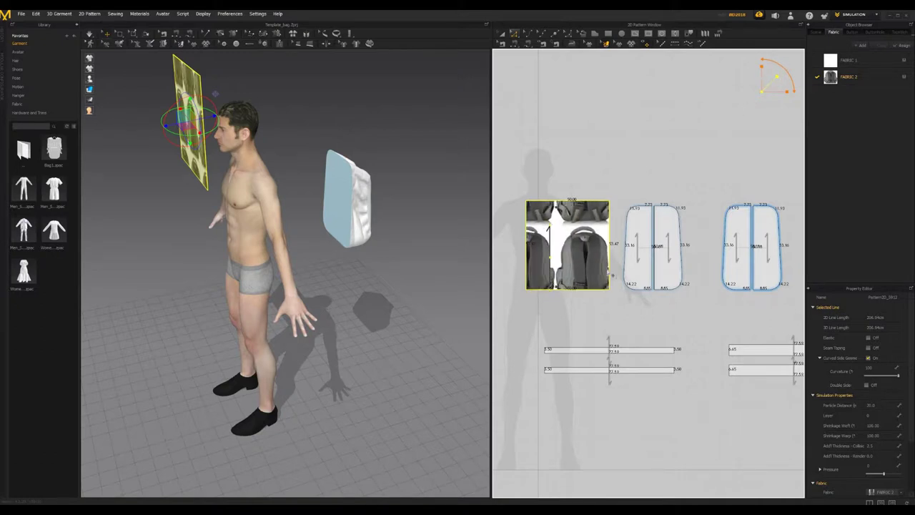
left_click_drag(574, 241, 563, 242)
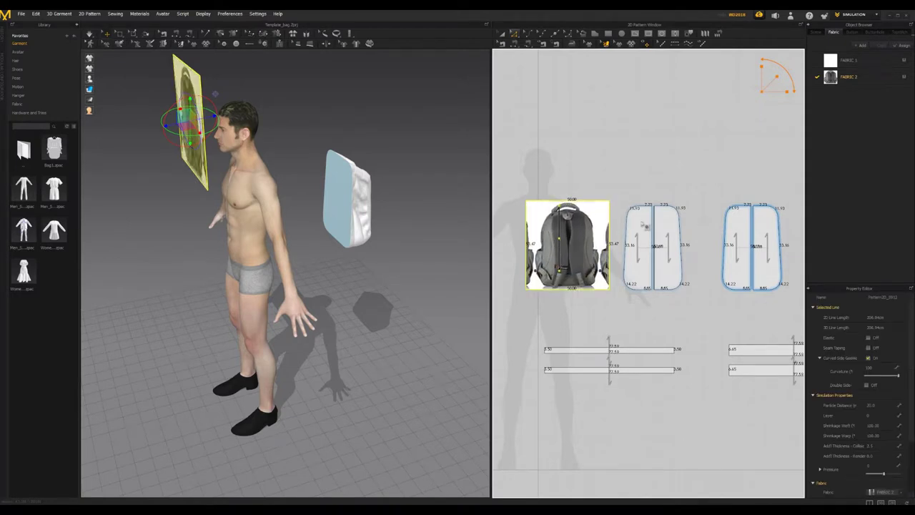
scroll(550, 272, "up", 6)
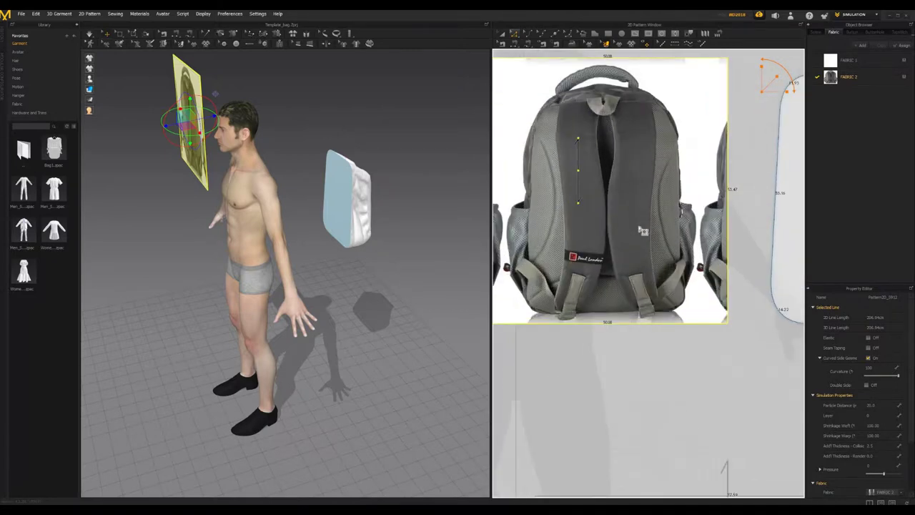
scroll(641, 245, "down", 3)
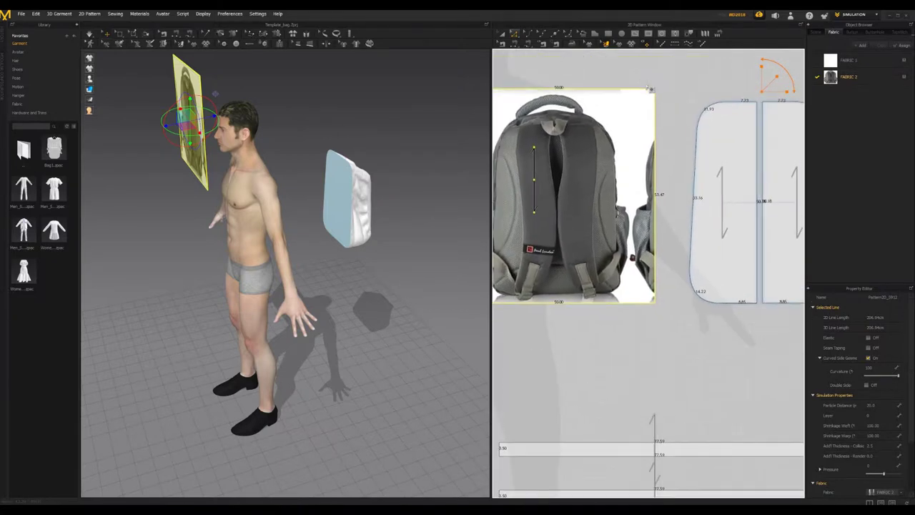
left_click(640, 60)
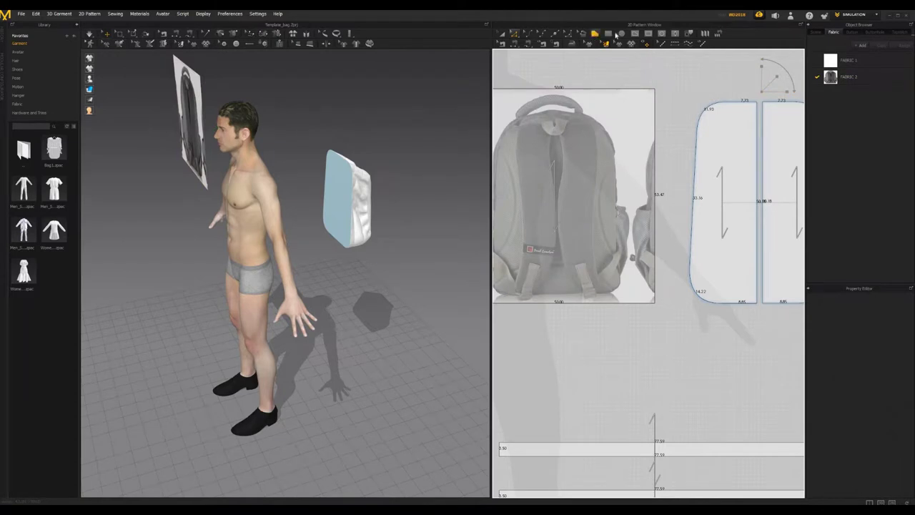
Trace the left shoulder strap in the backpack photo as a closed polygon pattern.
left_click(607, 33)
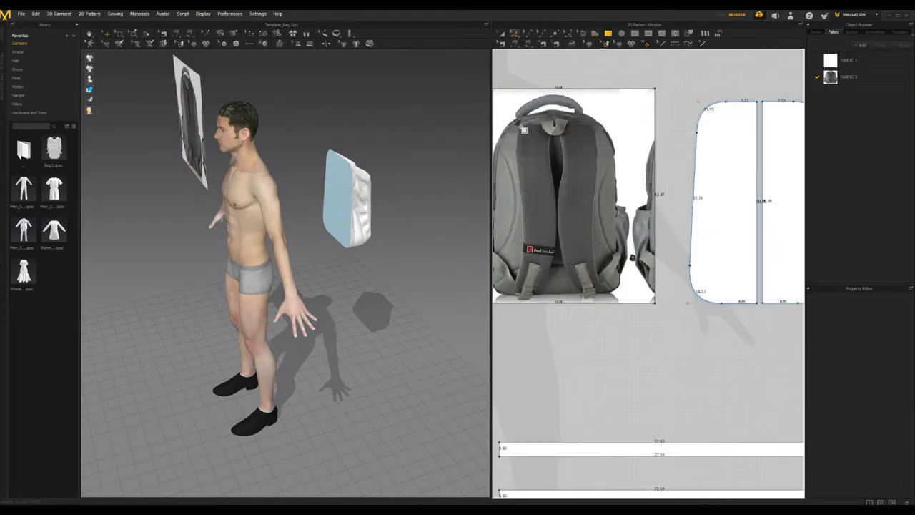
key("h")
left_click(521, 127)
left_click(517, 255)
left_click(523, 188)
left_click(518, 171)
left_click(519, 126)
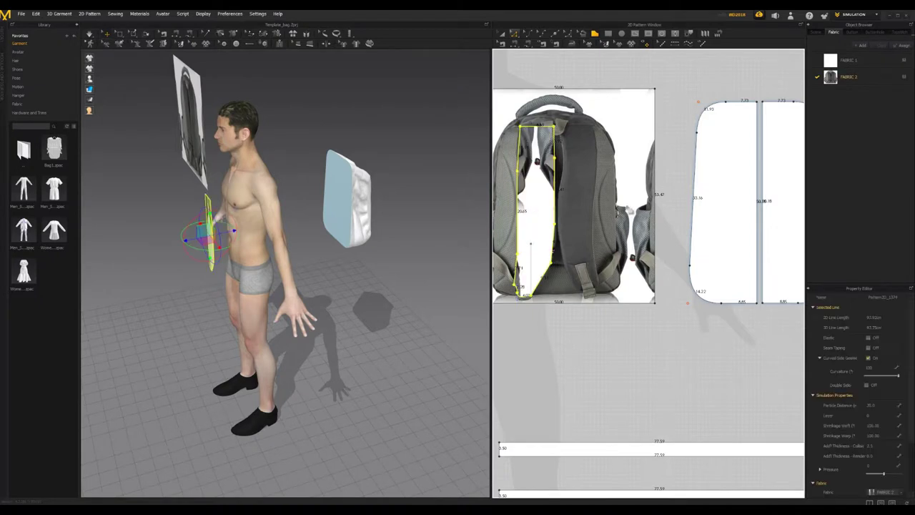
Try to switch the traced strap pattern to FABRIC 1 and delete the pattern.
left_click(872, 62)
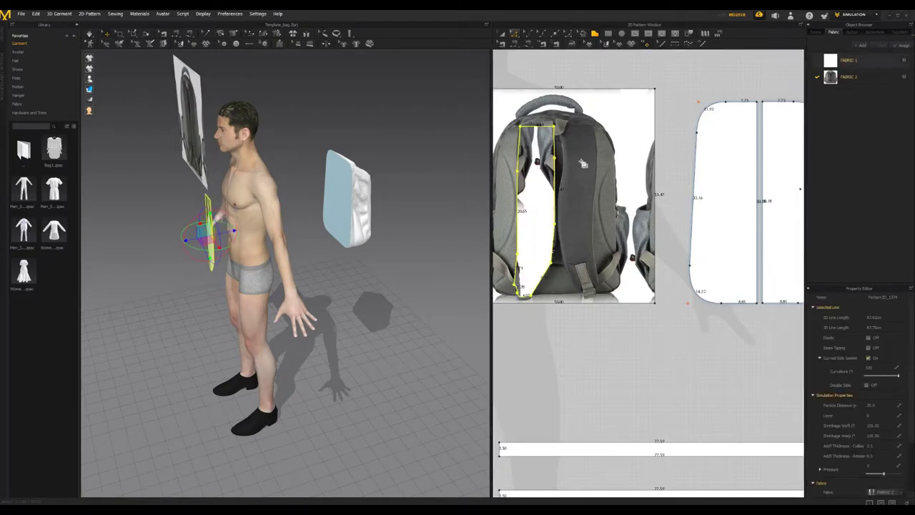
left_click(897, 60)
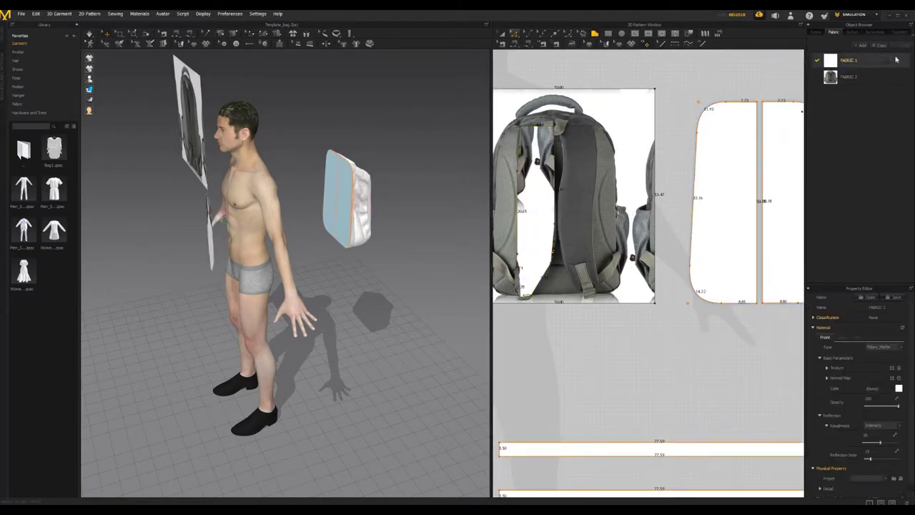
left_click(503, 34)
left_click(548, 223)
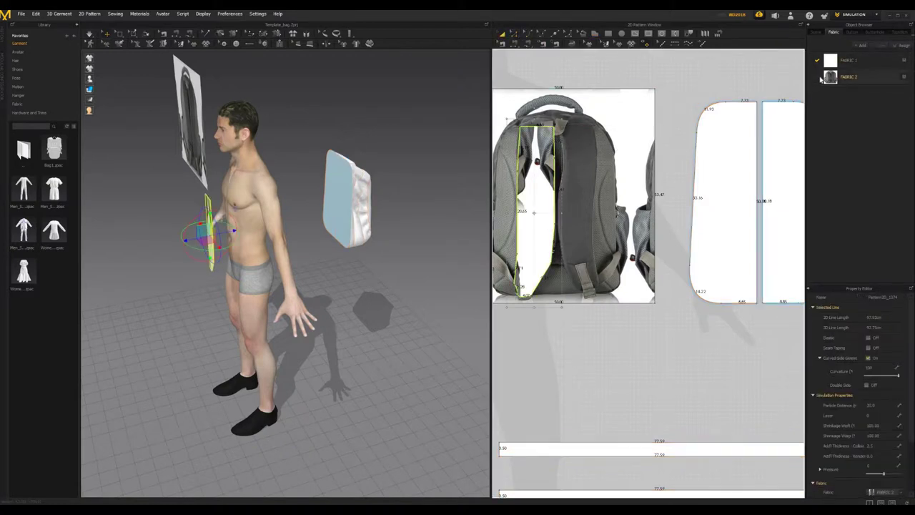
left_click(818, 61)
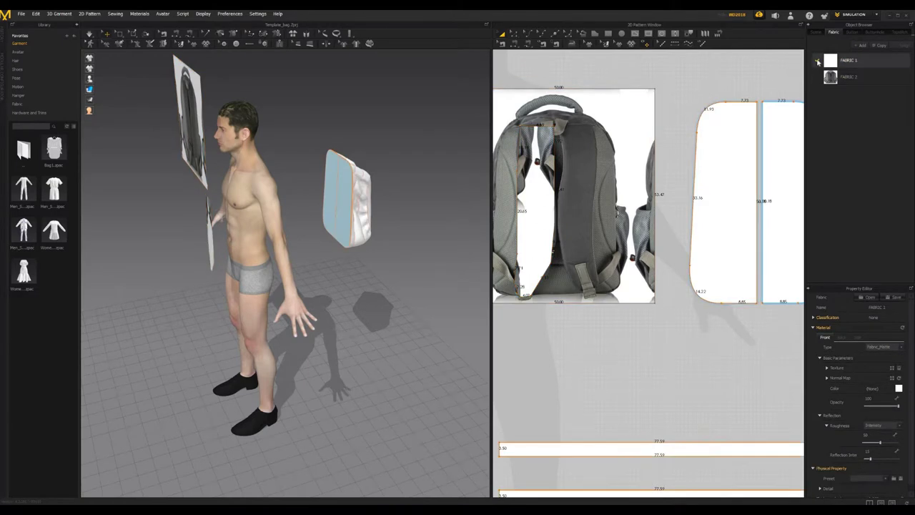
left_click(539, 186)
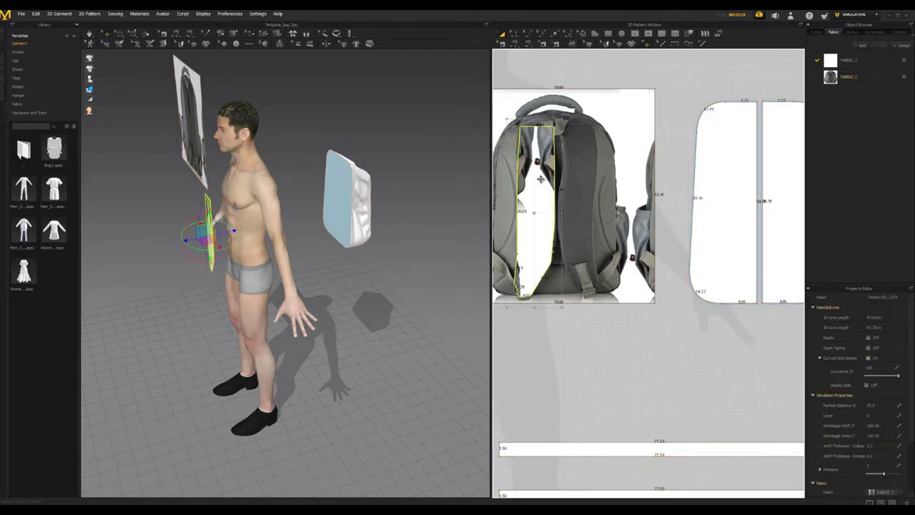
key("Delete")
Trace the photo's left shoulder strap as a closed polygon in FABRIC 1 and move the piece behind the avatar, near the 3D backpack.
left_click(865, 63)
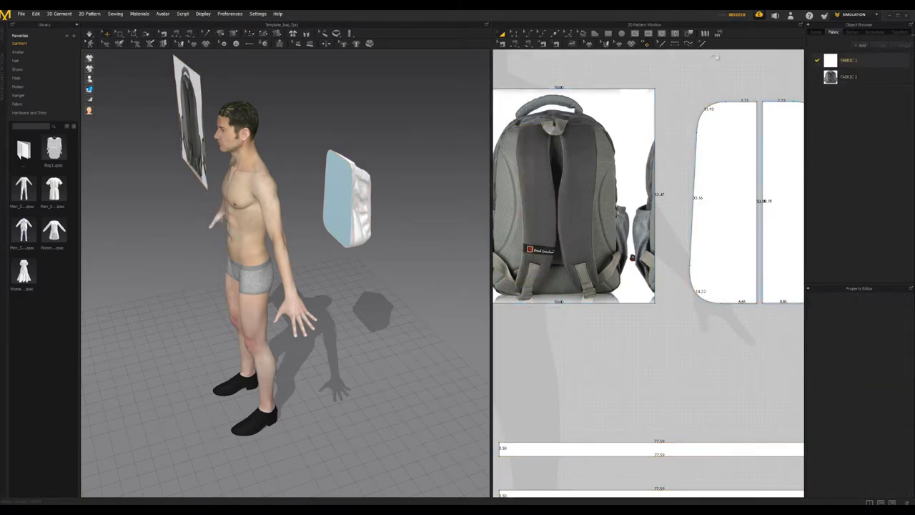
left_click(598, 35)
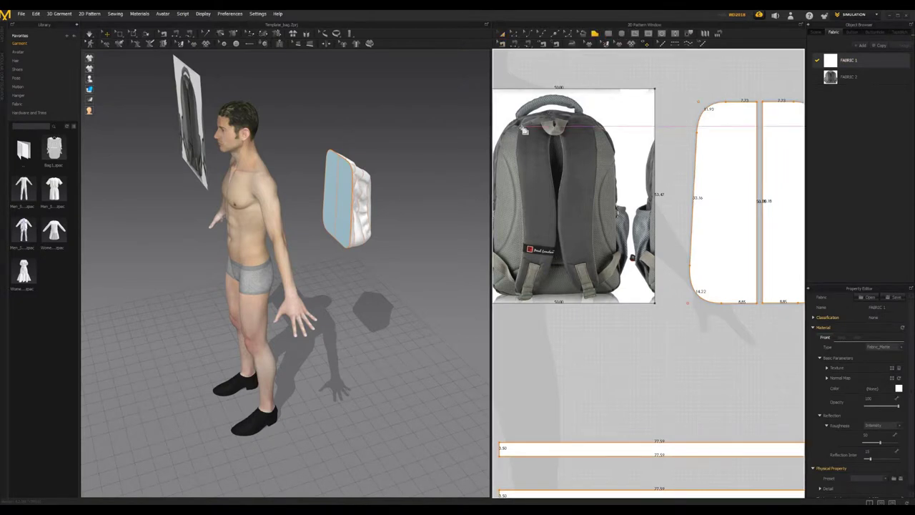
left_click(538, 122)
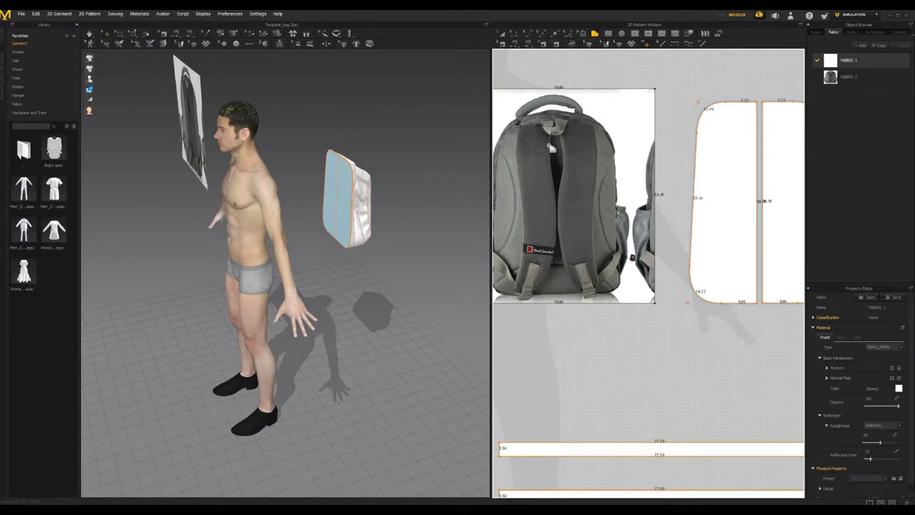
left_click(549, 144)
left_click(554, 196)
left_click(556, 249)
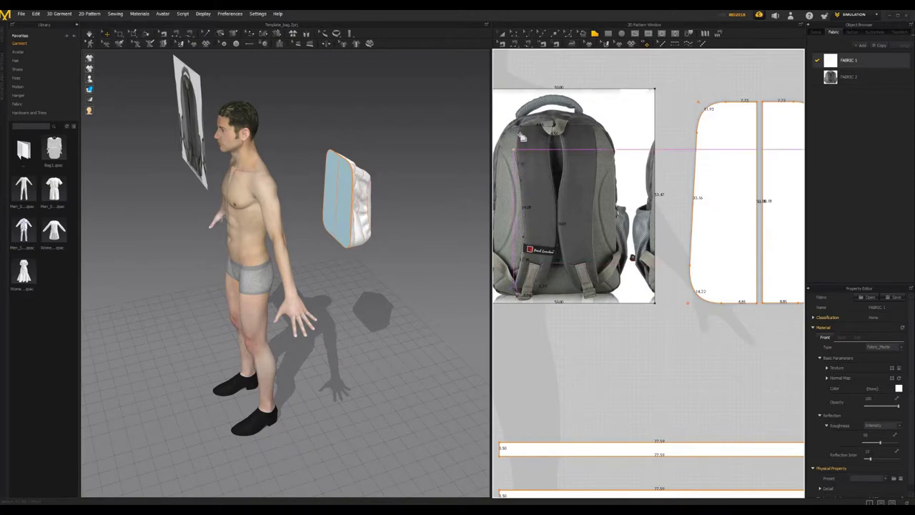
left_click(521, 126)
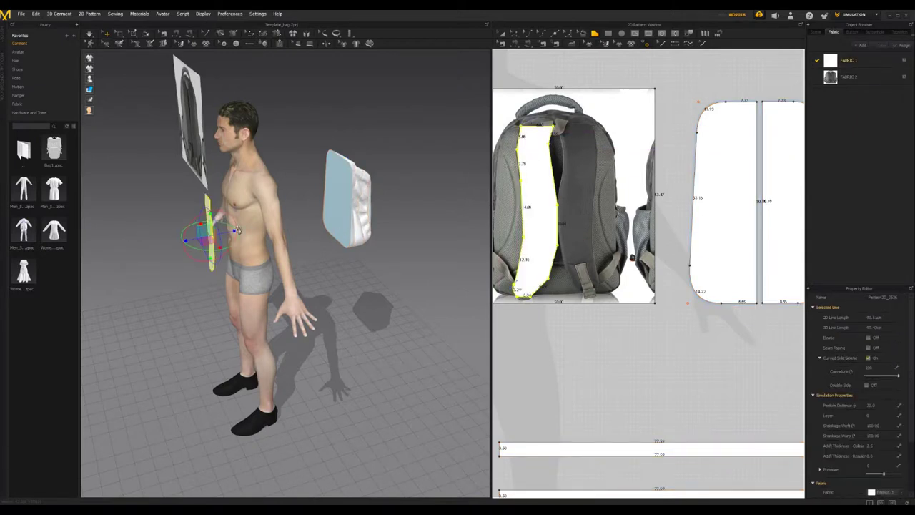
left_click_drag(234, 231, 345, 183)
Move the photo rectangle well away from the avatar in the 3D scene and freeze it.
right_click_drag(384, 141, 386, 204)
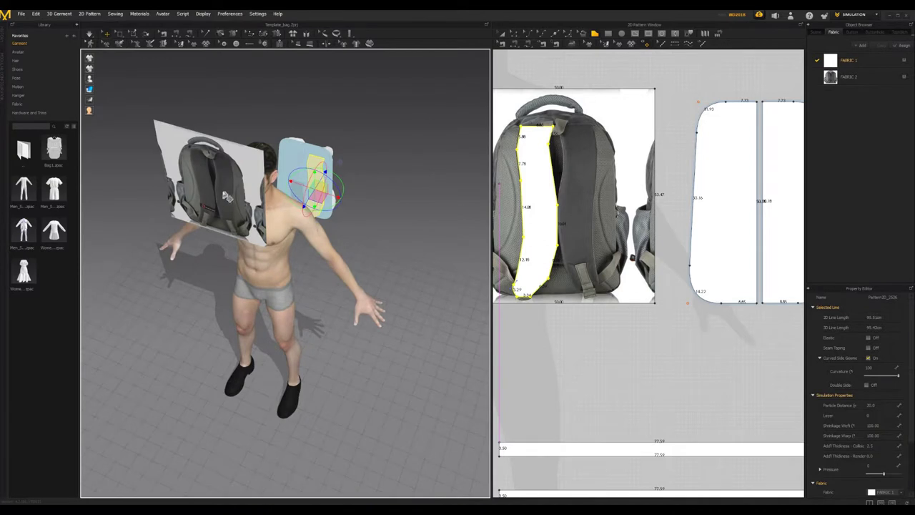
left_click(217, 192)
left_click_drag(207, 193, 21, 149)
middle_click_drag(322, 174, 339, 241)
right_click(292, 159)
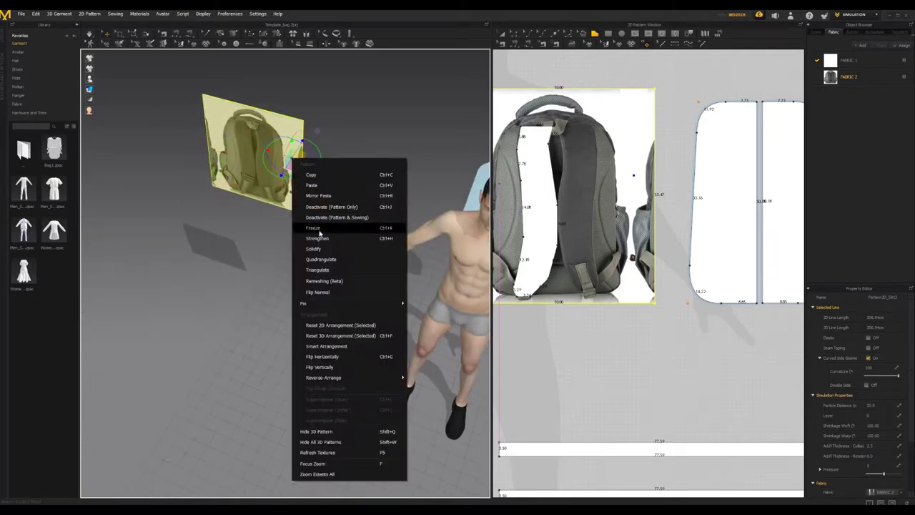
left_click(319, 229)
Position the strap pattern in 3D between the avatar's back and the backpack's back panel, slightly lowered.
scroll(349, 236, "up", 3)
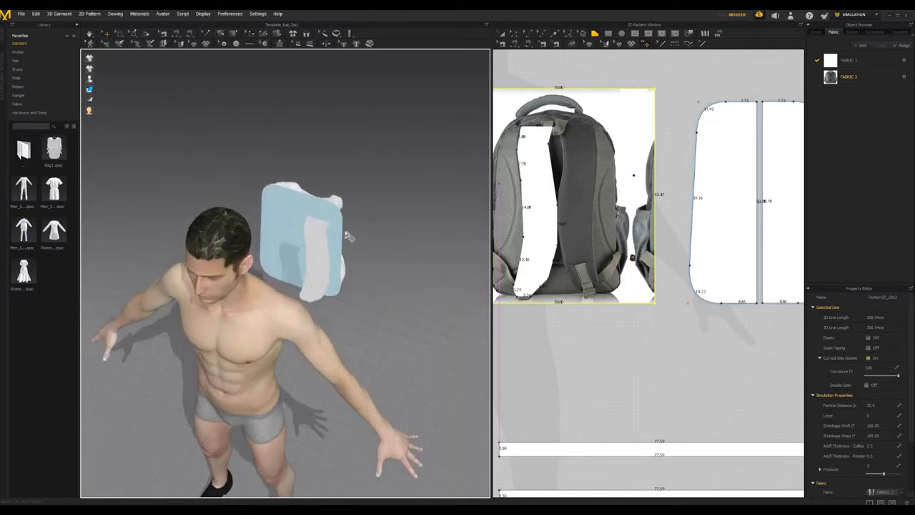
scroll(349, 236, "up", 3)
left_click(344, 231)
left_click_drag(366, 237, 311, 171)
right_click_drag(429, 236, 356, 213)
left_click_drag(366, 212, 405, 208)
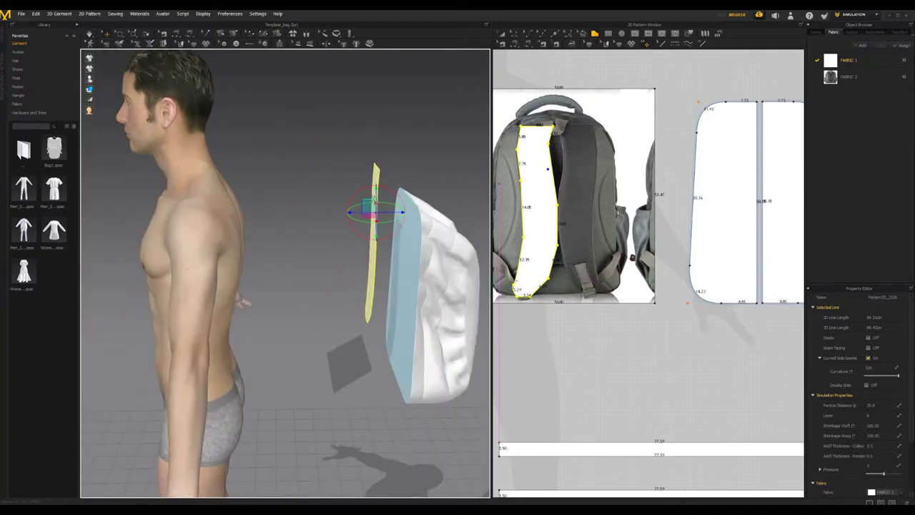
right_click_drag(373, 198, 401, 192)
left_click_drag(374, 235, 372, 268)
right_click_drag(379, 262, 450, 254)
Round the upper corner on the strap pattern's inner edge into a smooth curve.
middle_click_drag(700, 180, 797, 204)
scroll(616, 172, "up", 5)
middle_click_drag(608, 165, 554, 115)
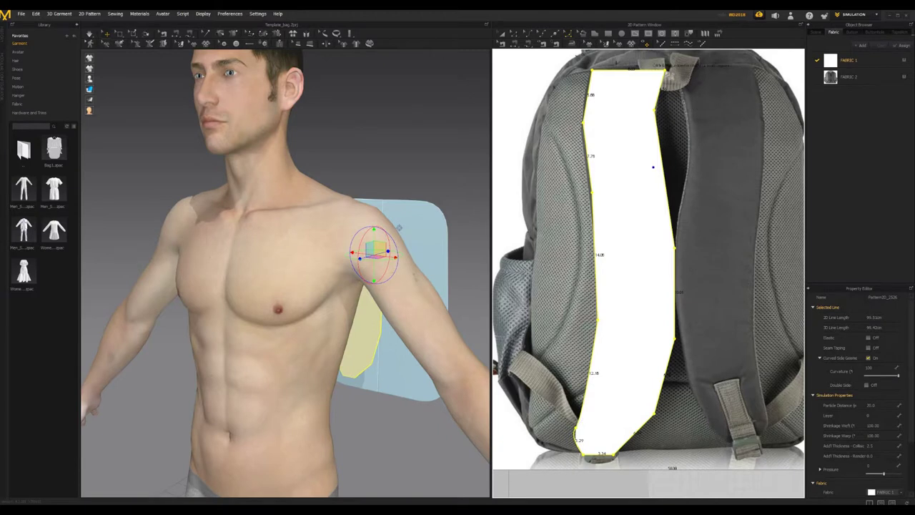
left_click_drag(656, 111, 672, 115)
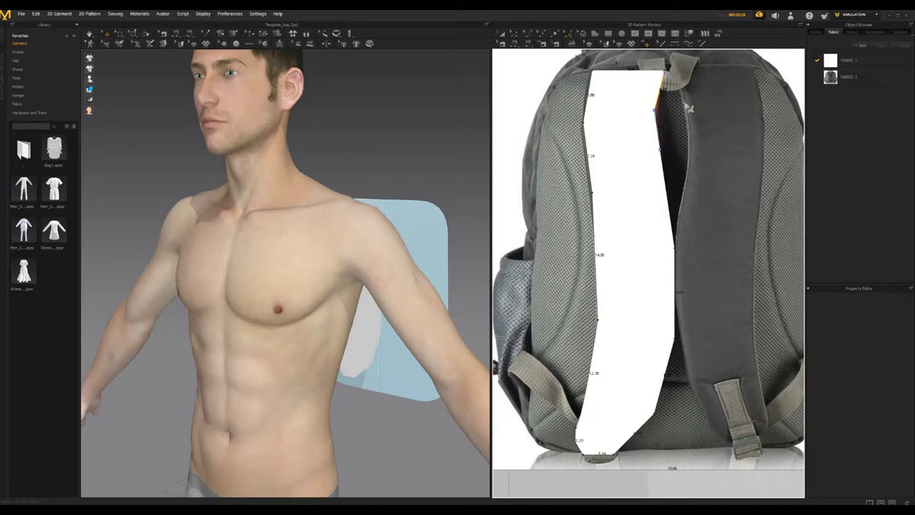
left_click_drag(693, 289, 693, 288)
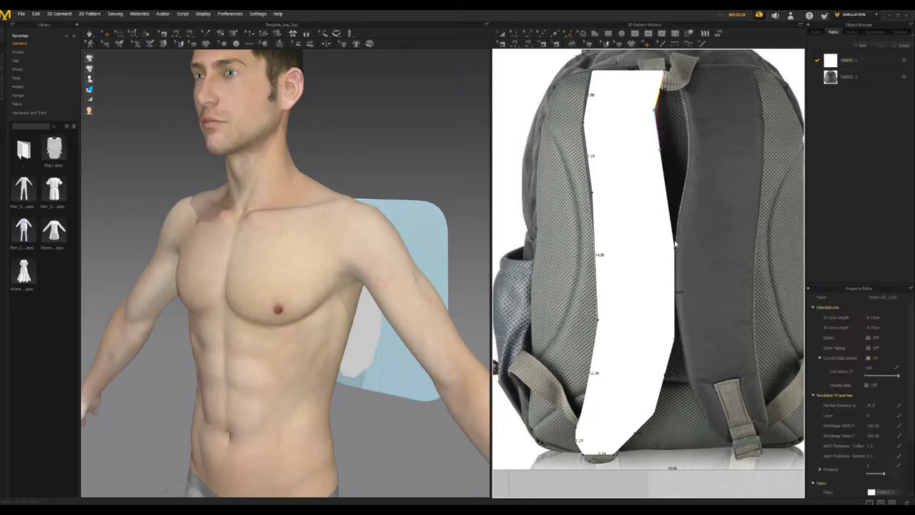
mouse_move(675, 250)
left_mouse_down()
mouse_move(661, 248)
mouse_move(690, 256)
left_mouse_up()
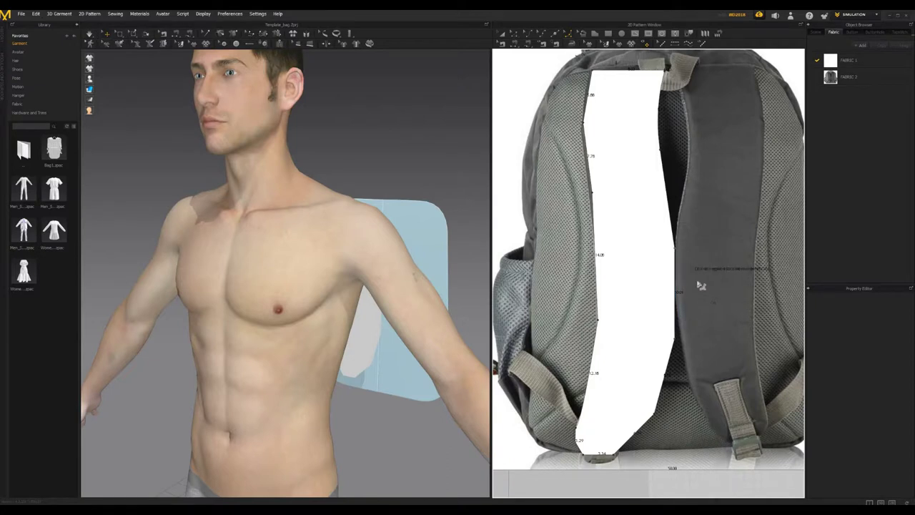
middle_click_drag(712, 264, 711, 268)
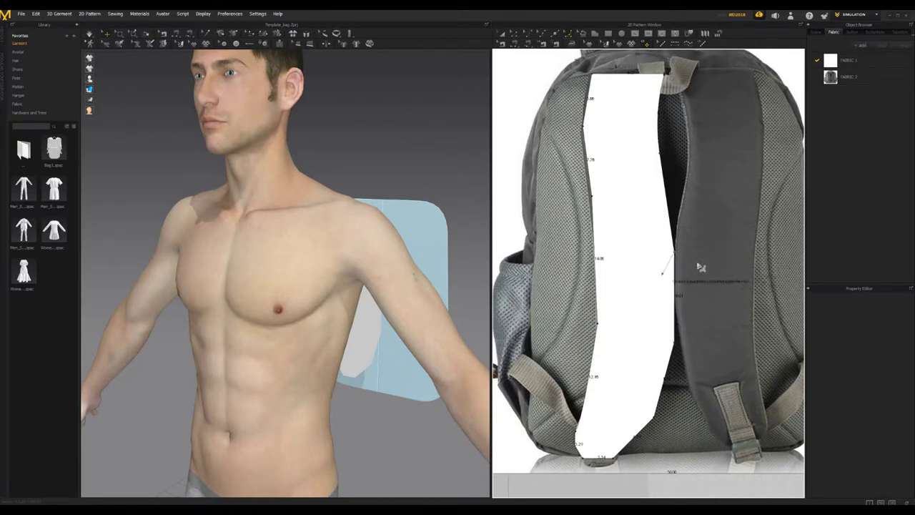
key("space")
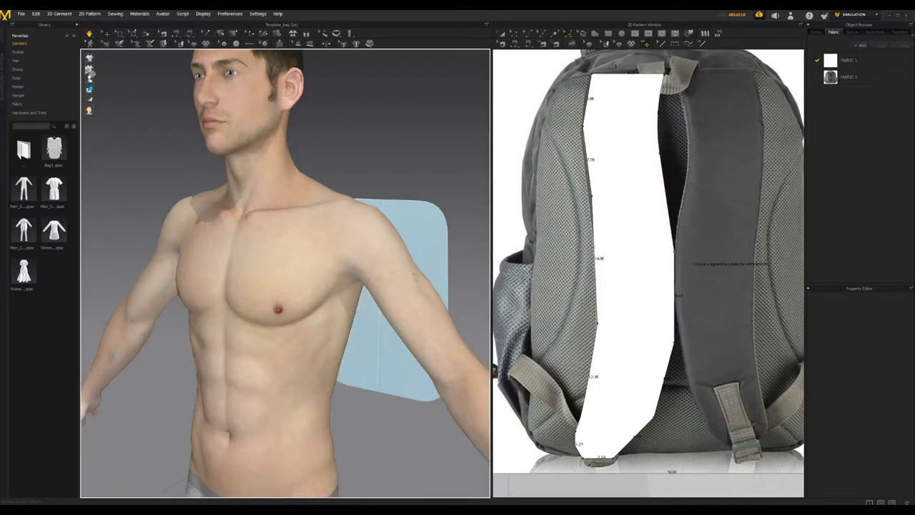
key("Escape")
key("ctrl+z")
key("ctrl+z")
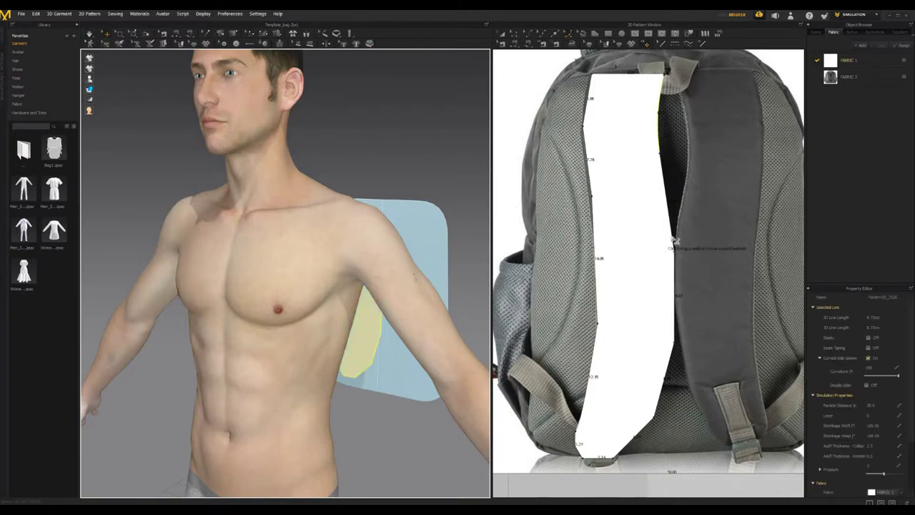
Round the lower, middle and upper corners along the strap pattern's outer edge into smooth curves.
left_click(675, 253)
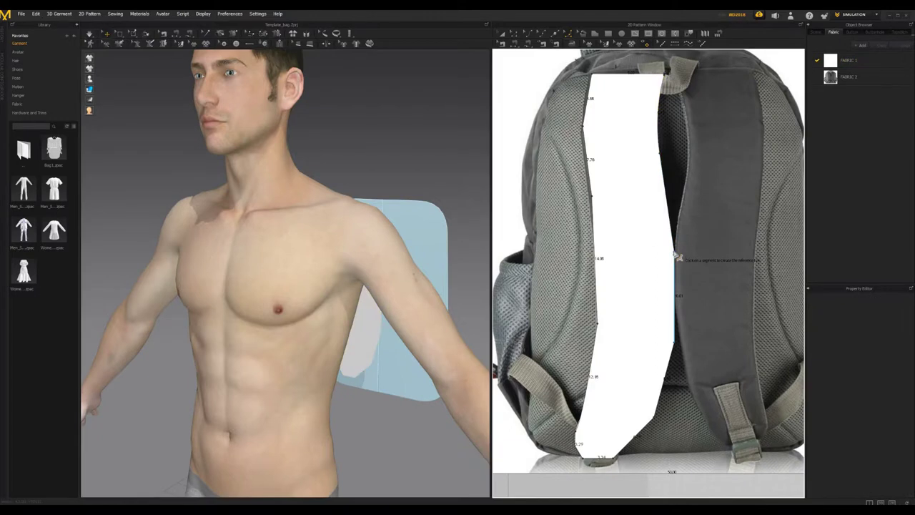
left_click(675, 256)
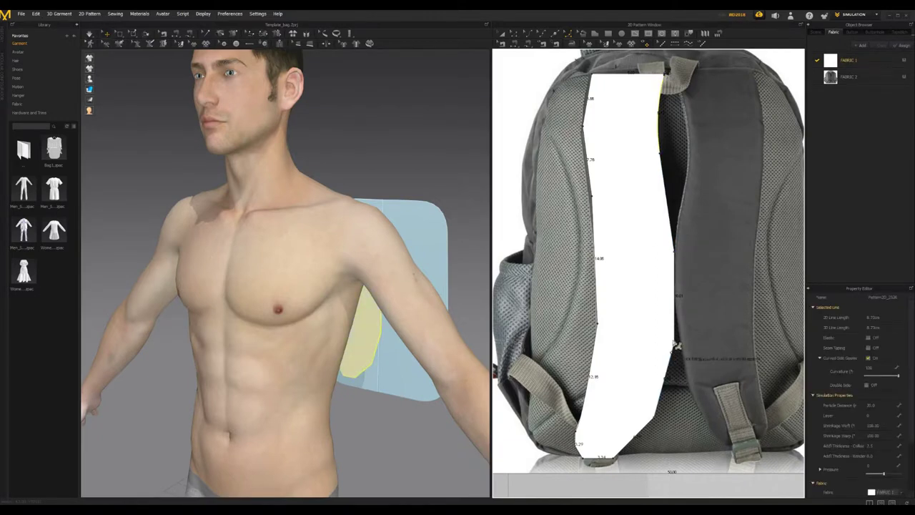
left_click(599, 327)
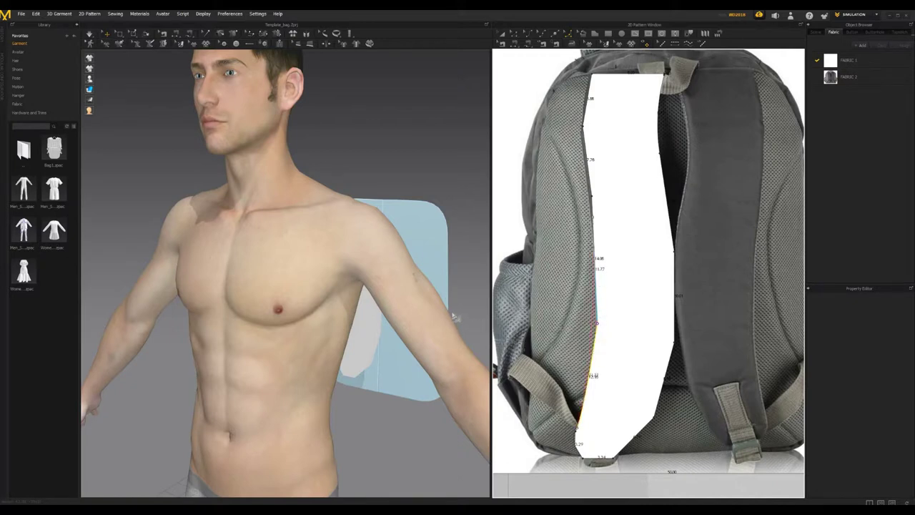
left_click_drag(542, 317, 558, 312)
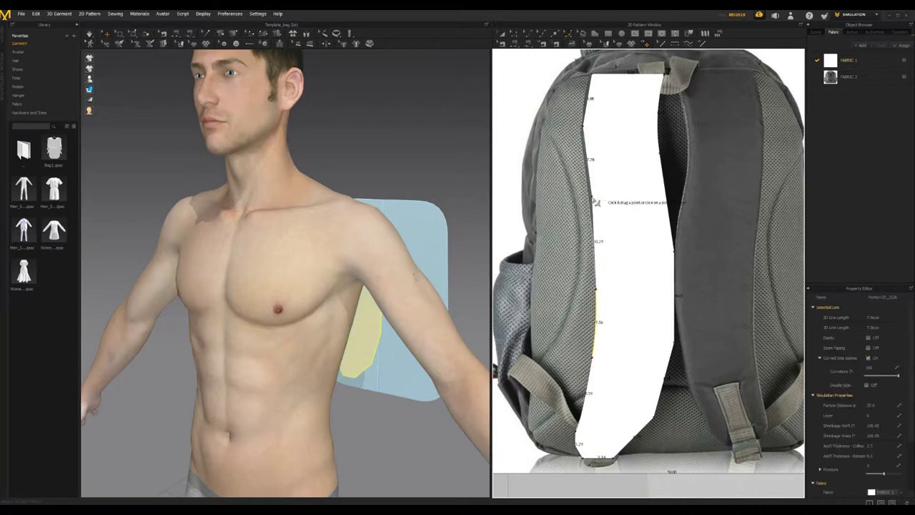
left_click_drag(589, 198, 555, 201)
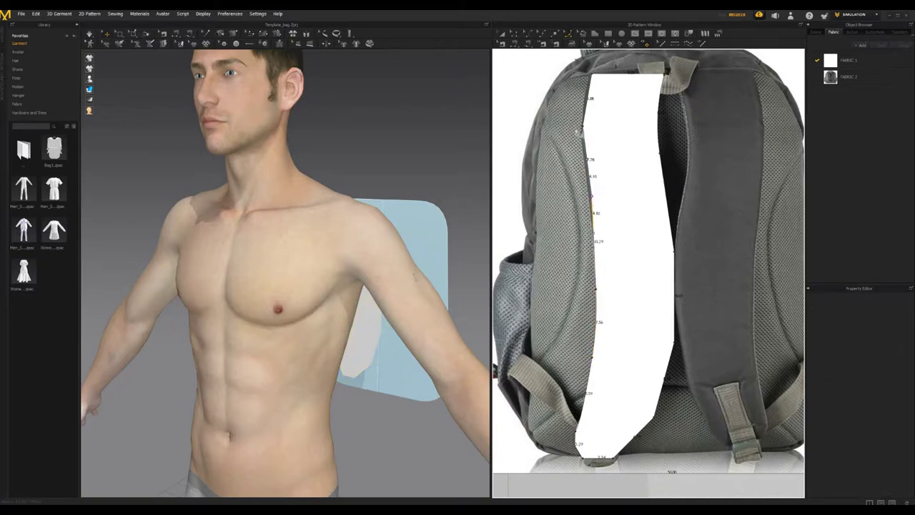
left_click(586, 134)
left_click(584, 129)
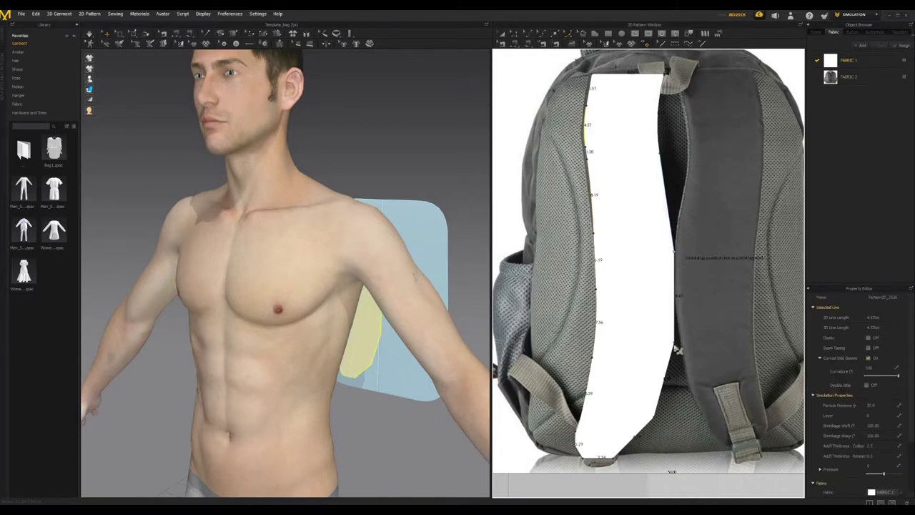
Curve the remaining corners toward the lower end of the strap pattern's outer edge to follow the photographed strap.
left_click_drag(674, 344, 640, 337)
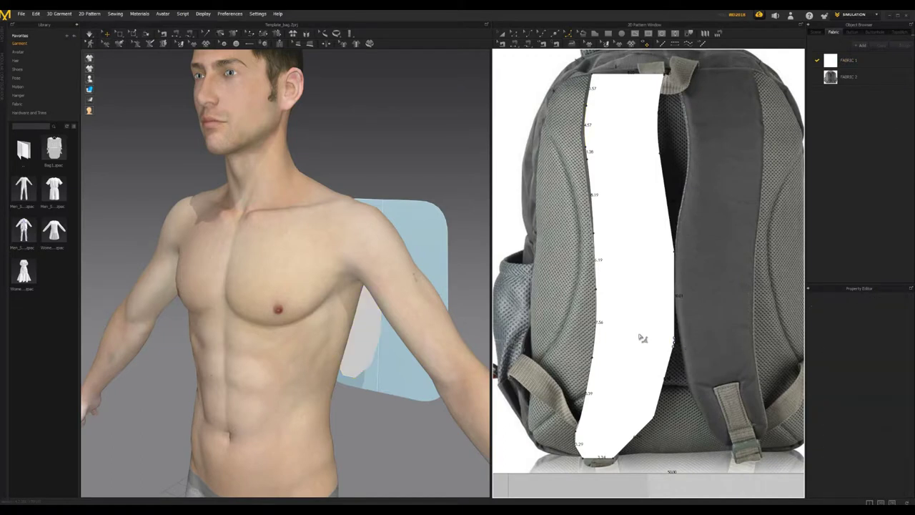
left_click(661, 418)
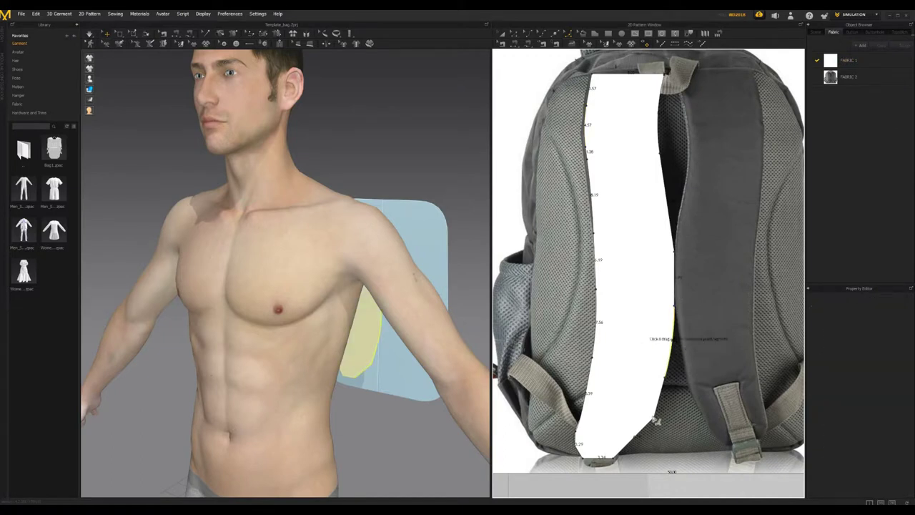
key("Escape")
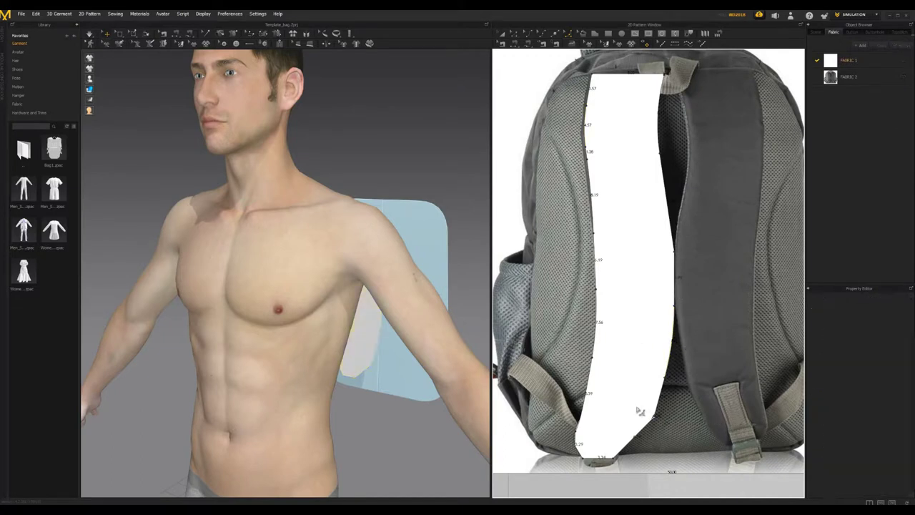
left_click(680, 212)
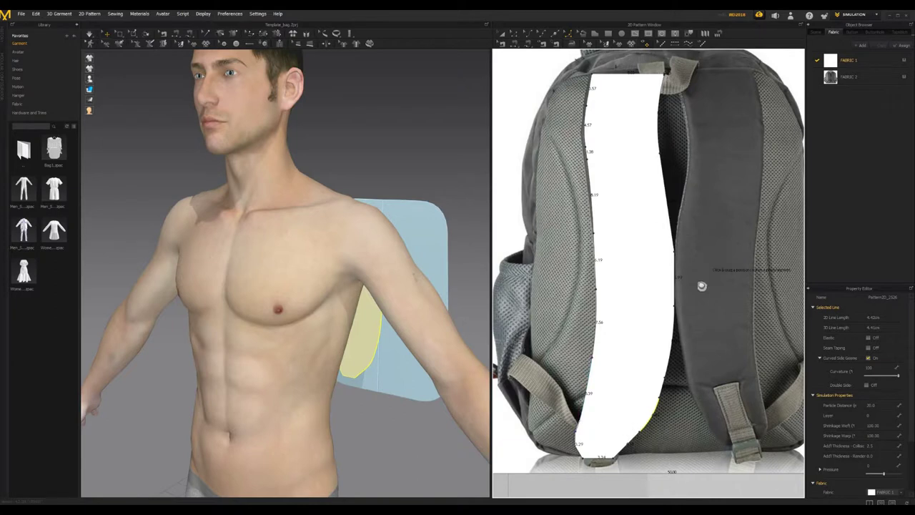
middle_click_drag(701, 286, 662, 298)
middle_click_drag(708, 271, 743, 278)
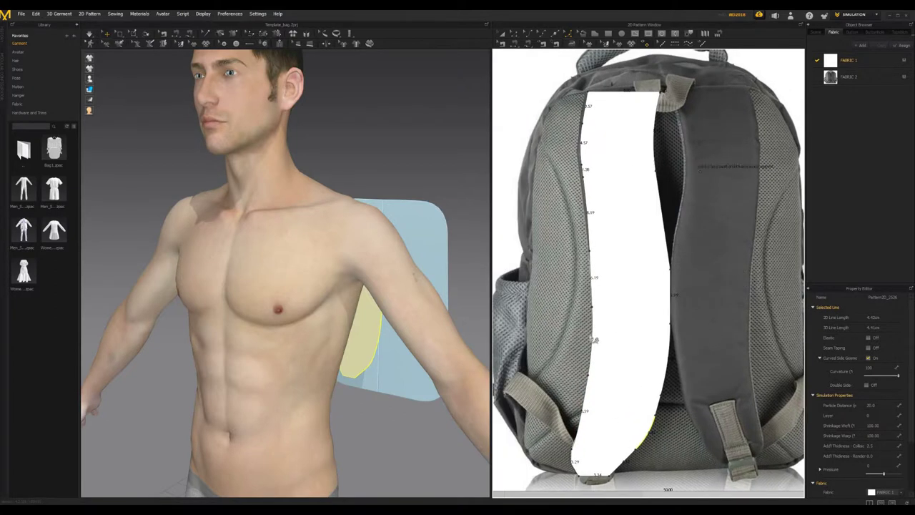
Move the finished strap pattern off the backpack photo into the empty area below it in the 2D layout.
right_click_drag(427, 254, 438, 276)
scroll(619, 185, "up", 5)
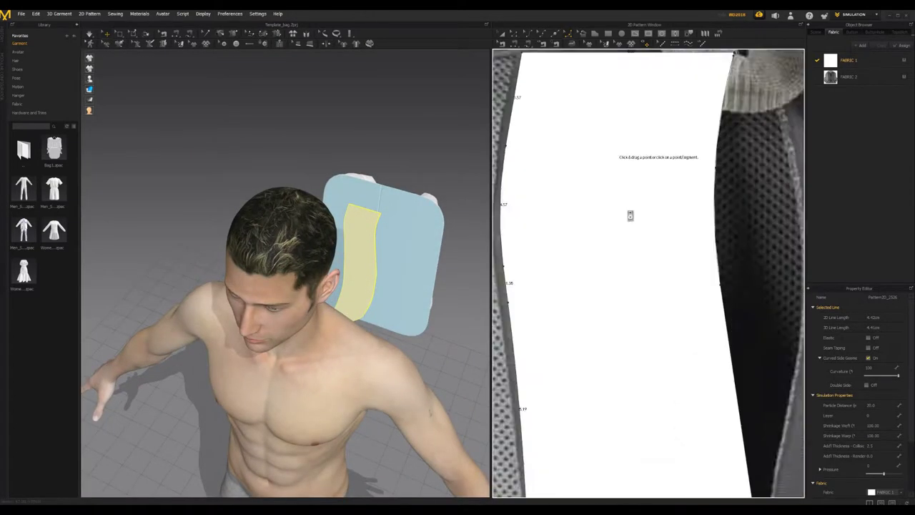
scroll(631, 216, "down", 7)
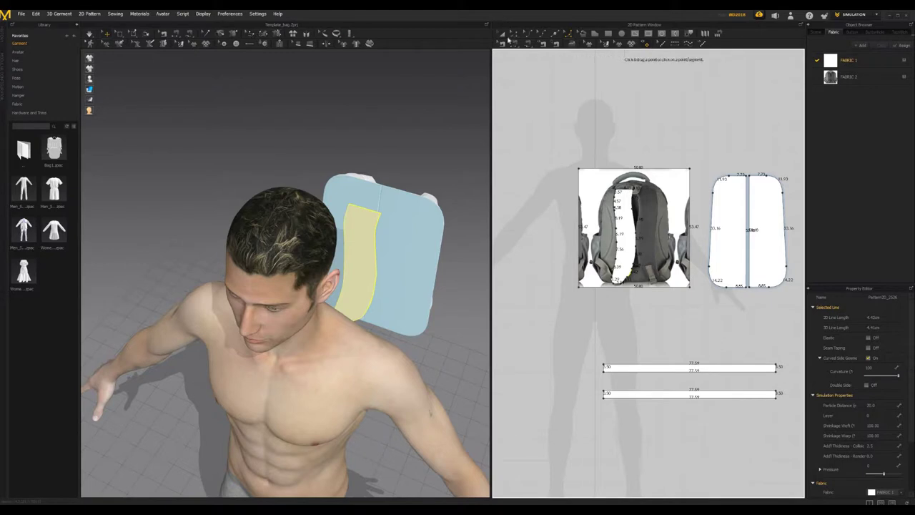
left_click_drag(630, 227, 566, 368)
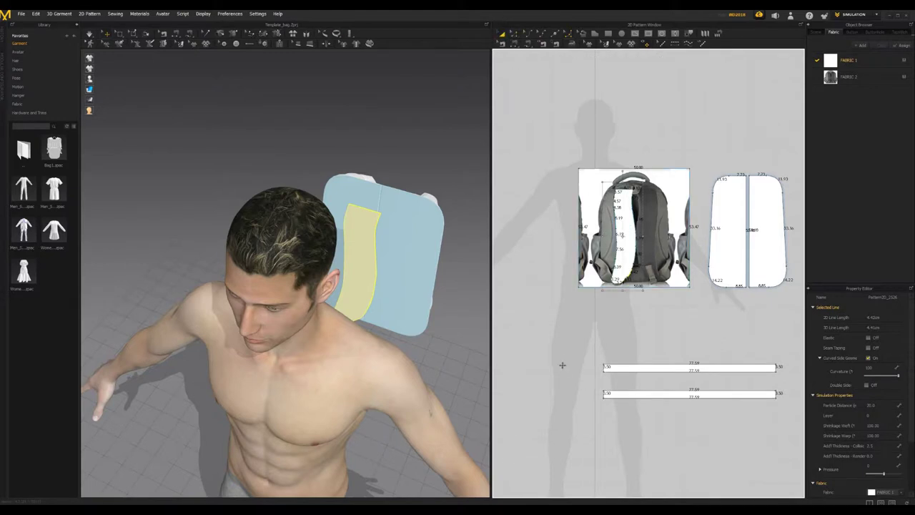
left_click(676, 226)
middle_click_drag(616, 356, 622, 255)
left_click_drag(564, 234, 546, 198)
scroll(582, 192, "up", 5)
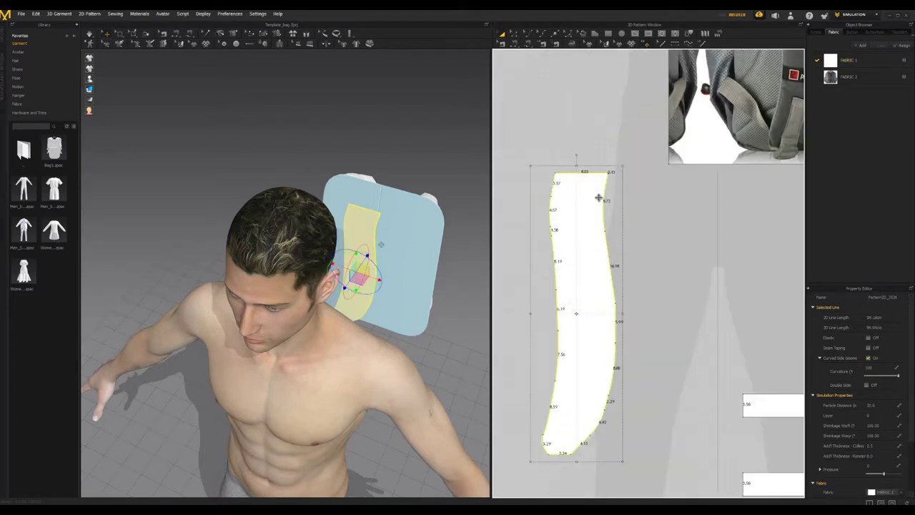
Compare the strap pattern with the backpack photo and narrow it slightly, to about 7.7 cm across its top edge.
scroll(748, 151, "down", 6)
middle_click_drag(749, 151, 501, 215)
scroll(659, 136, "up", 2)
scroll(582, 267, "up", 4)
middle_click_drag(582, 266, 533, 368)
scroll(551, 284, "down", 4)
middle_click_drag(524, 324, 737, 123)
scroll(521, 313, "down", 1)
scroll(457, 315, "down", 1)
scroll(602, 325, "up", 1)
middle_click_drag(557, 269, 813, 176)
scroll(672, 286, "up", 2)
middle_click_drag(672, 286, 883, 159)
scroll(695, 248, "down", 1)
middle_click_drag(742, 257, 700, 226)
scroll(698, 233, "up", 2)
scroll(697, 233, "down", 3)
scroll(596, 256, "down", 1)
middle_click_drag(603, 248, 560, 258)
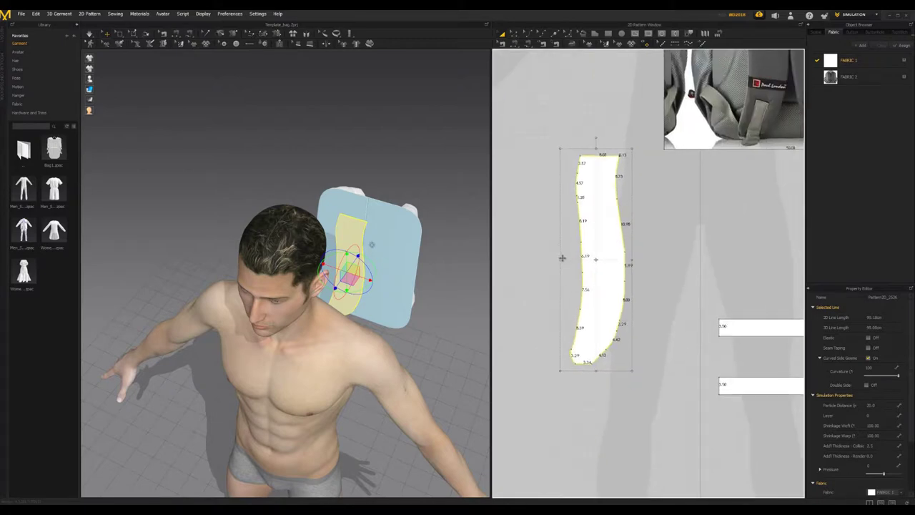
left_click_drag(561, 259, 563, 260)
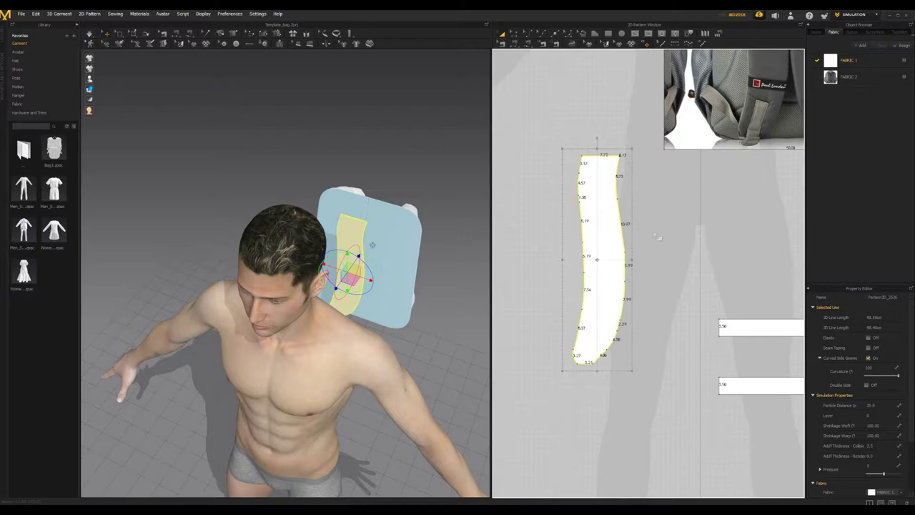
Move the strap pattern further away from the photo, into the empty 2D space beyond the avatar silhouette's hand.
middle_click_drag(797, 107, 497, 351)
middle_click_drag(527, 325, 761, 193)
middle_click_drag(682, 253, 751, 182)
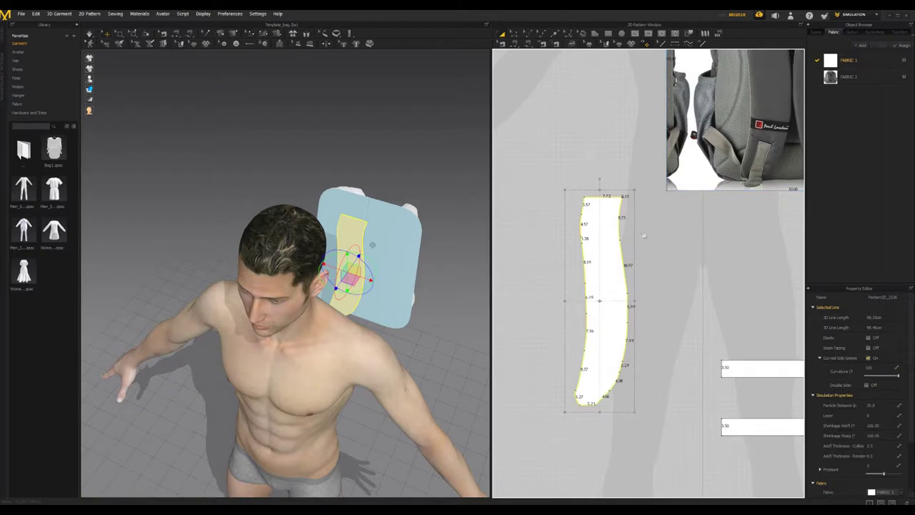
middle_click_drag(655, 252, 633, 227)
middle_click_drag(554, 278, 621, 285)
scroll(554, 274, "down", 4)
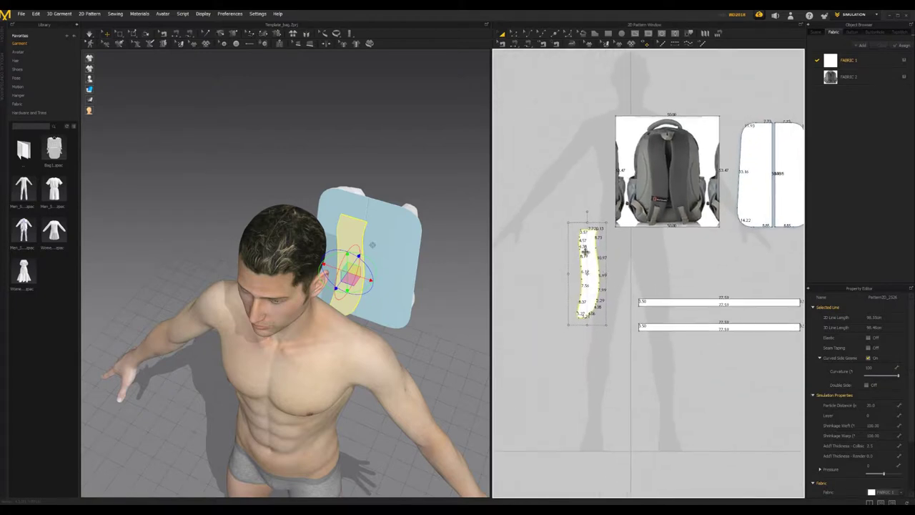
left_click_drag(503, 270, 521, 286)
middle_click_drag(513, 277, 588, 271)
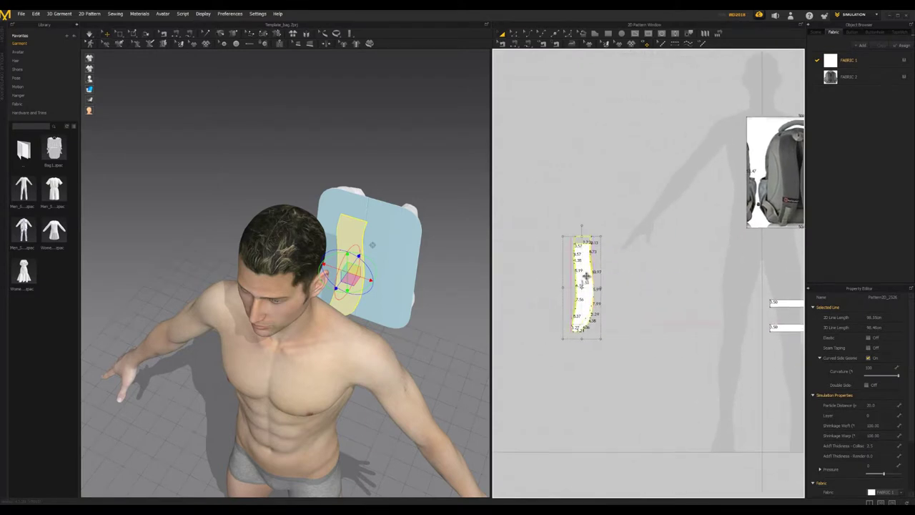
right_click(586, 276)
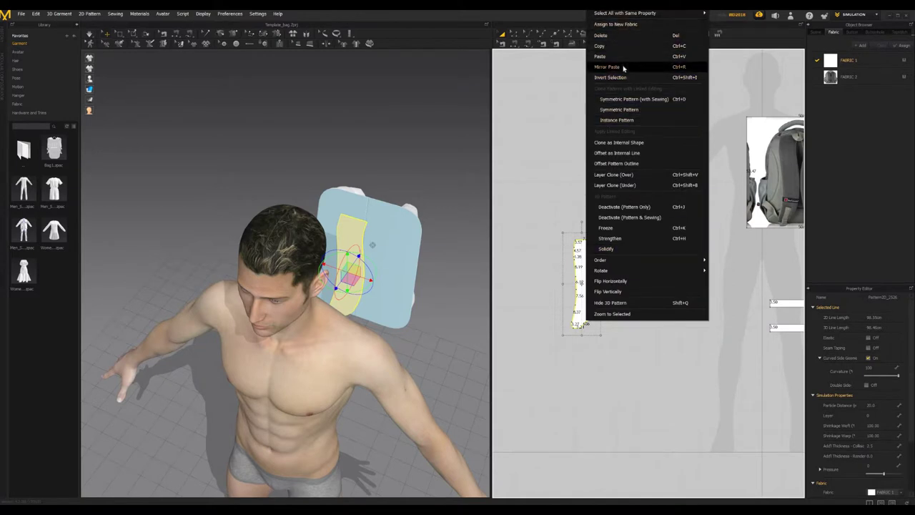
left_click(623, 69)
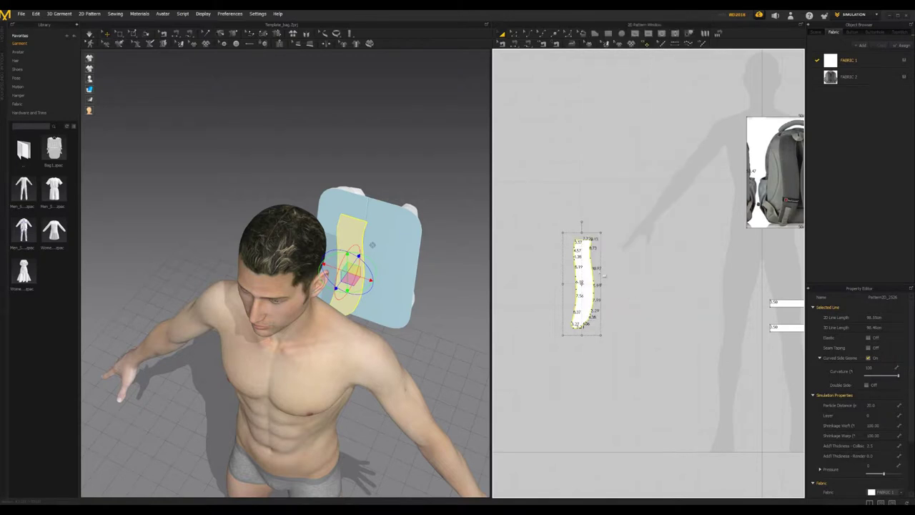
right_click(583, 277)
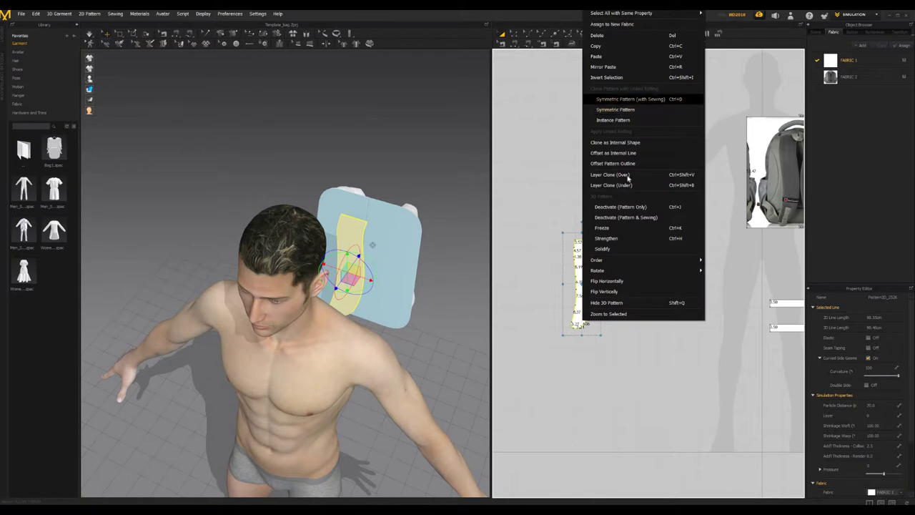
left_click(631, 70)
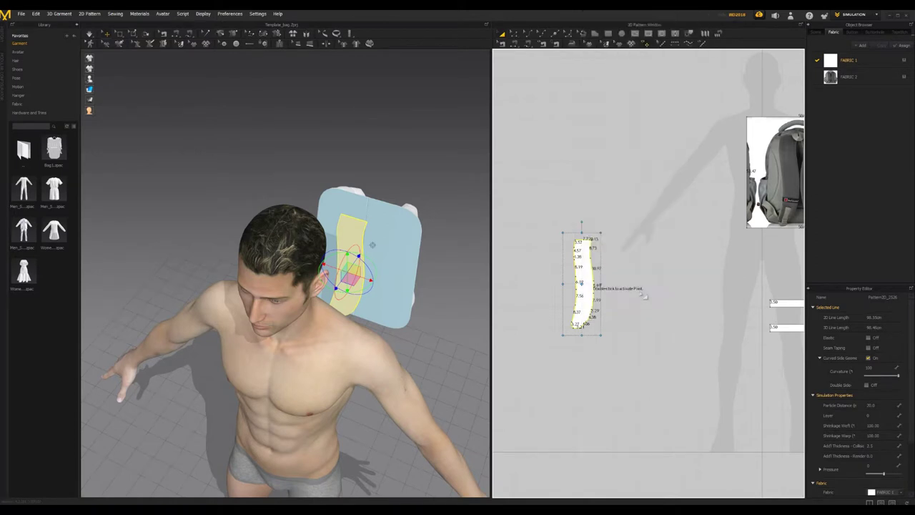
left_click(623, 266)
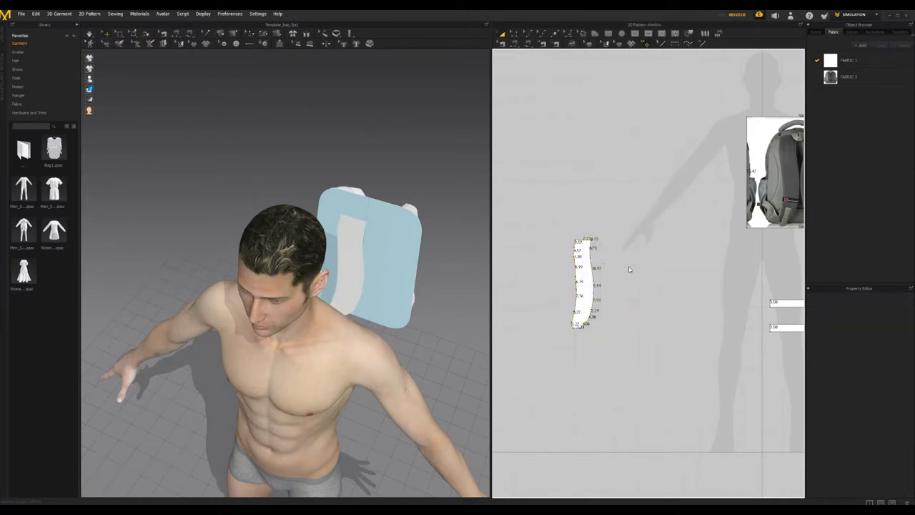
right_click(620, 262)
Copy the strap pattern.
left_click(584, 253)
right_click(589, 240)
left_click(598, 46)
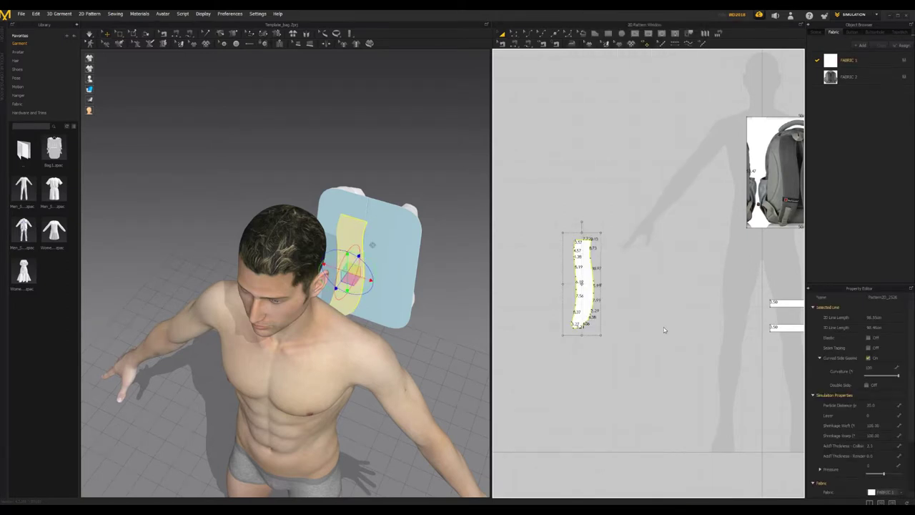
Paste an unmirrored copy of the strap pattern beside the original and delete that copy.
right_click(630, 272)
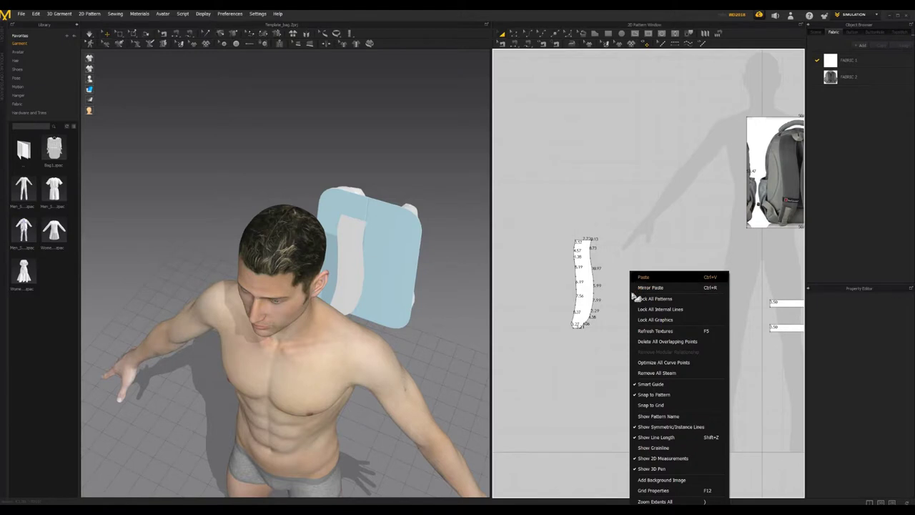
left_click(643, 278)
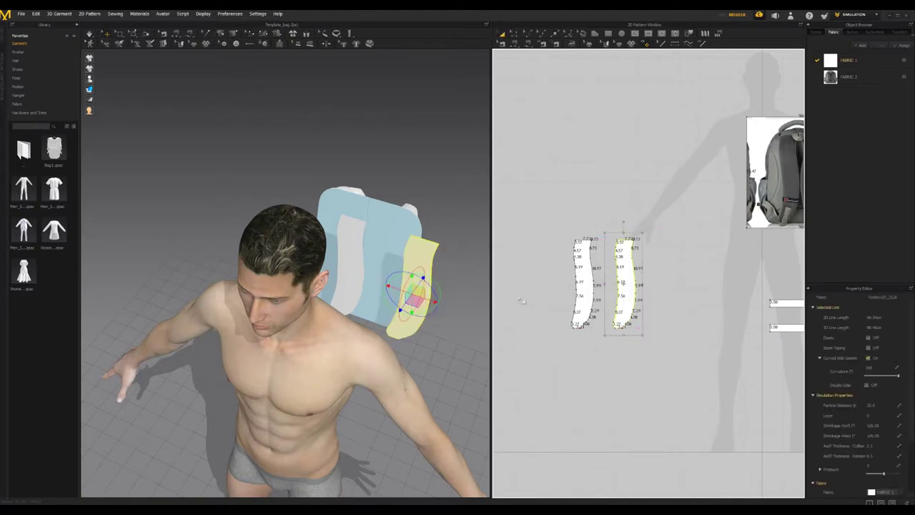
middle_click_drag(516, 256, 499, 210)
right_click_drag(366, 224, 486, 314)
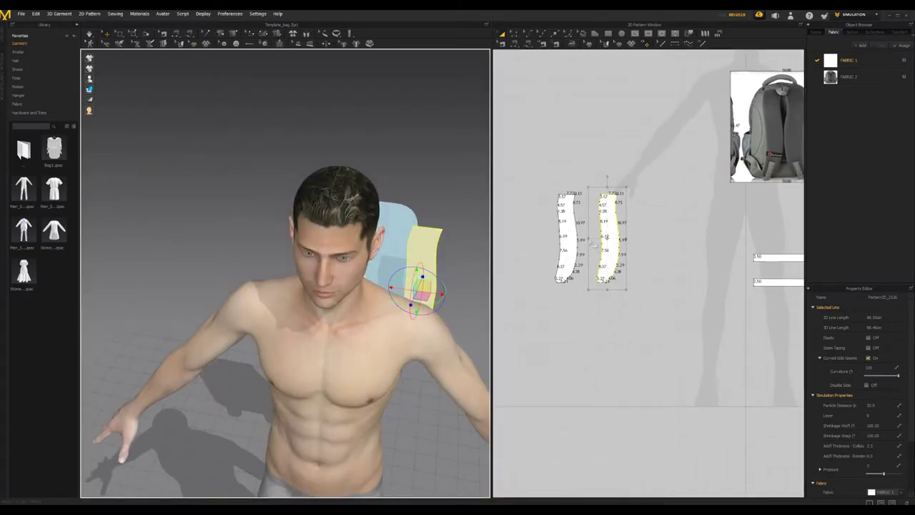
key("Delete")
Paste a mirrored copy of the strap pattern beside the original, aligned with it horizontally.
left_click(571, 238)
right_click(571, 238)
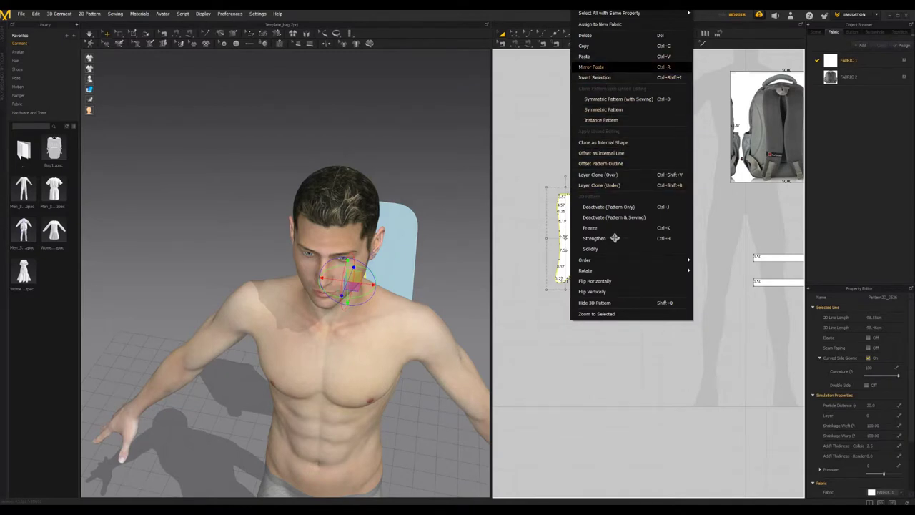
left_click(599, 67)
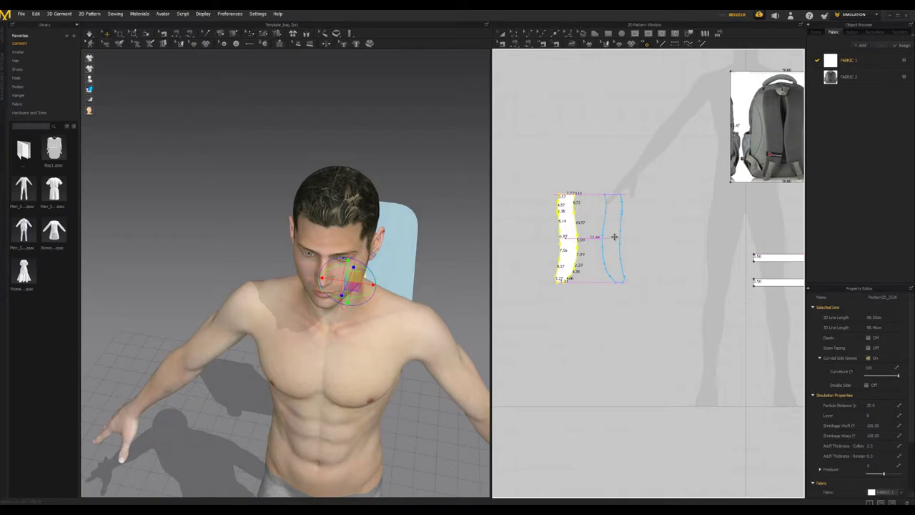
Move the mirrored strap over to the original strap in 3D and flip it horizontally so both outlines match.
right_click_drag(458, 279, 434, 296)
middle_click_drag(433, 296, 424, 332)
right_click_drag(423, 331, 412, 359)
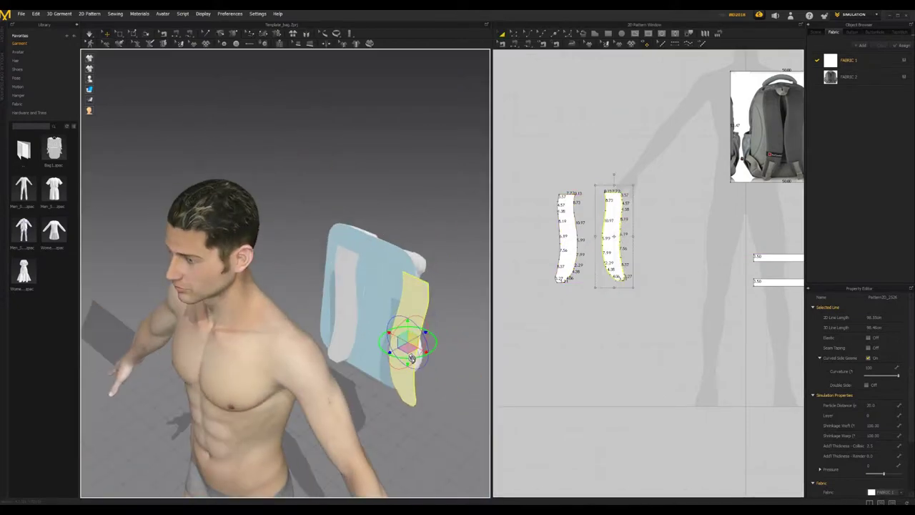
left_click_drag(331, 336, 430, 351)
right_click_drag(437, 351, 388, 343)
left_click_drag(389, 343, 323, 364)
left_click(516, 358)
right_click(413, 350)
left_click(330, 350)
Shift the mirrored strap in 3D so it sits directly behind the original strap, in front of the back panel.
right_click_drag(347, 318, 396, 270)
left_click(390, 261)
right_click_drag(390, 260, 351, 287)
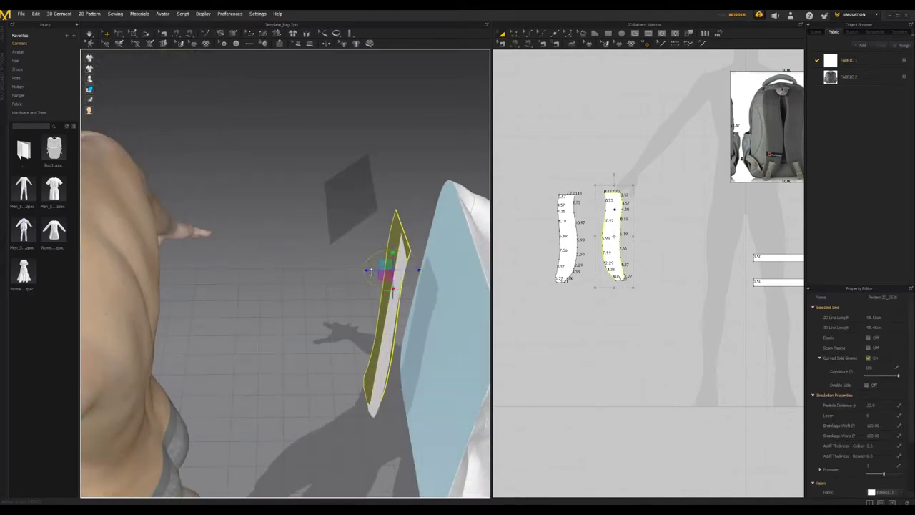
left_click_drag(419, 270, 437, 270)
right_click_drag(429, 299, 414, 269)
left_click_drag(402, 295, 398, 309)
Examine the two strap patterns, the backpack photo and the back panel in the 2D layout.
right_click_drag(393, 307, 443, 256)
right_click_drag(472, 348, 597, 207)
scroll(594, 209, "up", 5)
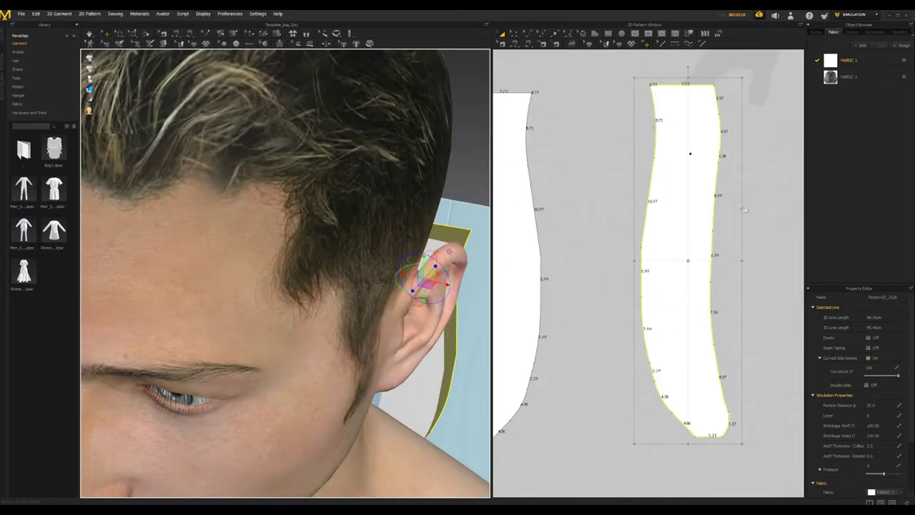
middle_click_drag(801, 253, 560, 350)
scroll(758, 222, "down", 5)
middle_click_drag(758, 223, 533, 240)
scroll(708, 231, "down", 2)
middle_click_drag(709, 231, 696, 241)
scroll(731, 231, "up", 4)
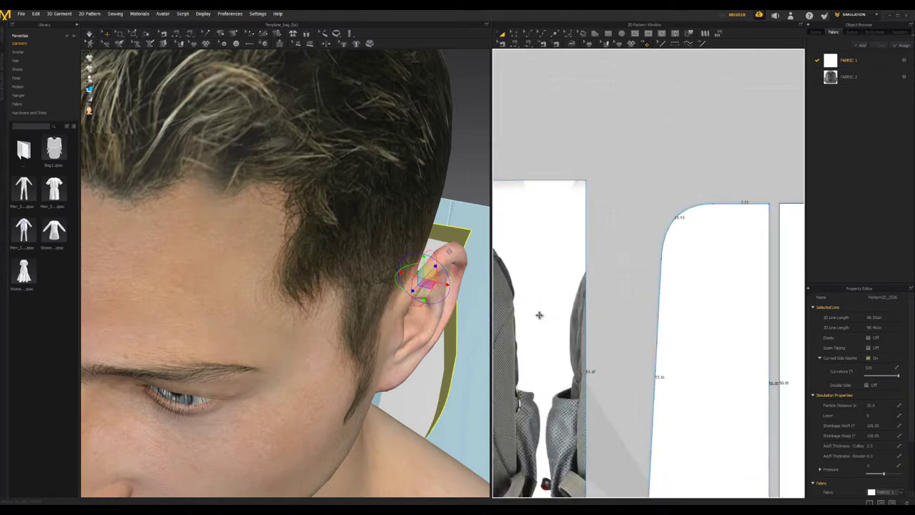
scroll(736, 307, "down", 5)
middle_click_drag(602, 316, 689, 203)
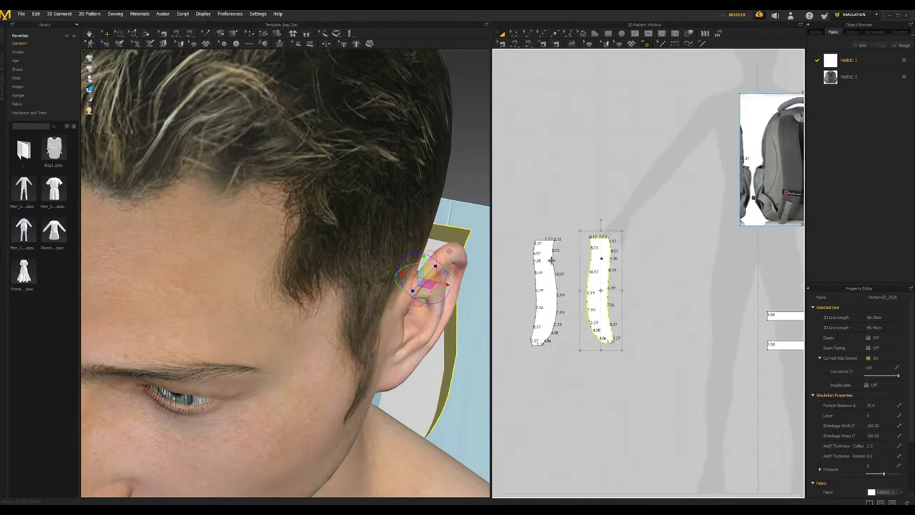
Sew the two strap patterns together along their sides and bottom edges, leaving the top edges open.
right_click_drag(411, 341, 366, 323)
scroll(433, 344, "up", 2)
scroll(434, 344, "down", 5)
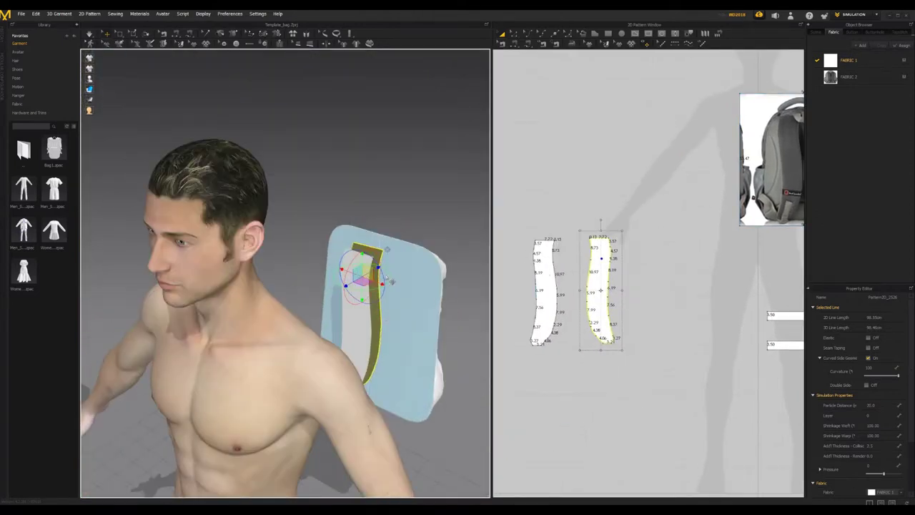
middle_click_drag(387, 278, 318, 300)
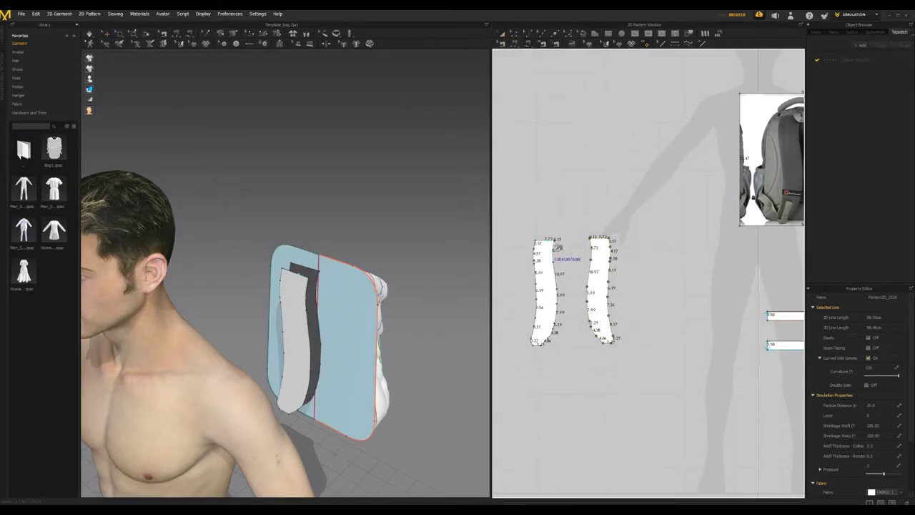
left_click(554, 241)
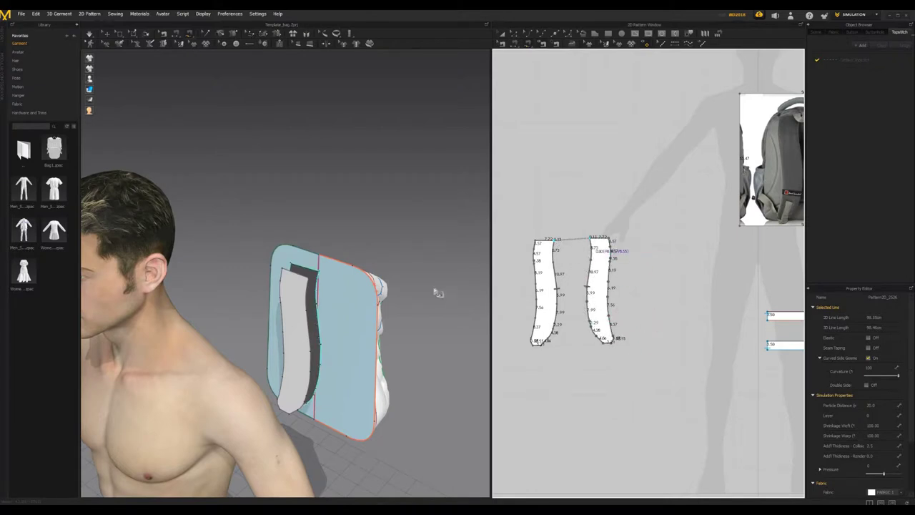
Sew the top edge of the left strap pattern to the upper edge of the back panel's left half, beside the center line.
left_click(515, 47)
left_click(547, 241)
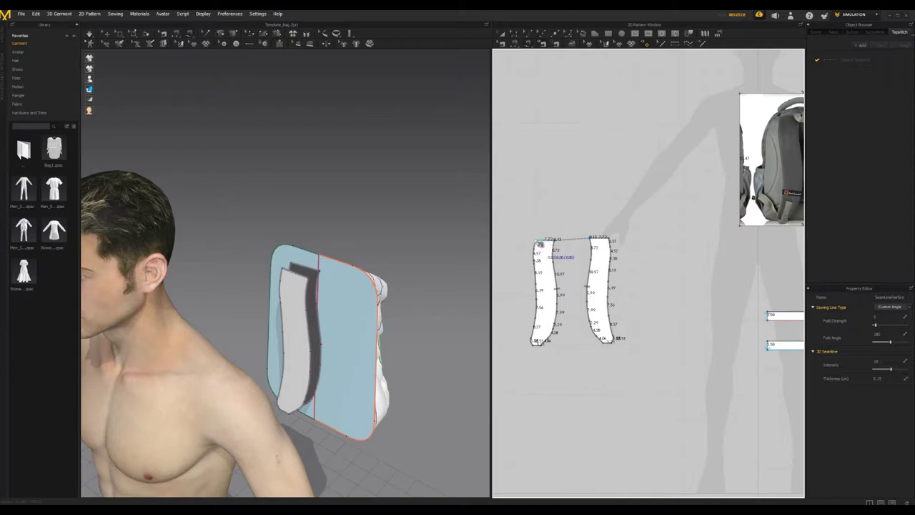
left_click(556, 241)
middle_click_drag(723, 234, 671, 258)
middle_click_drag(753, 197, 633, 298)
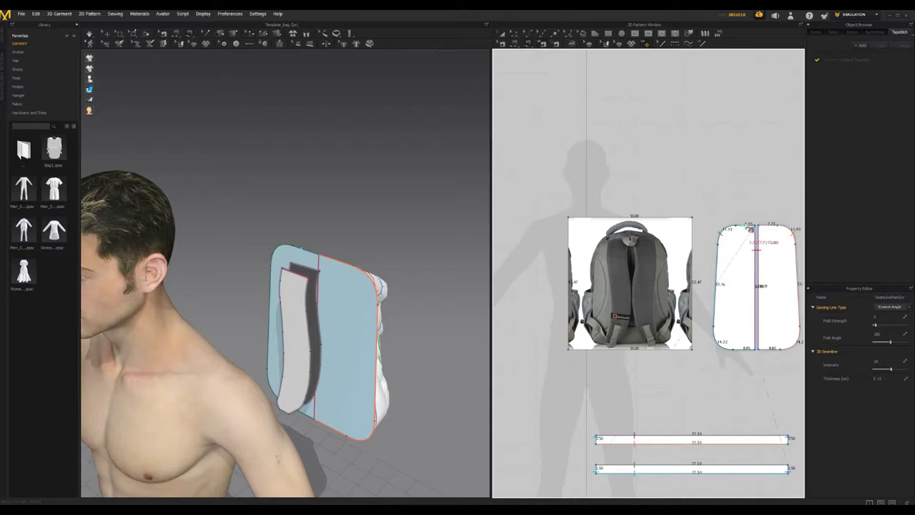
left_click(757, 227)
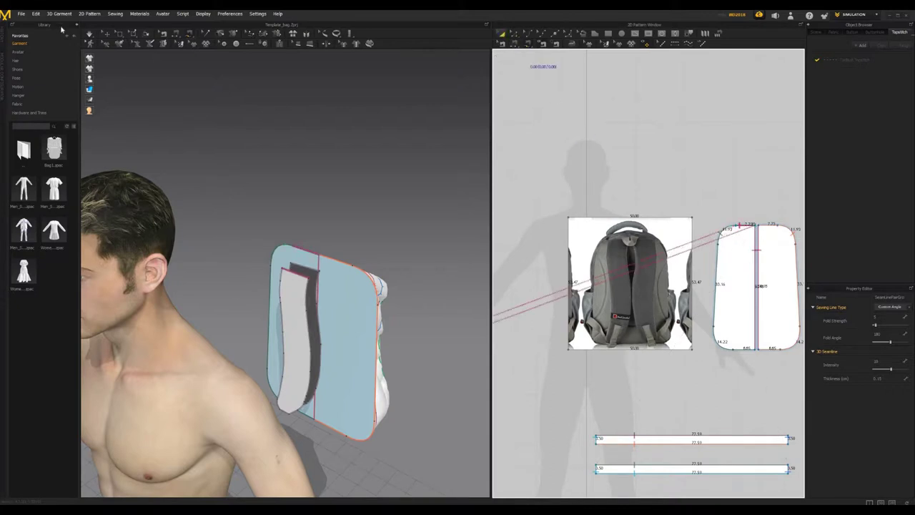
Simulate the garment so the sewn strap attaches to the top of the back panel.
left_click(90, 36)
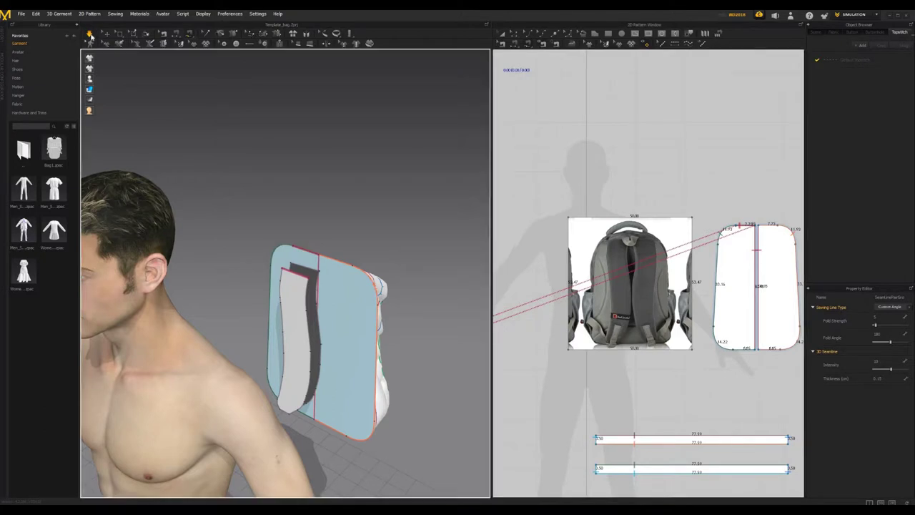
right_click_drag(321, 249, 369, 356)
scroll(325, 300, "up", 3)
scroll(239, 205, "down", 4)
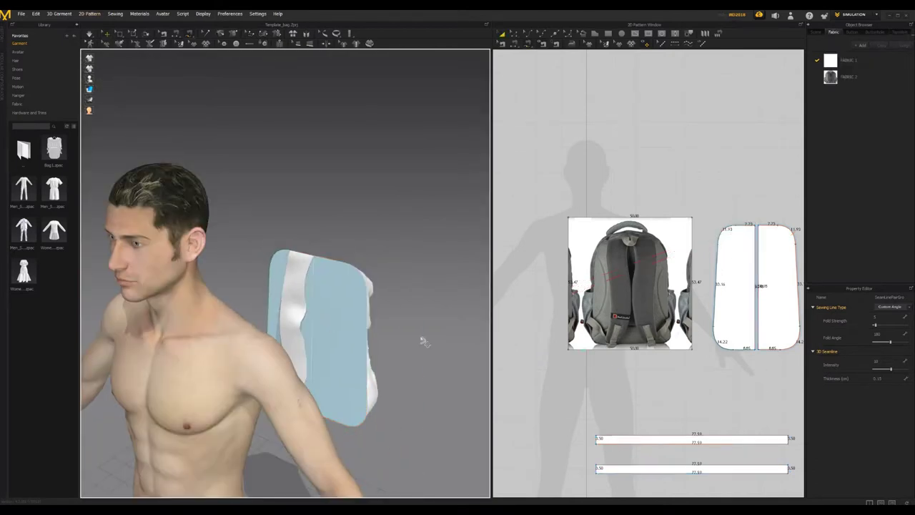
scroll(554, 353, "up", 3)
scroll(576, 360, "down", 6)
Select both strap patterns, give them pressure, and simulate to inflate the double-layered strap.
middle_click_drag(651, 325, 737, 286)
scroll(736, 286, "down", 3)
scroll(596, 345, "up", 5)
middle_click_drag(596, 345, 525, 346)
scroll(522, 321, "up", 3)
middle_click_drag(660, 260, 526, 321)
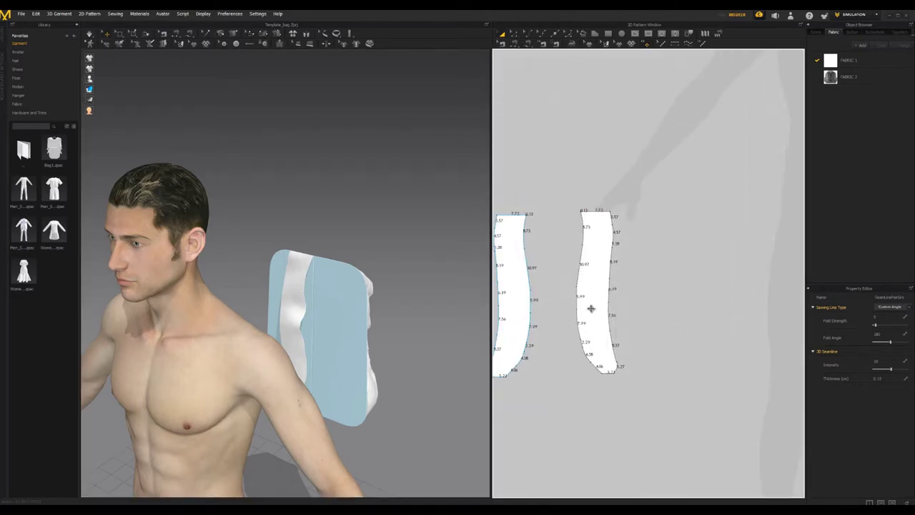
left_click(525, 320)
left_click(594, 295)
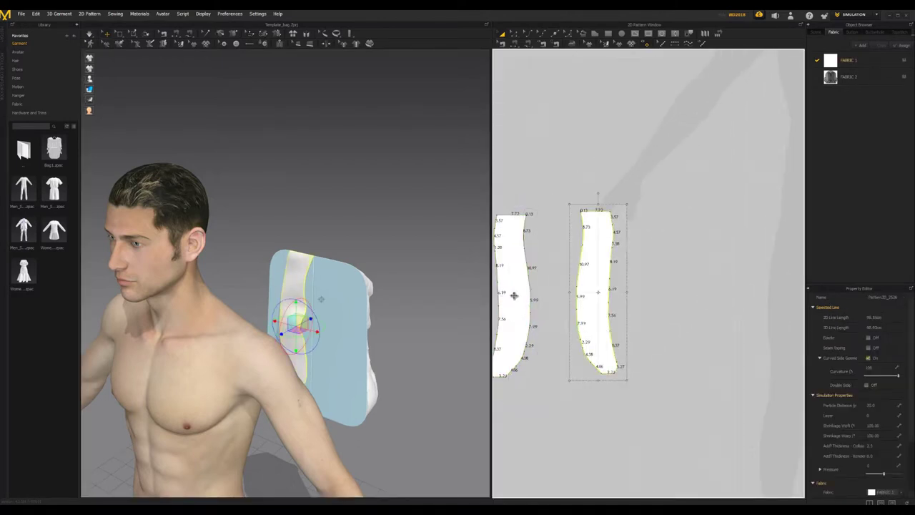
left_click(513, 294)
left_click(595, 294, "shift")
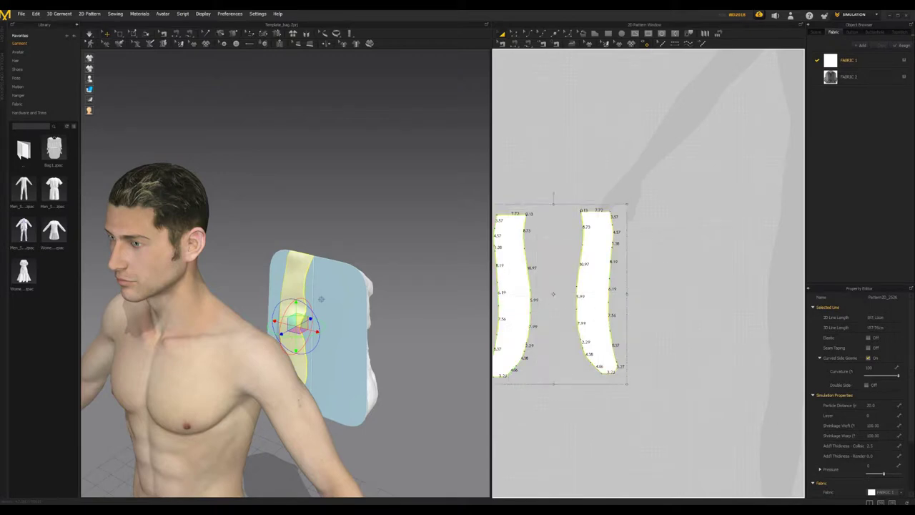
left_click(879, 465)
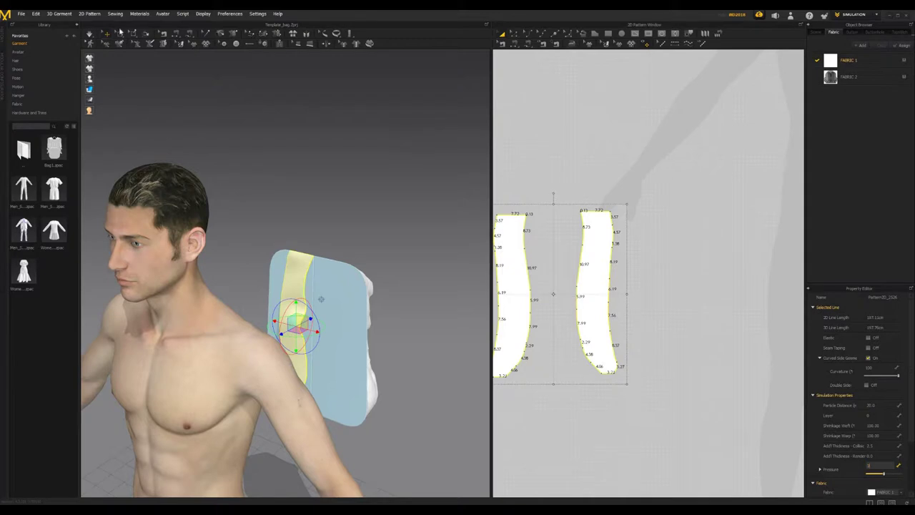
left_click(88, 36)
key("space")
right_click_drag(411, 289, 331, 307)
Set the pressure of both strap patterns to 1 and simulate the strap again.
left_click_drag(880, 474, 892, 482)
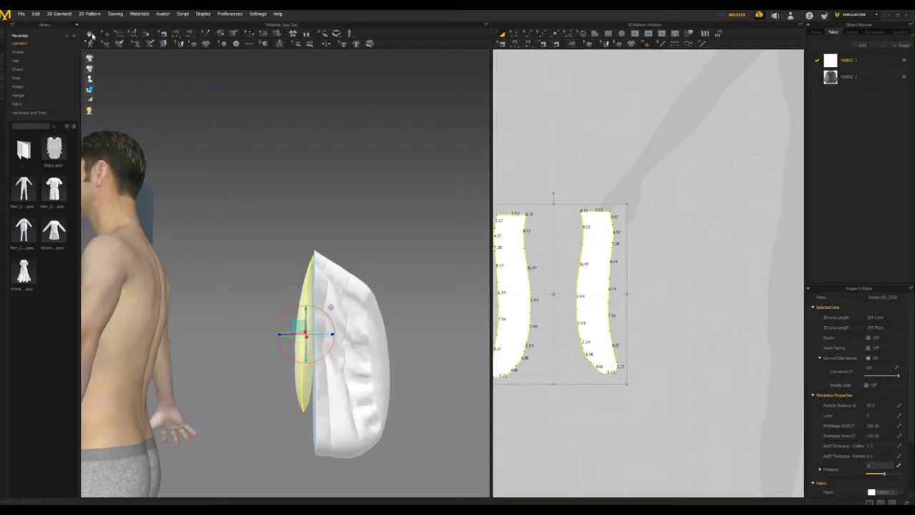
left_click(92, 36)
key("space")
right_click_drag(414, 339, 561, 356)
scroll(561, 355, "up", 4)
scroll(562, 356, "down", 7)
middle_click_drag(564, 386, 618, 309)
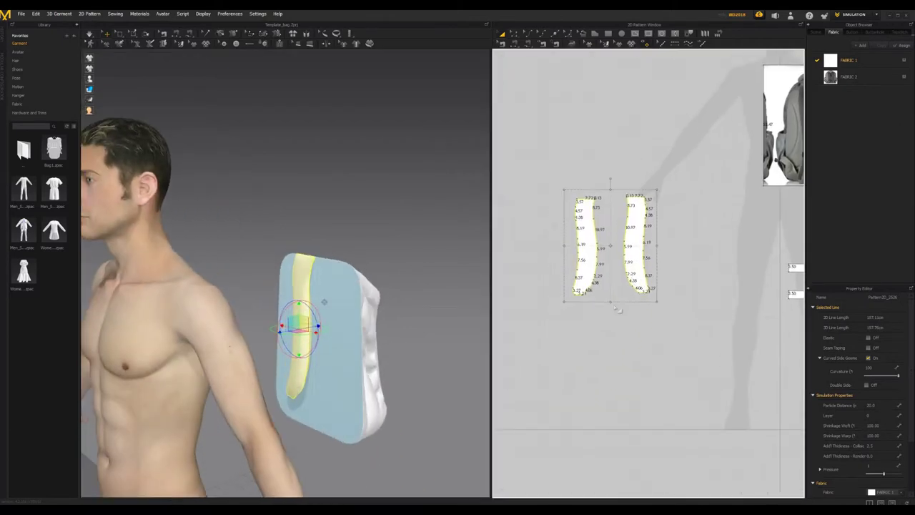
Move the backpack photo pattern above the avatar silhouette in the 2D layout, away from the bag patterns.
right_click_drag(310, 332, 682, 276)
scroll(682, 276, "down", 10)
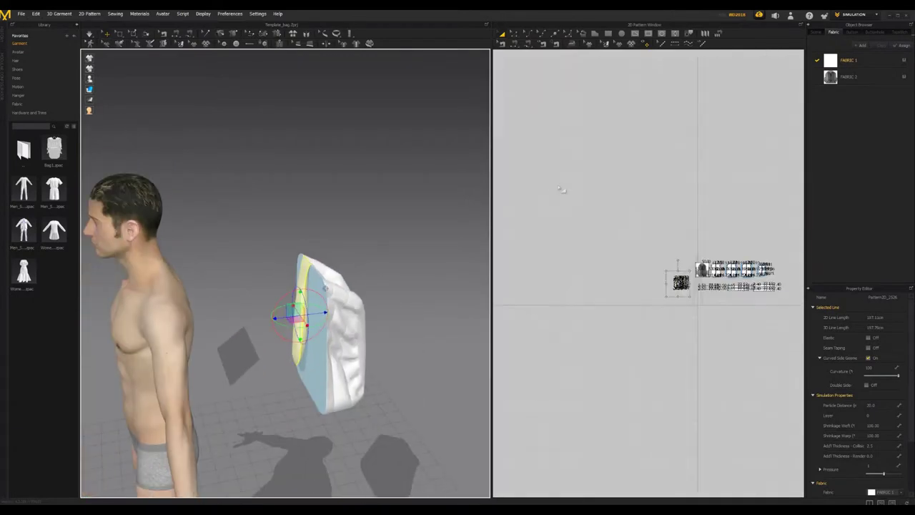
middle_click_drag(562, 190, 478, 143)
left_click_drag(546, 189, 789, 324)
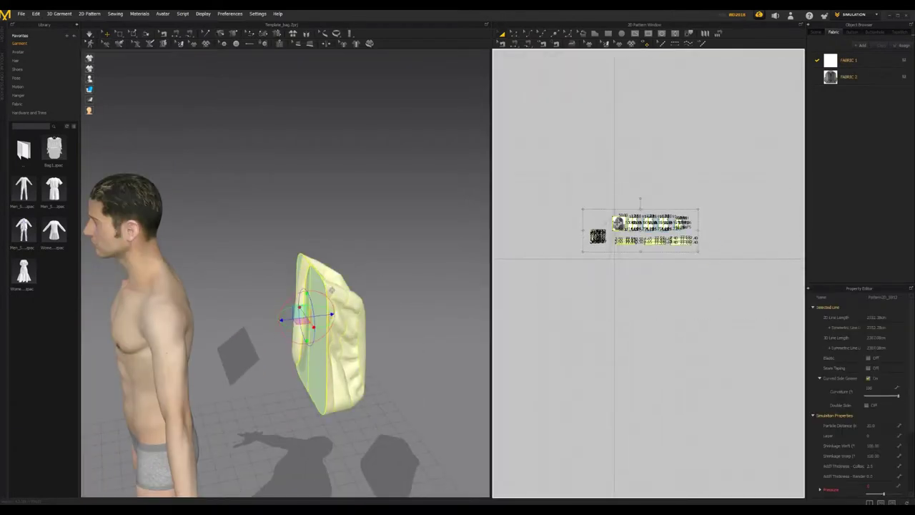
left_click(619, 223)
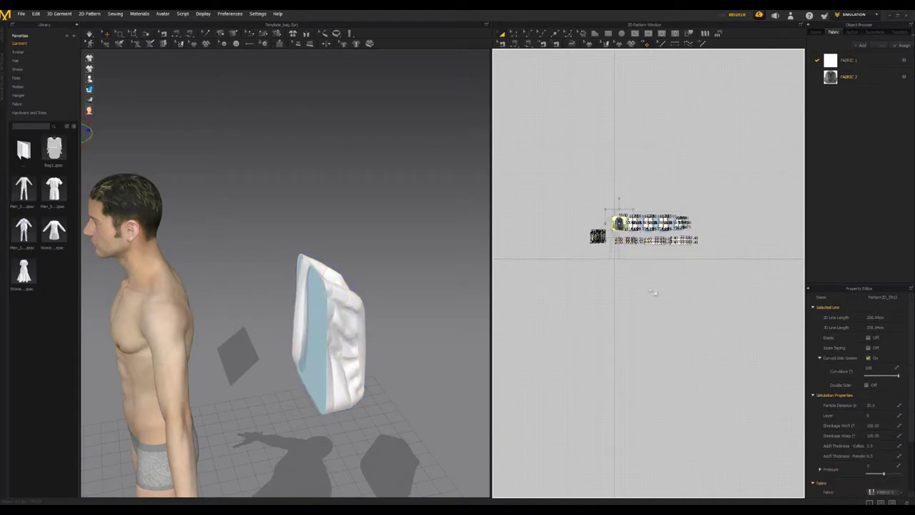
scroll(648, 266, "down", 2)
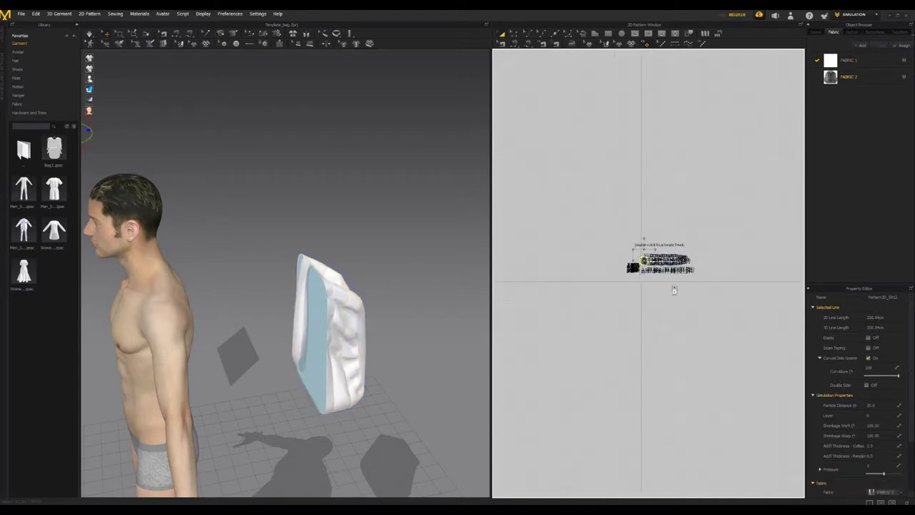
scroll(593, 214, "up", 5)
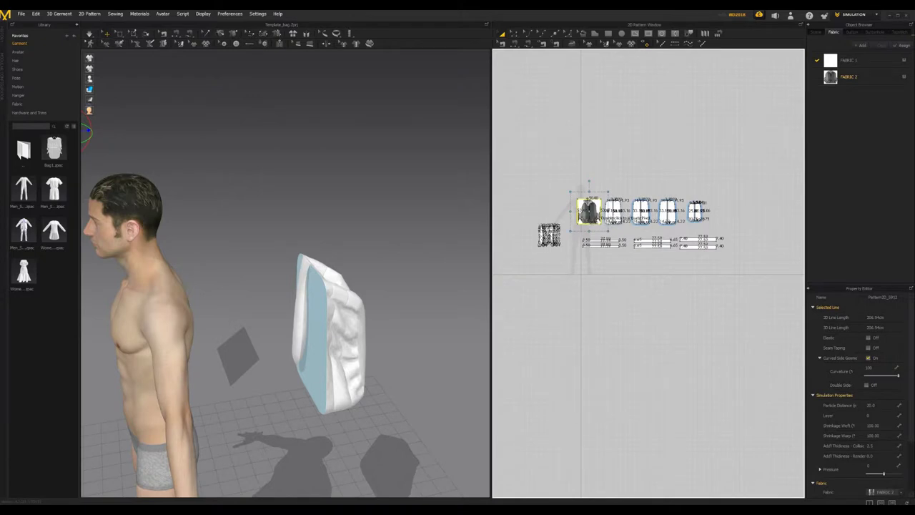
left_click(755, 336)
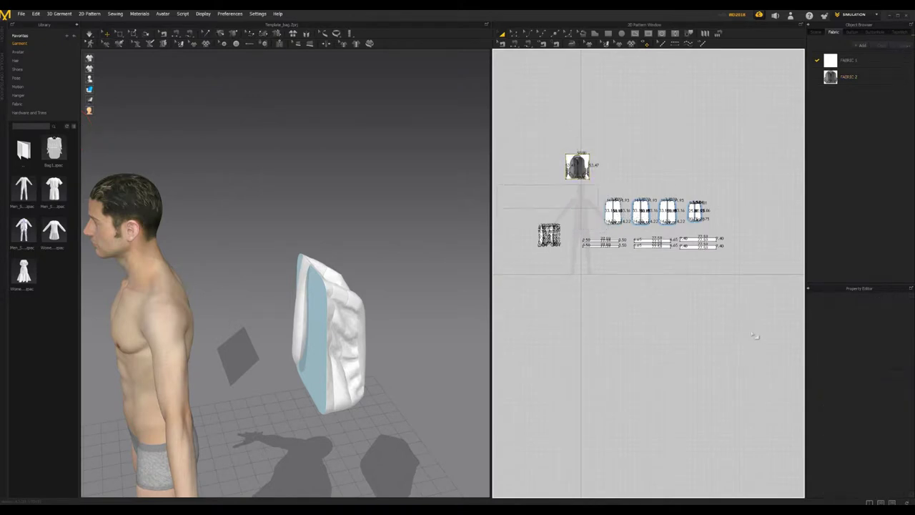
Select all bag patterns except the photo and move the backpack in 3D close to the avatar's back.
left_click(363, 341)
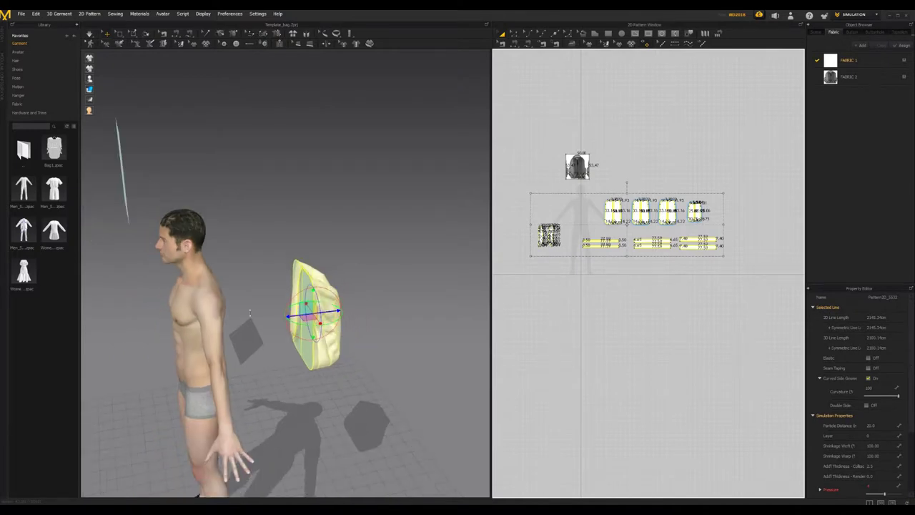
left_click_drag(291, 315, 269, 296)
right_click_drag(239, 308, 53, 308)
right_click_drag(168, 322, 226, 322)
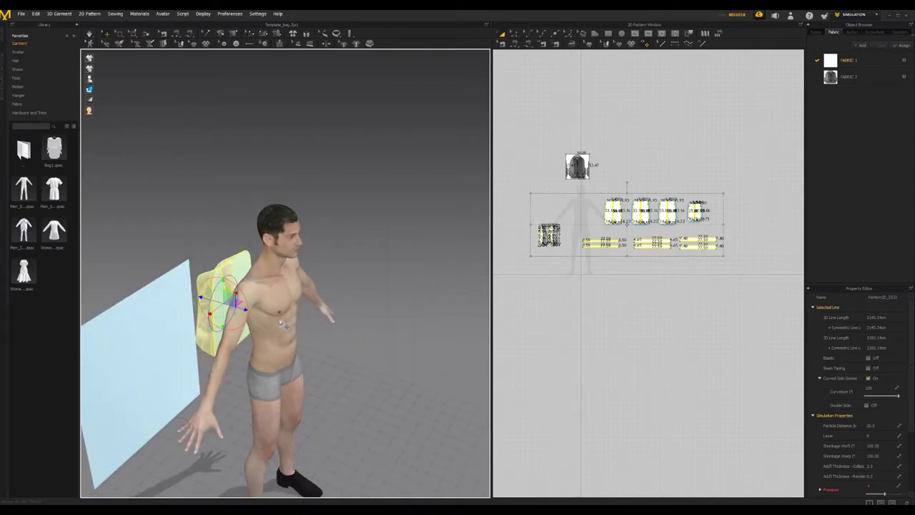
right_click_drag(369, 343, 138, 90)
Simulate the backpack and pull the loose strap over the avatar's right shoulder so it hangs down the chest.
left_click(88, 36)
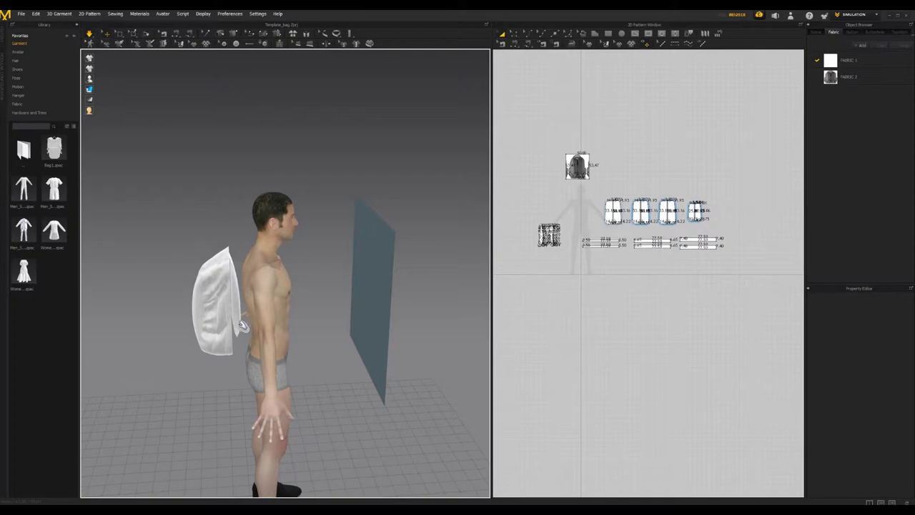
left_click_drag(271, 249, 310, 269)
right_click_drag(244, 298, 213, 310)
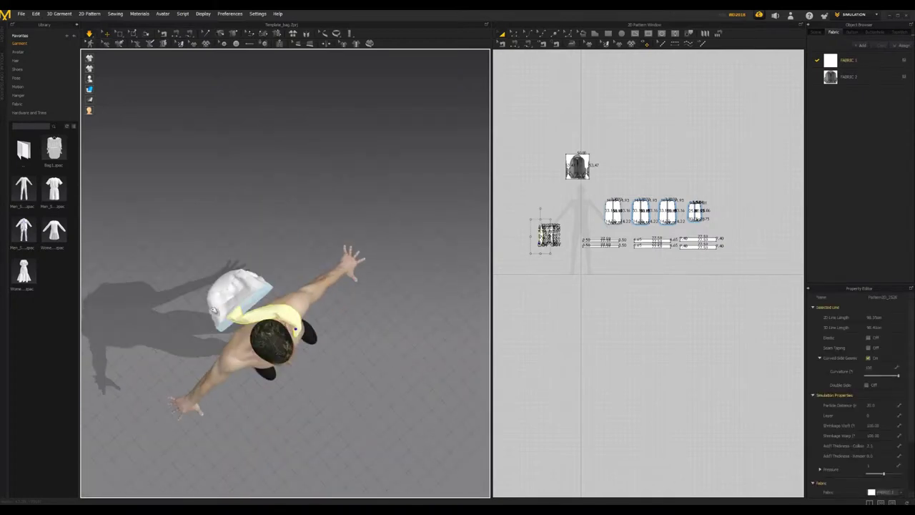
mouse_move(284, 415)
right_mouse_down()
mouse_move(260, 369)
mouse_move(269, 366)
mouse_move(271, 422)
right_mouse_up()
scroll(272, 422, "up", 2)
scroll(315, 420, "up", 2)
left_click_drag(287, 458, 342, 437)
mouse_move(295, 477)
left_mouse_down()
mouse_move(259, 493)
mouse_move(307, 486)
left_mouse_up()
right_click_drag(339, 425, 410, 352)
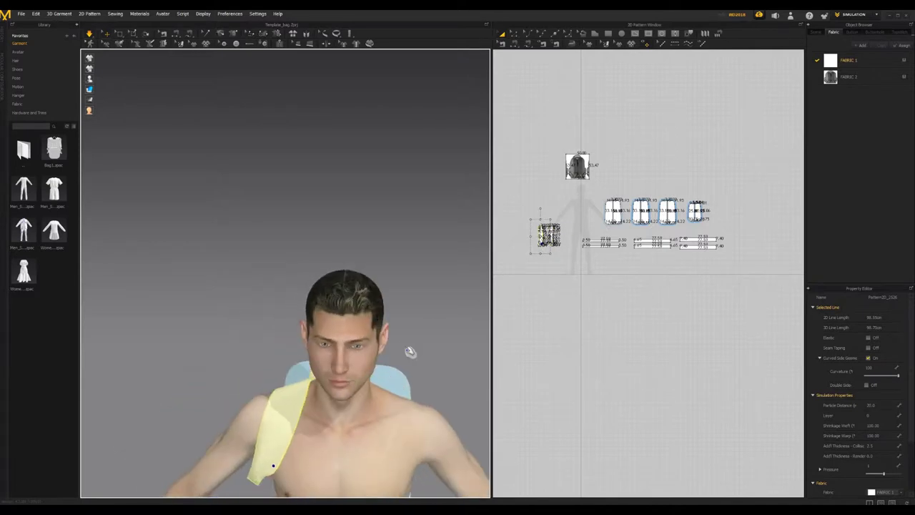
middle_click_drag(410, 351, 450, 349)
right_click_drag(451, 349, 479, 346)
middle_click_drag(479, 346, 530, 250)
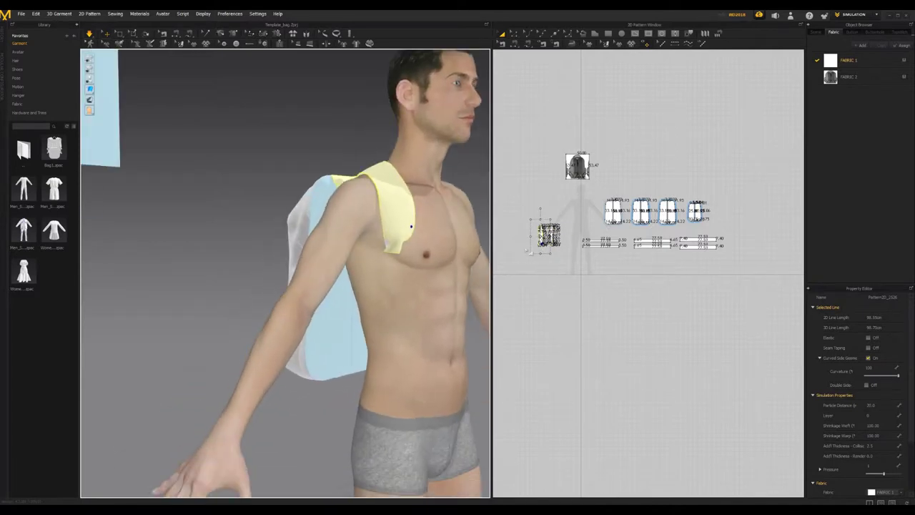
Try to lengthen only the left strap pattern by stretching it downward in the 2D layout.
scroll(680, 153, "up", 5)
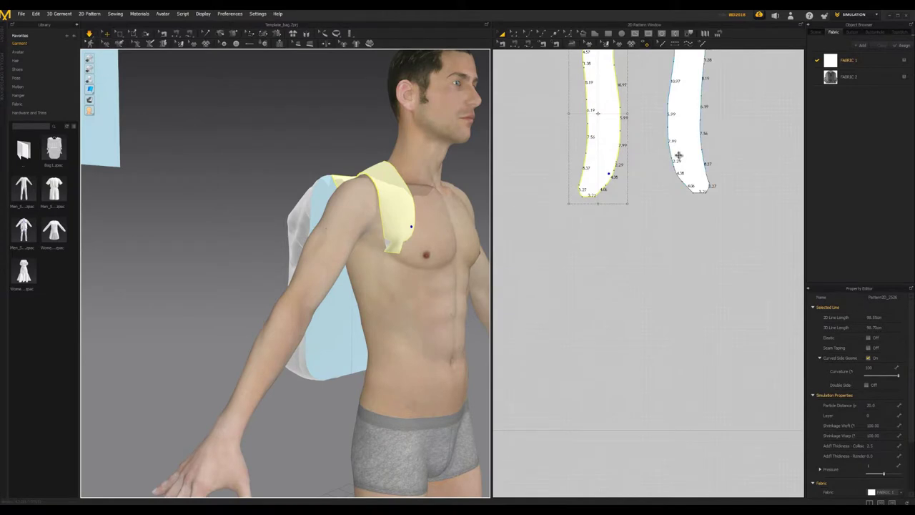
left_click(593, 174)
left_click(605, 173, "shift")
middle_click_drag(688, 202, 562, 262)
scroll(562, 262, "down", 2)
middle_click_drag(674, 217, 603, 252)
left_click(592, 230)
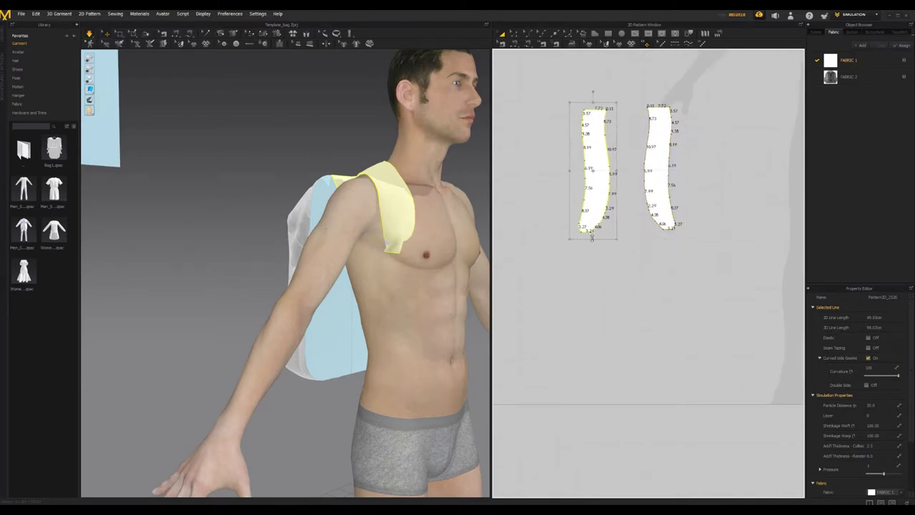
left_click_drag(675, 343, 675, 342)
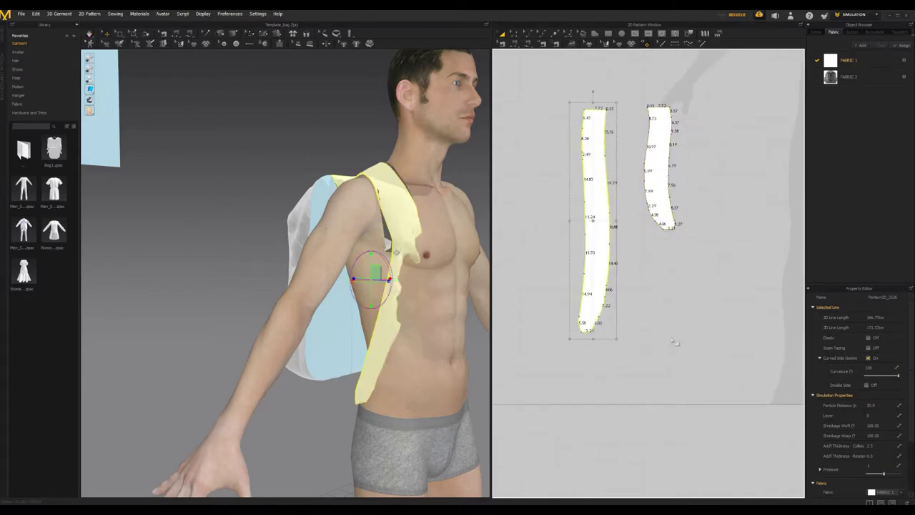
key("ctrl+z")
key("ctrl+z")
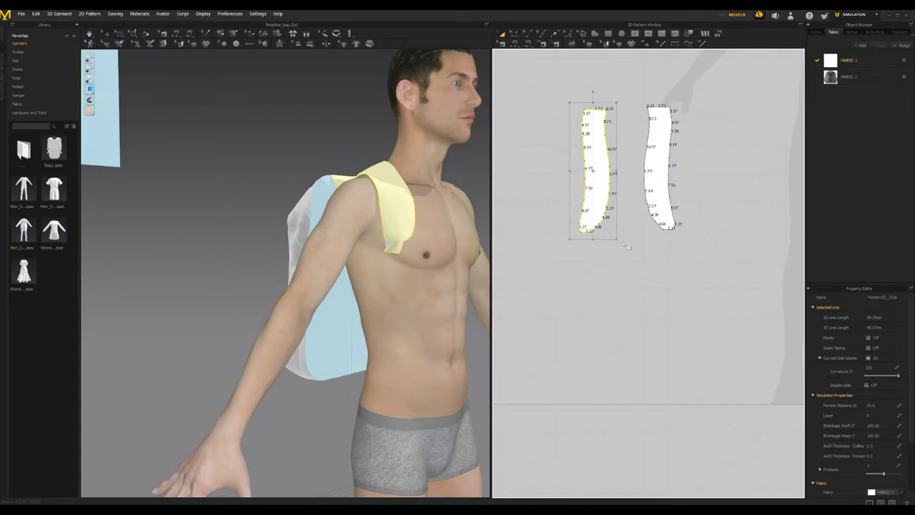
Lengthen both strap patterns together by stretching them downward to equal length in the 2D layout.
left_click_drag(607, 348, 607, 353)
right_click_drag(396, 320, 446, 335)
middle_click_drag(446, 334, 346, 294)
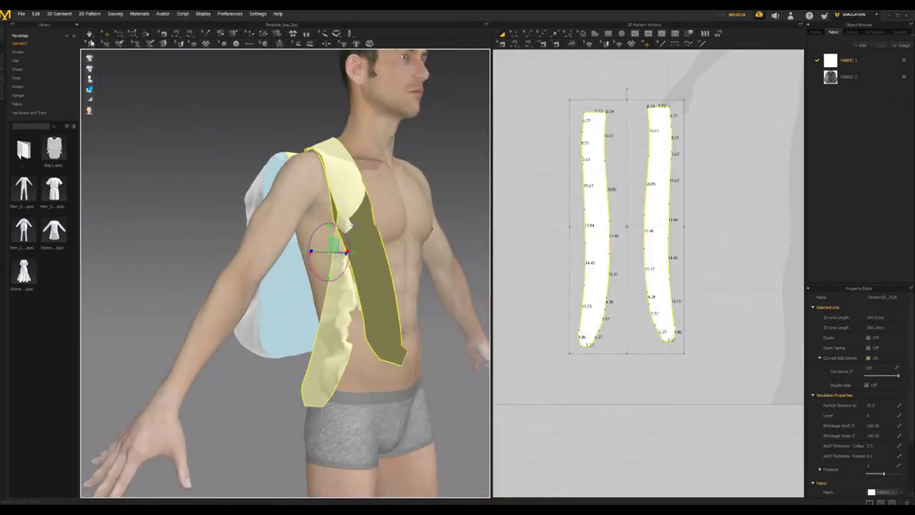
Try simulating the lengthened straps over the avatar's shoulder, and undo the result.
left_click(90, 35)
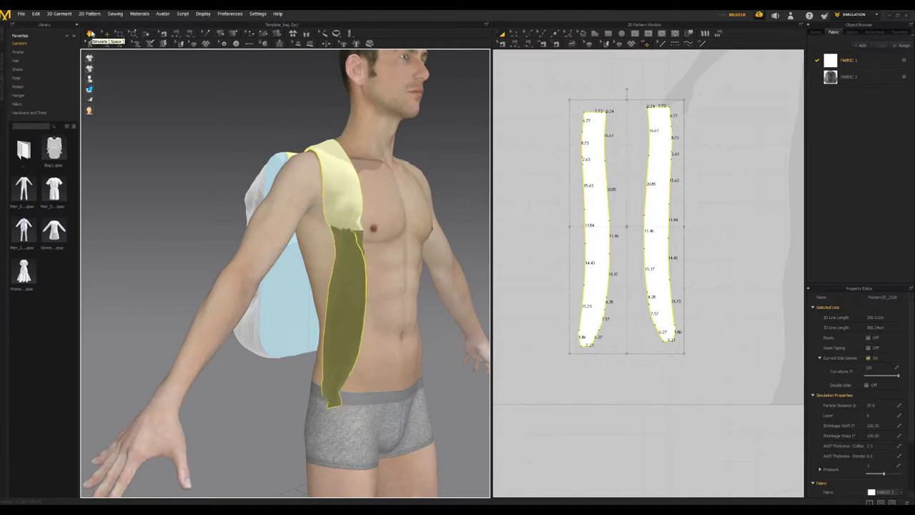
key("space")
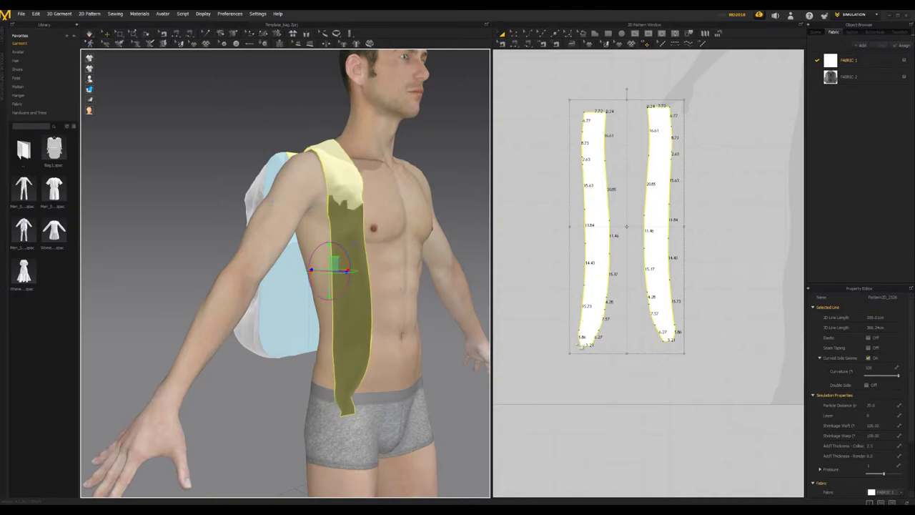
key("ctrl+z")
Try to shift both strap layers forward in 3D, away from the avatar's body.
right_click_drag(454, 260, 329, 366)
left_click(328, 361)
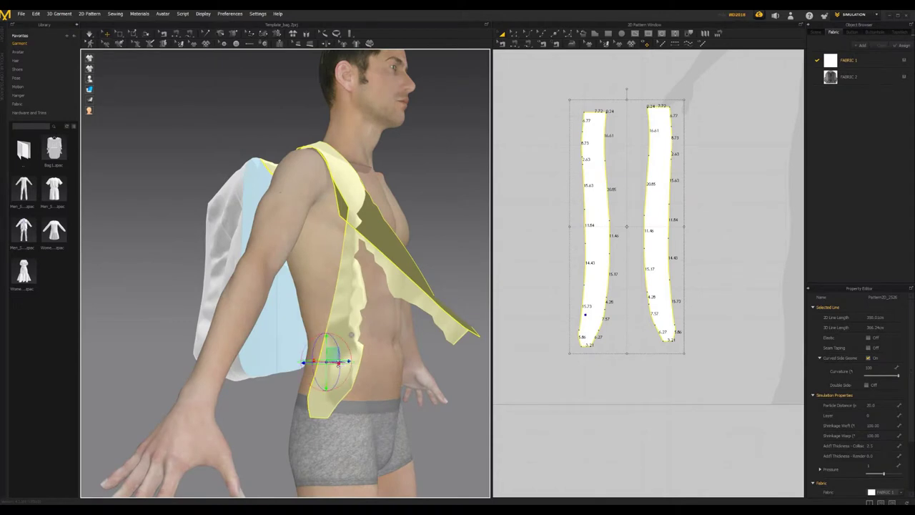
left_click_drag(348, 361, 369, 361)
key("ctrl+a")
left_click(597, 296)
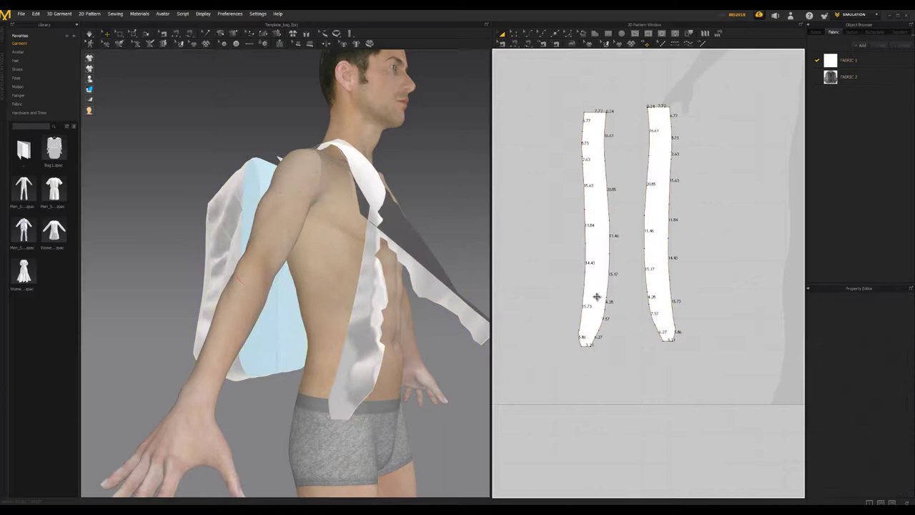
key("ctrl+a")
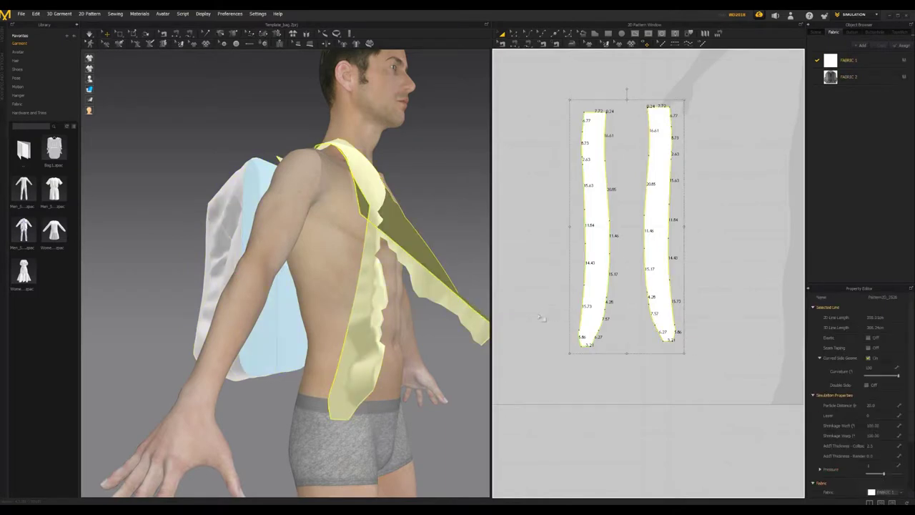
Select only the outer strap layer and pull it forward in 3D, well away from the avatar's body.
left_click(346, 363)
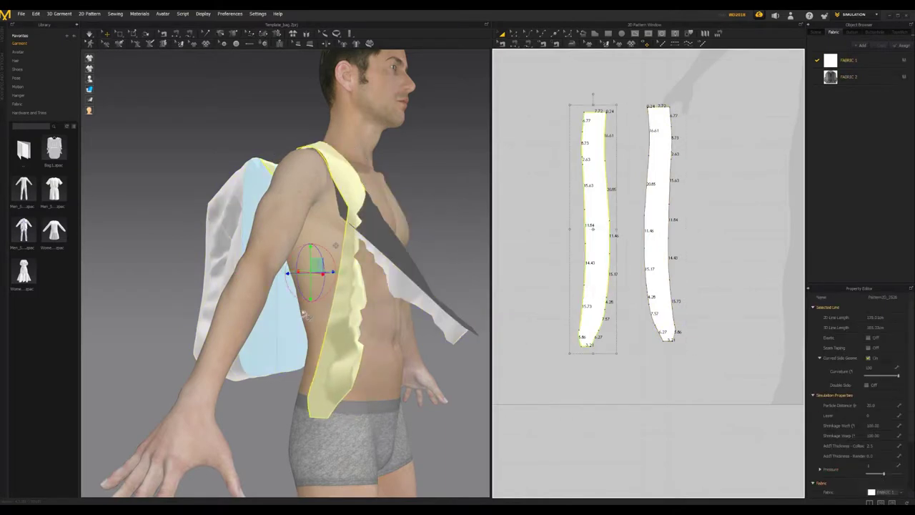
right_click_drag(381, 366, 411, 391)
left_click_drag(323, 261, 500, 241)
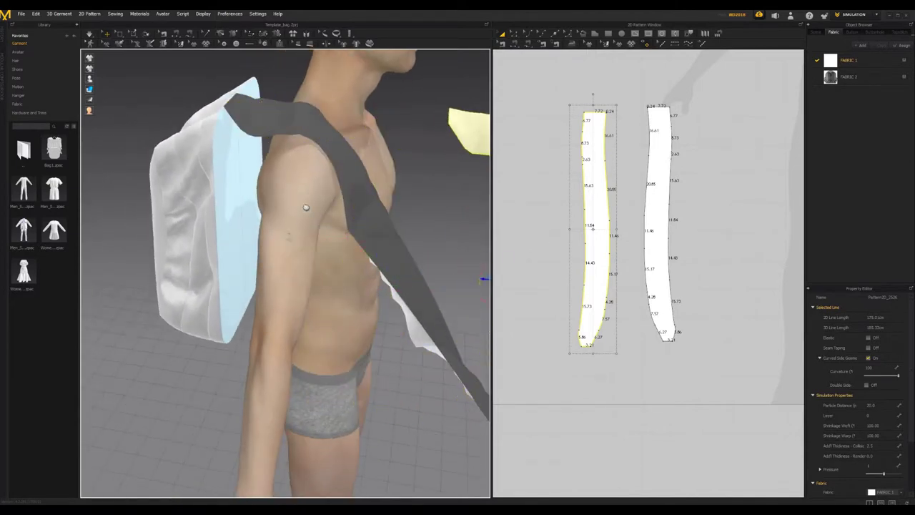
Simulate the separated strap layers so they drape over the avatar's shoulder, and inspect the strap's lower end.
right_click_drag(443, 179, 93, 53)
left_click(88, 34)
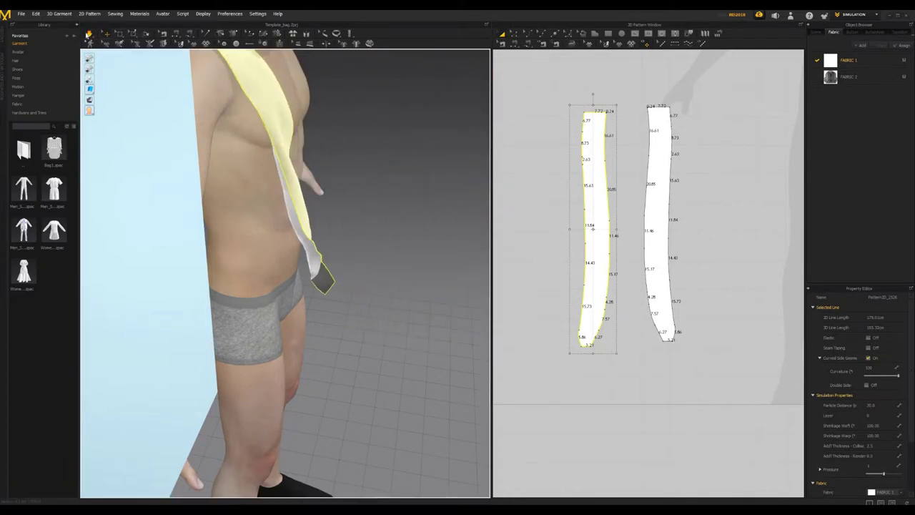
key("space")
right_click_drag(288, 244, 333, 404)
middle_click_drag(293, 278, 323, 399)
scroll(329, 404, "up", 2)
scroll(336, 411, "down", 2)
right_click_drag(335, 379, 339, 326)
middle_click_drag(339, 326, 385, 200)
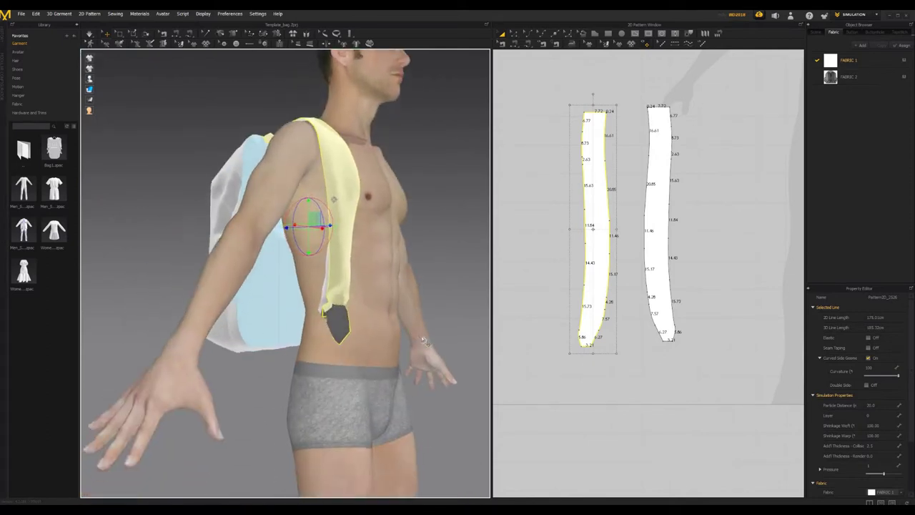
scroll(386, 286, "up", 4)
right_click_drag(401, 314, 502, 323)
right_click_drag(300, 325, 343, 318)
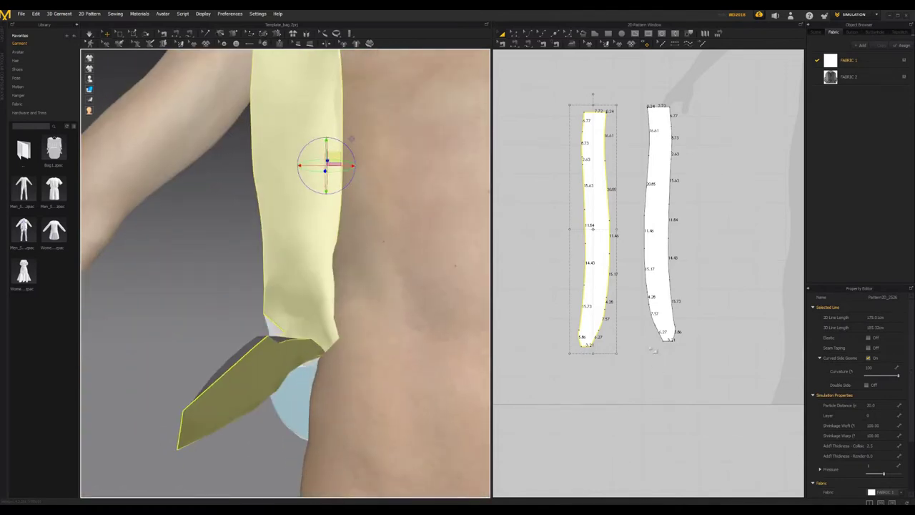
Shorten both strap patterns together in the 2D layout and simulate them hanging down the avatar's chest.
key("ctrl+z")
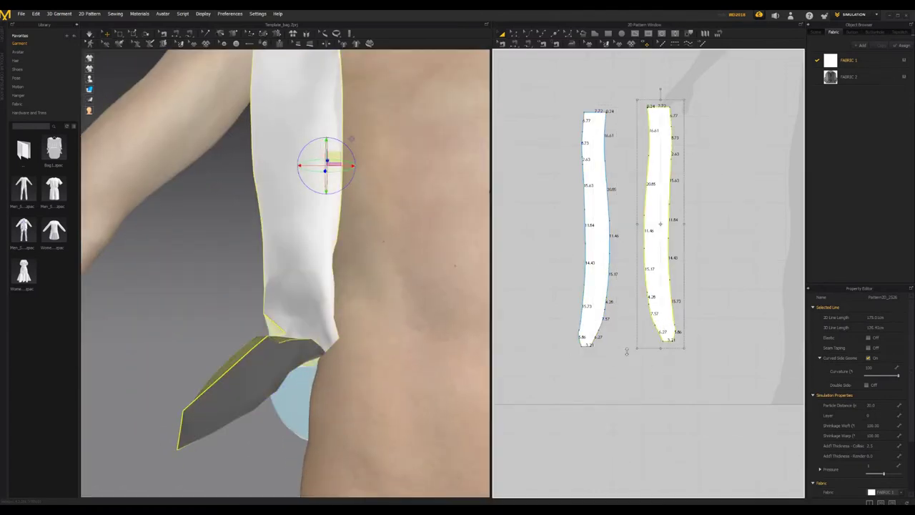
key("ctrl+a")
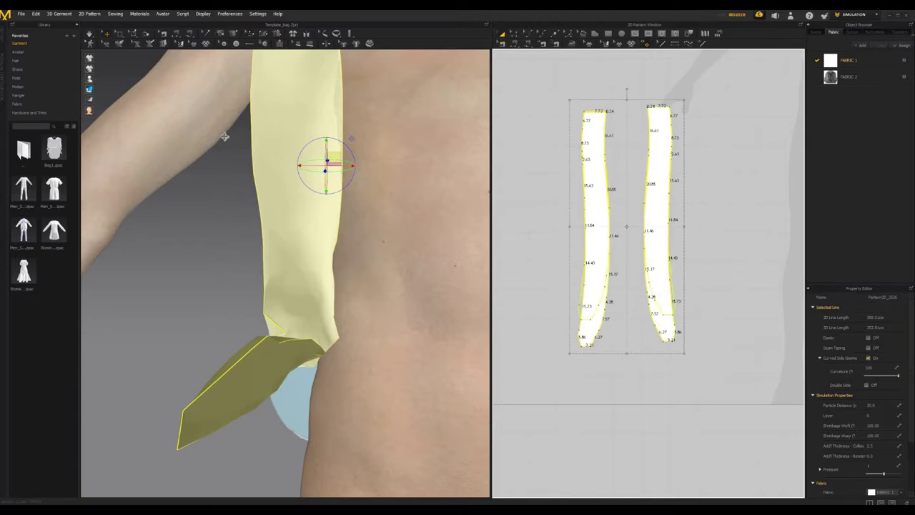
left_click(90, 35)
key("space")
right_click_drag(295, 332, 423, 305)
scroll(401, 314, "down", 5)
right_click_drag(358, 331, 316, 306)
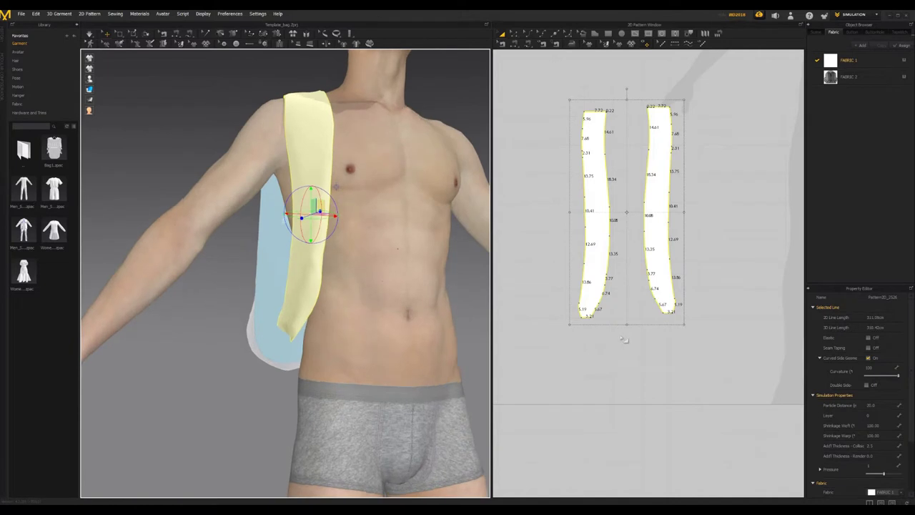
Examine the edge lengths at the strap patterns' lower ends and the back panel's lower corner curve.
middle_click_drag(723, 332, 620, 332)
scroll(678, 331, "down", 3)
middle_click_drag(507, 340, 503, 340)
mouse_move(799, 336)
middle_mouse_down()
mouse_move(539, 346)
mouse_move(631, 350)
mouse_move(797, 336)
middle_mouse_up()
scroll(599, 336, "up", 6)
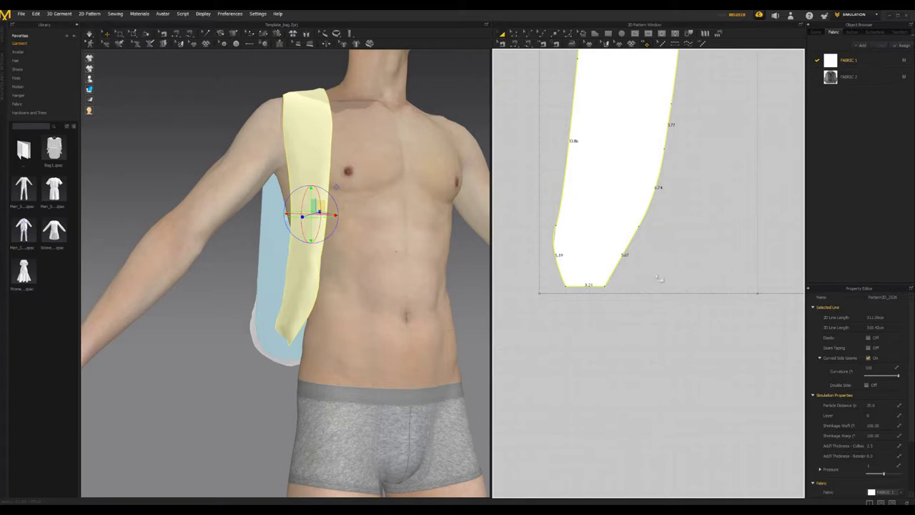
scroll(688, 286, "down", 4)
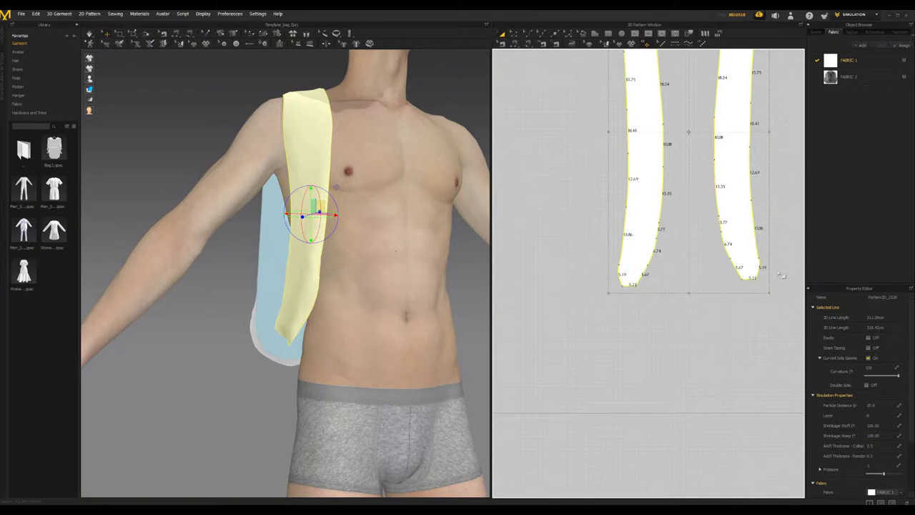
middle_click_drag(771, 282, 733, 303)
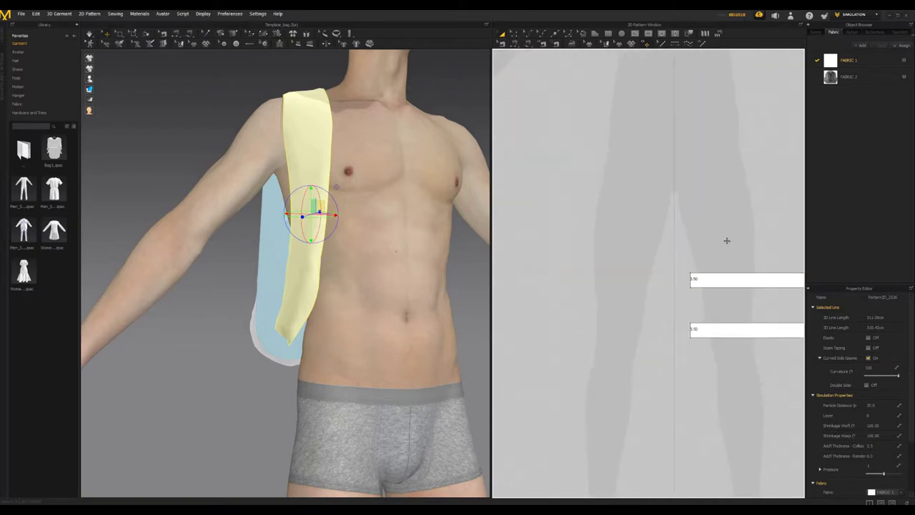
middle_click_drag(727, 241, 610, 341)
scroll(623, 277, "up", 6)
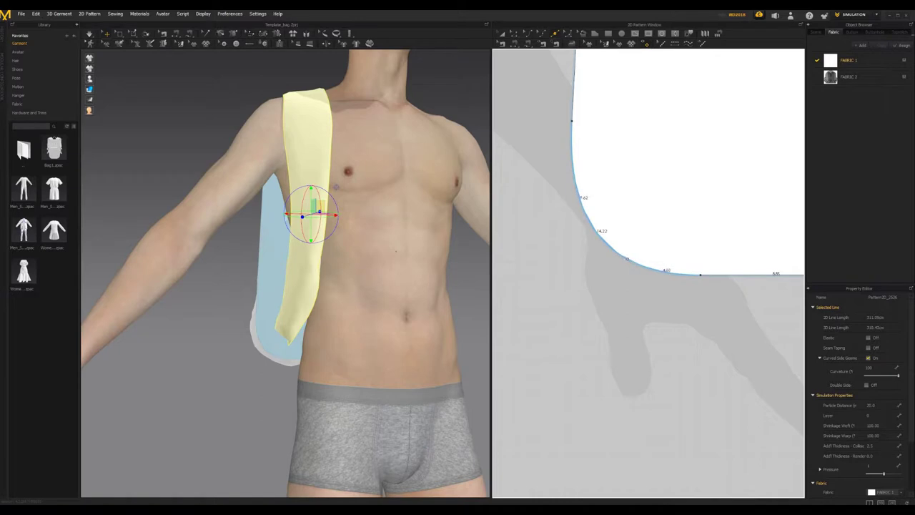
Open Calculator and divide the corner curve's length, 14.22, by 2.
key("super")
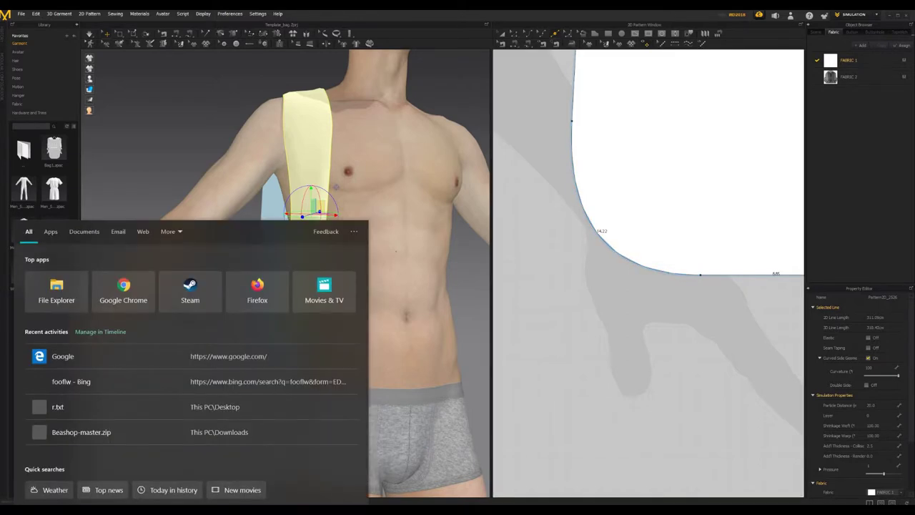
type("cal")
key("Return")
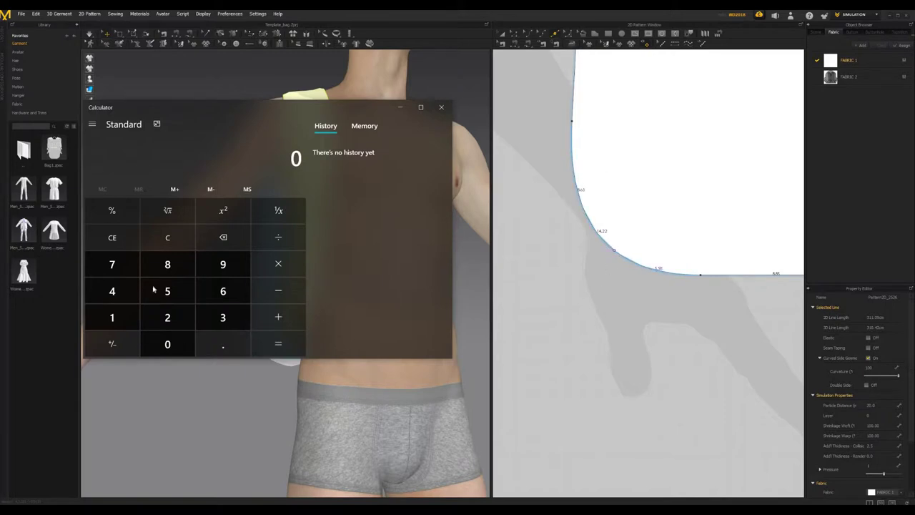
left_click(96, 322)
left_click(110, 289)
type(".5")
key("BackSpace")
left_click(190, 316)
left_click(190, 316)
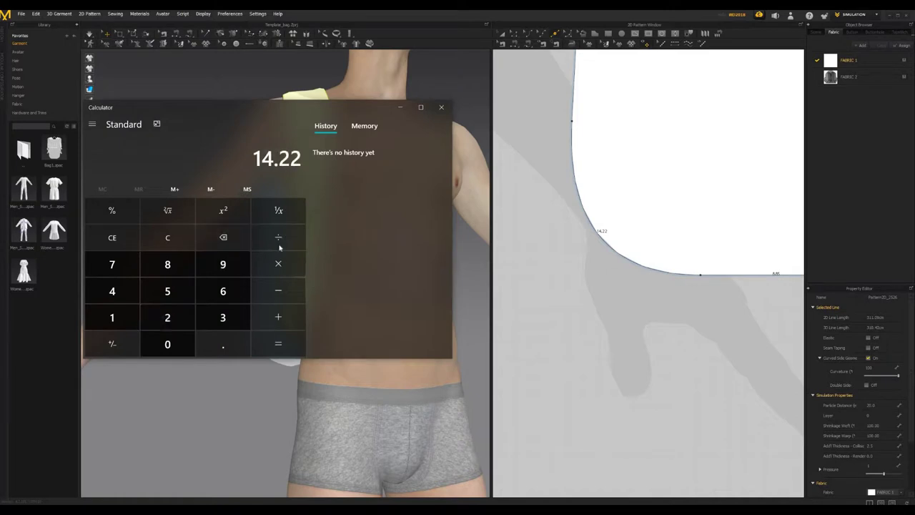
type("2")
left_click(280, 348)
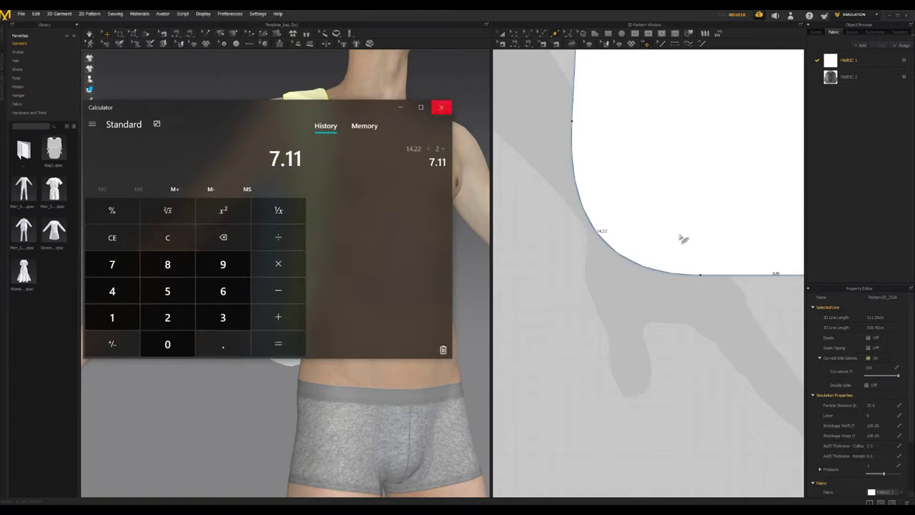
left_click(401, 108)
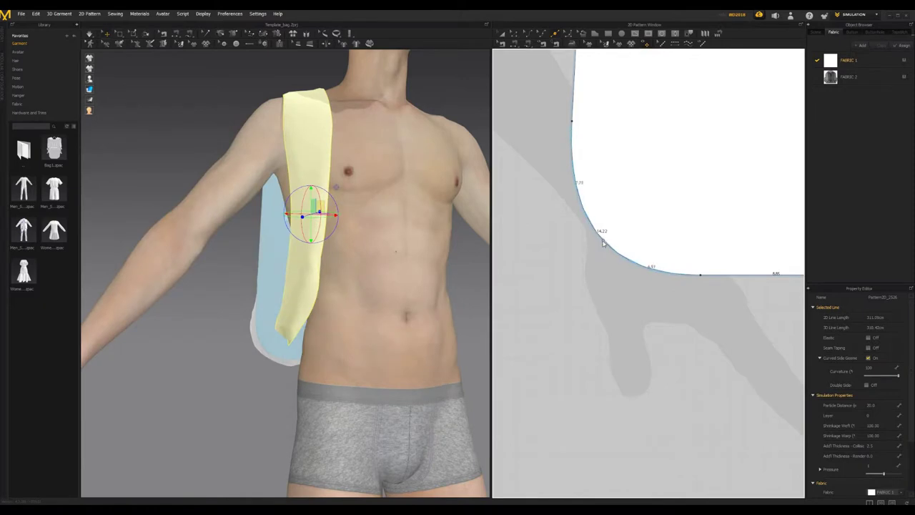
Split the back panel's lower corner curve uniformly into 2 segments.
right_click(603, 241)
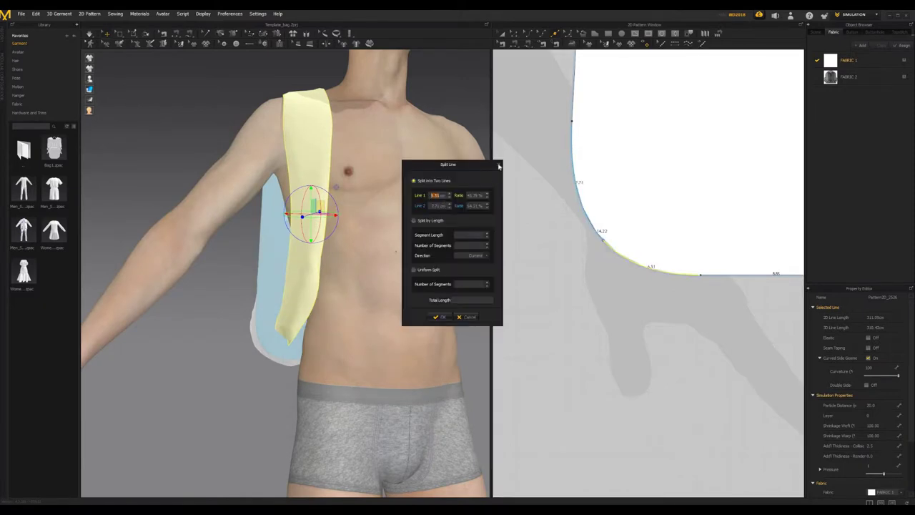
key("Escape")
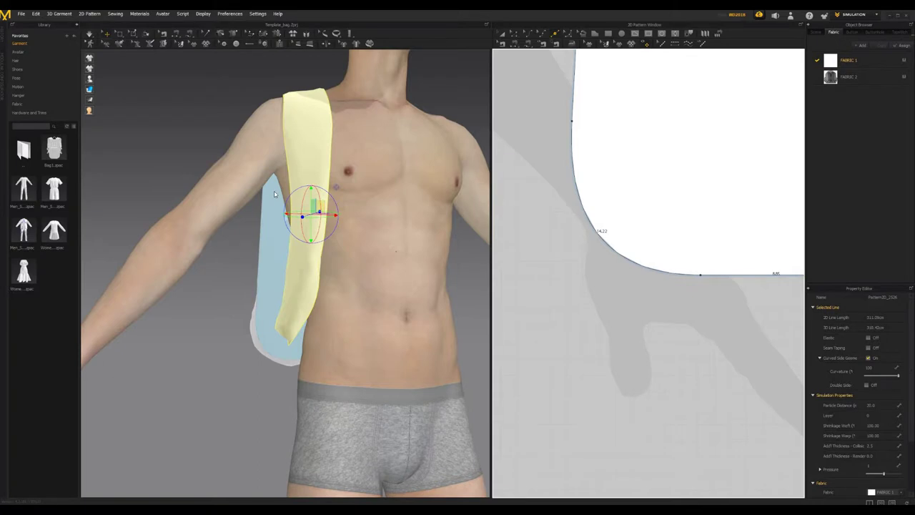
key("alt+Tab")
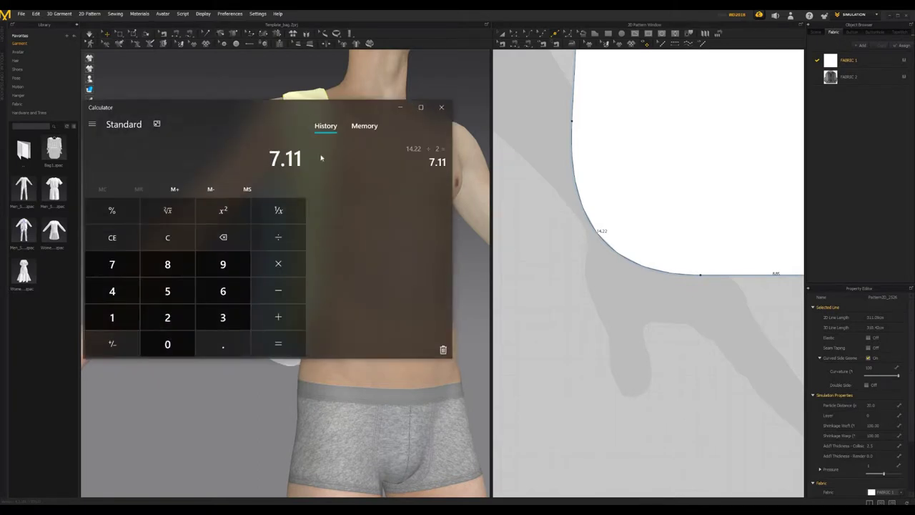
left_click(401, 107)
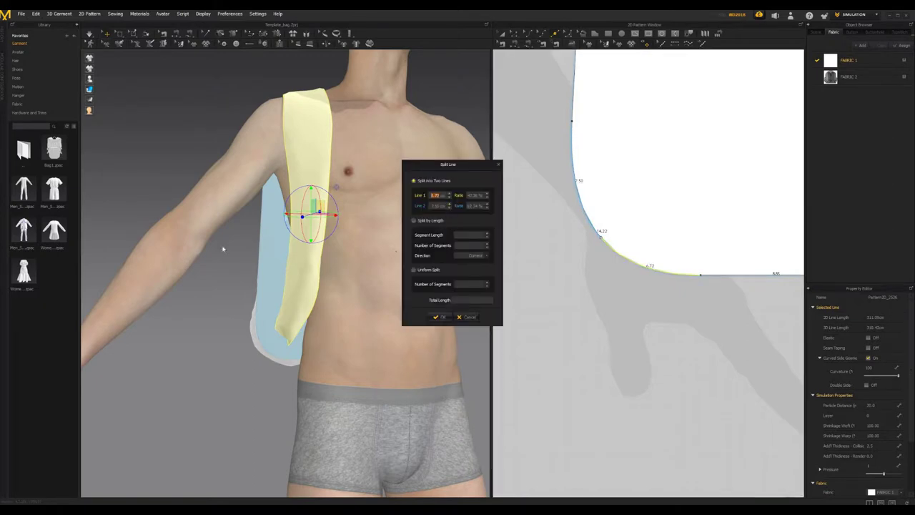
left_click(415, 270)
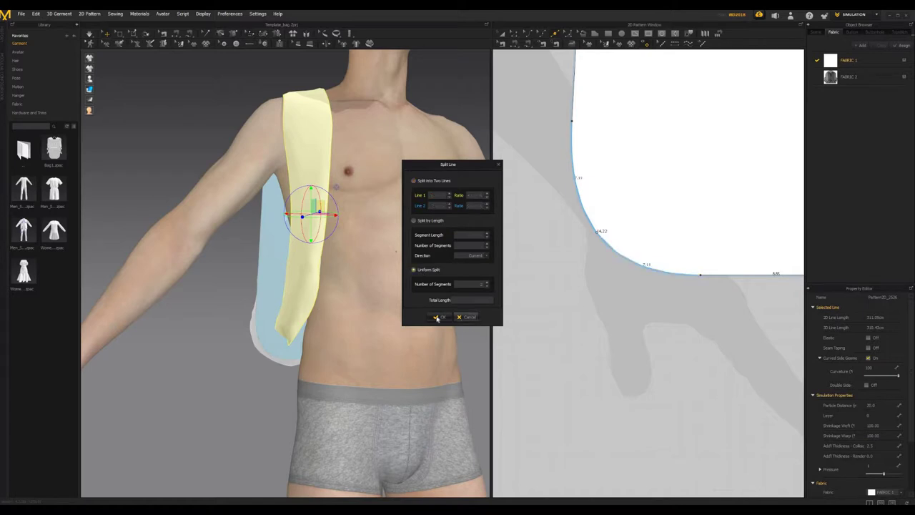
left_click(437, 317)
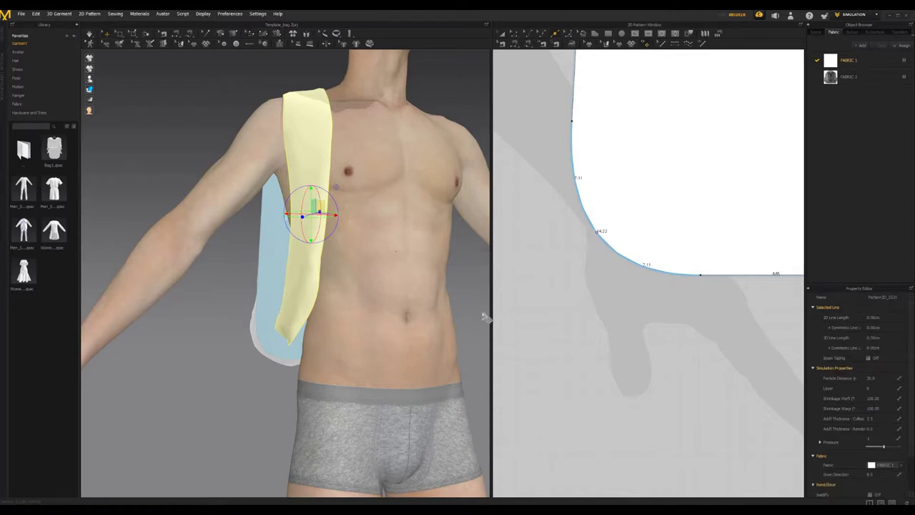
Examine the edge lengths at the strap patterns' lower ends and compare them with the split corner curve.
scroll(587, 370, "up", 5)
scroll(545, 365, "down", 8)
scroll(521, 343, "up", 5)
scroll(518, 341, "down", 6)
middle_click_drag(607, 398, 748, 233)
middle_click_drag(579, 111, 599, 202)
scroll(585, 400, "up", 8)
middle_click_drag(673, 236, 561, 355)
scroll(671, 292, "down", 5)
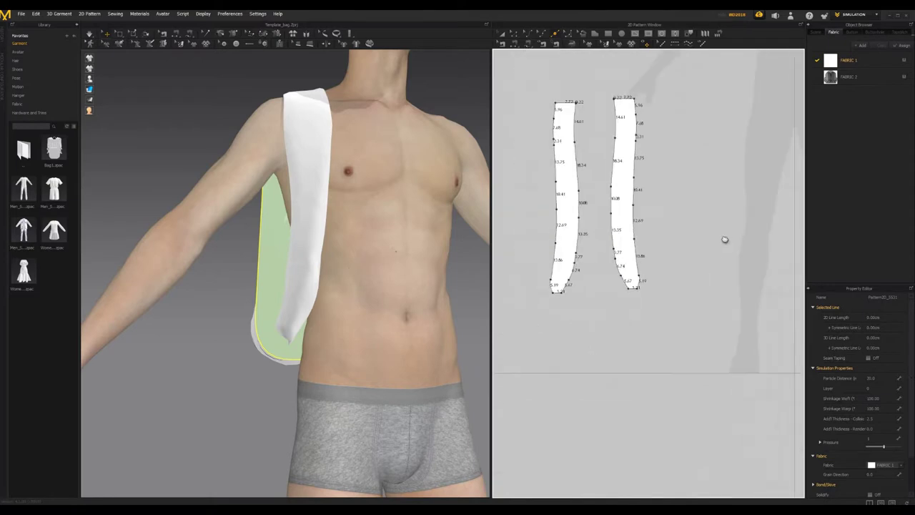
scroll(725, 238, "down", 2)
middle_click_drag(725, 240, 525, 279)
scroll(625, 245, "up", 5)
scroll(569, 272, "down", 4)
middle_click_drag(786, 195, 636, 291)
scroll(584, 264, "up", 5)
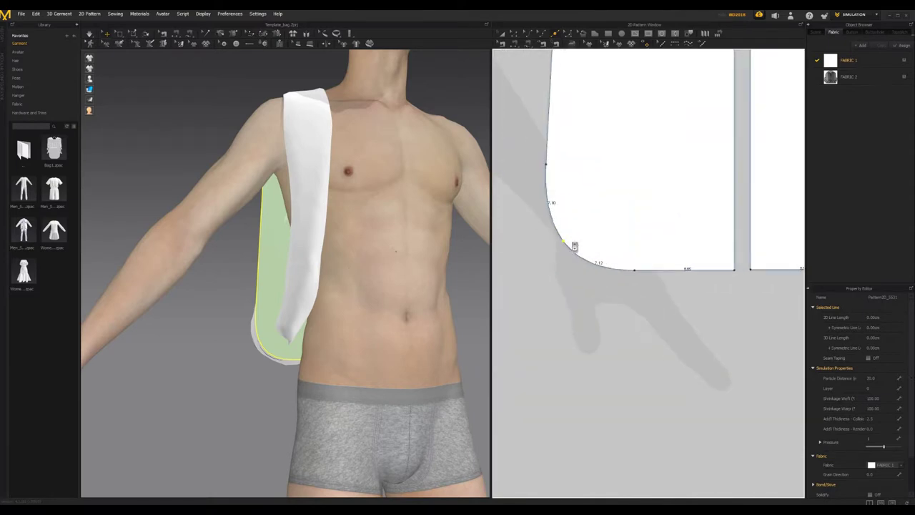
scroll(561, 275, "up", 2)
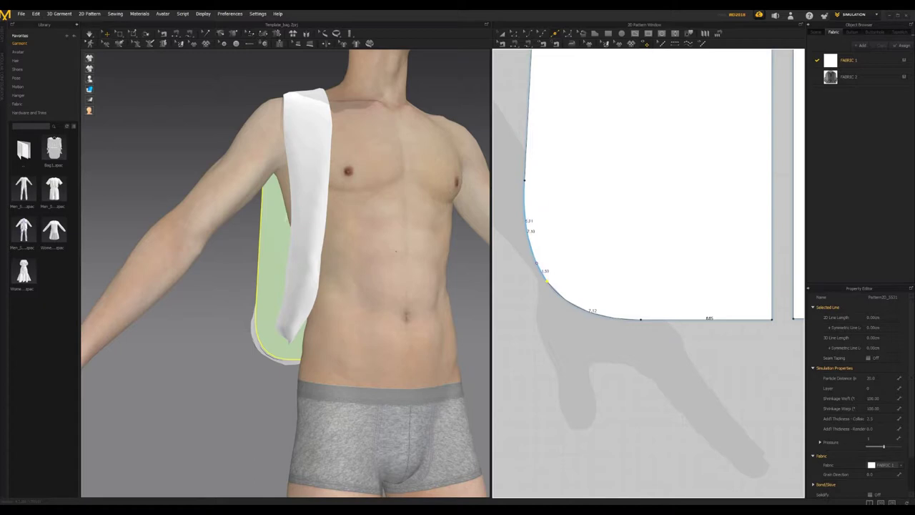
In Calculator, add the strap end edges 3.21 and 5.19 and divide the sum by 2.
key("alt+Tab")
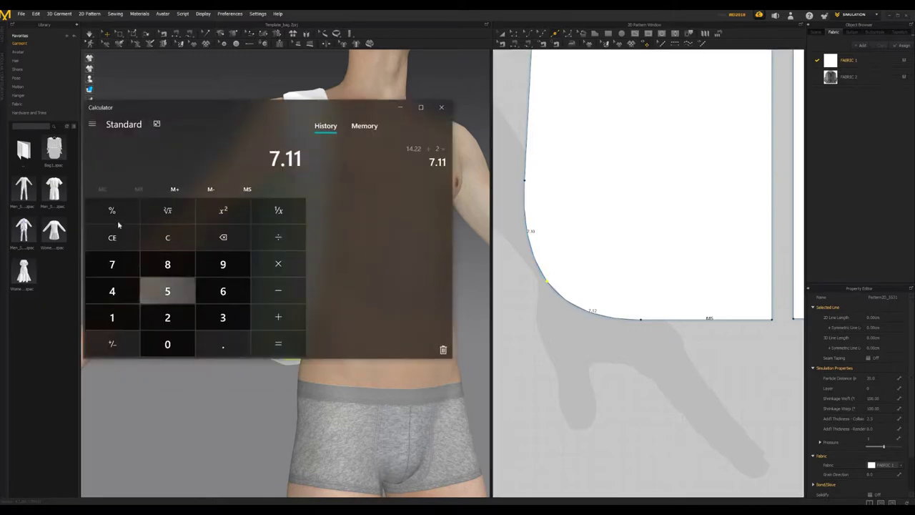
left_click(221, 321)
left_click(220, 341)
left_click(162, 326)
type("1 ")
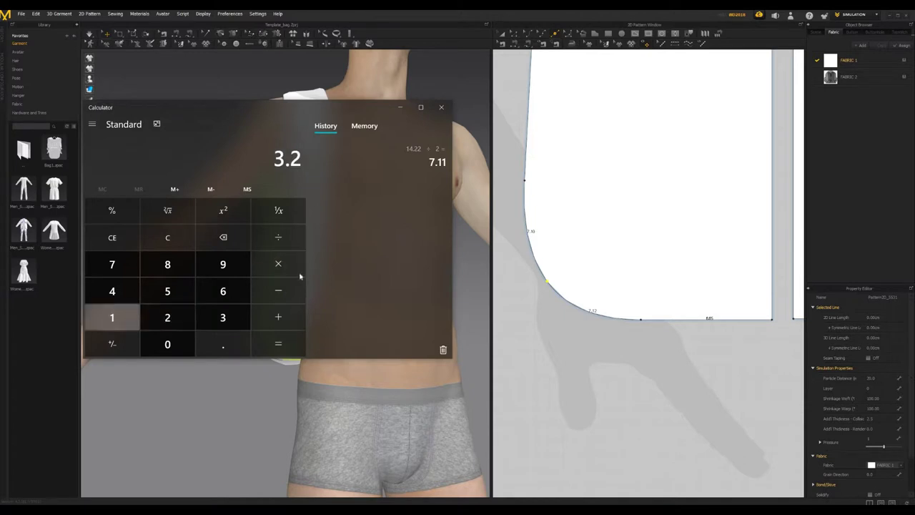
type("+ 5.")
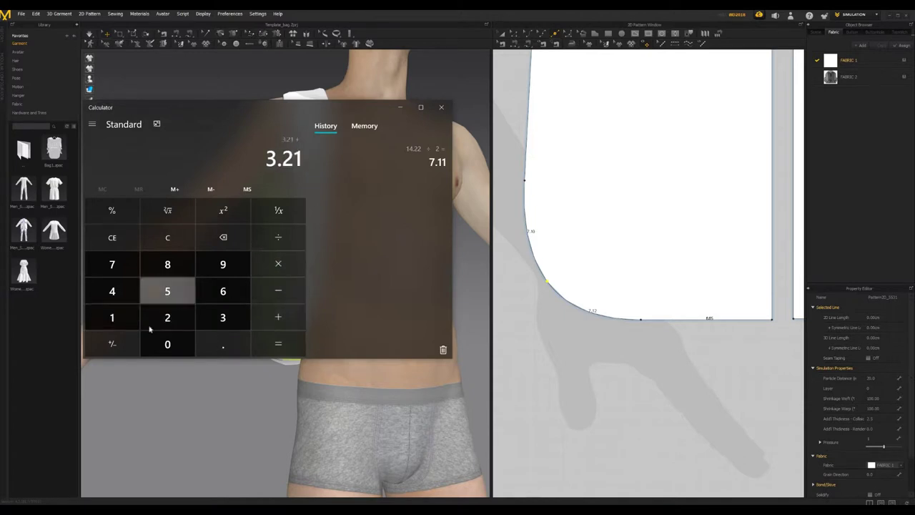
type("19")
key("Return")
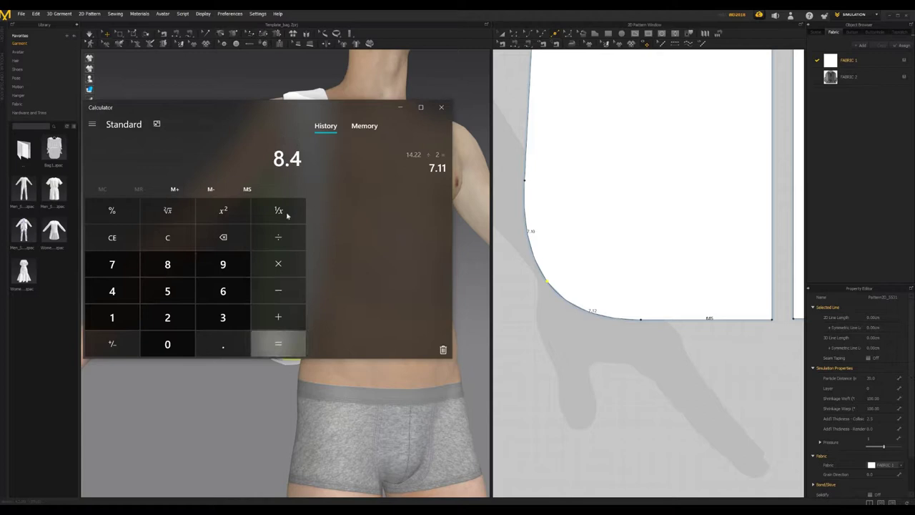
type("/2")
left_click(288, 346)
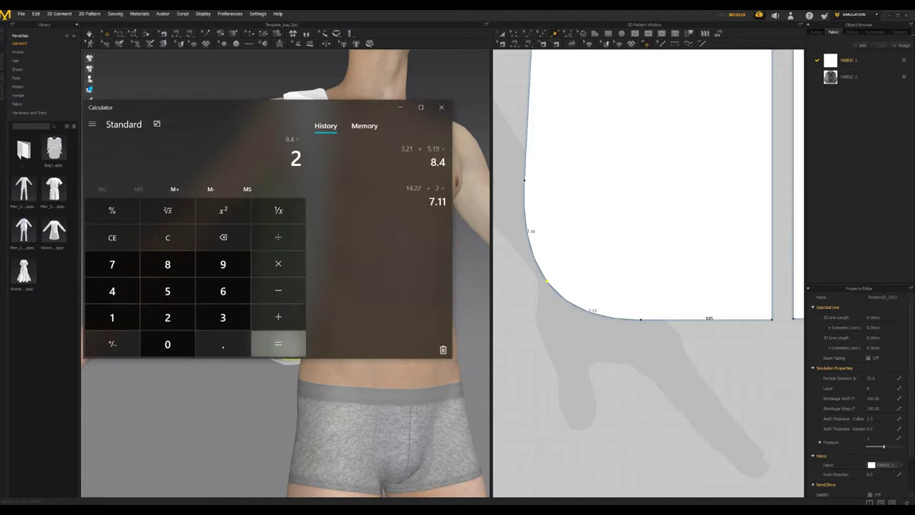
left_click(402, 108)
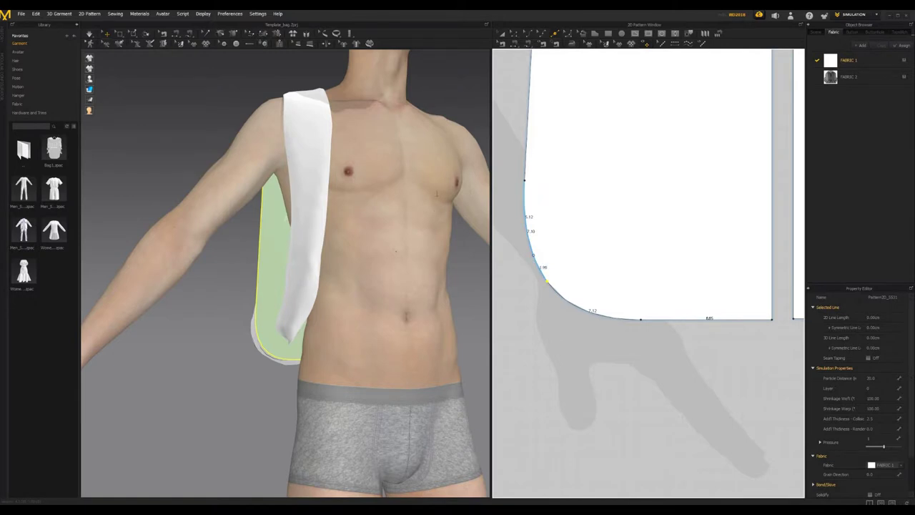
Split the upper half of the back panel's corner curve into two lines, with Line 1 set to 4.20 cm from the curve's midpoint.
right_click(533, 256)
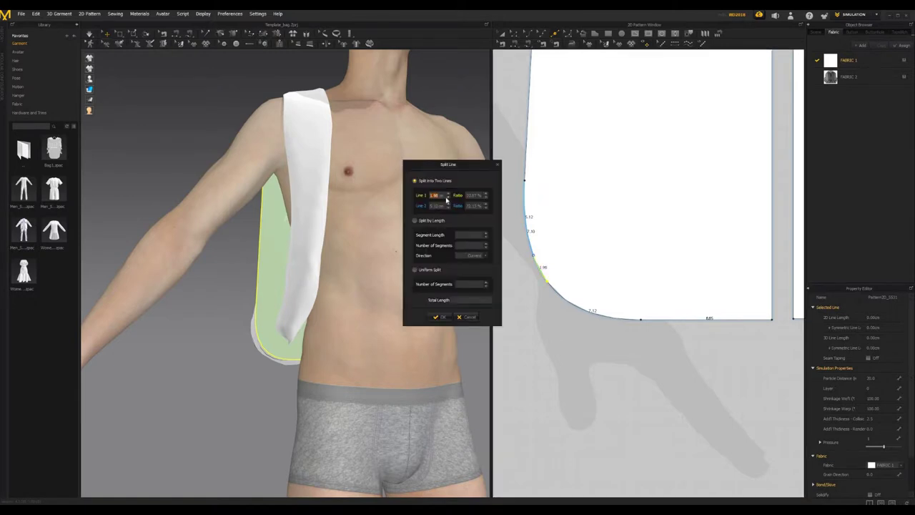
type("4.20")
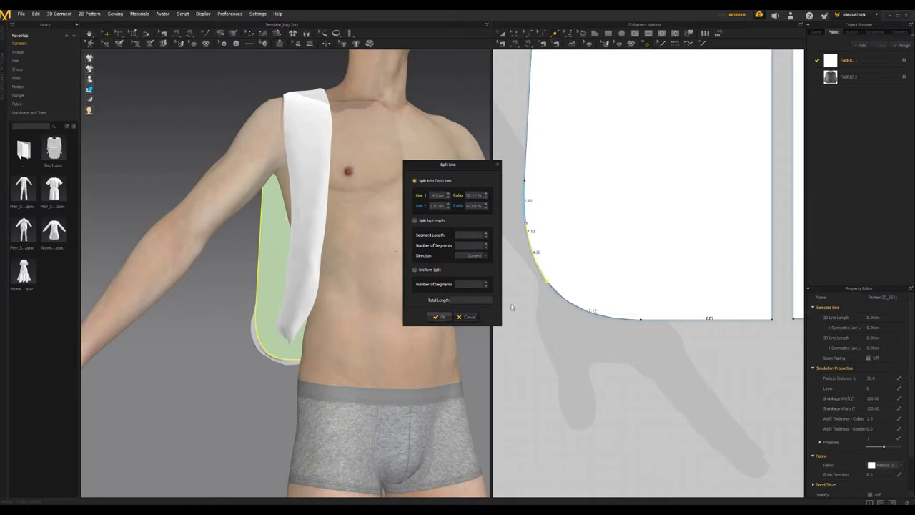
left_click(438, 317)
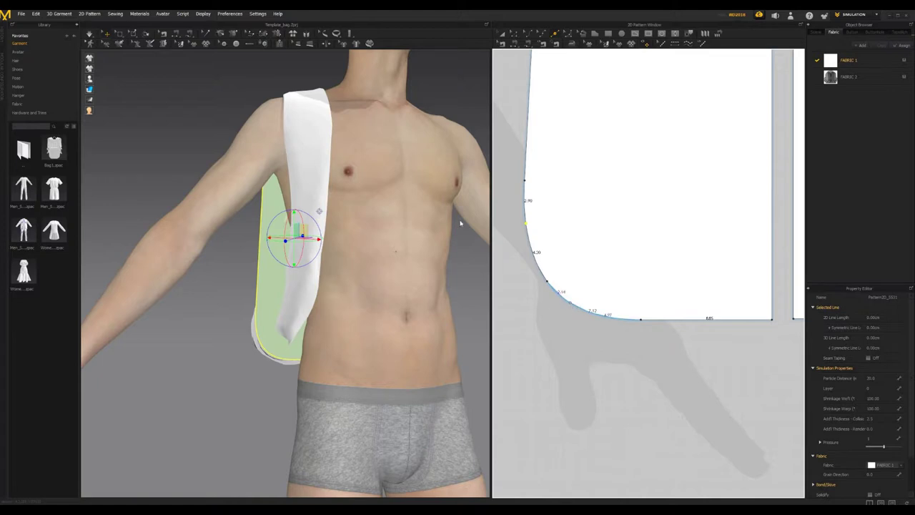
Split the lower half of the back panel's corner curve into two lines, with Line 1 set to 4.20 cm from the curve's midpoint.
right_click(570, 302)
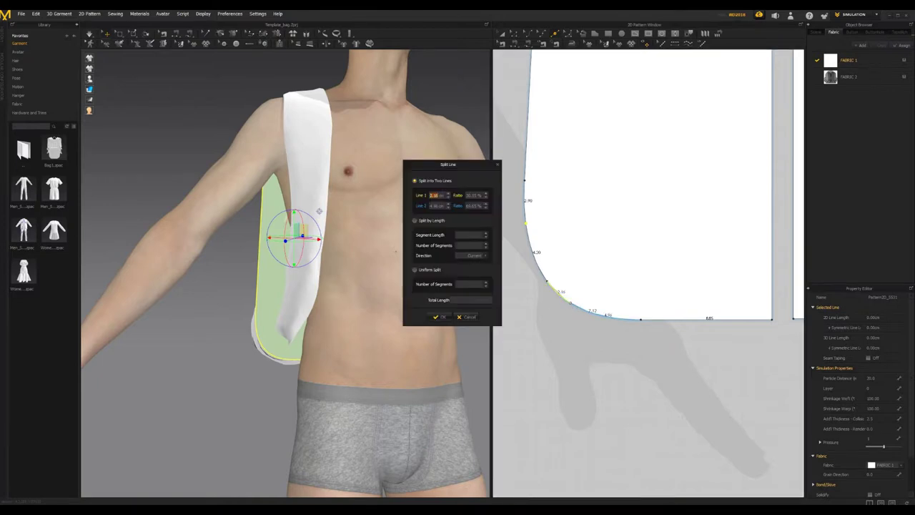
type("4")
key("Return")
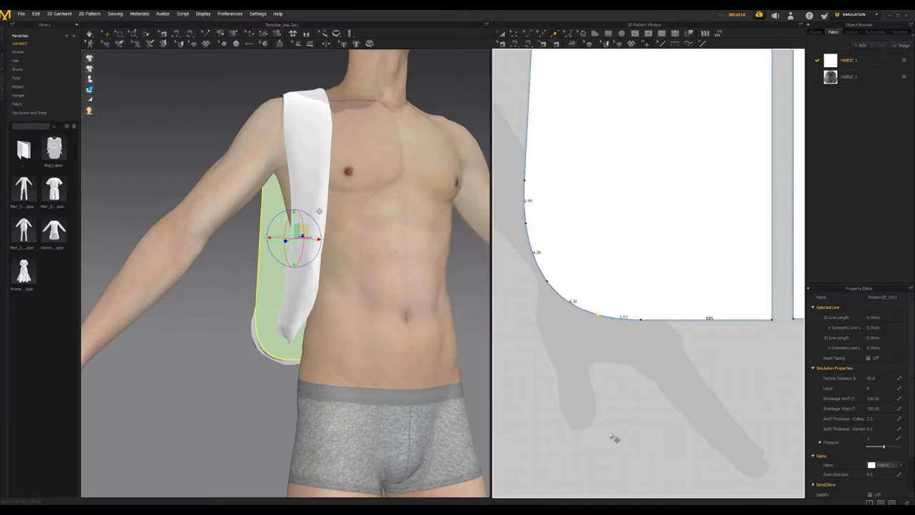
Examine the strap patterns' lower end edges and the strap's lower end beside the back panel on the avatar.
scroll(587, 354, "down", 5)
middle_click_drag(617, 348, 784, 305)
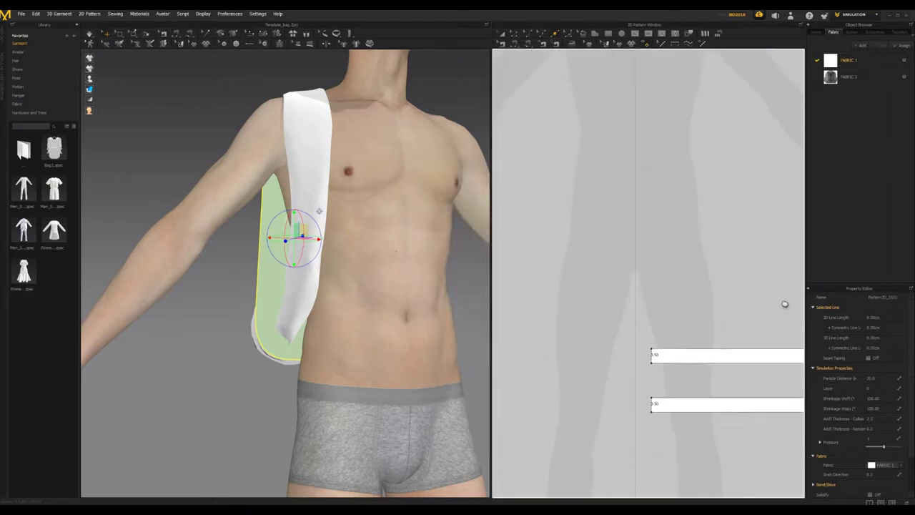
middle_click_drag(715, 336, 797, 282)
scroll(645, 377, "down", 1)
middle_click_drag(645, 377, 854, 325)
middle_click_drag(502, 386, 734, 324)
scroll(734, 323, "up", 5)
scroll(621, 292, "down", 5)
right_click_drag(36, 288, 841, 394)
scroll(840, 393, "down", 1)
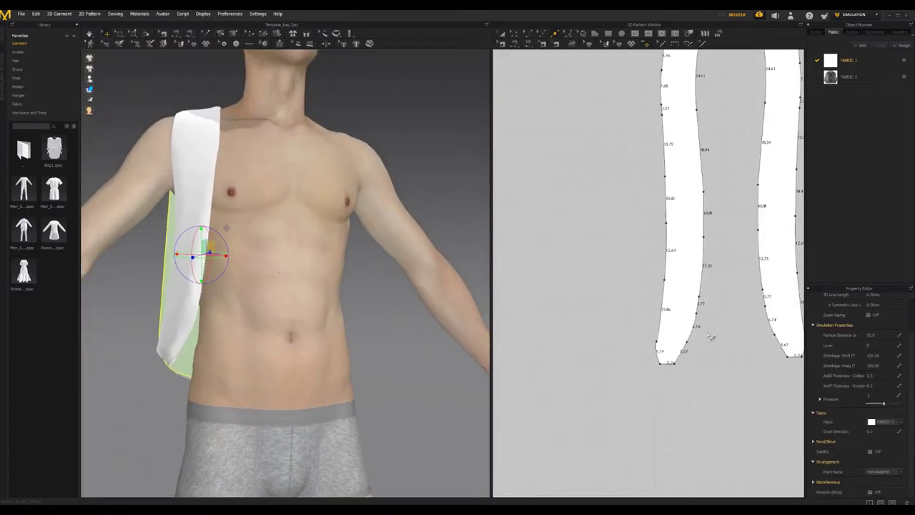
scroll(711, 316, "up", 5)
scroll(708, 315, "down", 10)
middle_click_drag(707, 316, 536, 316)
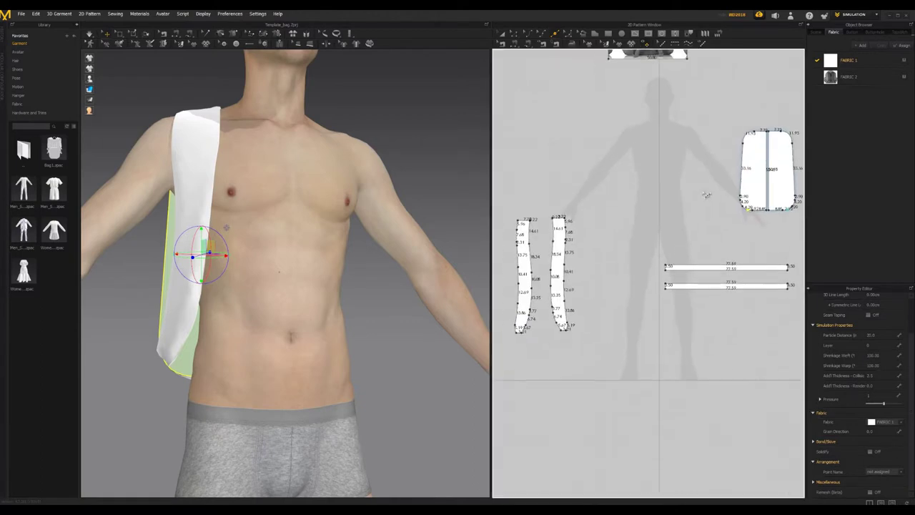
right_click_drag(259, 367, 286, 343)
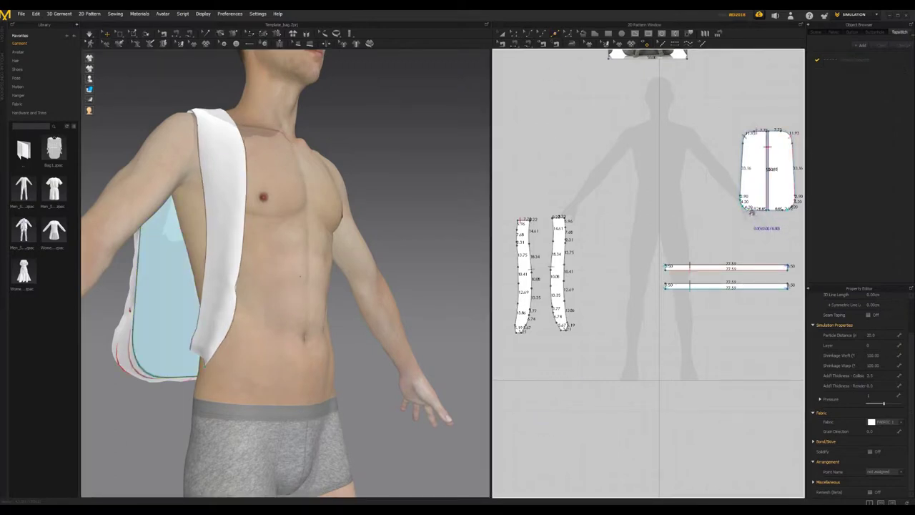
left_click(747, 207)
left_click(743, 206)
middle_click_drag(527, 384, 608, 333)
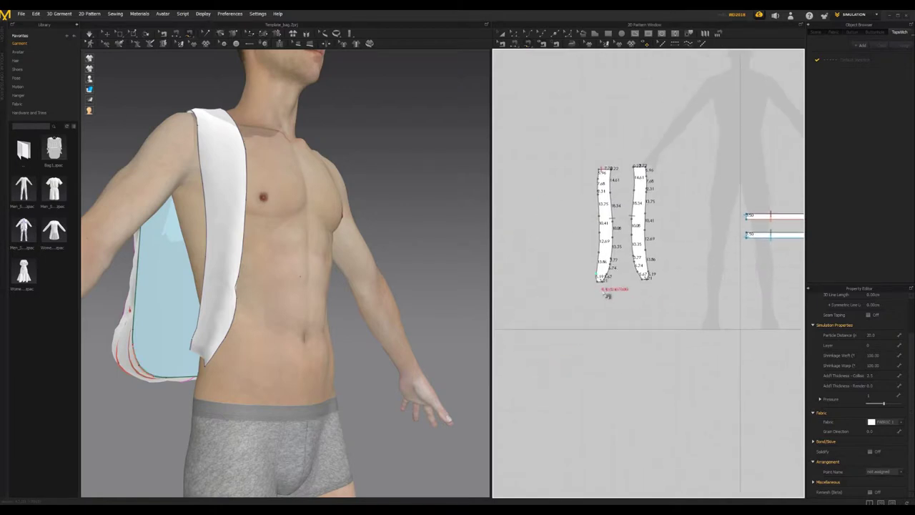
scroll(654, 282, "down", 4)
scroll(624, 289, "up", 8)
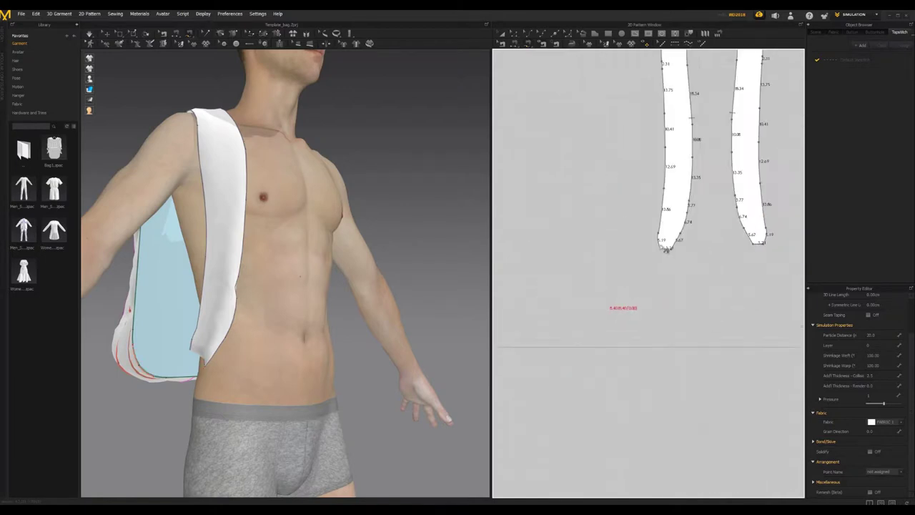
scroll(666, 249, "up", 2)
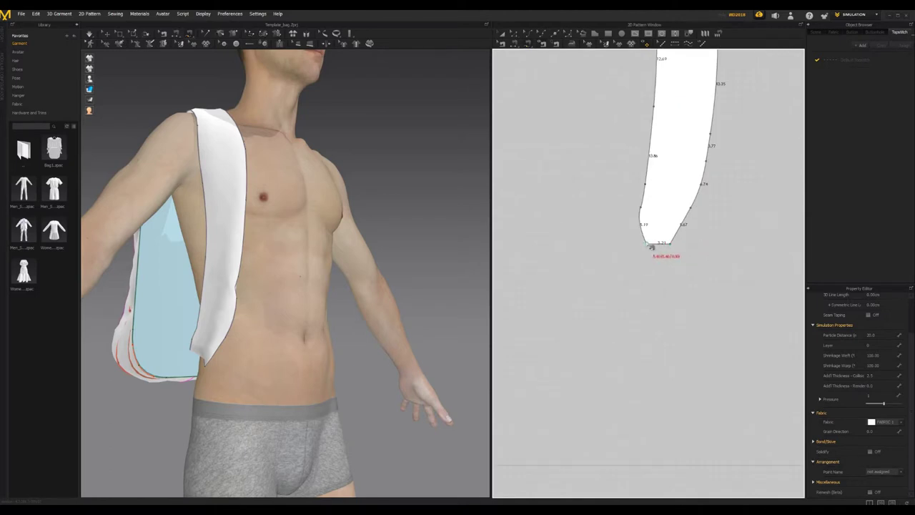
right_click(655, 258)
left_click(682, 264)
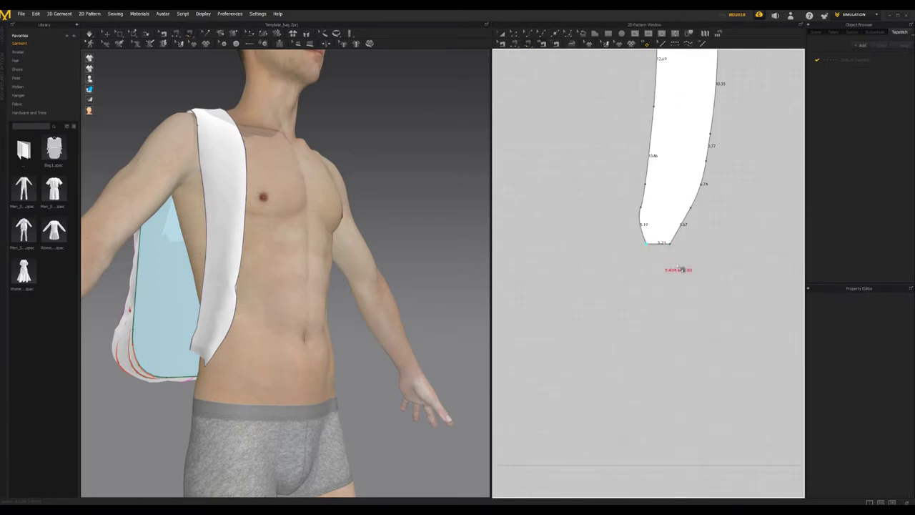
left_click(502, 35)
left_click(514, 35)
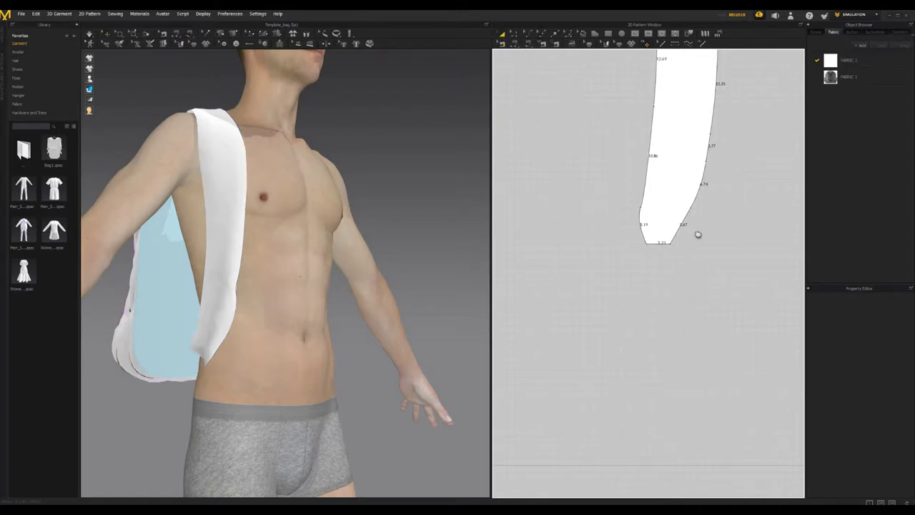
Sew the two 4.20 cm segments of the back panel's lower corner to the 3.21 and 5.19 cm end edges of the left strap pattern.
scroll(689, 303, "up", 3)
scroll(705, 296, "down", 4)
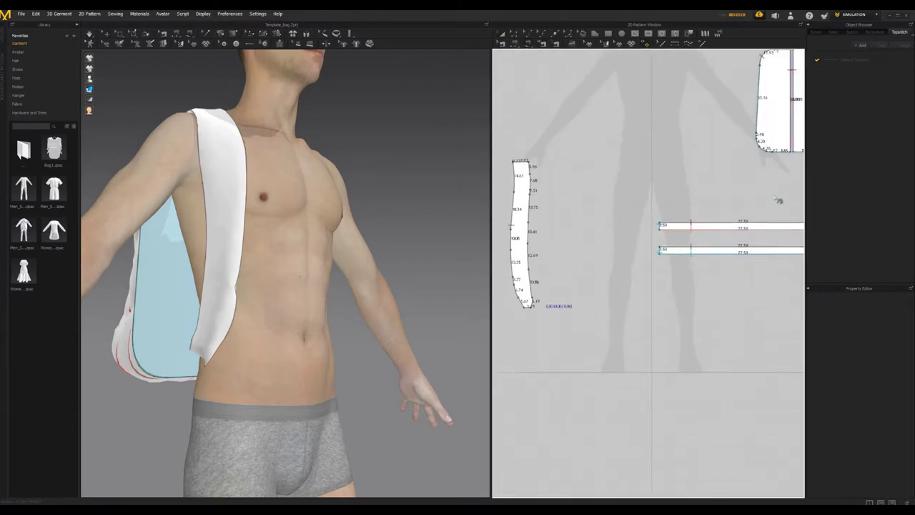
middle_click_drag(778, 199, 636, 267)
scroll(629, 220, "up", 4)
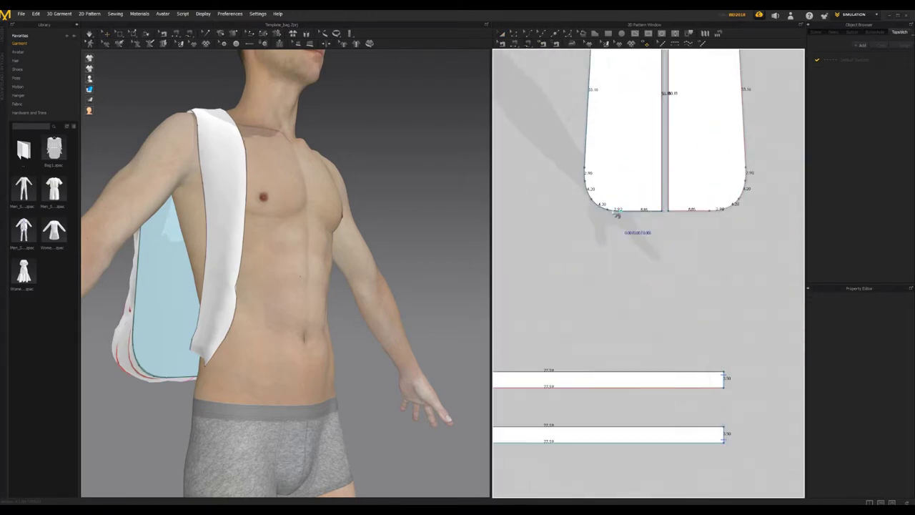
left_click(586, 181)
left_click(586, 185)
middle_click_drag(586, 380, 798, 348)
scroll(615, 358, "down", 5)
middle_click_drag(547, 346, 628, 256)
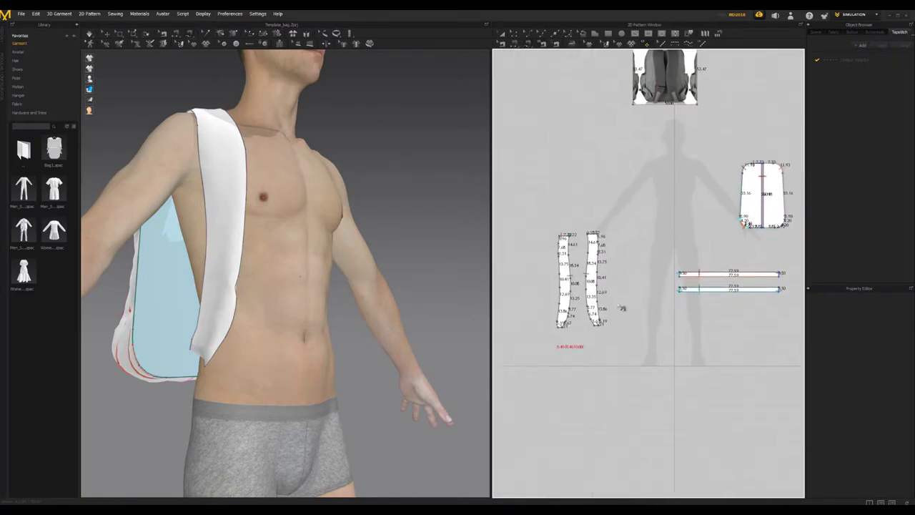
scroll(622, 308, "up", 5)
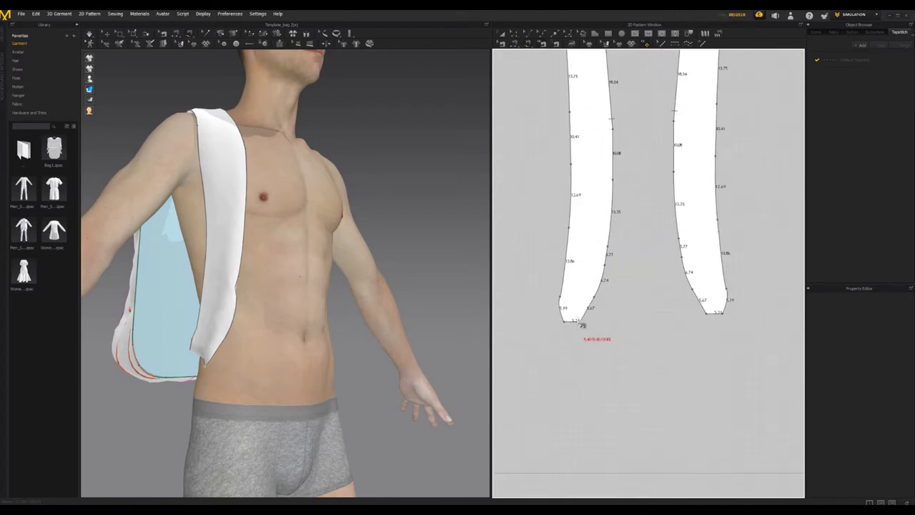
left_click(581, 321)
left_click(560, 297)
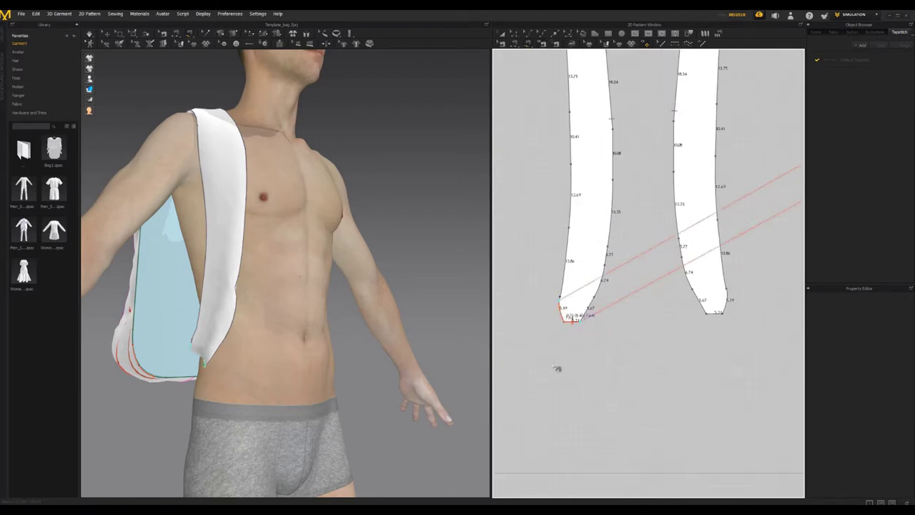
Run the simulation to draw the strap's lower end to the back panel's corner, and check the drape on the avatar.
left_click(91, 36)
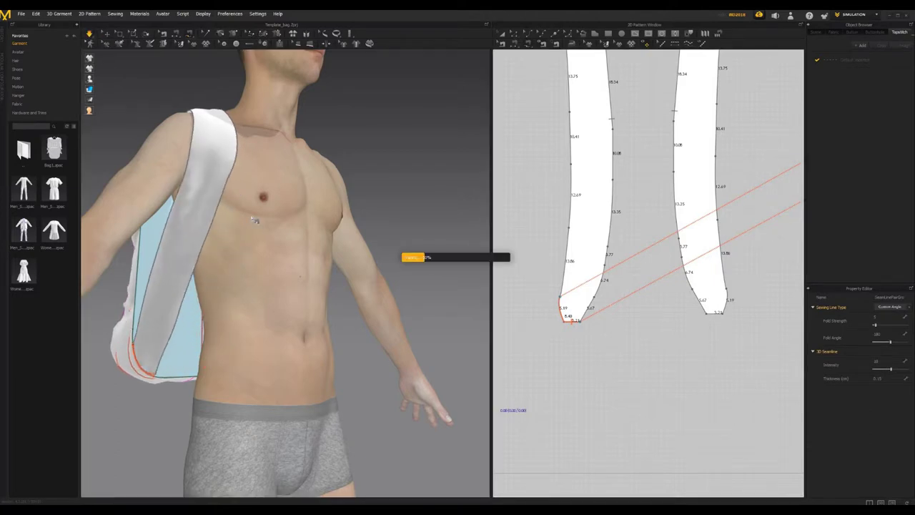
right_click_drag(321, 248, 192, 256)
scroll(331, 317, "down", 5)
right_click_drag(348, 319, 676, 262)
scroll(675, 257, "down", 8)
middle_click_drag(675, 256, 556, 249)
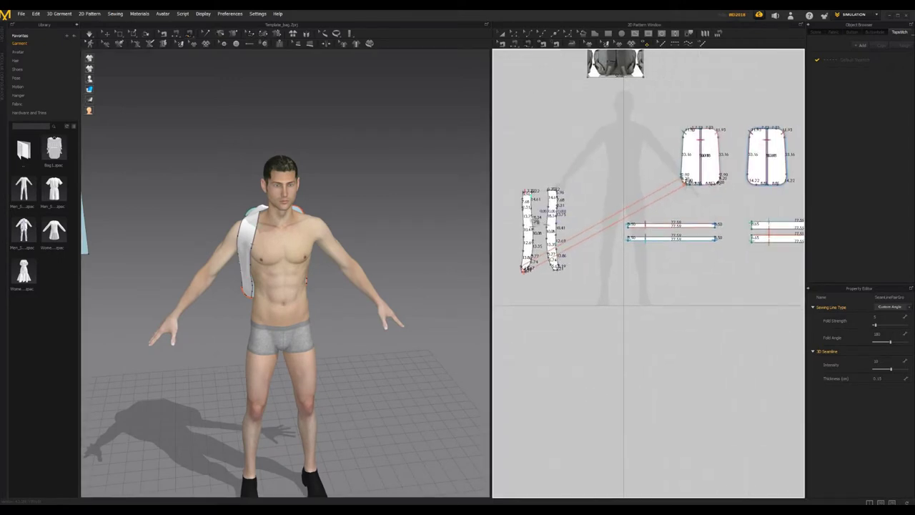
Draw an internal polyline about 72 cm long down the left strap pattern, from the top edge's midpoint through five intermediate points to the lower-left corner.
scroll(537, 207, "up", 8)
middle_click_drag(538, 206, 579, 168)
scroll(579, 168, "down", 2)
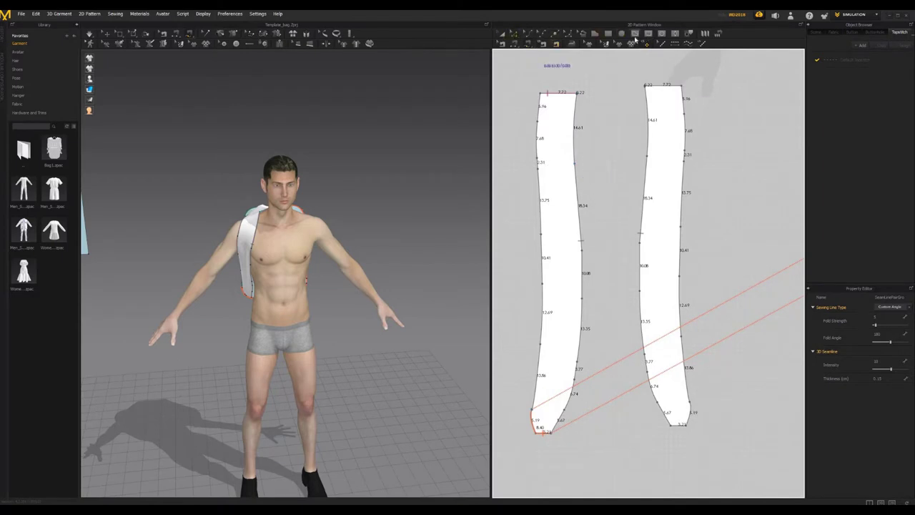
key("g")
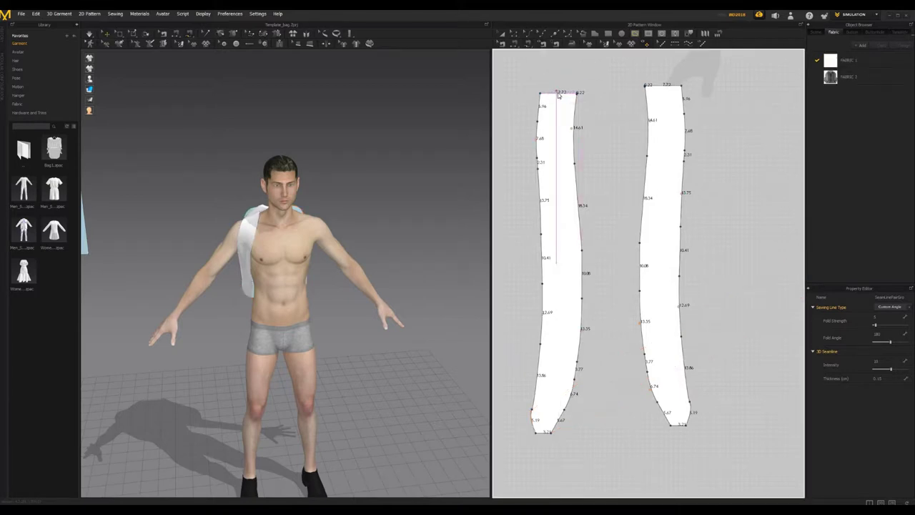
right_click(559, 96)
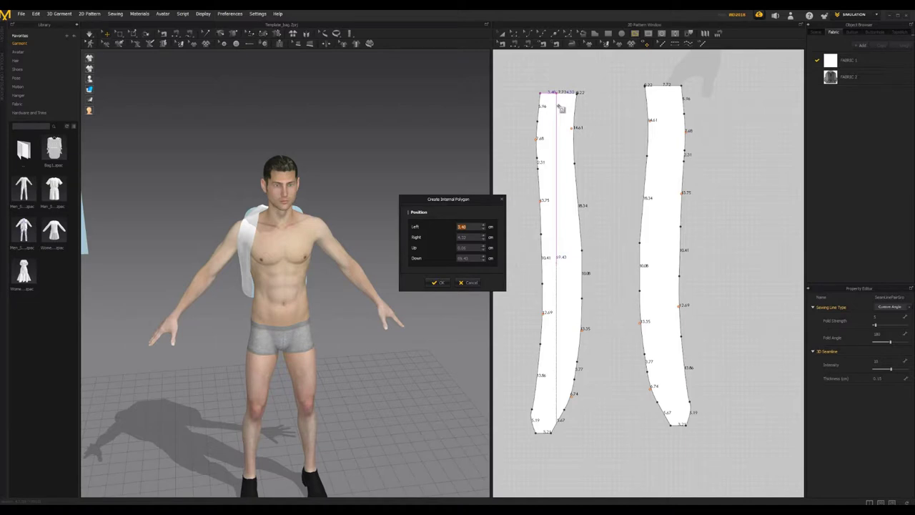
key("Escape")
scroll(561, 95, "up", 5)
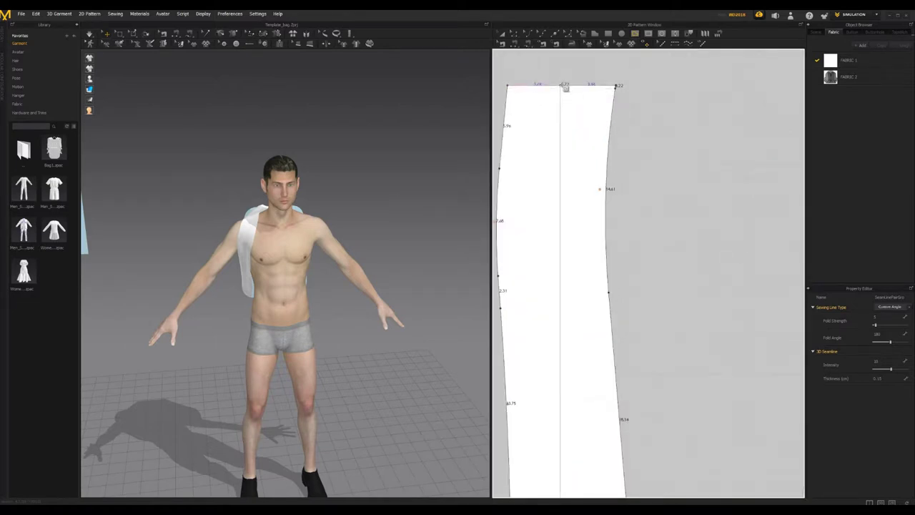
scroll(541, 265, "up", 3)
scroll(555, 232, "down", 8)
middle_click_drag(559, 138, 559, 128)
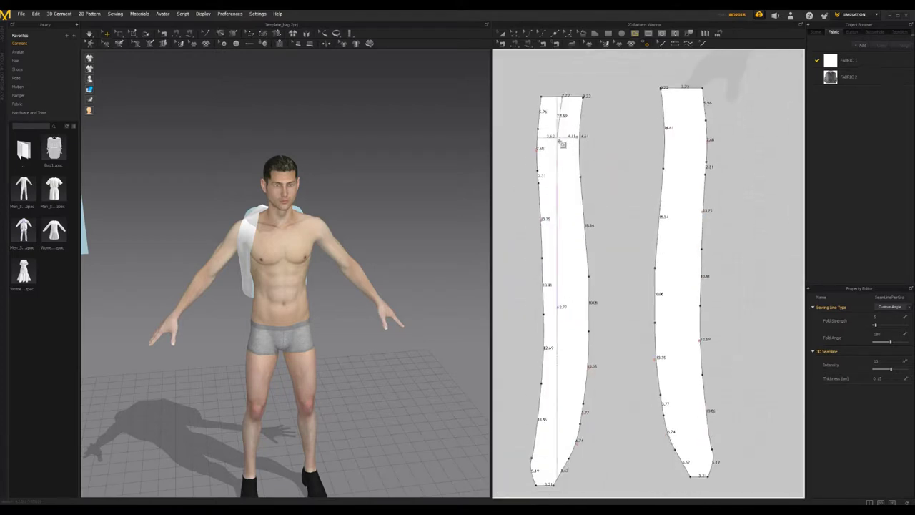
left_click(560, 140)
left_click(560, 216)
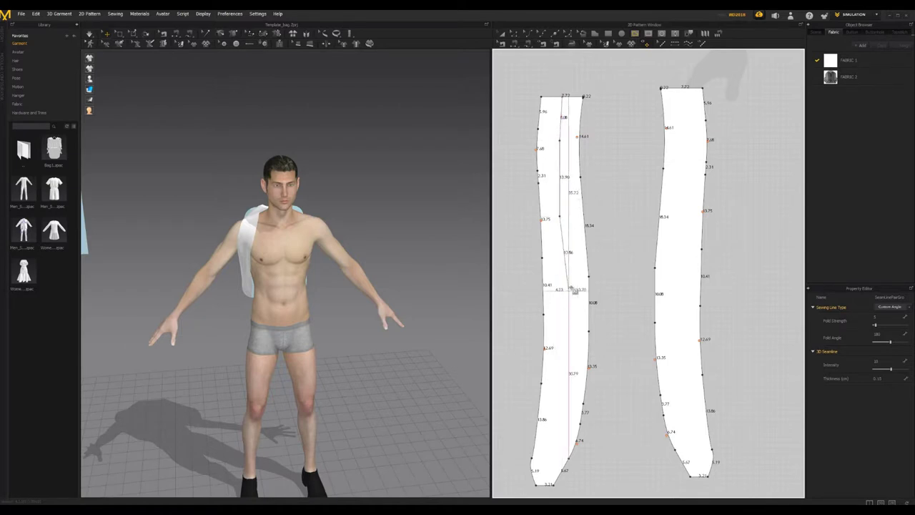
left_click_drag(570, 290, 570, 289)
left_click(564, 284)
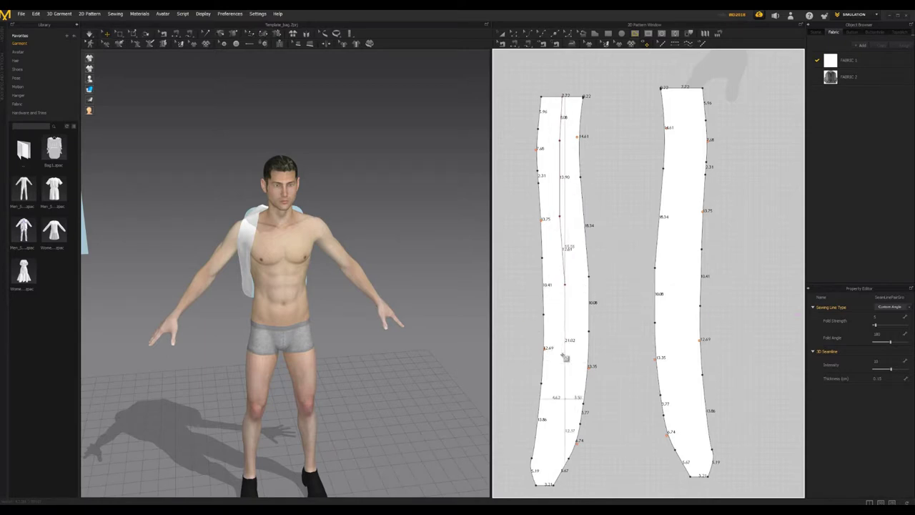
left_click(556, 431)
left_click_drag(543, 487, 538, 488)
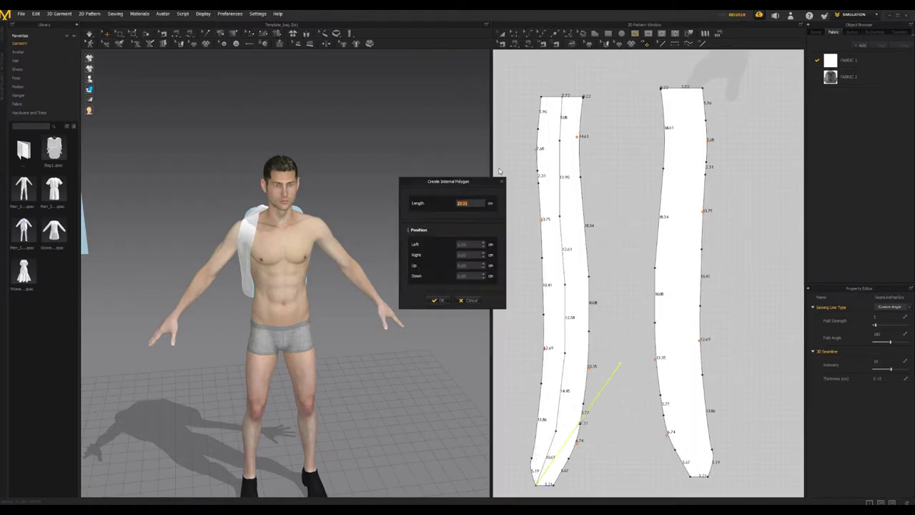
left_click(469, 300)
key("Return")
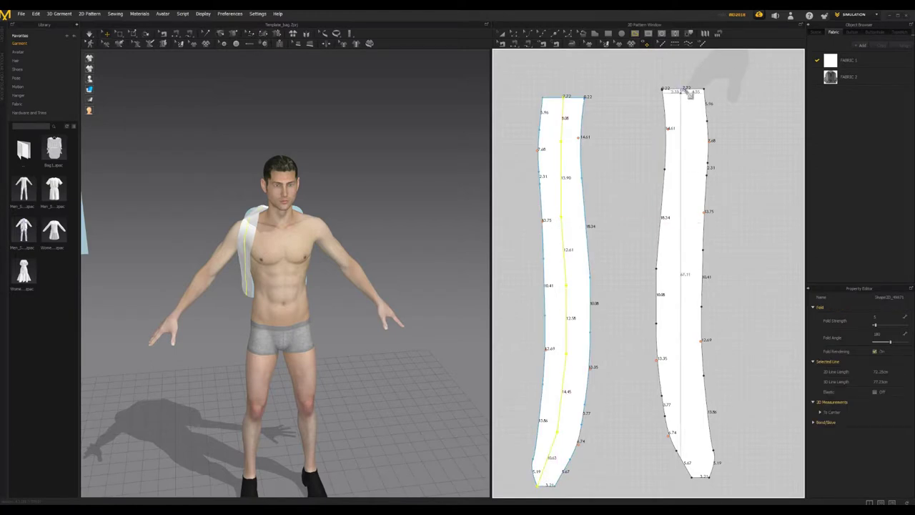
Draw a matching internal polyline about 72 cm long down the right strap pattern, from the top edge's midpoint to the lower-right corner.
left_click(688, 142)
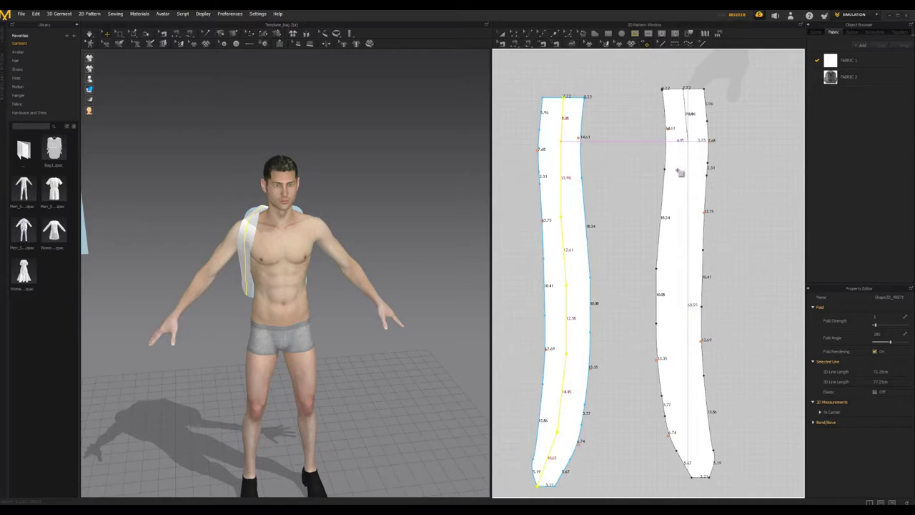
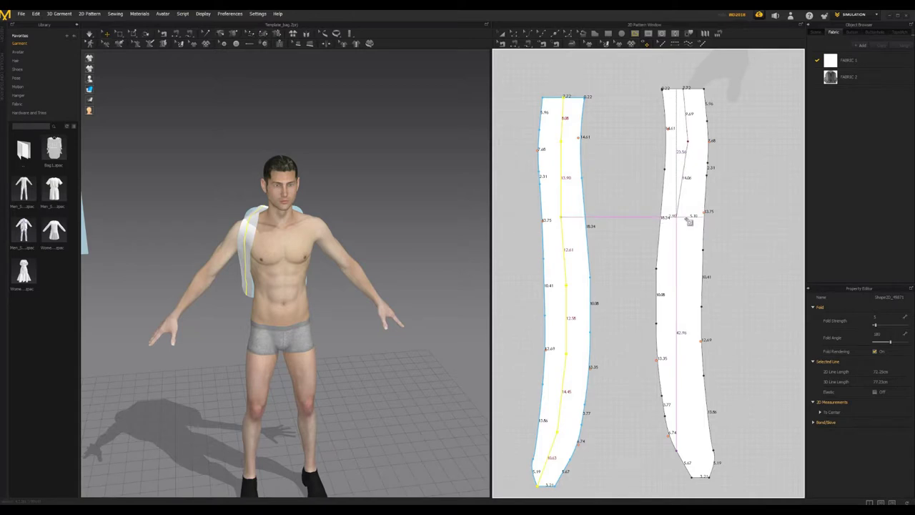
left_click(683, 216)
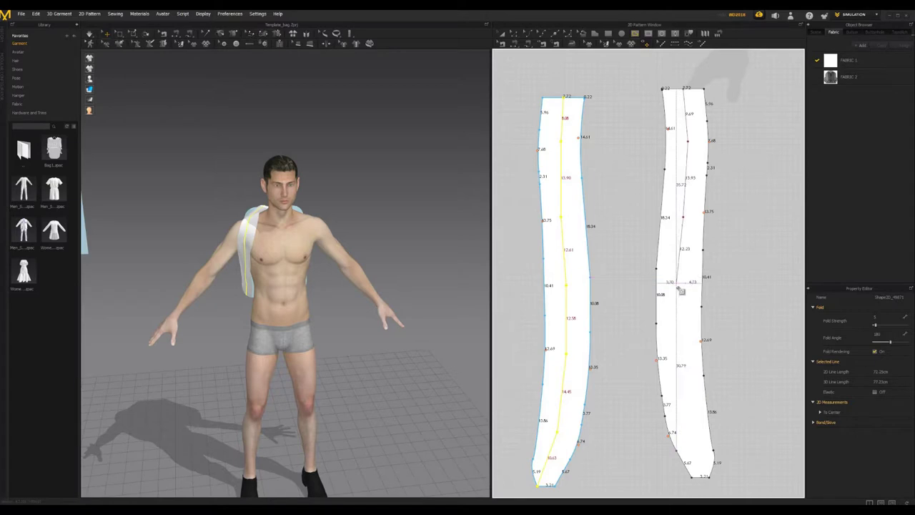
left_click(676, 285)
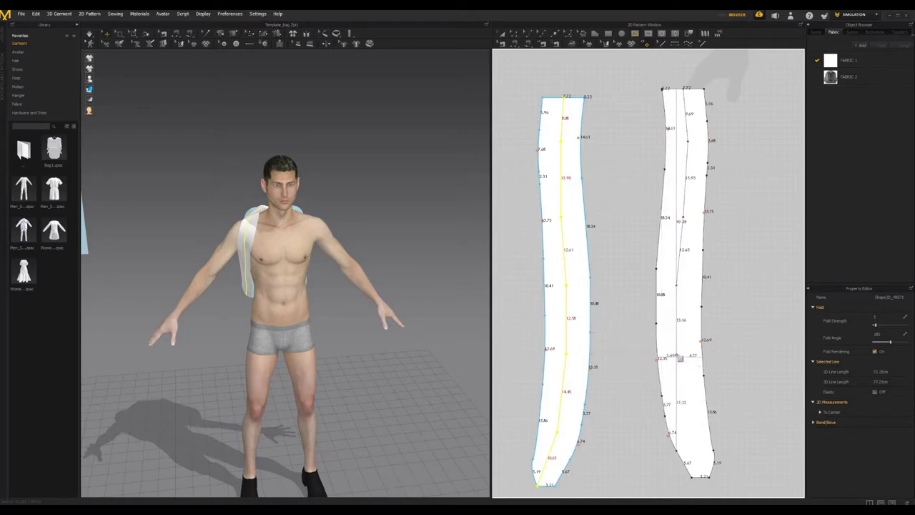
left_click(676, 353)
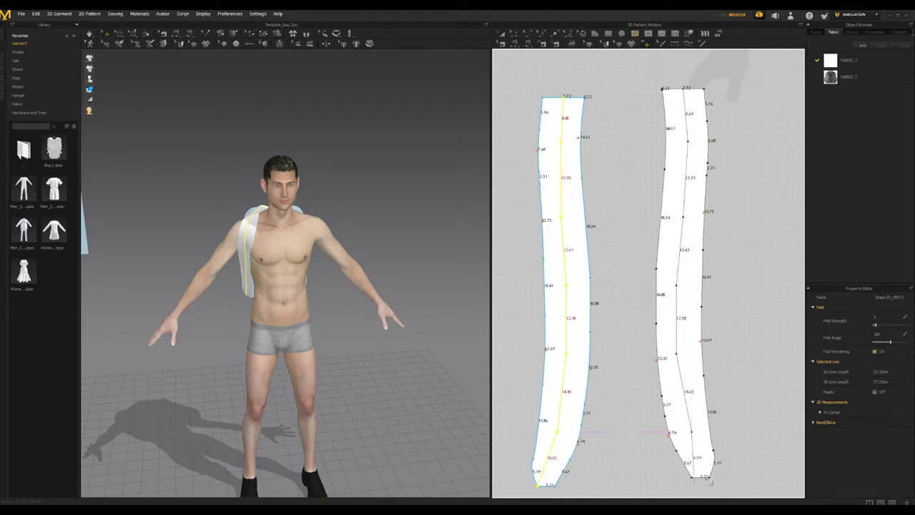
Sew the left strap pattern's internal centre line to the right strap pattern's internal centre line along their full lengths.
middle_click_drag(715, 494, 717, 454)
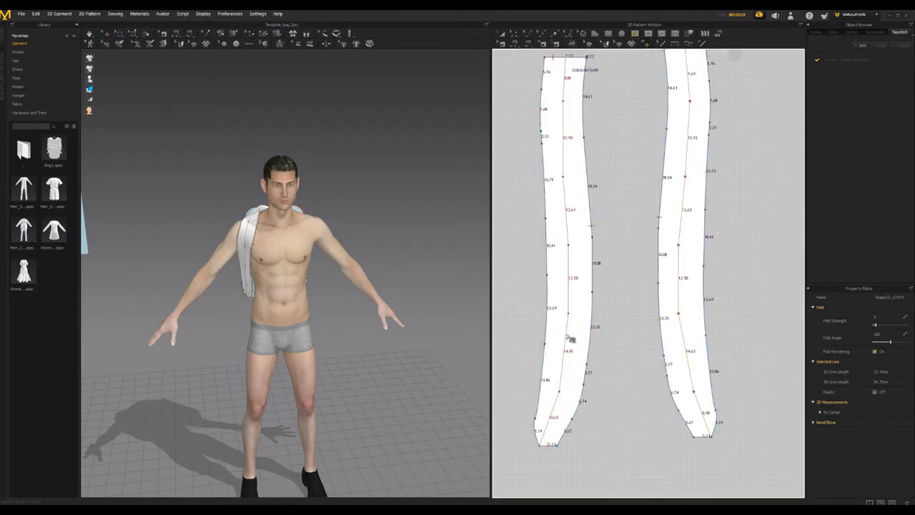
left_click(540, 445)
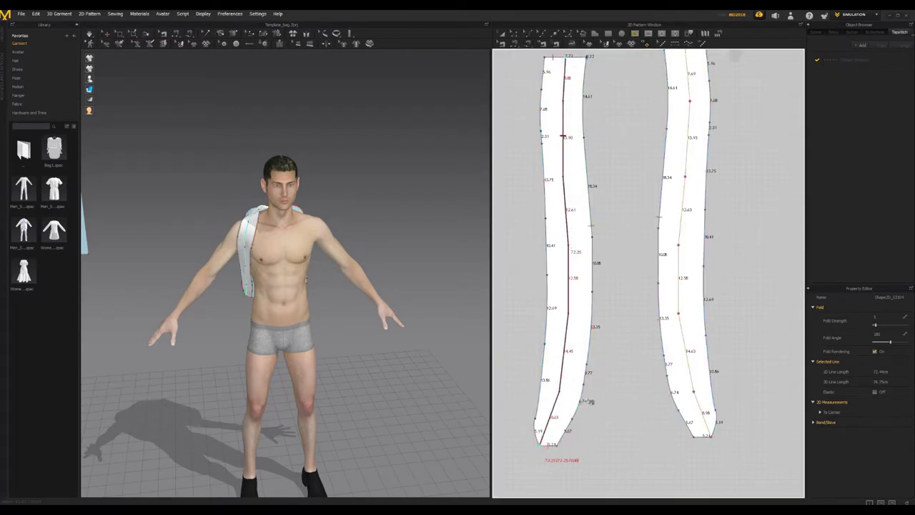
scroll(692, 68, "down", 1)
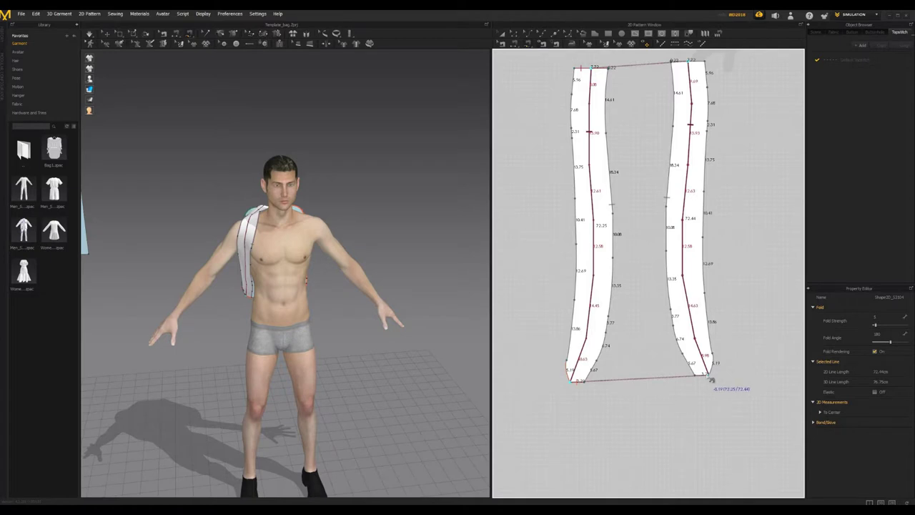
left_click(709, 374)
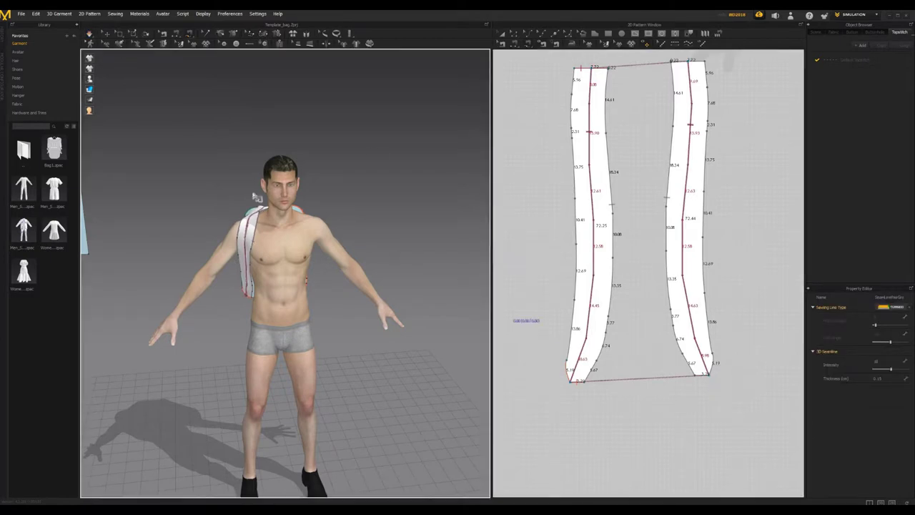
Raise the pressure of both strap patterns and run the simulation to puff up the strap on the avatar's shoulder.
scroll(255, 198, "down", 3)
scroll(237, 221, "up", 8)
right_click_drag(238, 217, 378, 215)
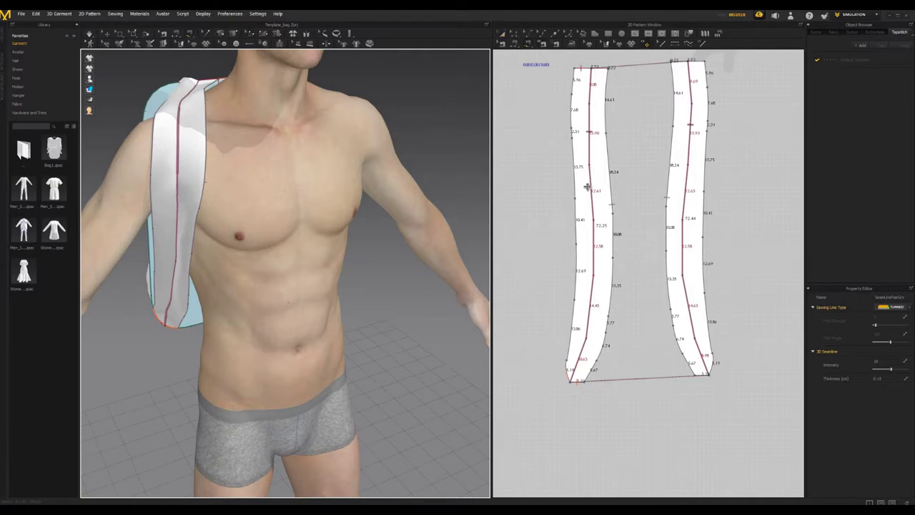
key("a")
left_click(591, 209)
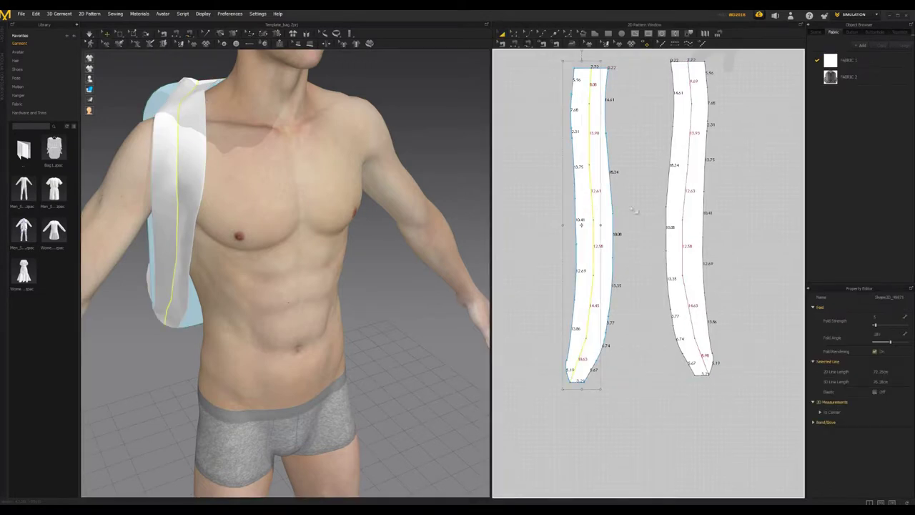
left_click(687, 242, "shift")
left_click(687, 284, "shift")
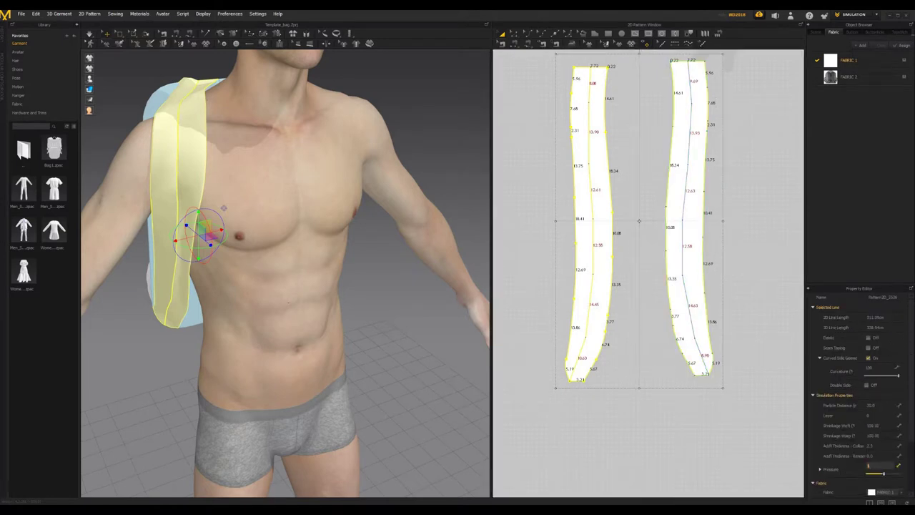
left_click(89, 31)
right_click_drag(281, 225, 212, 203)
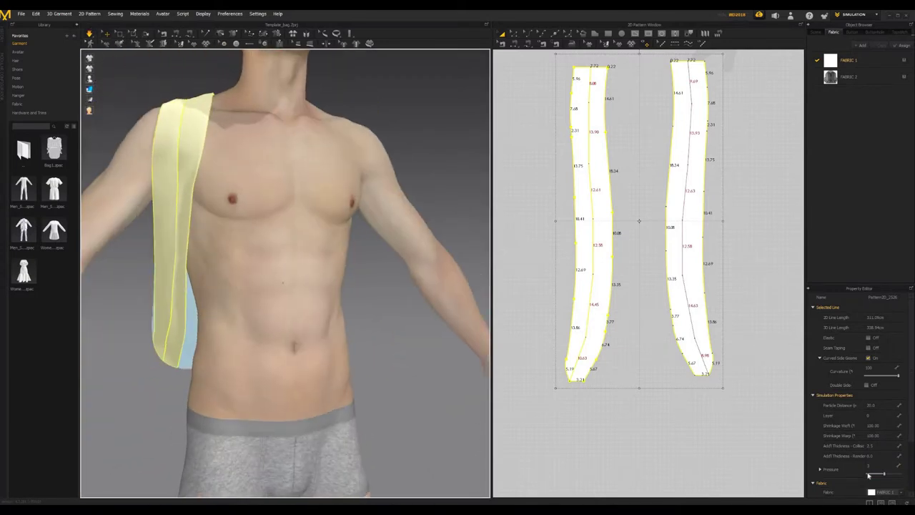
left_click(870, 465)
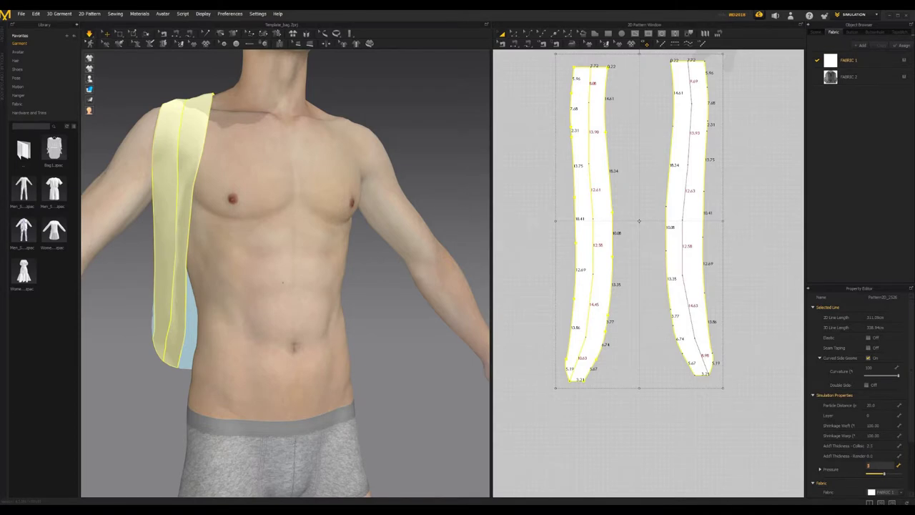
left_click(90, 34)
left_click(90, 35)
Mirror-paste the copied pattern into the empty space beside the two strap patterns.
right_click_drag(288, 296, 233, 297)
scroll(659, 229, "down", 5)
middle_click_drag(564, 219, 563, 230)
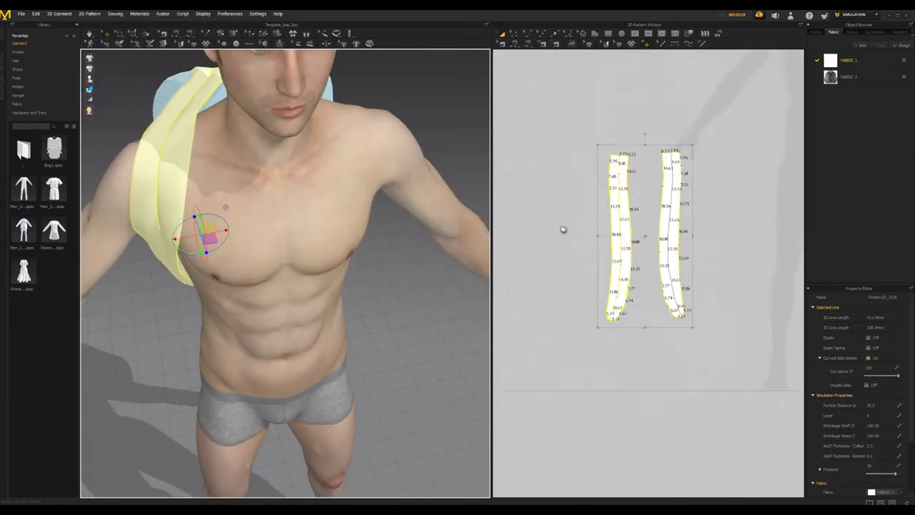
scroll(565, 227, "down", 2)
middle_click_drag(644, 164, 547, 151)
right_click(542, 149)
left_click(520, 156)
left_click(529, 187)
right_click(585, 94)
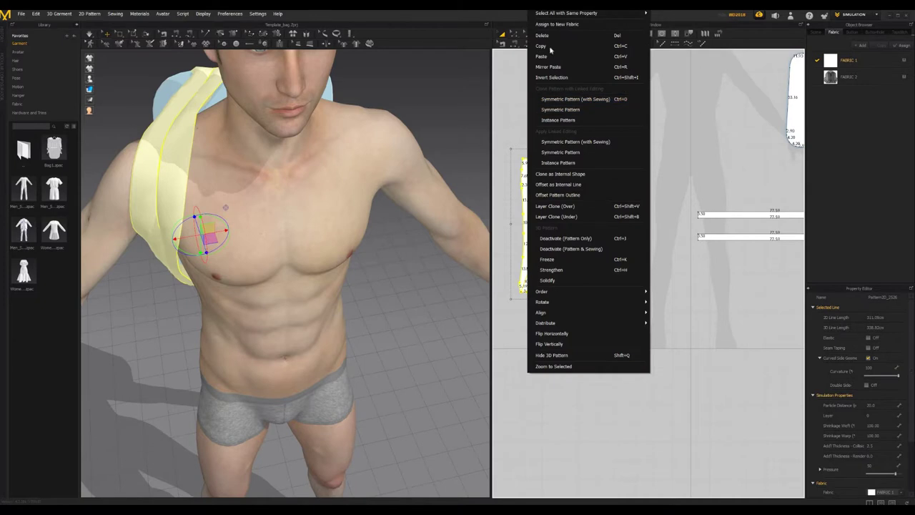
left_click(548, 68)
middle_click_drag(549, 197, 722, 179)
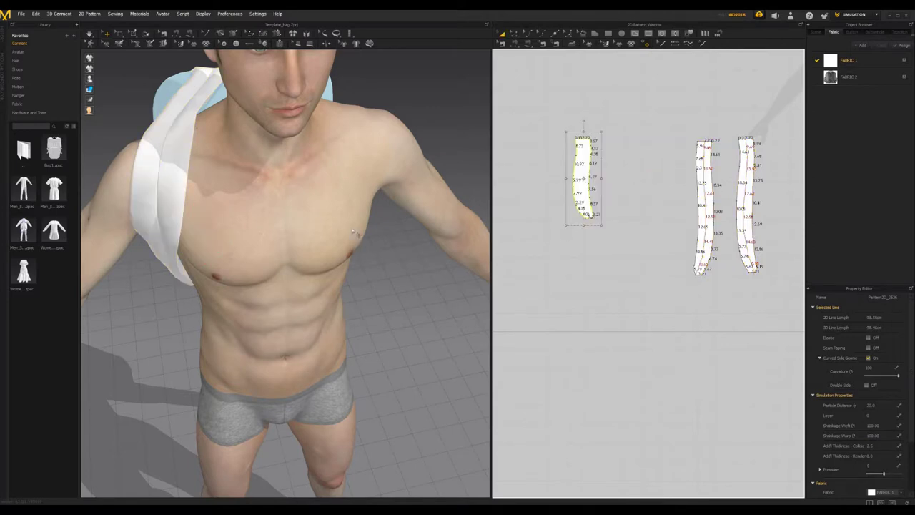
Move the pasted pattern in 3D to the avatar's left side, between the arm and the backpack's back panel.
scroll(349, 243, "down", 6)
left_click_drag(150, 222, 338, 193)
right_click_drag(376, 223, 339, 207)
scroll(339, 207, "up", 4)
middle_click_drag(268, 252, 300, 199)
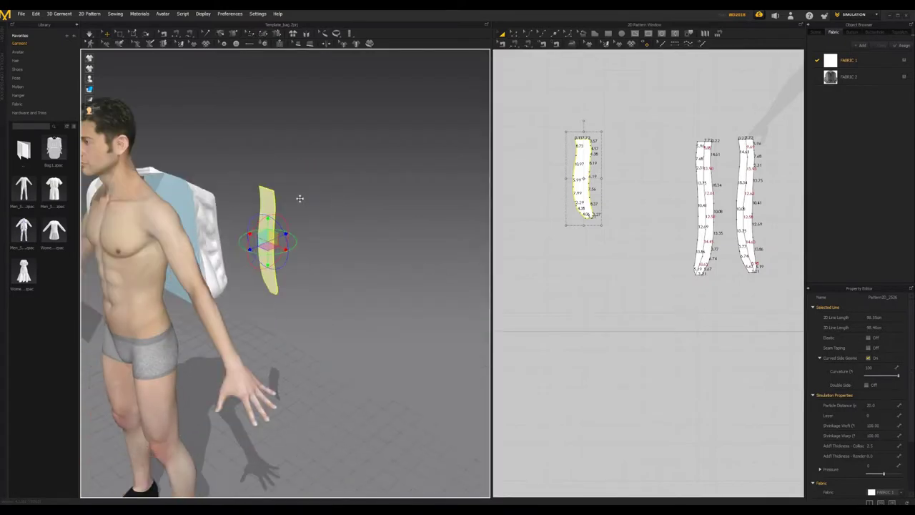
right_click_drag(300, 198, 291, 188)
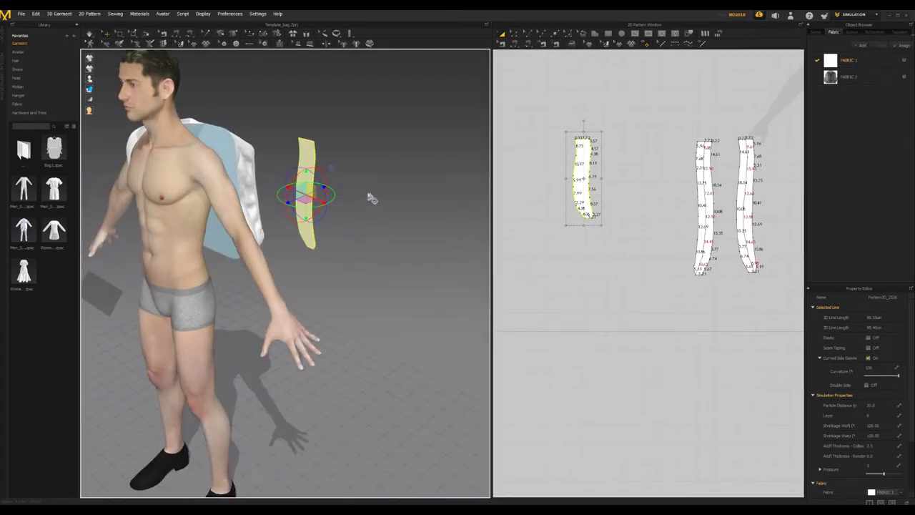
left_click_drag(324, 202, 284, 192)
right_click_drag(330, 187, 264, 182)
left_click_drag(287, 174, 210, 173)
right_click_drag(349, 210, 379, 247)
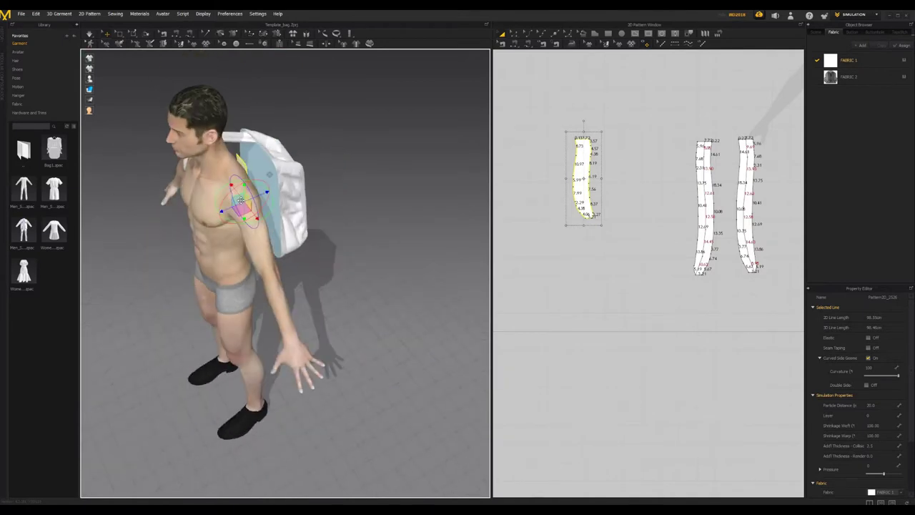
right_click_drag(241, 200, 247, 210)
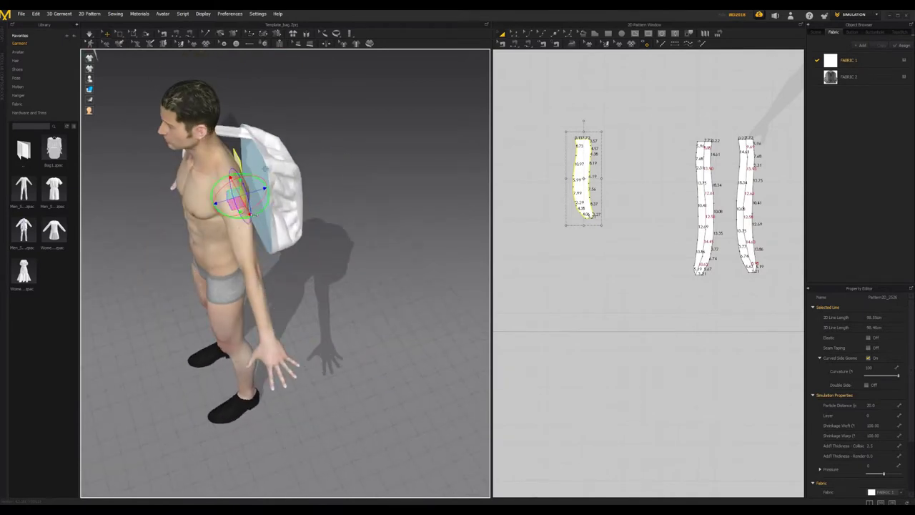
left_click_drag(248, 212, 286, 217)
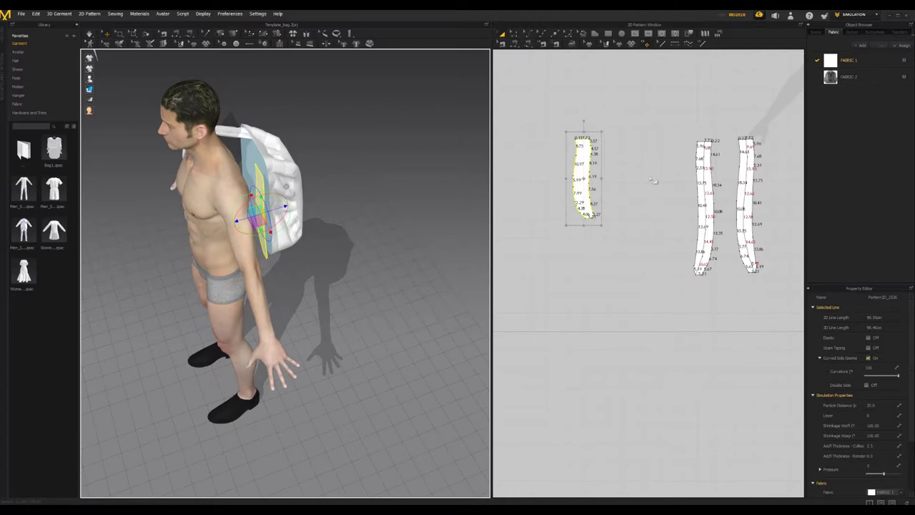
left_click(624, 147)
right_click(699, 163)
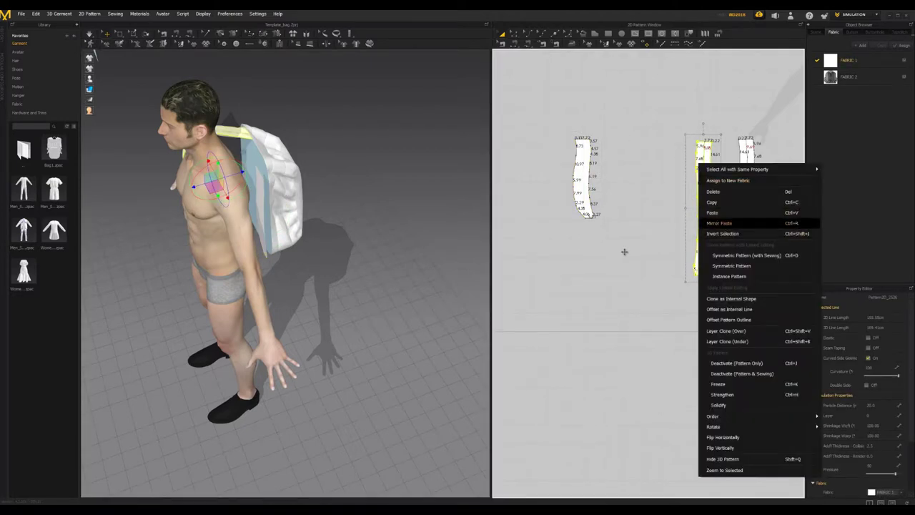
left_click(719, 223)
right_click(628, 247)
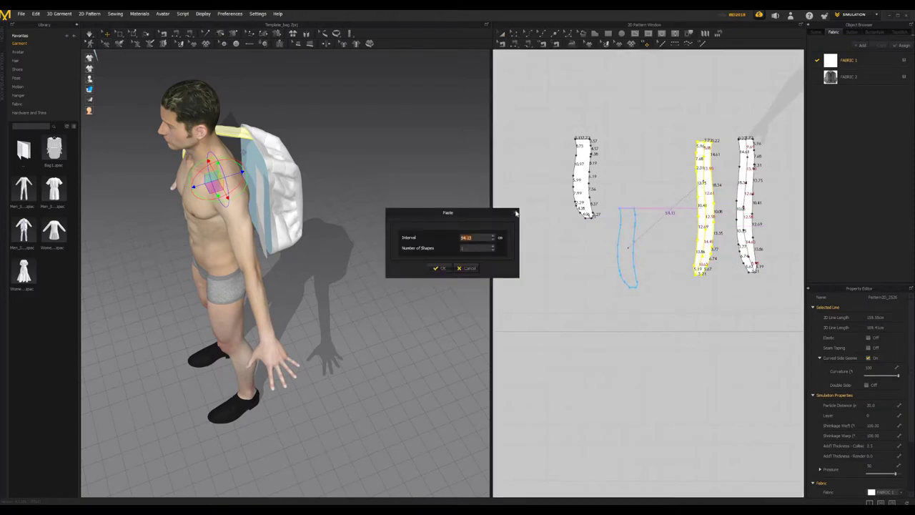
left_click(467, 268)
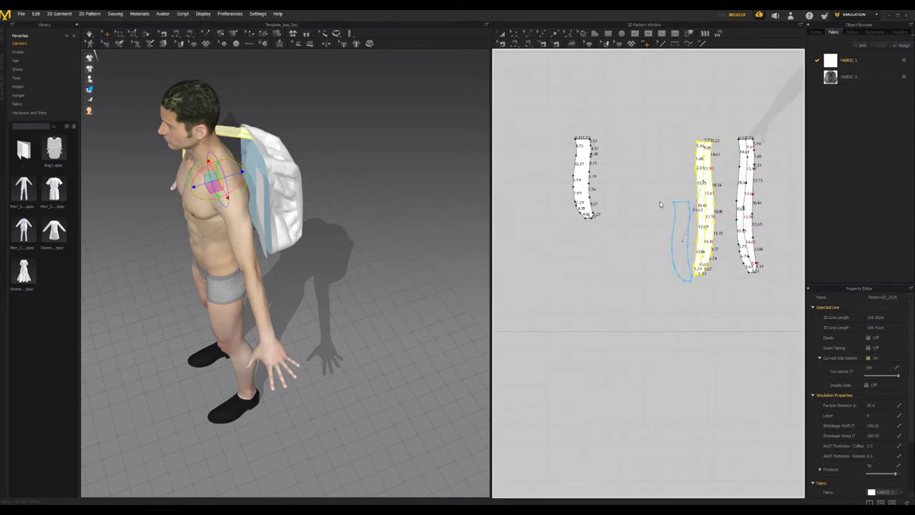
key("Escape")
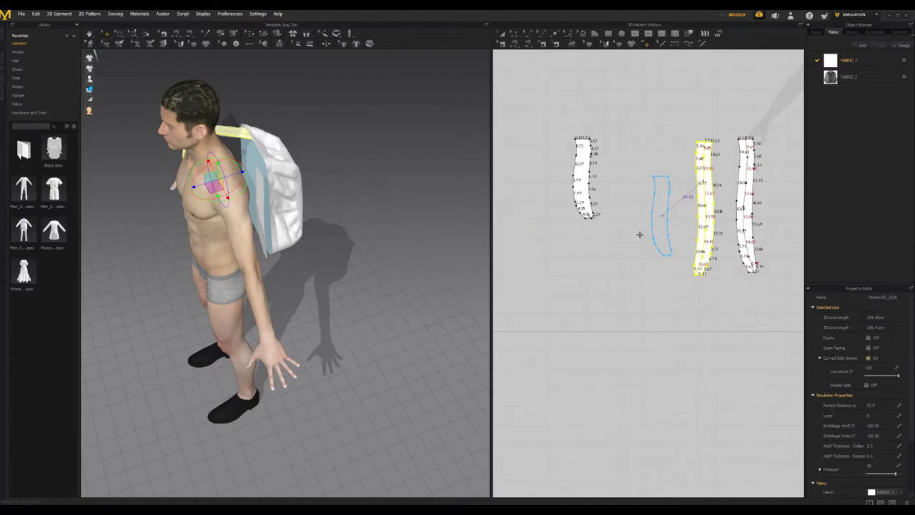
left_click(640, 235)
key("Delete")
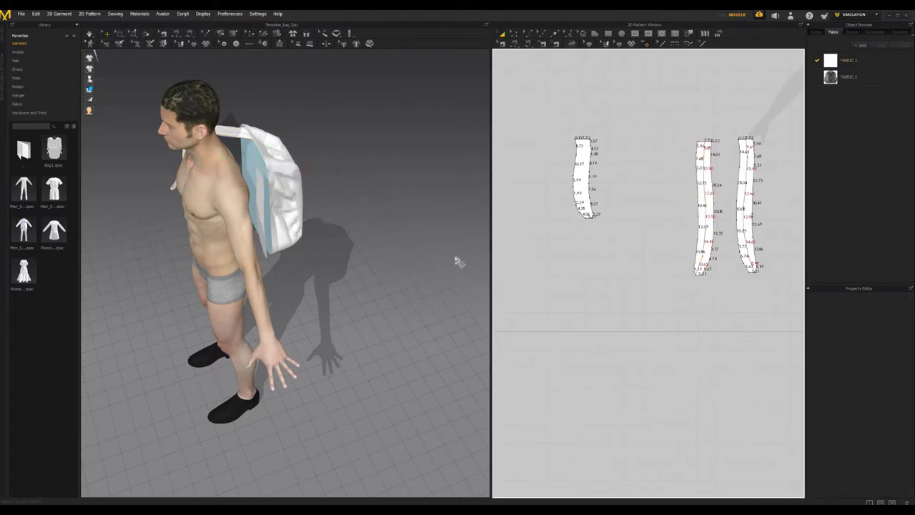
Clone the left strap pattern as a linked symmetric pattern and place the copy beside it.
right_click(574, 178)
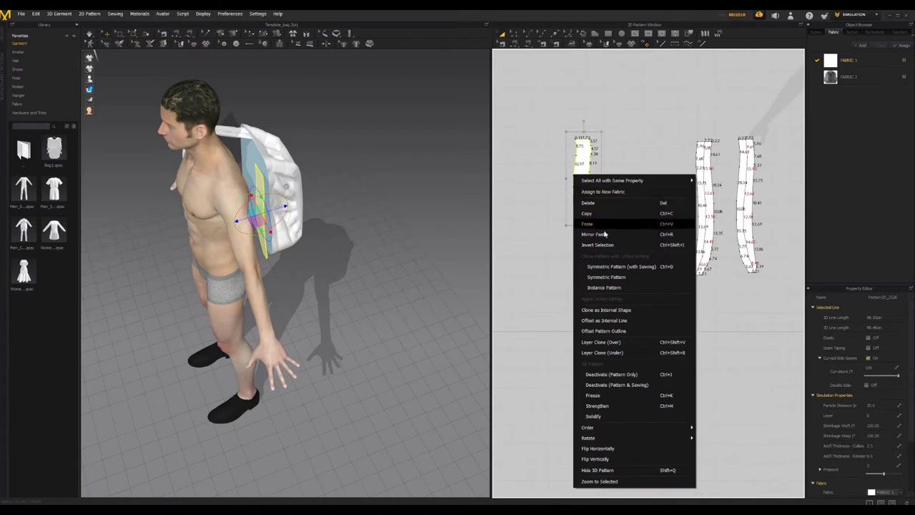
left_click(709, 194)
right_click(706, 188)
left_click(697, 182)
left_click(698, 183)
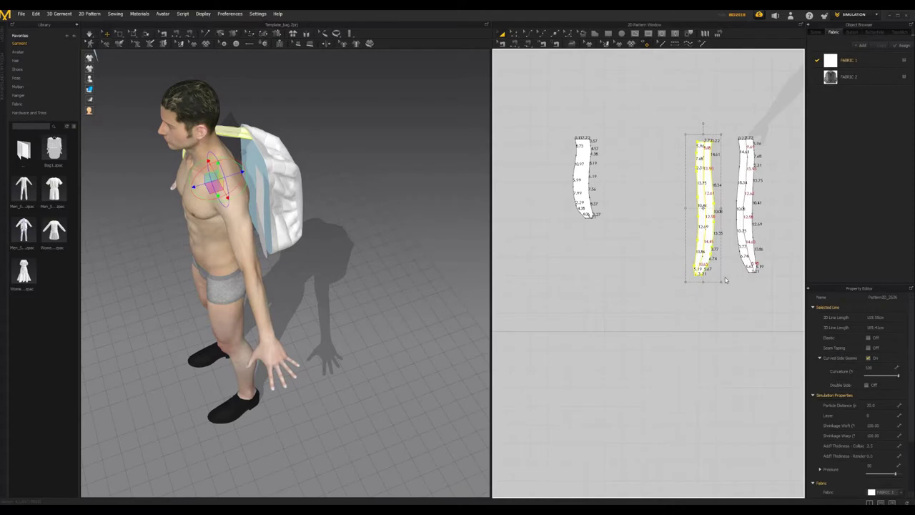
right_click(701, 183)
left_click(726, 285)
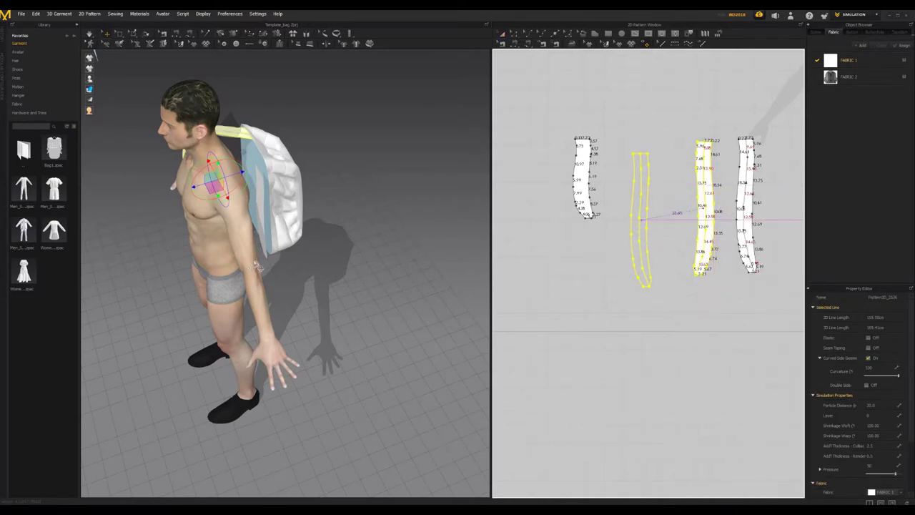
left_click(516, 192)
Delete the mirror-pasted pattern and the single symmetric strap copy.
right_click_drag(343, 177, 464, 178)
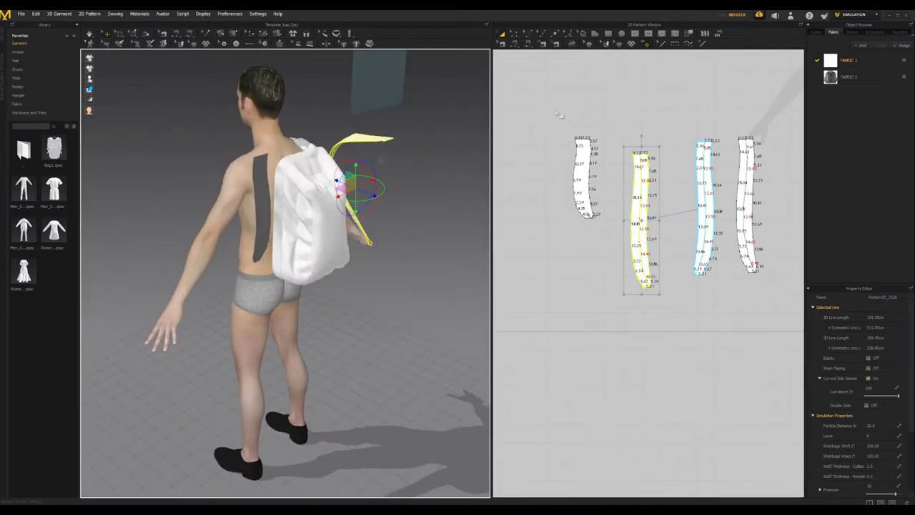
left_click_drag(557, 109, 680, 331)
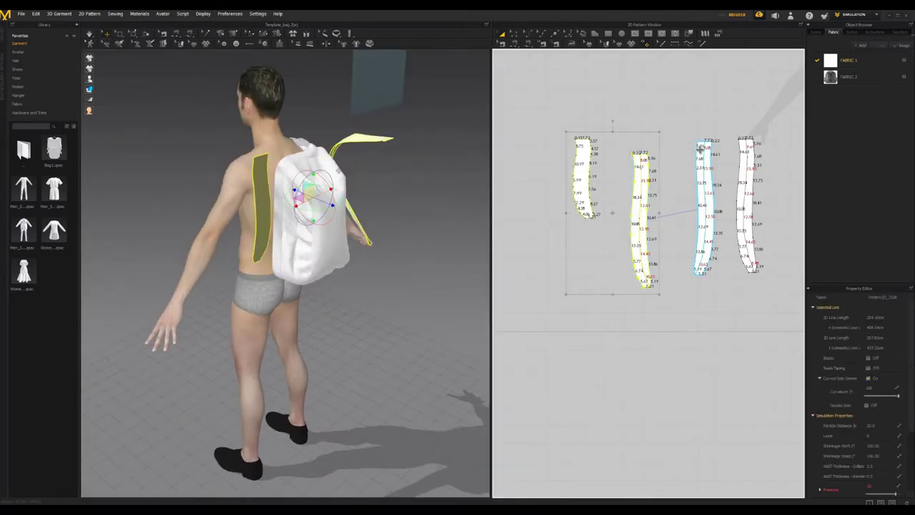
key("Delete")
Clone both strap patterns together as linked symmetric patterns with sewing, and place the copies below the originals.
left_click_drag(795, 343, 678, 109)
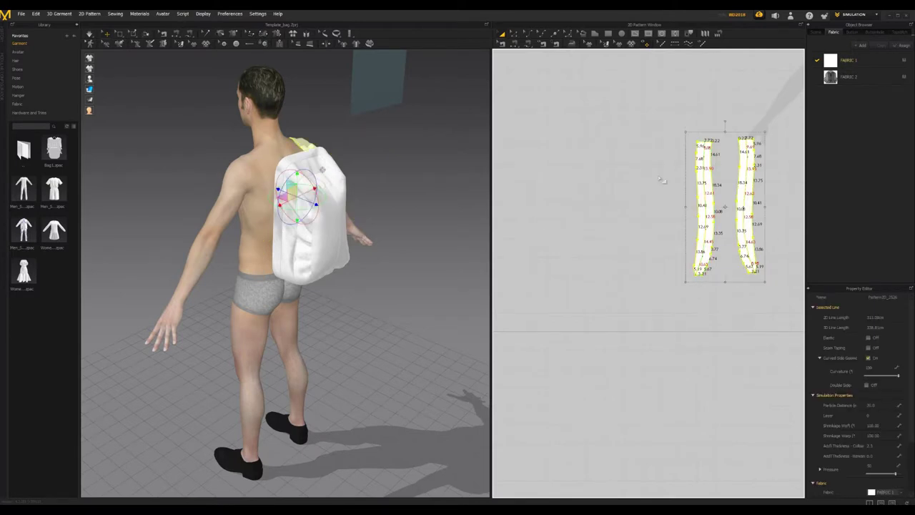
scroll(662, 179, "down", 4)
right_click(672, 159)
left_click(675, 194)
scroll(675, 194, "up", 6)
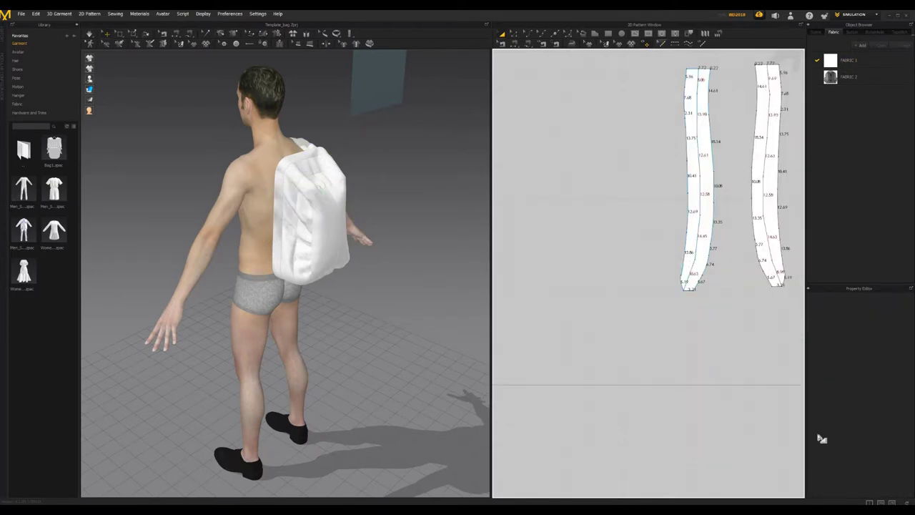
left_click_drag(666, 70, 636, 70)
scroll(665, 104, "down", 4)
left_click_drag(740, 282, 620, 72)
right_click(712, 254)
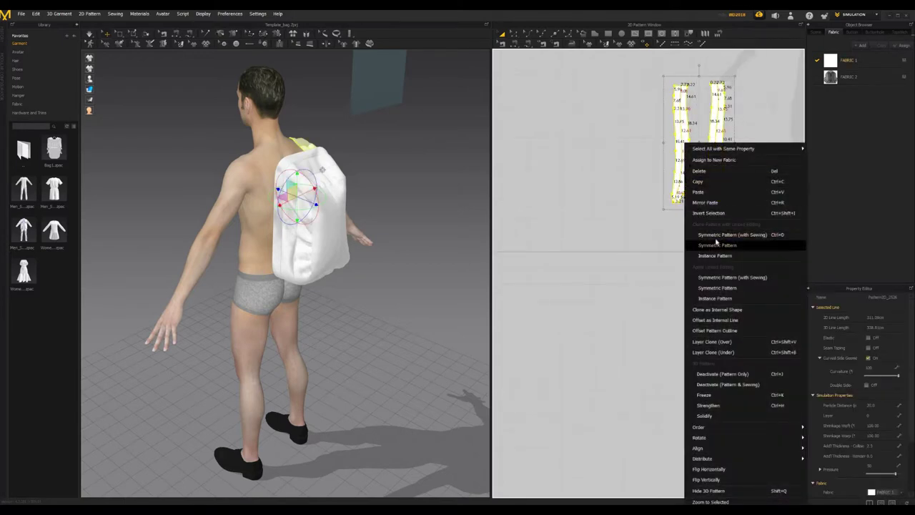
left_click(715, 238)
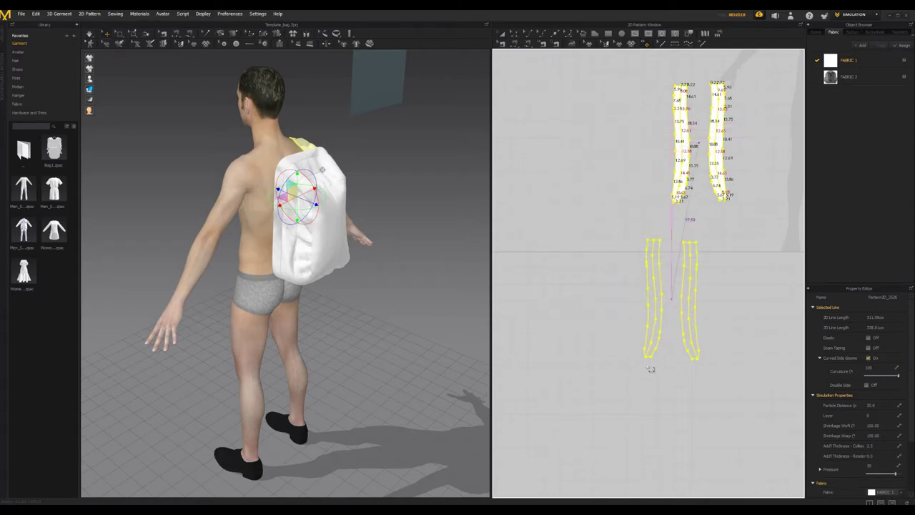
left_click(674, 293)
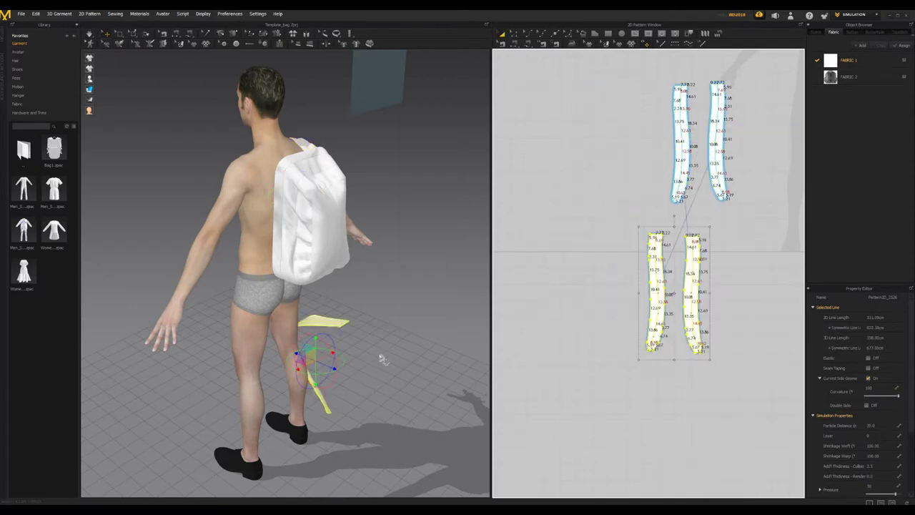
Run the simulation briefly on the cloned straps, check how they hang from the side and back, and select the left copy.
left_click(89, 34)
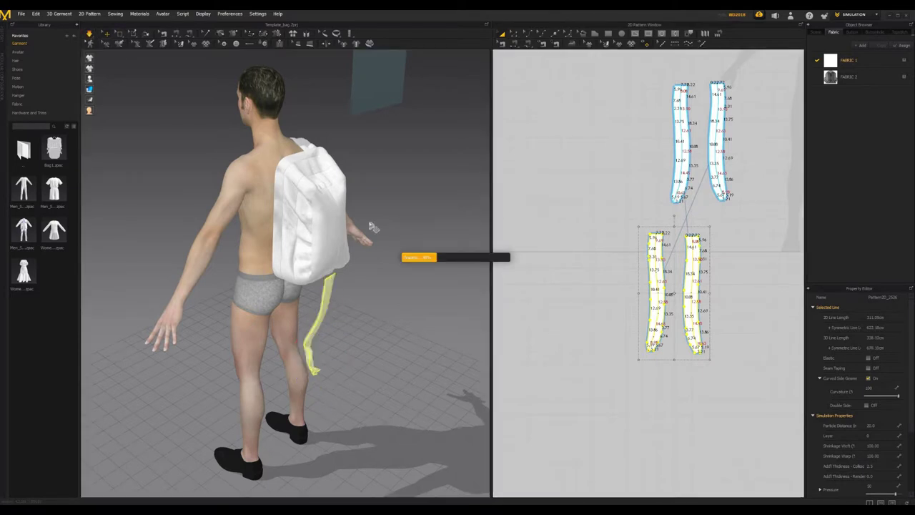
left_click(90, 33)
right_click_drag(279, 187, 147, 169)
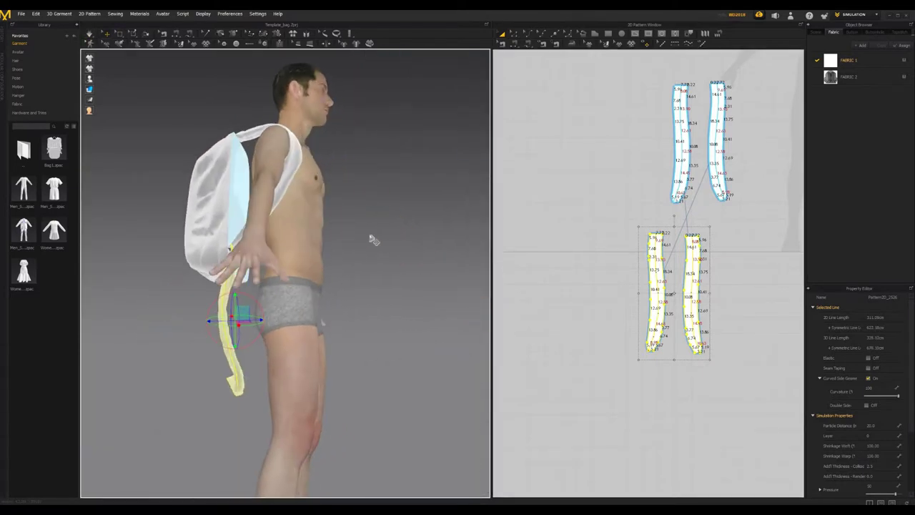
right_click_drag(374, 240, 659, 277)
left_click_drag(629, 209, 798, 330)
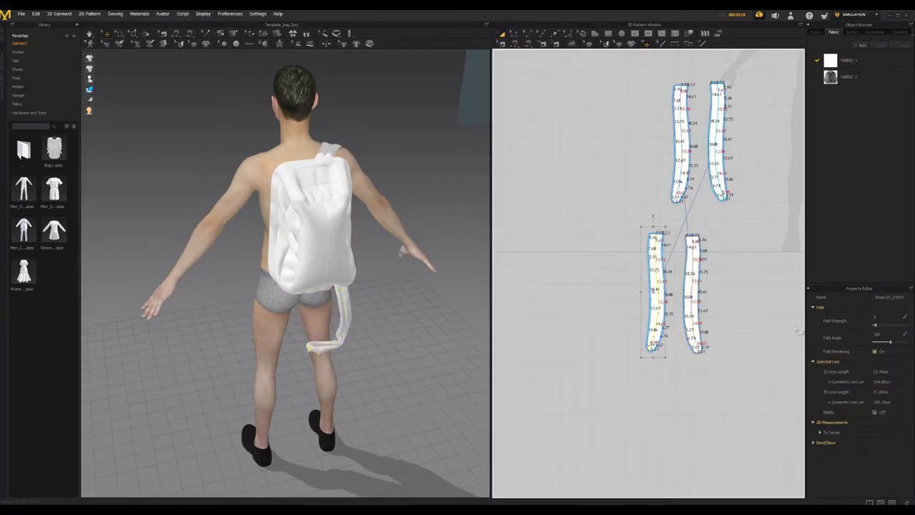
Delete the lower strap copies and clone both original straps again as linked symmetric patterns with sewing, placed level beside the originals.
left_click_drag(625, 215, 731, 398)
key("Delete")
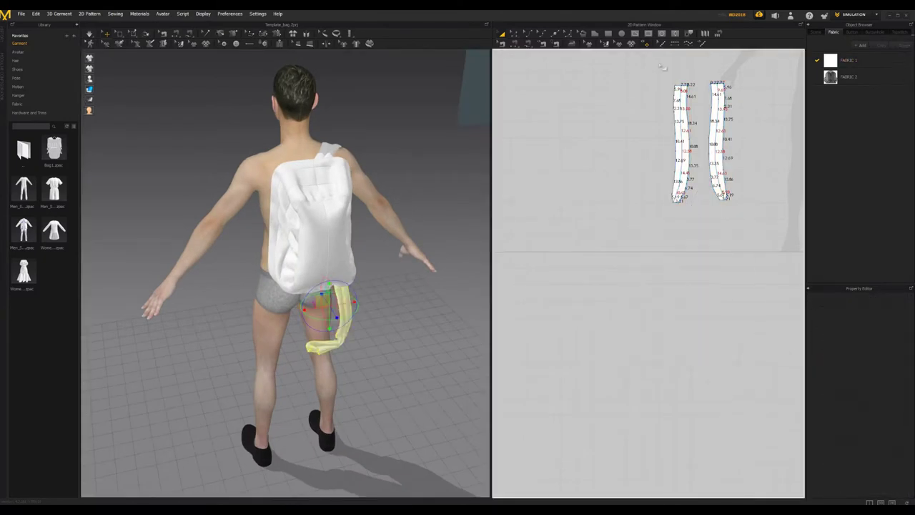
left_click_drag(649, 68, 754, 230)
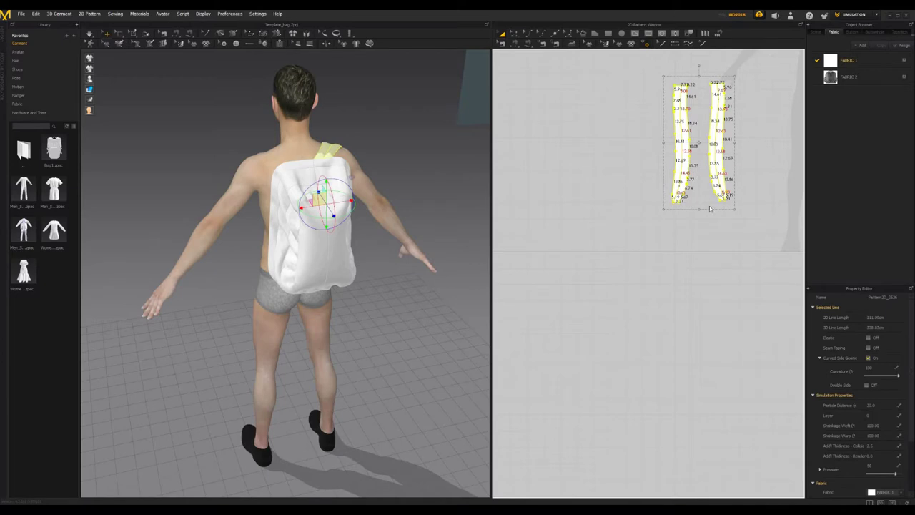
right_click(684, 115)
left_click(712, 217)
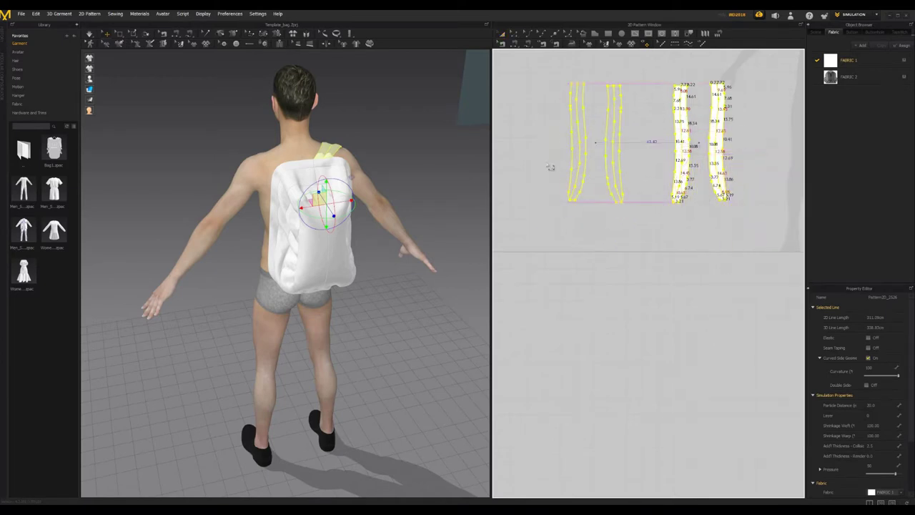
left_click(458, 195)
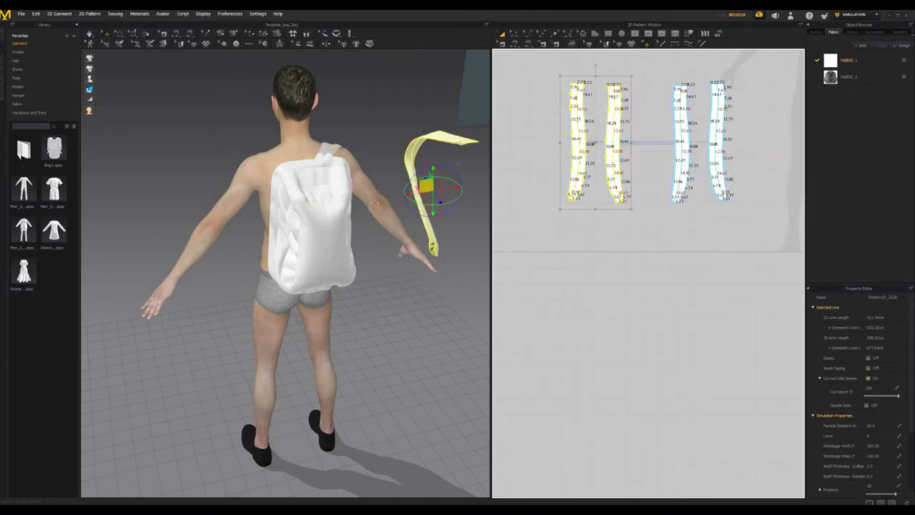
Move the cloned straps in 3D onto the avatar's left shoulder and check their position against the back panel from the side.
left_click_drag(409, 194, 244, 215)
right_click_drag(351, 246, 297, 247)
scroll(298, 314, "down", 2)
scroll(299, 355, "up", 4)
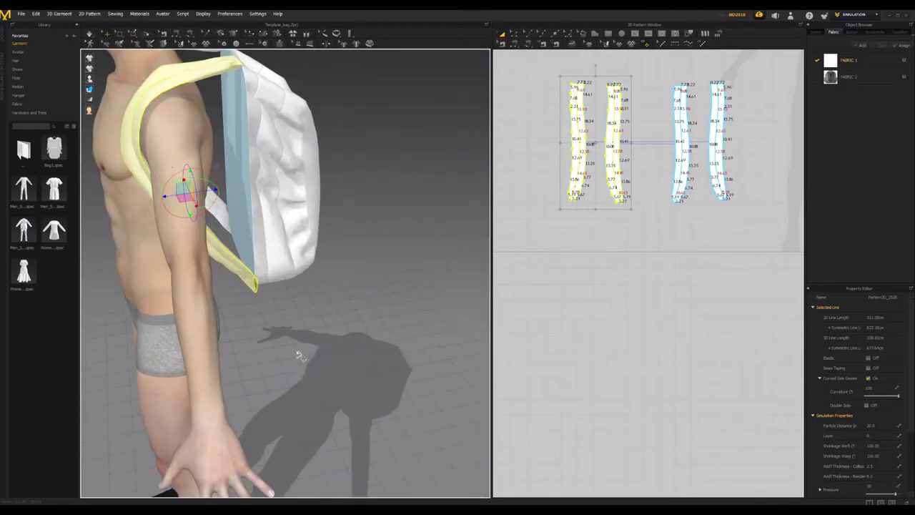
right_click_drag(329, 423, 311, 268)
scroll(343, 239, "up", 2)
middle_click_drag(364, 220, 368, 71)
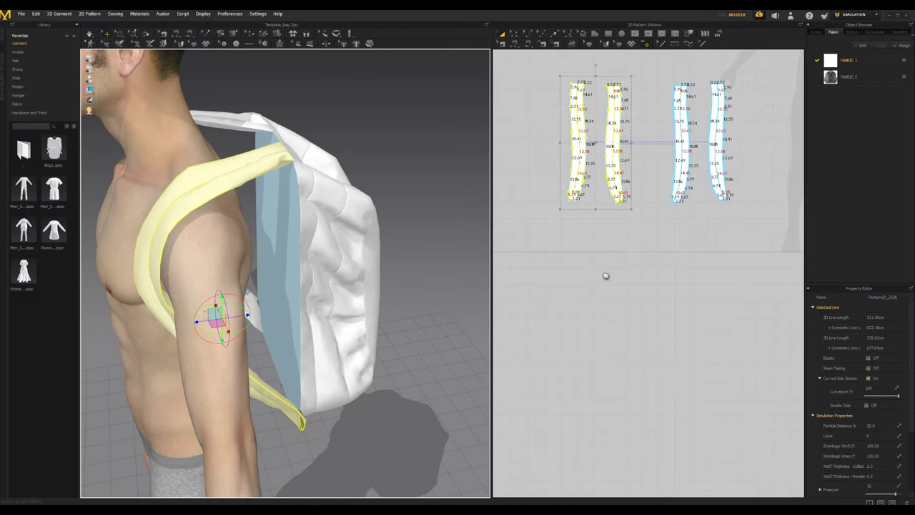
Sew a segment of the back panel's top edge to the top edge of a shoulder strap pattern.
middle_click_drag(605, 276, 569, 346)
scroll(608, 356, "down", 2)
middle_click_drag(604, 232, 518, 225)
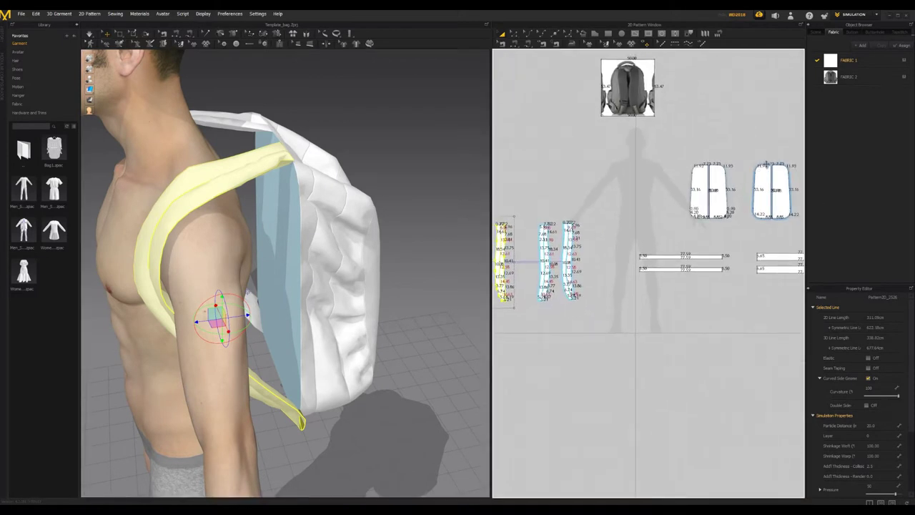
left_click(702, 43)
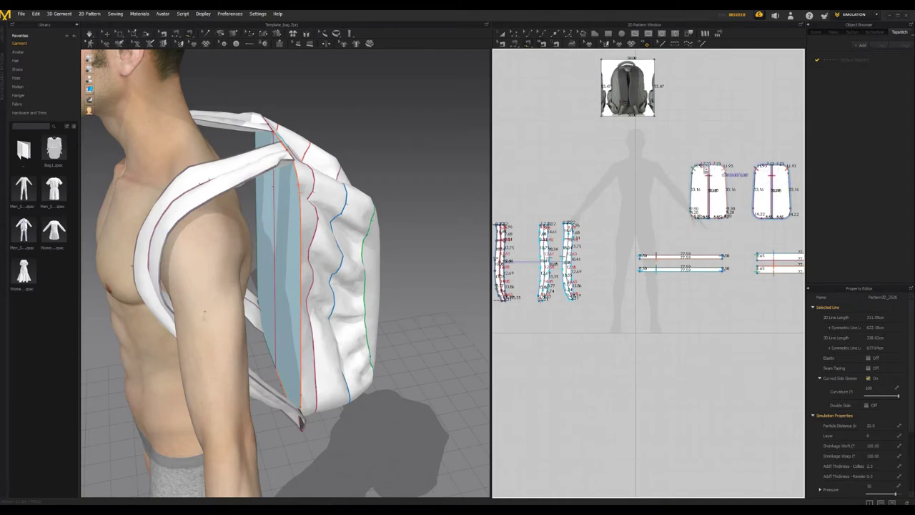
scroll(712, 170, "up", 3)
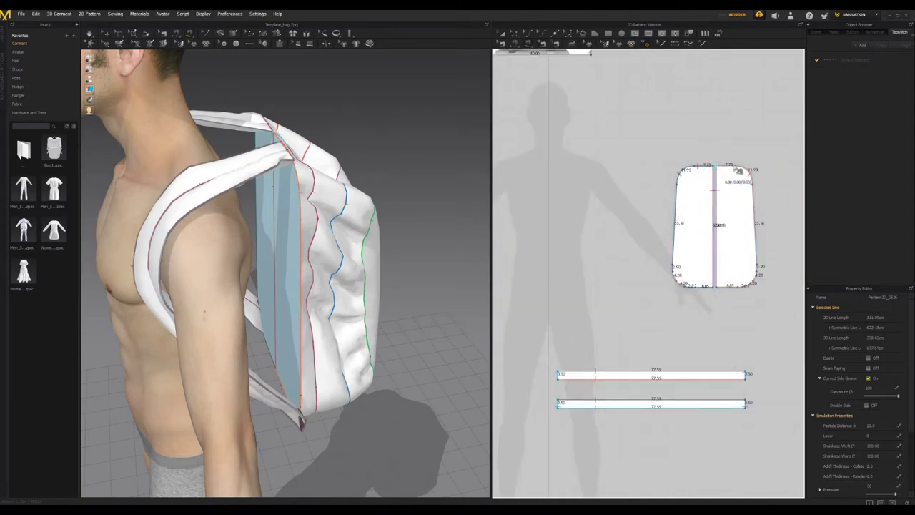
scroll(639, 224, "down", 3)
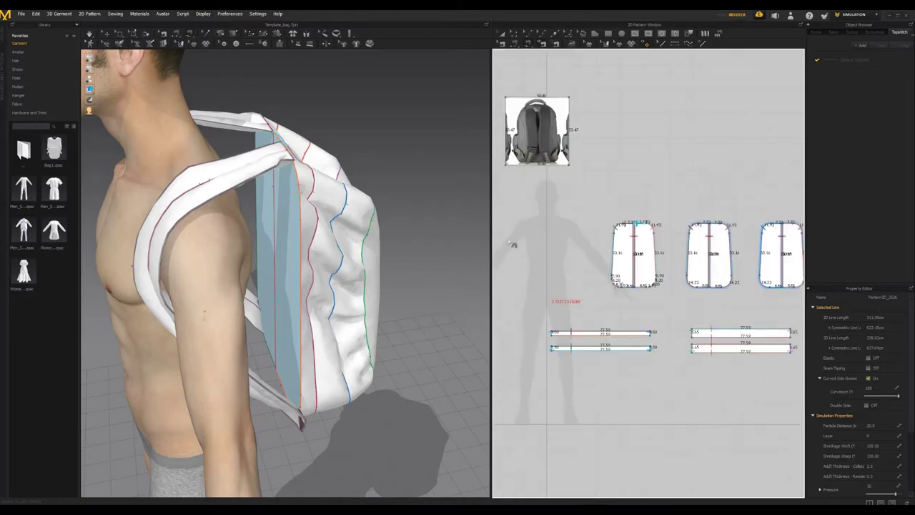
middle_click_drag(513, 243, 559, 237)
scroll(561, 236, "down", 2)
scroll(563, 233, "up", 6)
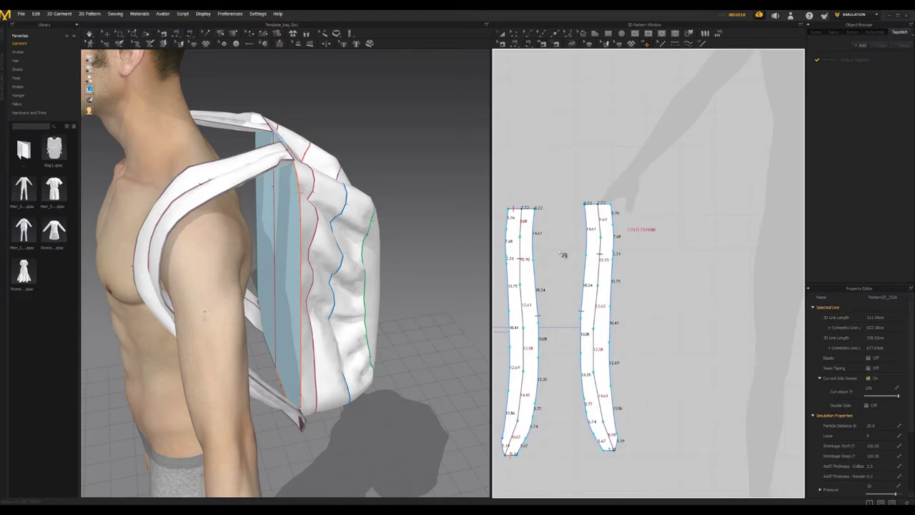
Sew the top edge of the shoulder strap's second layer to the back panel.
scroll(543, 263, "down", 4)
middle_click_drag(519, 236, 603, 220)
scroll(605, 234, "up", 5)
scroll(633, 191, "up", 3)
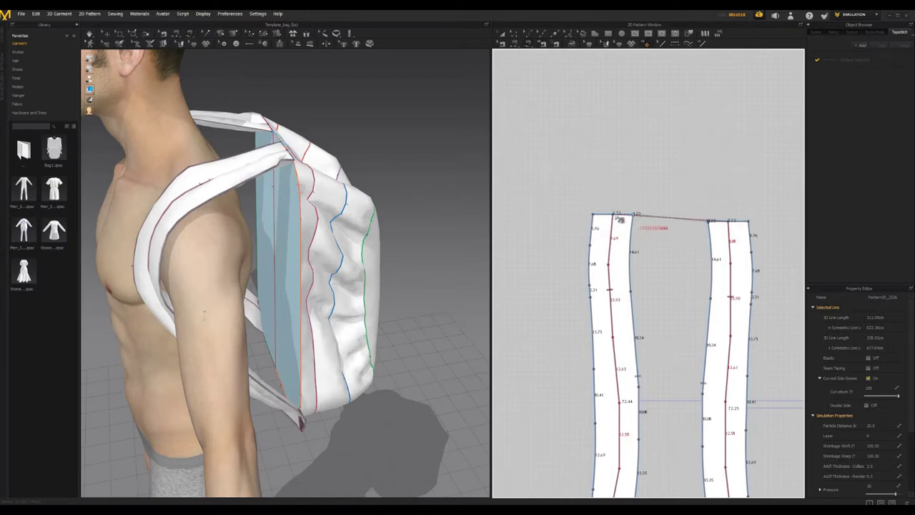
left_click(595, 215)
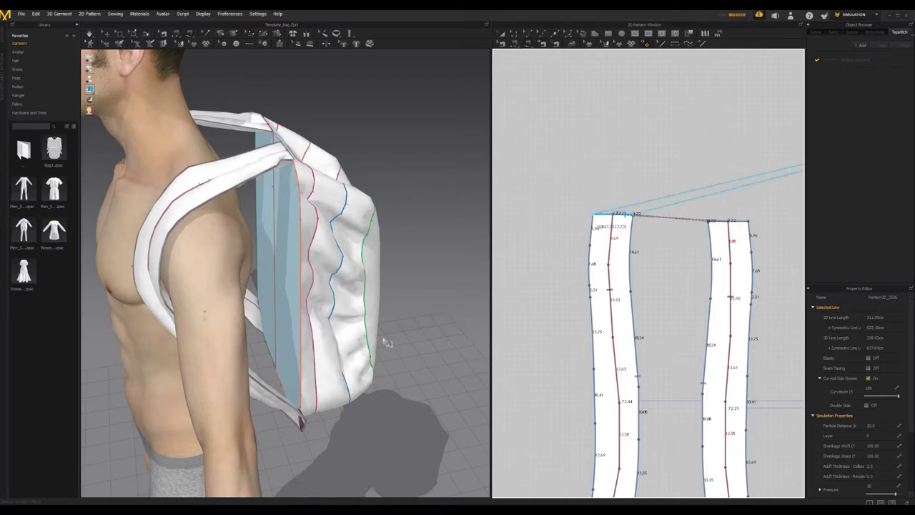
Simulate the garment briefly so the newly sewn strap tops pull onto the bag, and stop the simulation.
left_click(89, 34)
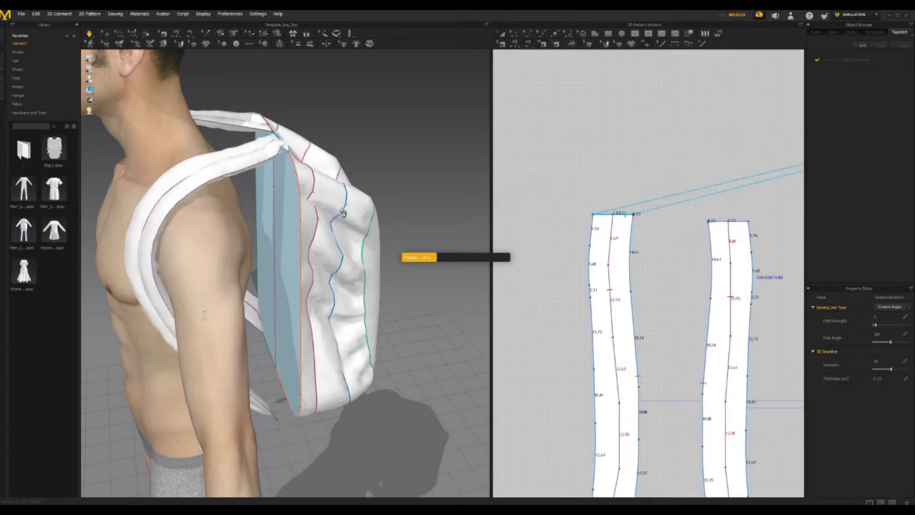
key("space")
right_click_drag(437, 272, 673, 328)
scroll(483, 312, "down", 5)
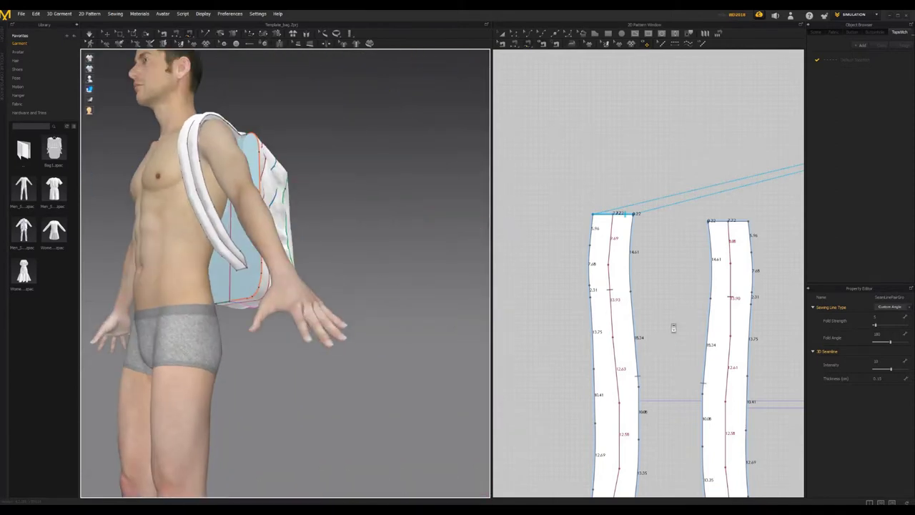
Examine the strap bottoms and select the strap pieces to identify each layer on the avatar.
scroll(605, 370, "down", 5)
middle_click_drag(712, 441, 613, 341)
scroll(602, 346, "up", 5)
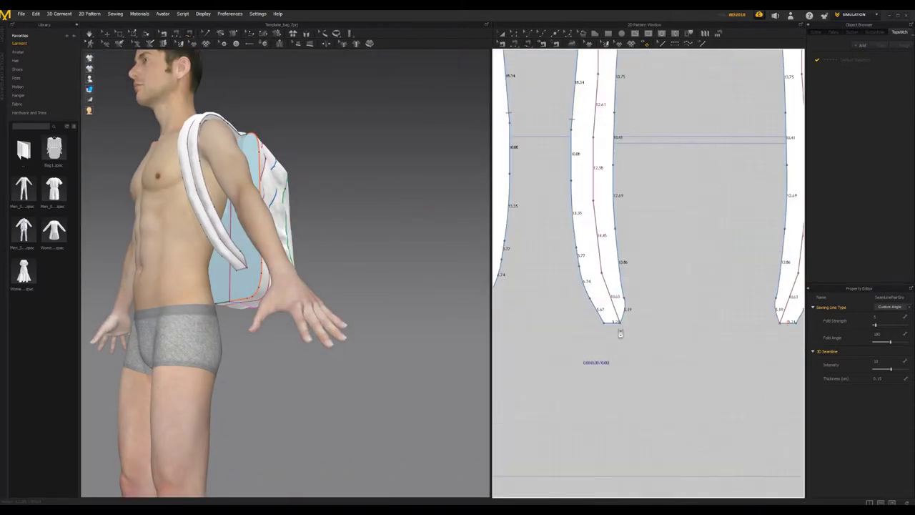
scroll(558, 337, "down", 3)
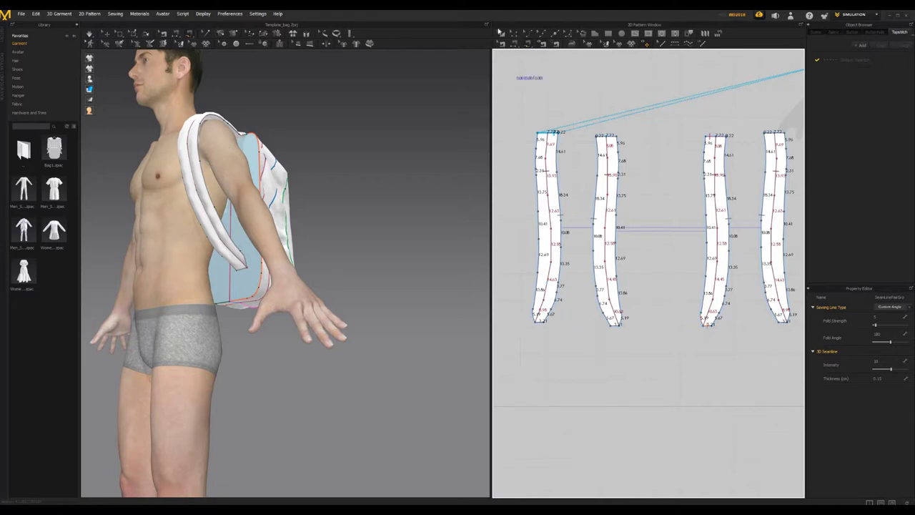
left_click(549, 267)
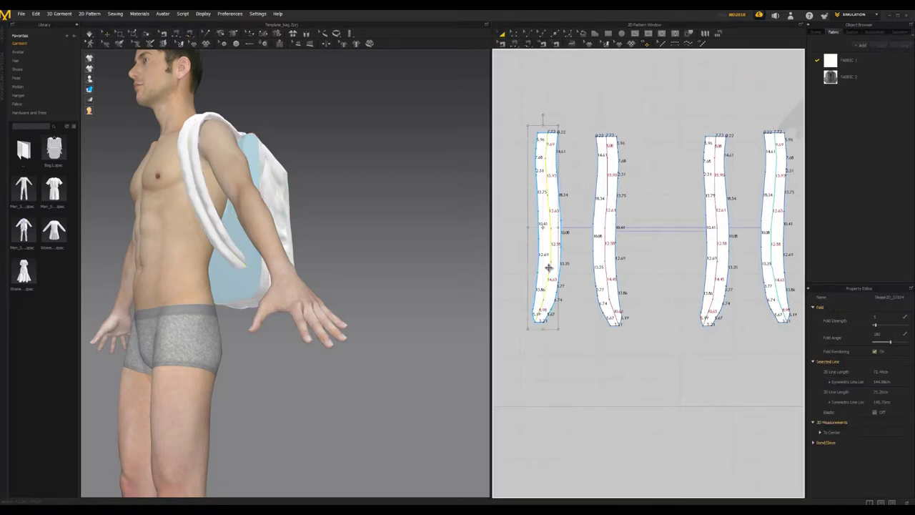
left_click(543, 270)
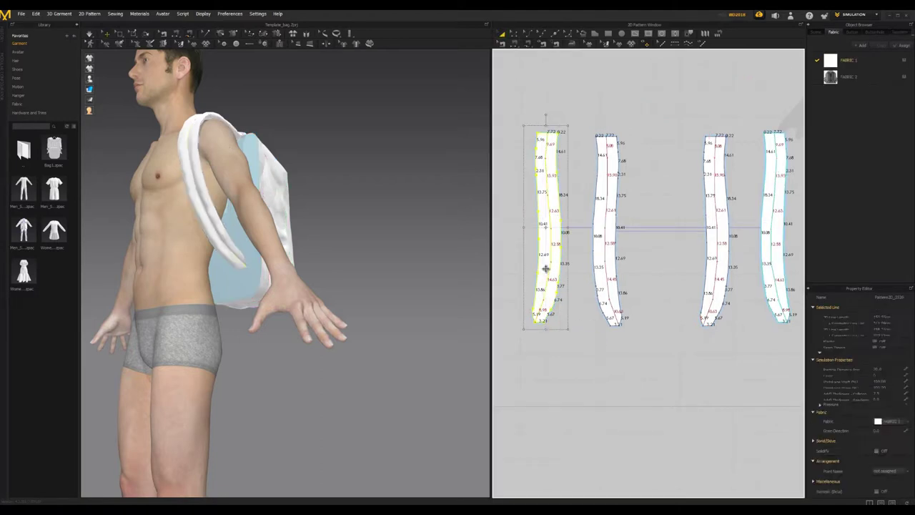
left_click(600, 274)
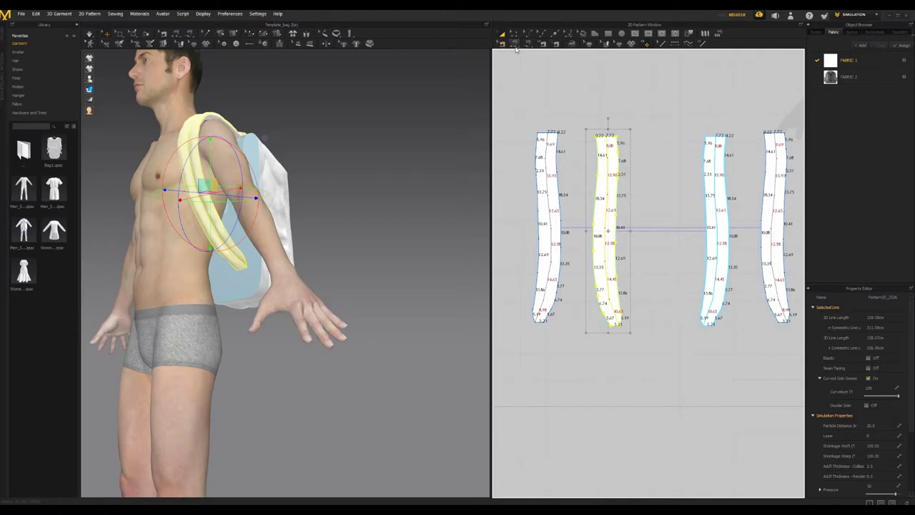
Sew the bottom edge of the shoulder strap to the rounded lower outer corner of the back panel.
key("k")
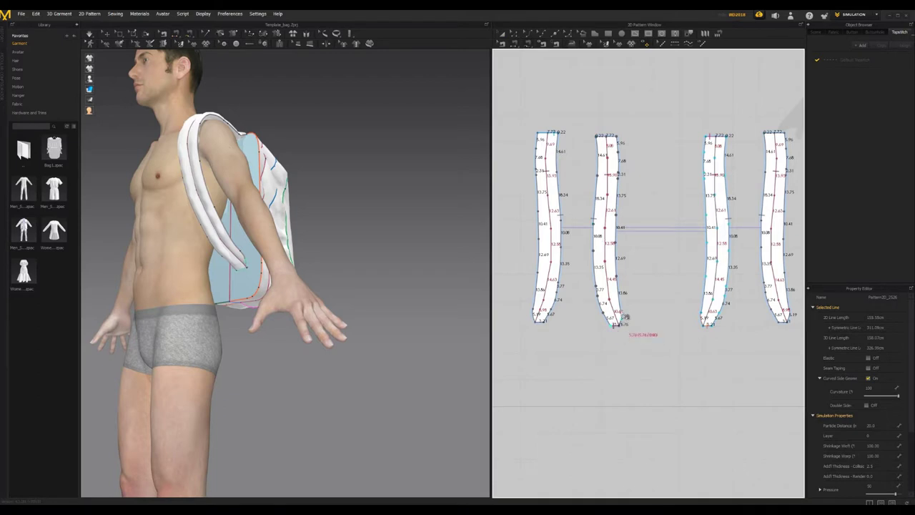
middle_click_drag(664, 279, 499, 294)
scroll(700, 272, "down", 3)
middle_click_drag(721, 199, 630, 198)
scroll(738, 189, "down", 1)
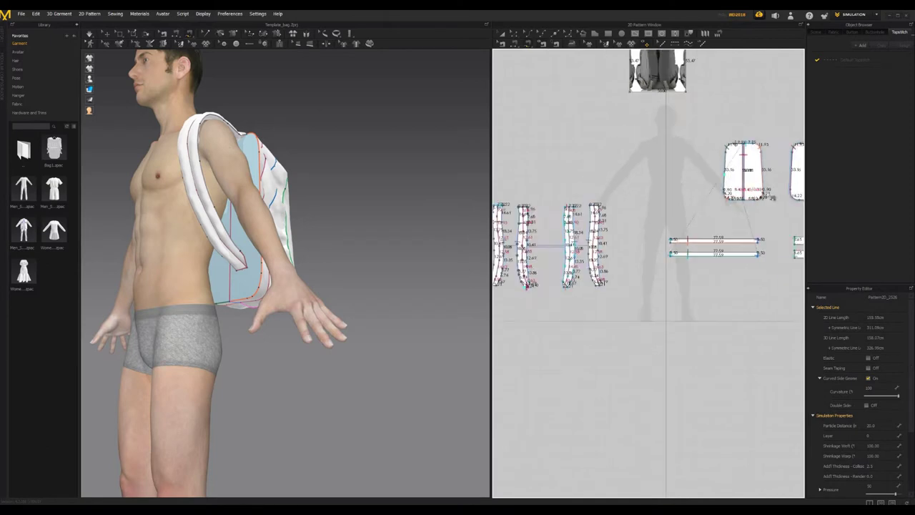
scroll(744, 193, "up", 6)
middle_click_drag(728, 207, 633, 220)
scroll(633, 220, "up", 4)
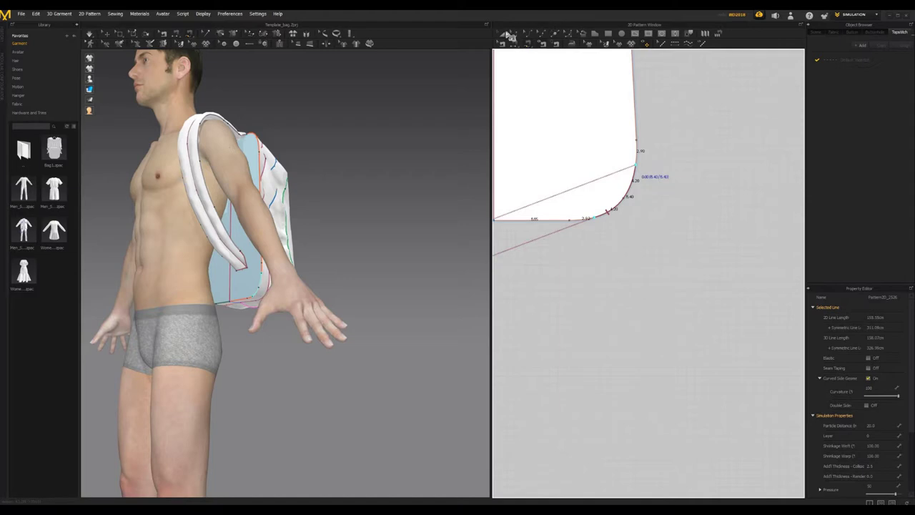
Simulate the garment so the lower strap ends attach to the bag, and stop the simulation.
left_click(89, 34)
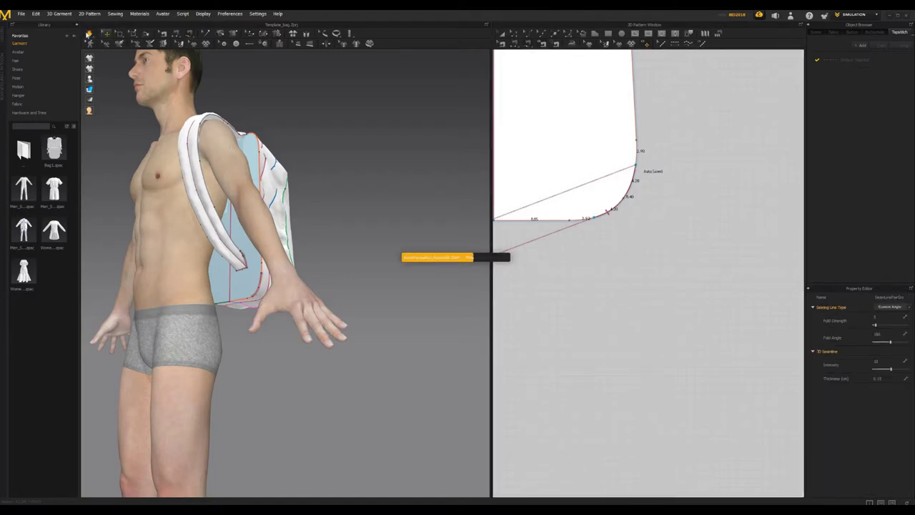
key("space")
right_click_drag(400, 305, 136, 261)
right_click_drag(402, 255, 294, 220)
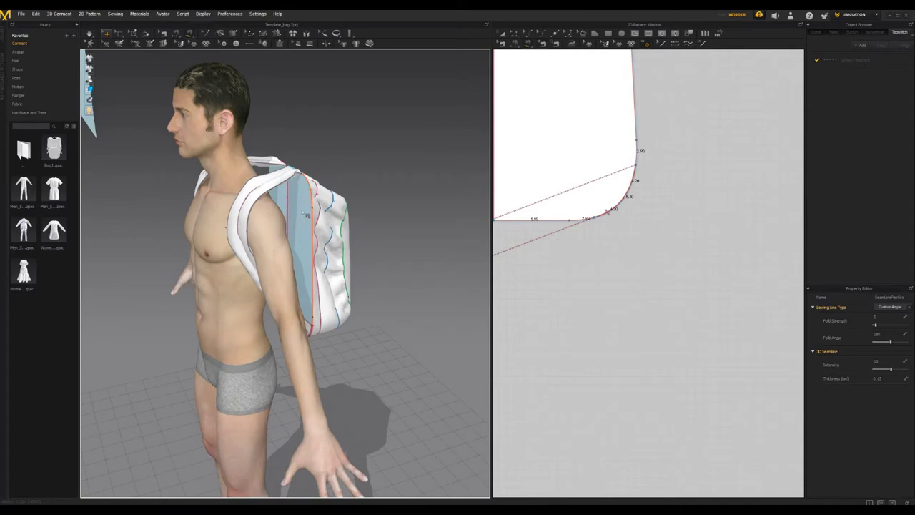
Unfreeze the frozen back panel pieces of the bag.
left_click(420, 188)
left_click(106, 34)
right_click(301, 217)
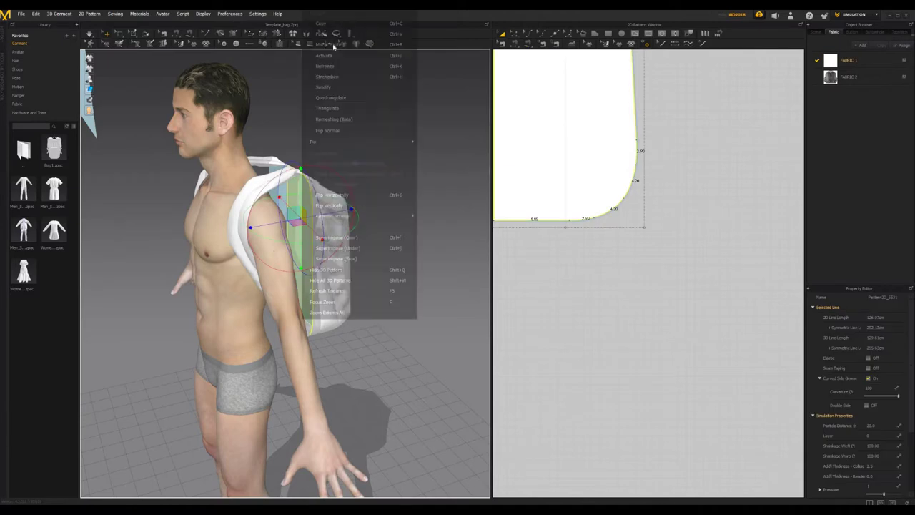
left_click(329, 68)
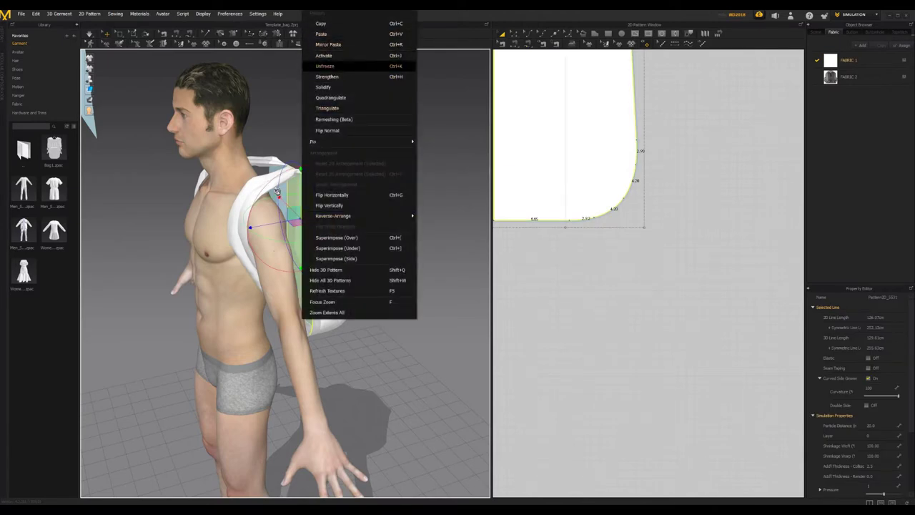
right_click(272, 169)
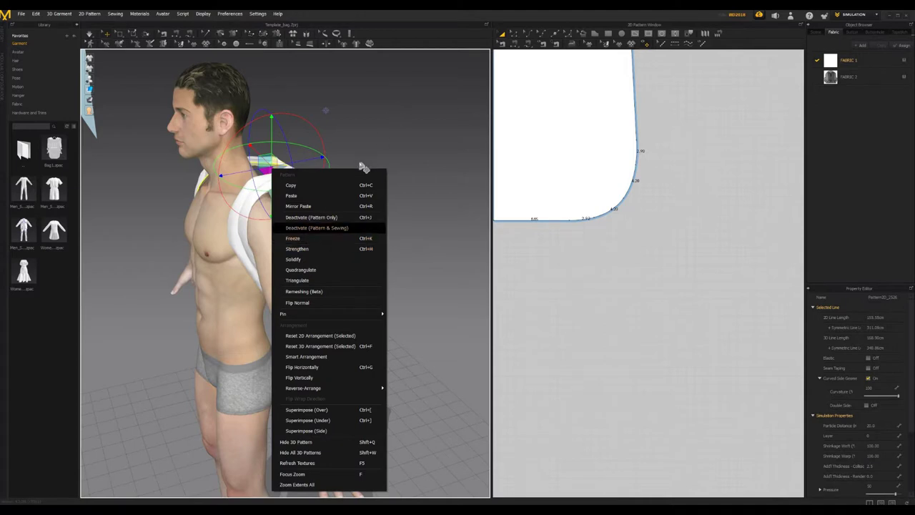
left_click(271, 170)
left_click(272, 169)
right_click(272, 169)
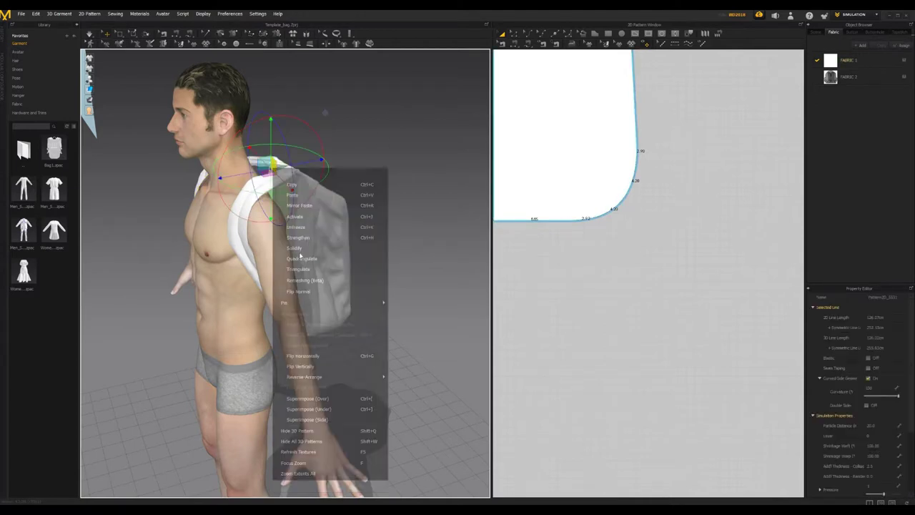
left_click(306, 227)
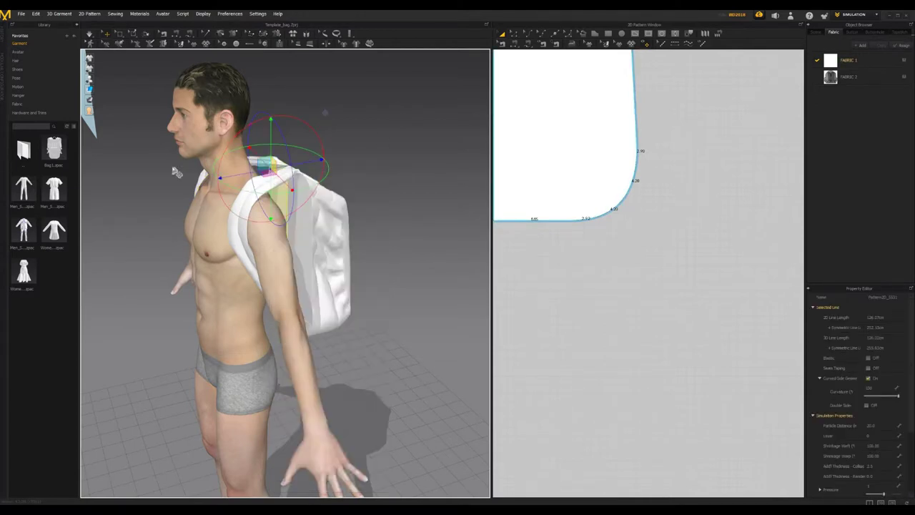
Simulate the unfrozen bag and pull the left shoulder strap into place from behind the avatar.
left_click(293, 146)
right_click_drag(293, 146, 168, 93)
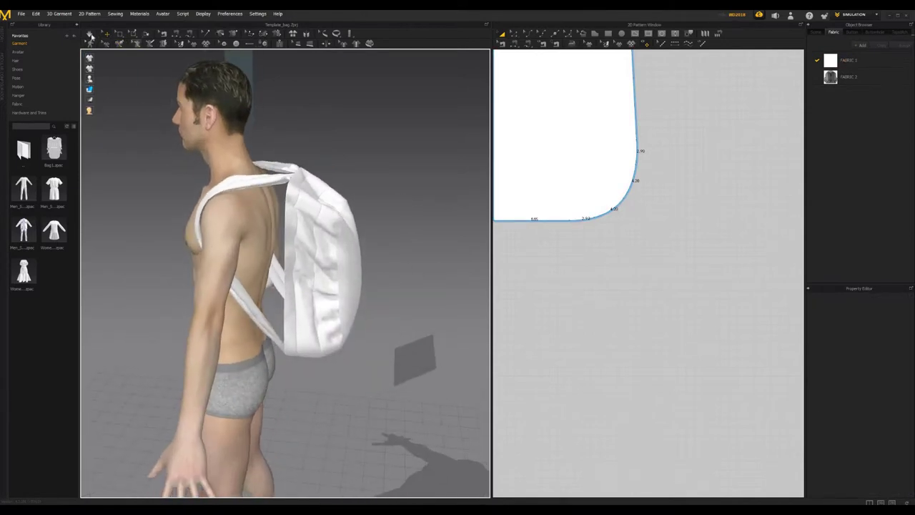
right_click_drag(368, 198, 264, 192)
left_click(264, 192)
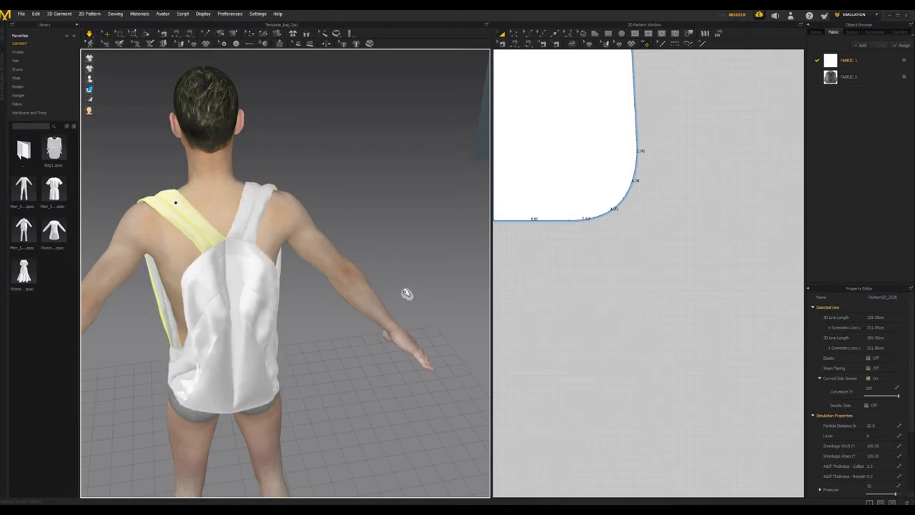
right_click_drag(362, 234, 230, 250)
Pull the bag's upper panels during simulation to settle the bag against the avatar's back.
left_click_drag(230, 250, 226, 178)
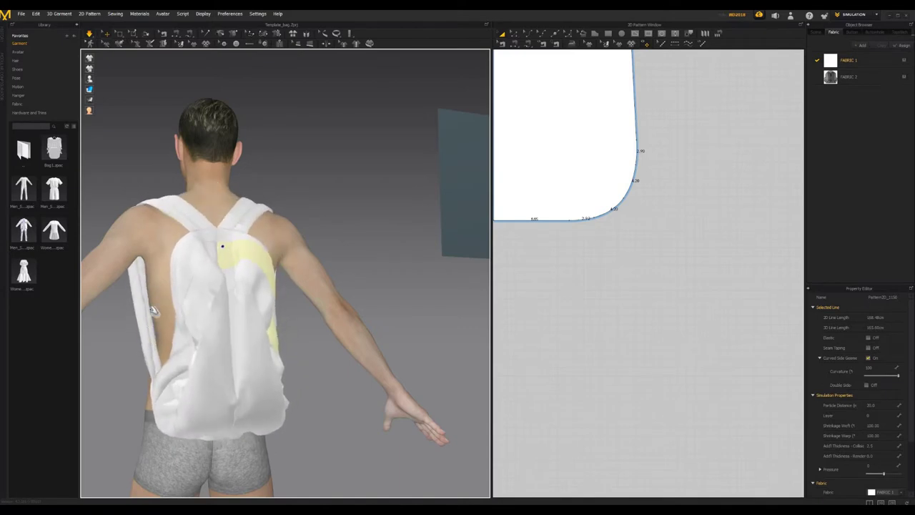
left_click(152, 309)
left_click_drag(247, 238, 218, 209)
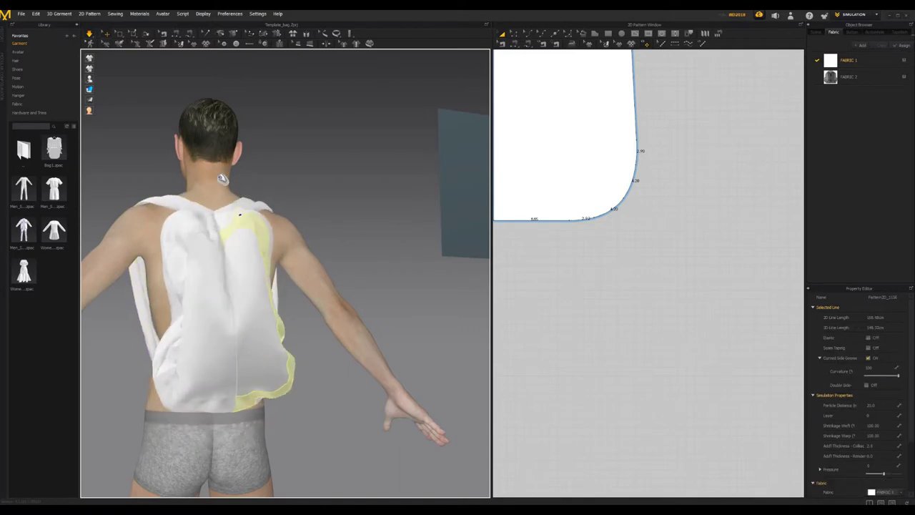
right_click_drag(354, 296, 353, 349)
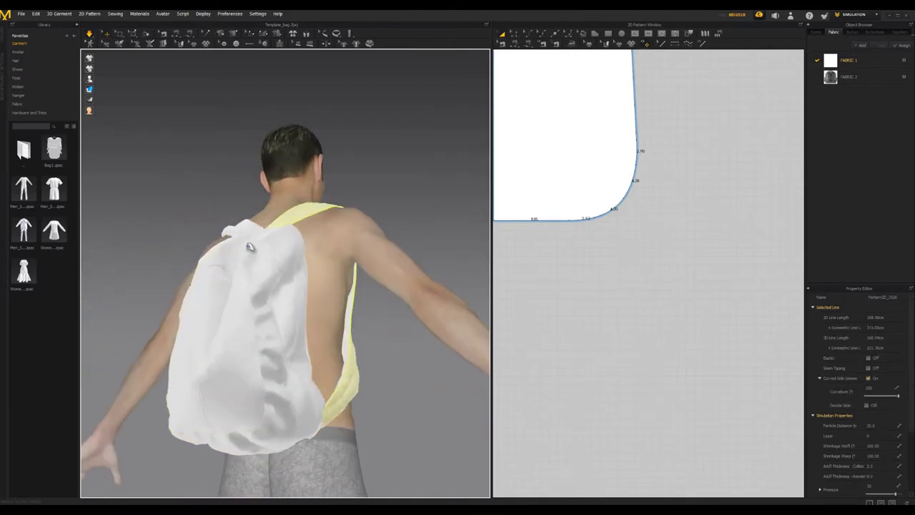
left_click_drag(261, 230, 210, 325)
Raise the pressure of the bag's two front panels, simulate the inflation, and reduce the pressure again.
left_click(206, 322, "shift")
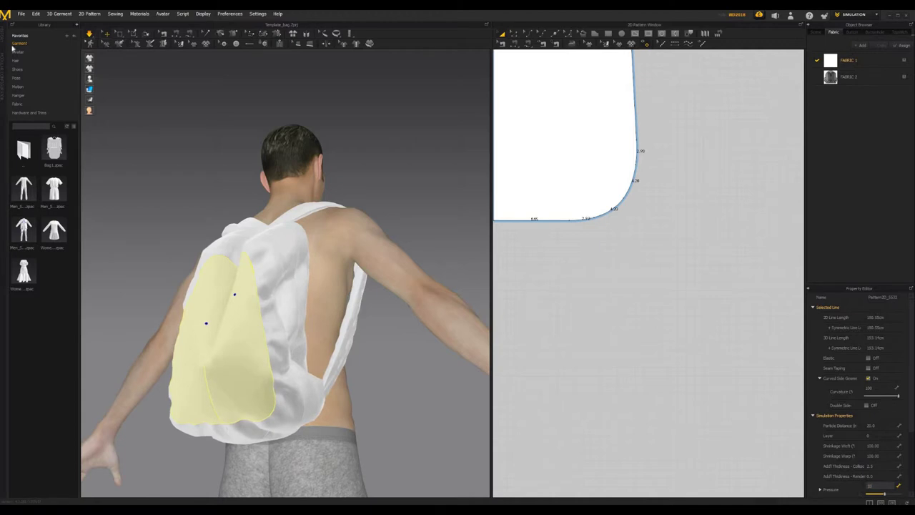
left_click(92, 35)
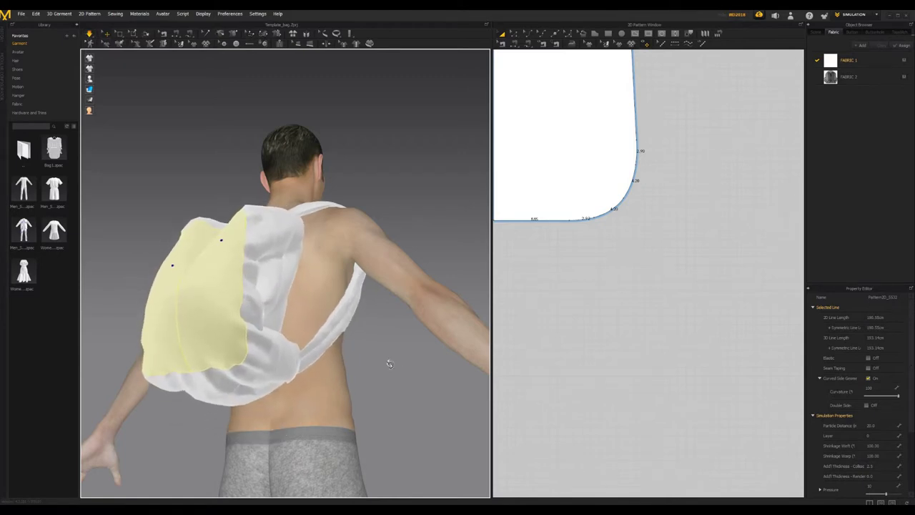
right_click_drag(388, 364, 216, 315)
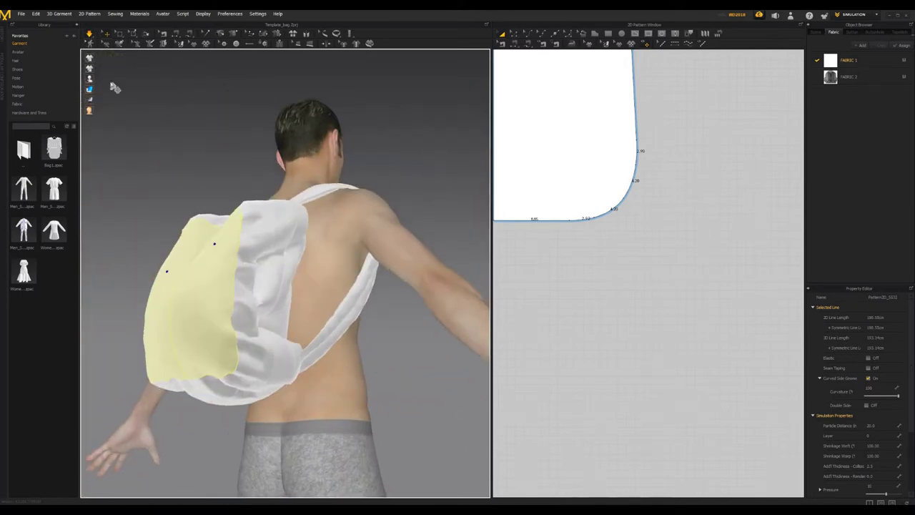
left_click(90, 33)
left_click(869, 486)
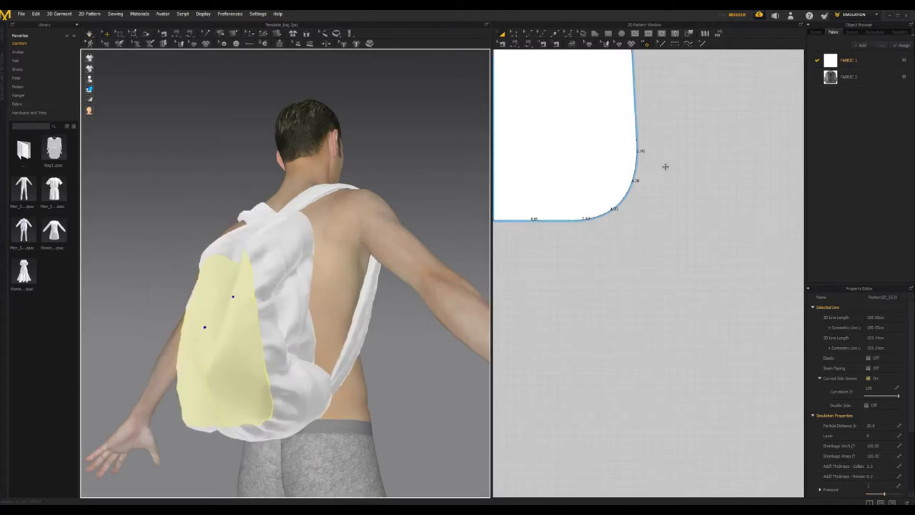
Adjust the pressure of both halves of the panel next to the back panel and simulate the bag briefly.
scroll(663, 186, "down", 10)
middle_click_drag(652, 187, 594, 208)
scroll(595, 208, "up", 5)
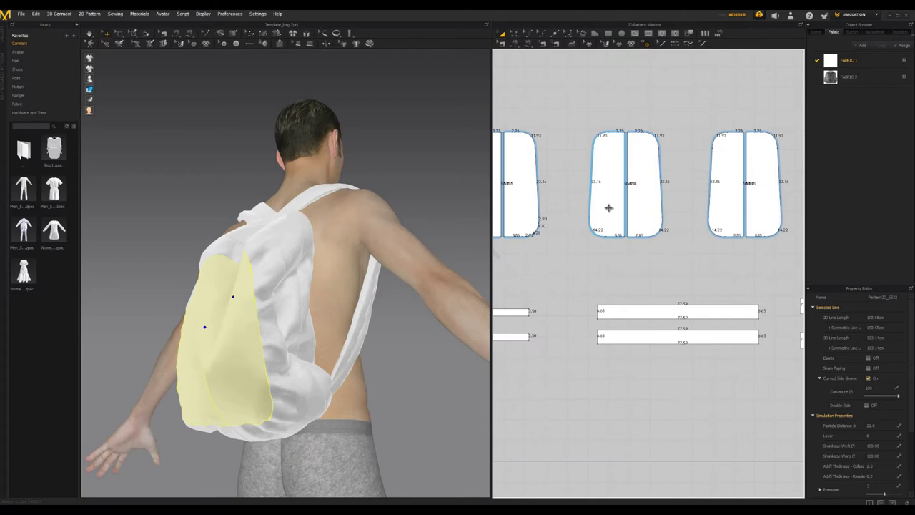
left_click(642, 210)
left_click(645, 218)
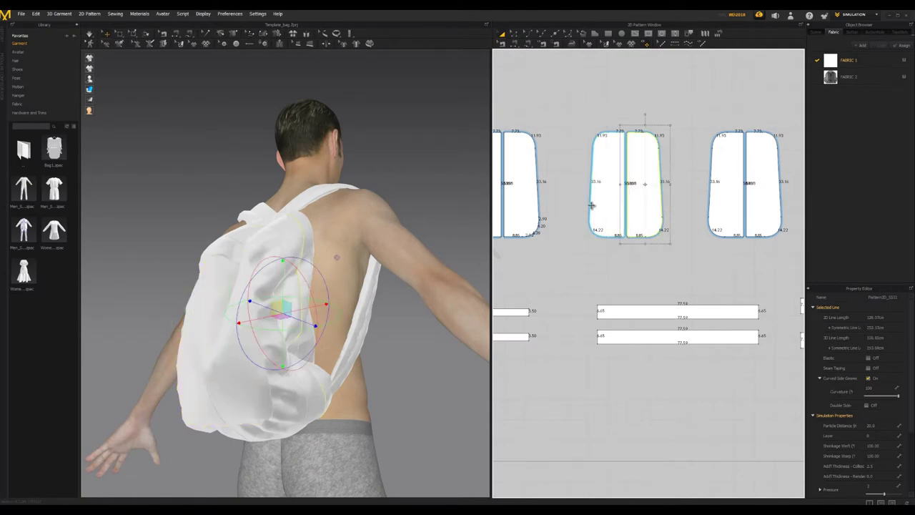
left_click(610, 209, "shift")
left_click(880, 485)
left_click(90, 33)
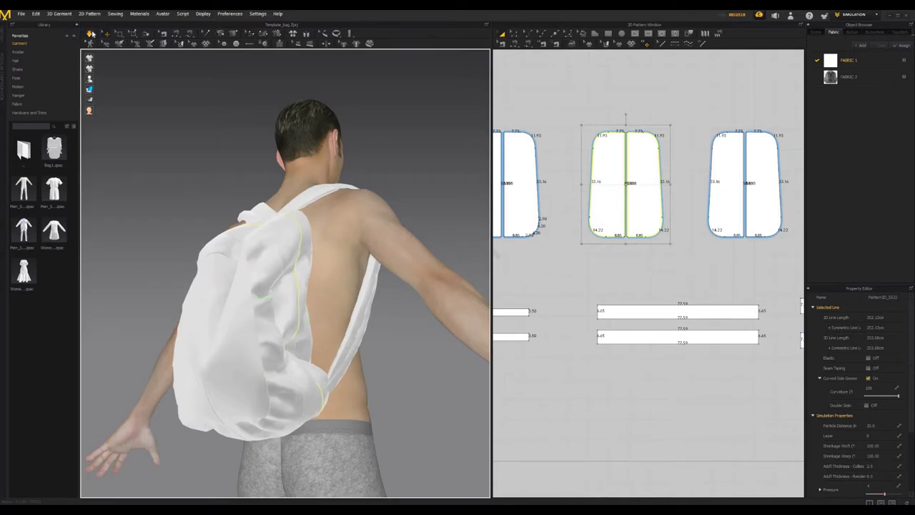
key("space")
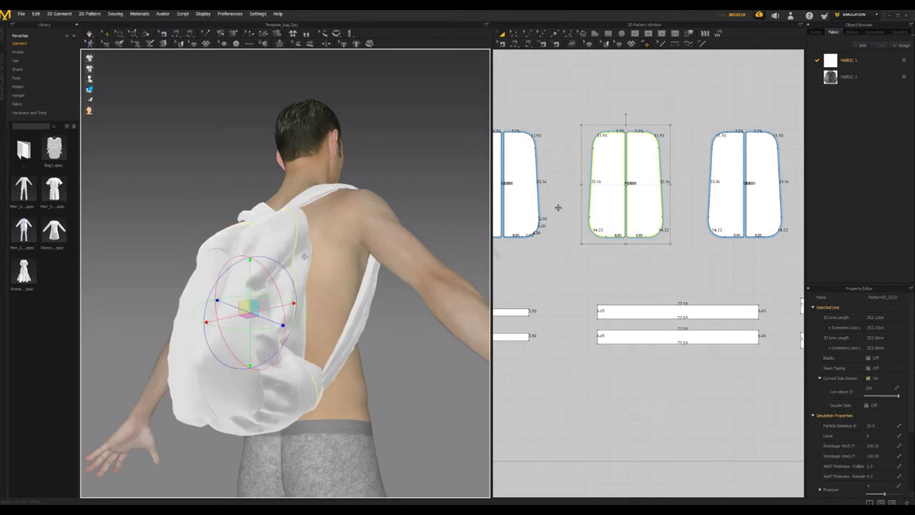
Adjust the pressure of both halves of the third full-size panel and simulate the bag to fill it out.
scroll(661, 224, "down", 3)
left_click(690, 236)
left_click(686, 227, "shift")
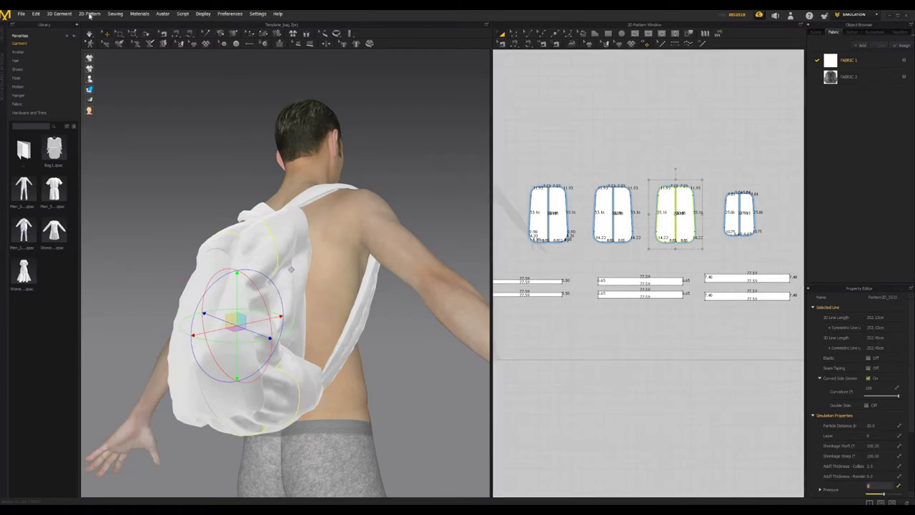
left_click(89, 34)
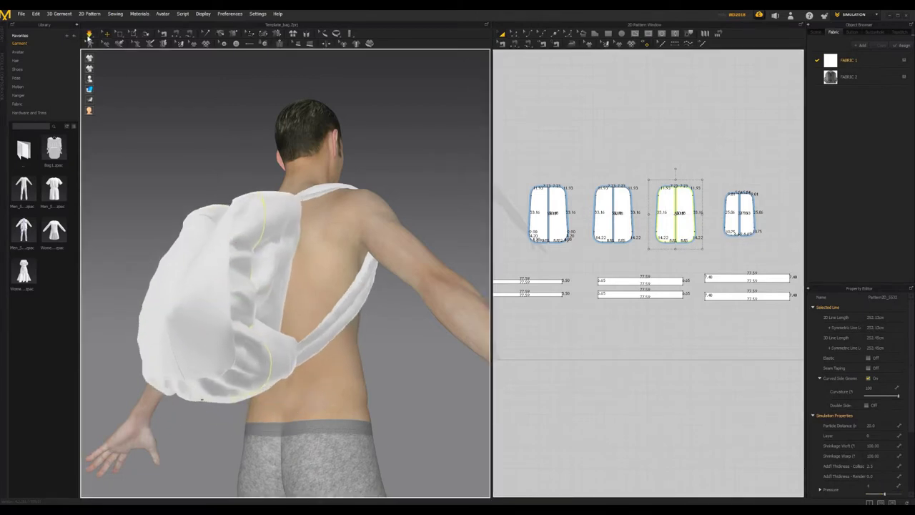
key("space")
right_click_drag(412, 357, 351, 379)
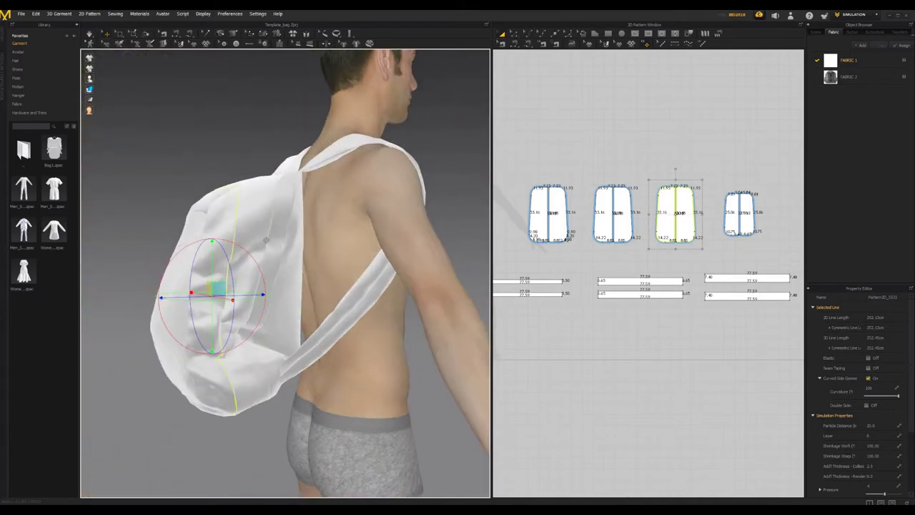
Change the pressure of the third full-size panel again, simulate the bag, and inspect its shape from behind.
left_click(874, 486)
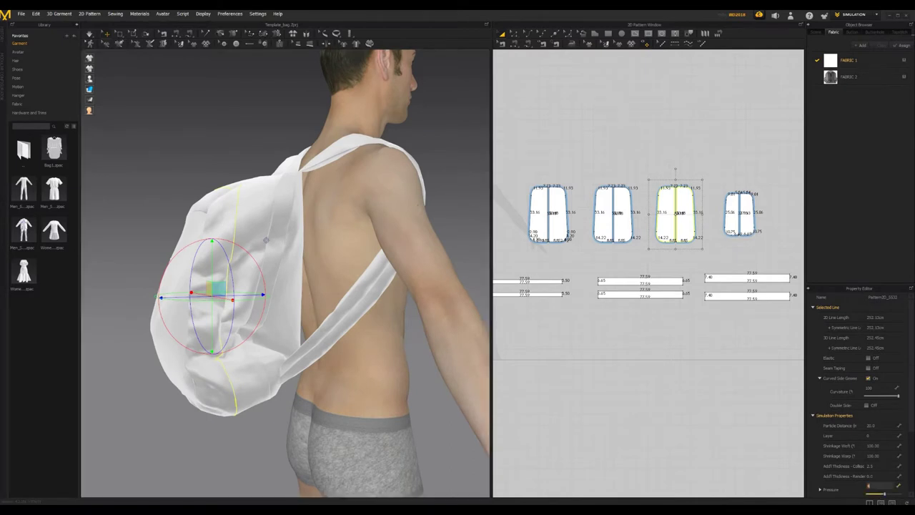
left_click(90, 34)
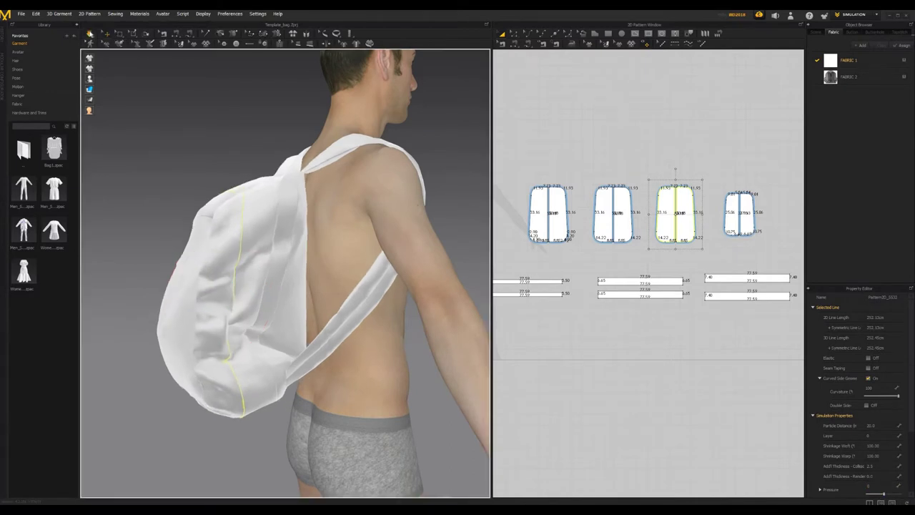
key("space")
mouse_move(290, 356)
right_mouse_down()
mouse_move(326, 354)
mouse_move(294, 370)
right_mouse_up()
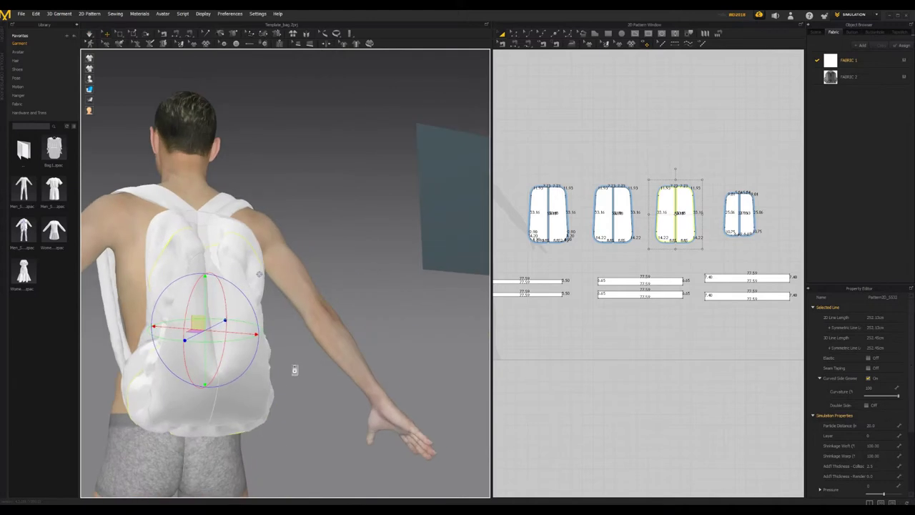
scroll(380, 371, "down", 5)
right_click_drag(400, 419, 250, 272)
left_click(184, 232)
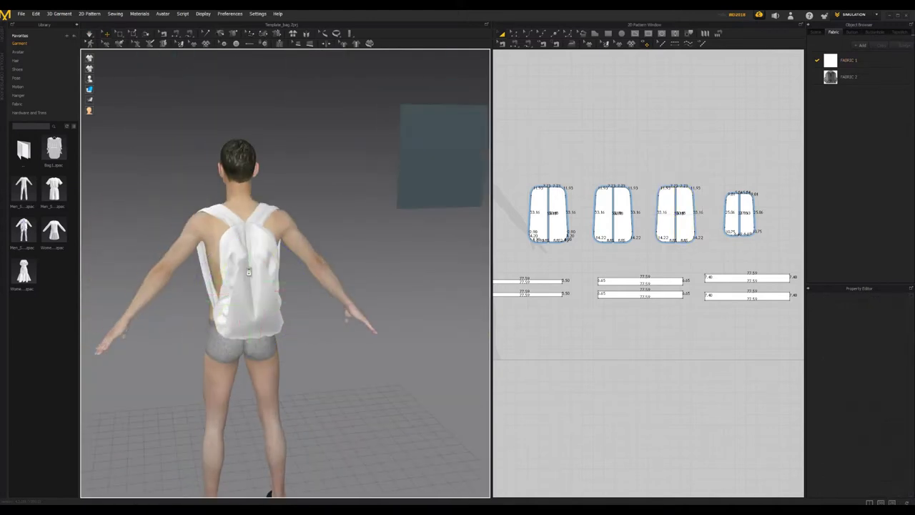
Simulate the bag while pulling the outer 7.40-wide gusset strips and the small front panel outward to both sides.
scroll(184, 241, "down", 3)
scroll(184, 241, "up", 8)
middle_click_drag(171, 236, 149, 228)
left_click(149, 228)
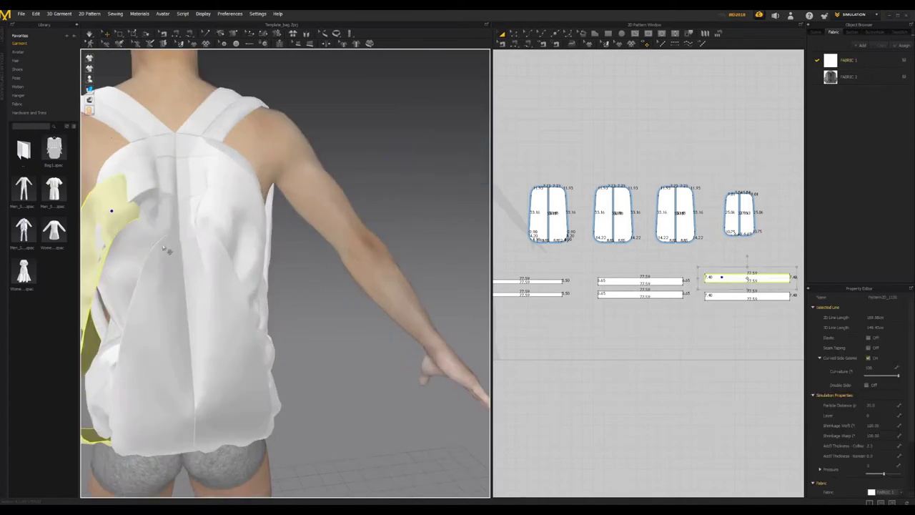
left_click(93, 33)
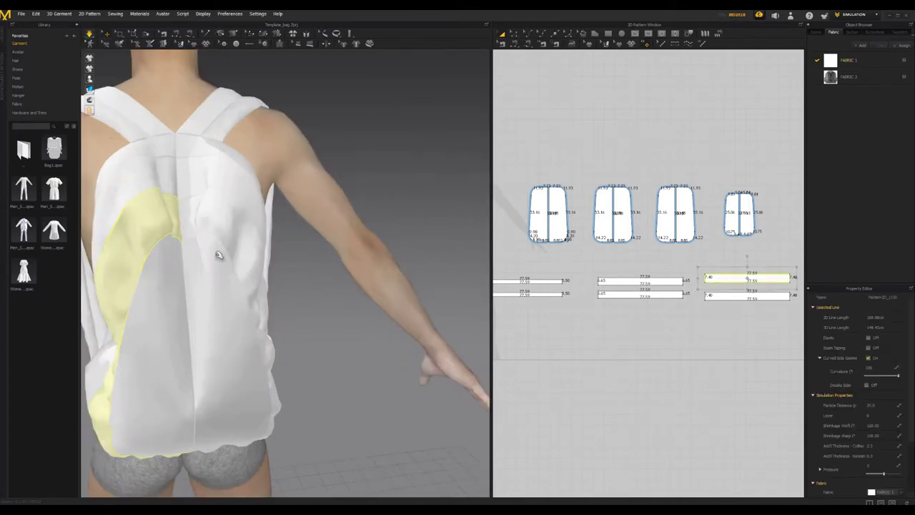
left_click_drag(221, 246, 288, 232)
left_click_drag(171, 220, 118, 206)
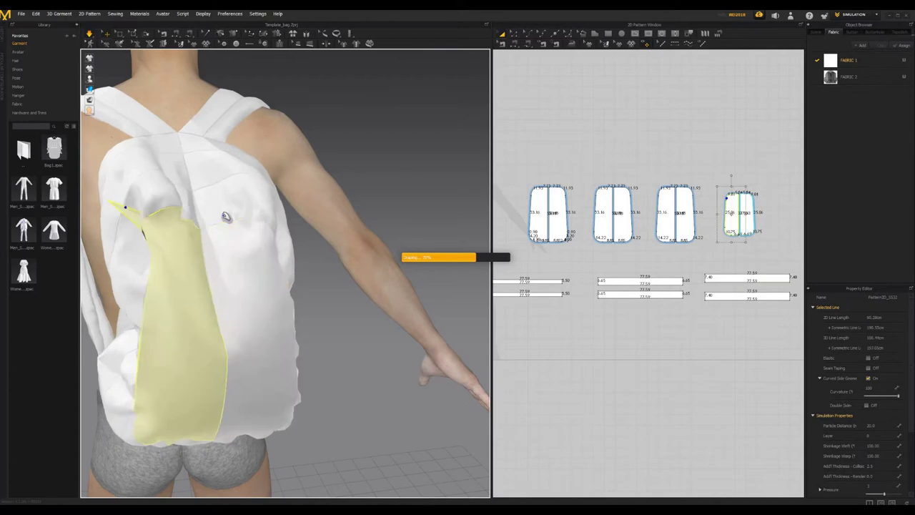
left_click_drag(218, 233, 261, 229)
left_click_drag(140, 217, 118, 213)
Pull the tops of the outer gusset strips near the centre seam to straighten them during simulation.
right_click_drag(191, 200, 182, 236)
left_click(182, 211)
mouse_move(198, 229)
left_mouse_down()
mouse_move(160, 221)
mouse_move(179, 239)
mouse_move(171, 186)
mouse_move(202, 220)
left_mouse_up()
left_click(198, 225)
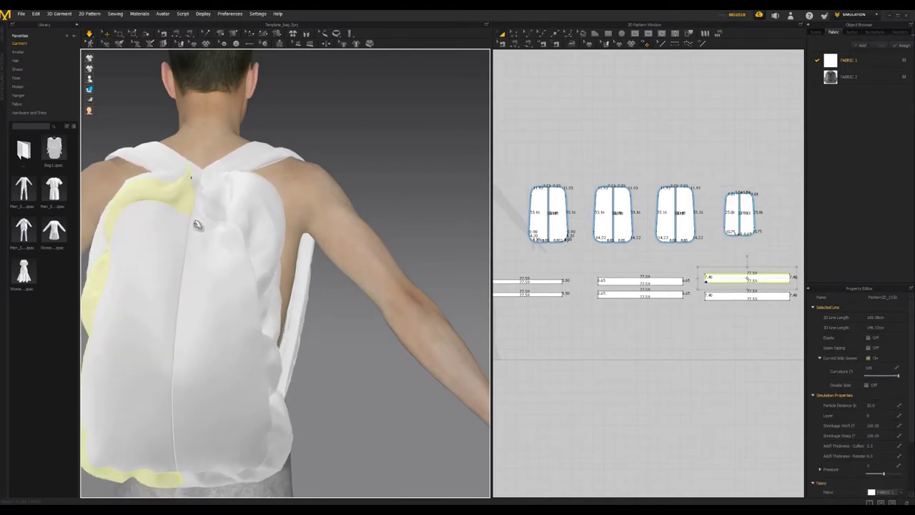
left_click(201, 181)
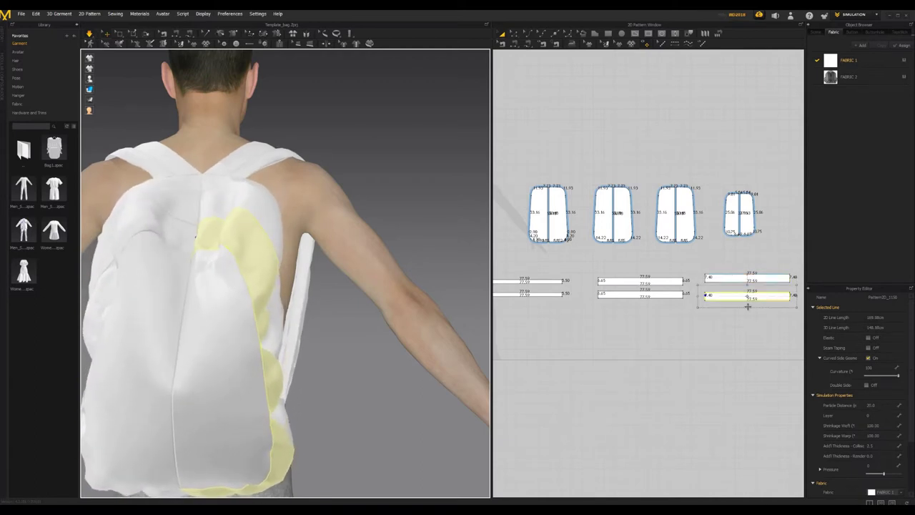
Change the pressure of both 7.40-wide gusset strips together and simulate the bag.
left_click(742, 279)
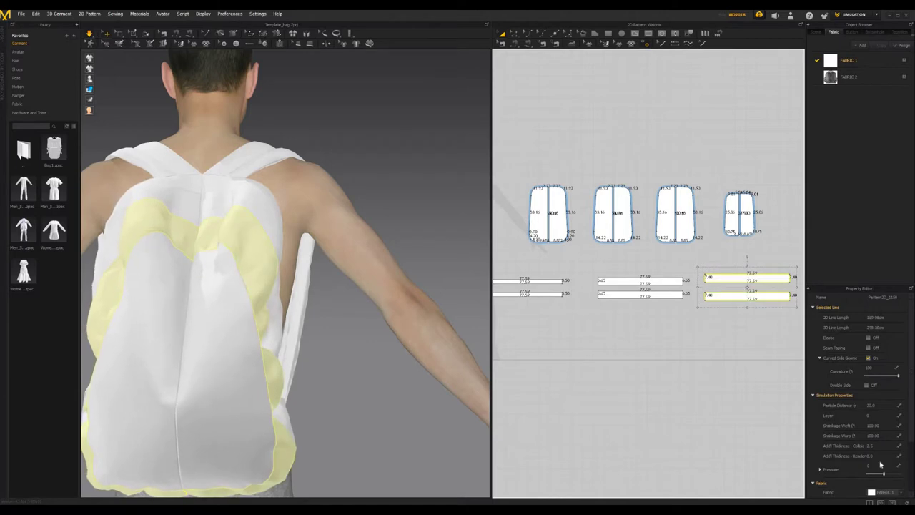
left_click_drag(874, 466, 861, 476)
type("5")
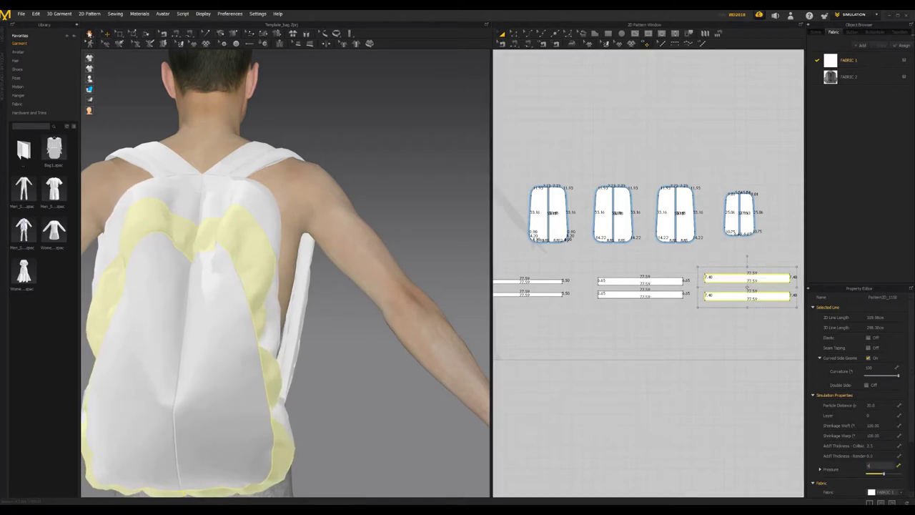
left_click(89, 34)
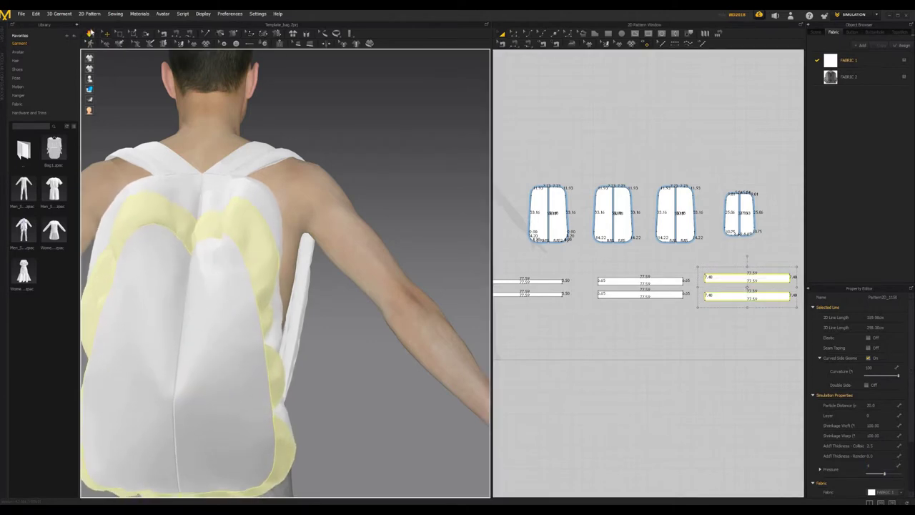
scroll(301, 337, "down", 5)
right_click_drag(200, 334, 269, 304)
Raise the pressure of both 7.40-wide gusset strips strongly and simulate the inflation.
left_click(870, 466)
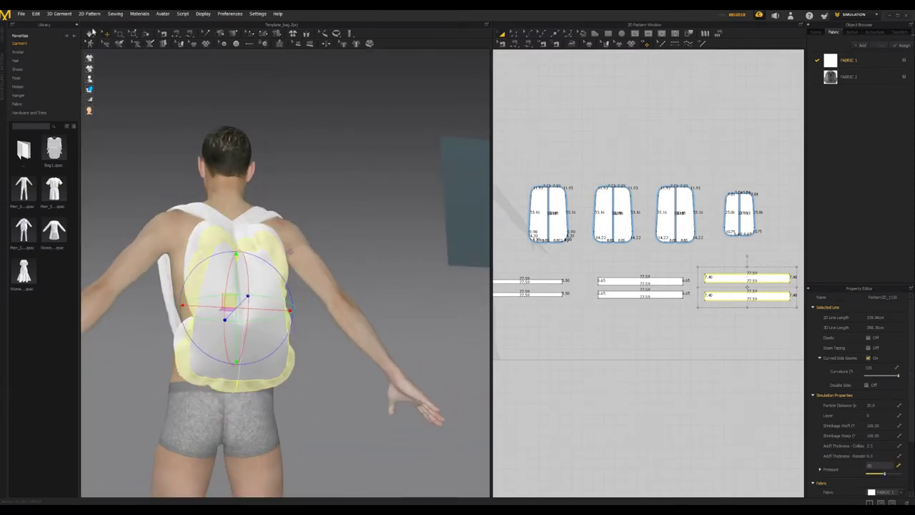
left_click(90, 34)
key("space")
right_click_drag(312, 266, 331, 252)
Reduce the pressure of both 7.40-wide gusset strips in stages, simulating the bag after each change.
left_click(870, 466)
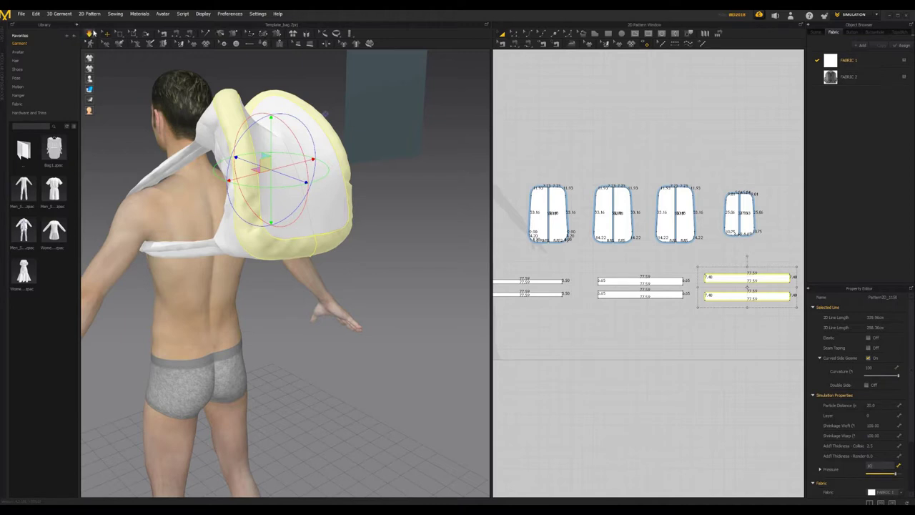
left_click(91, 33)
key("space")
right_click_drag(394, 244, 293, 239)
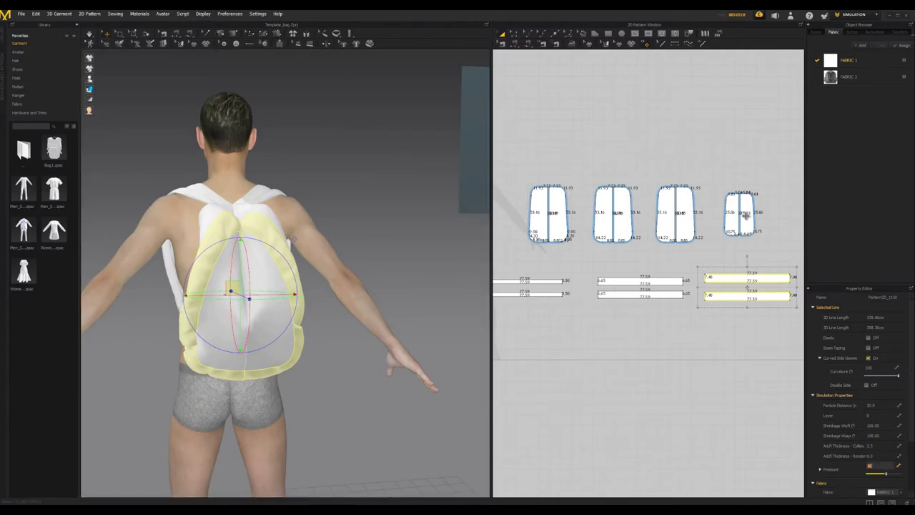
left_click(89, 34)
key("space")
right_click_drag(358, 439, 289, 256)
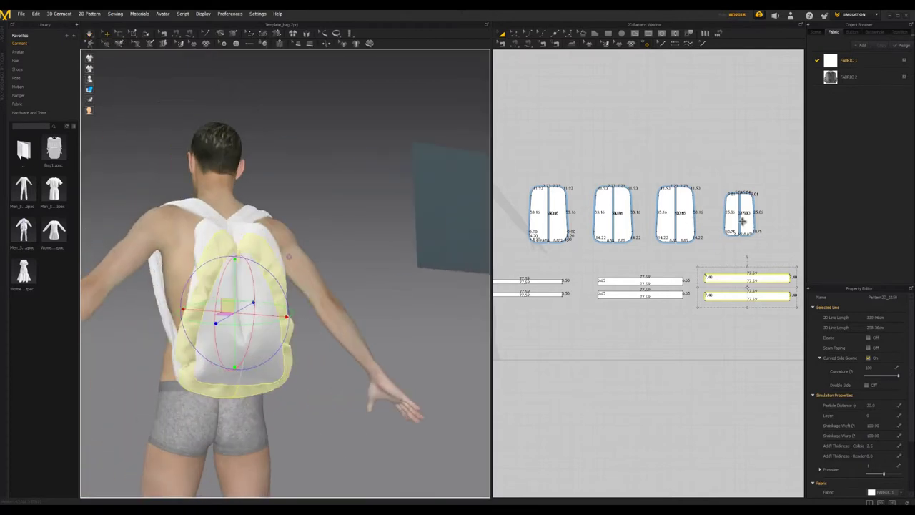
Set the pressure of both halves of the small front panel to 10 and simulate the bag.
left_click(738, 223)
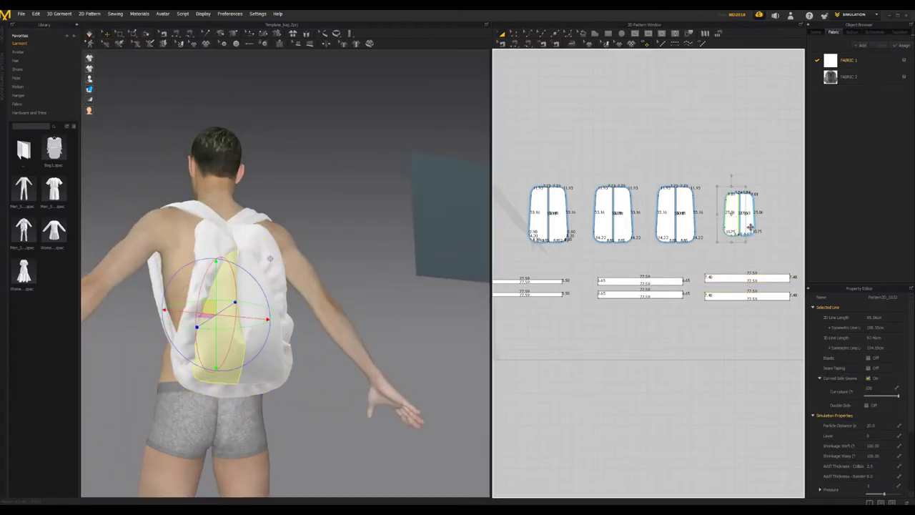
left_click(747, 219, "shift")
left_click(869, 486)
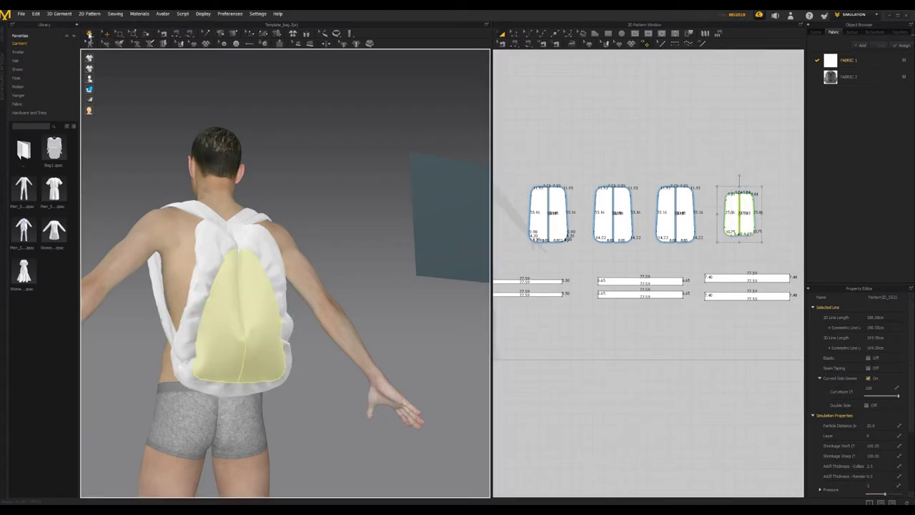
left_click(869, 486)
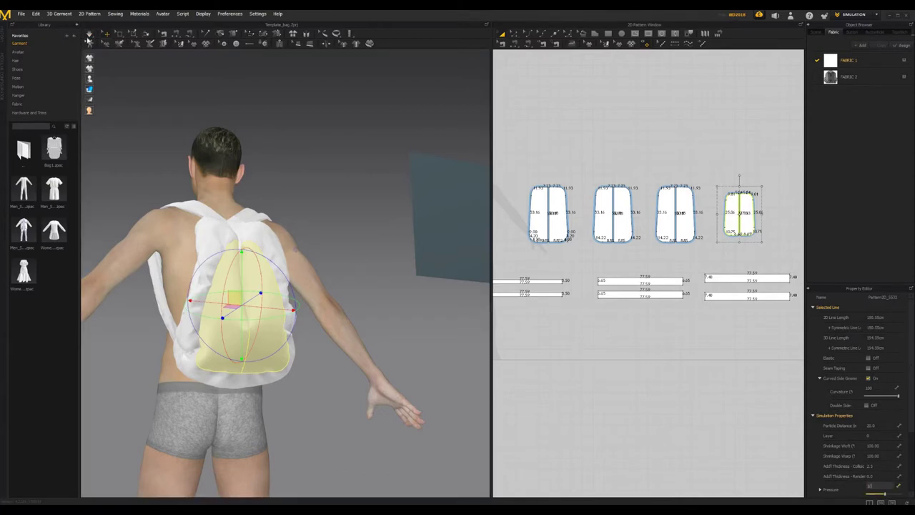
left_click(89, 33)
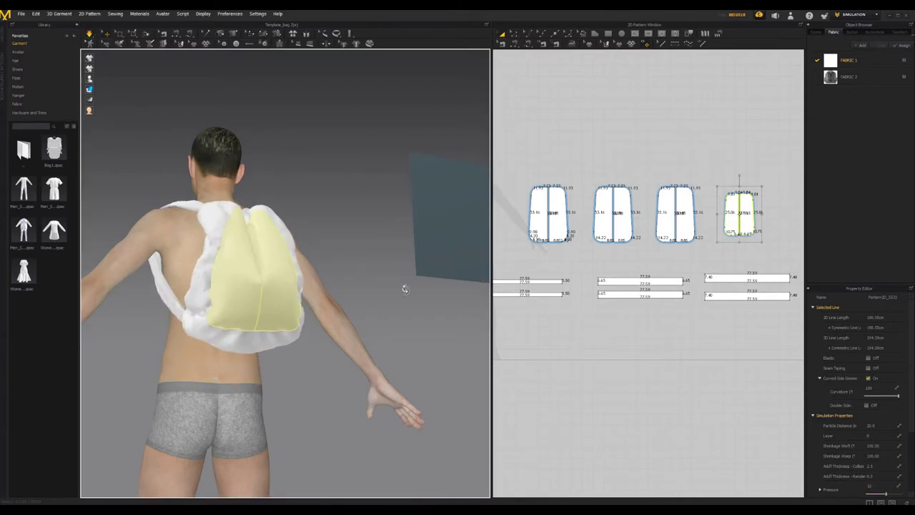
right_click_drag(405, 312, 430, 351)
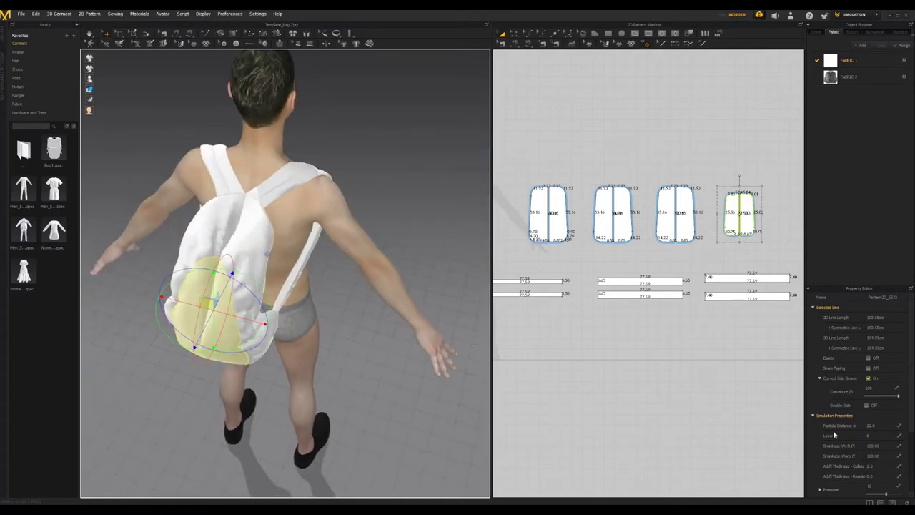
Reduce the pressure of the small front panel, adjust the lower 7.40-wide gusset strip's pressure, and simulate the bag.
left_click_drag(874, 486, 859, 477)
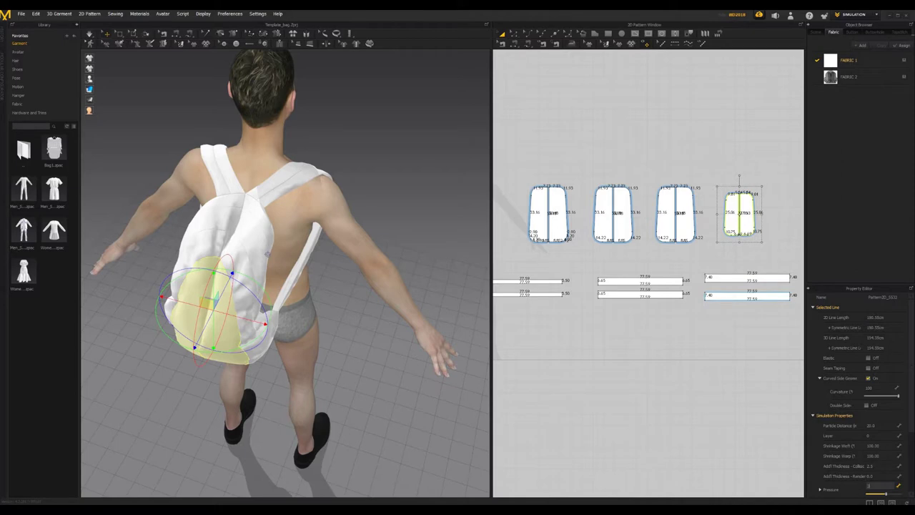
left_click(748, 296)
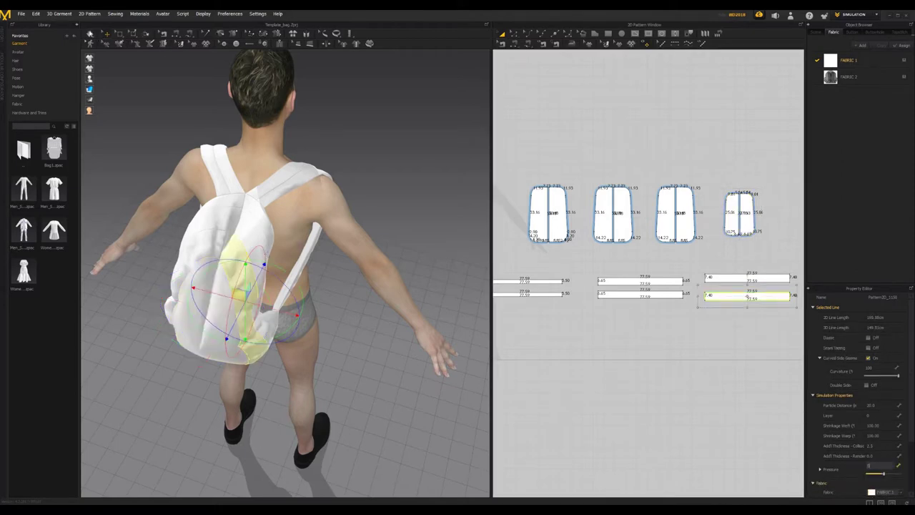
left_click(90, 33)
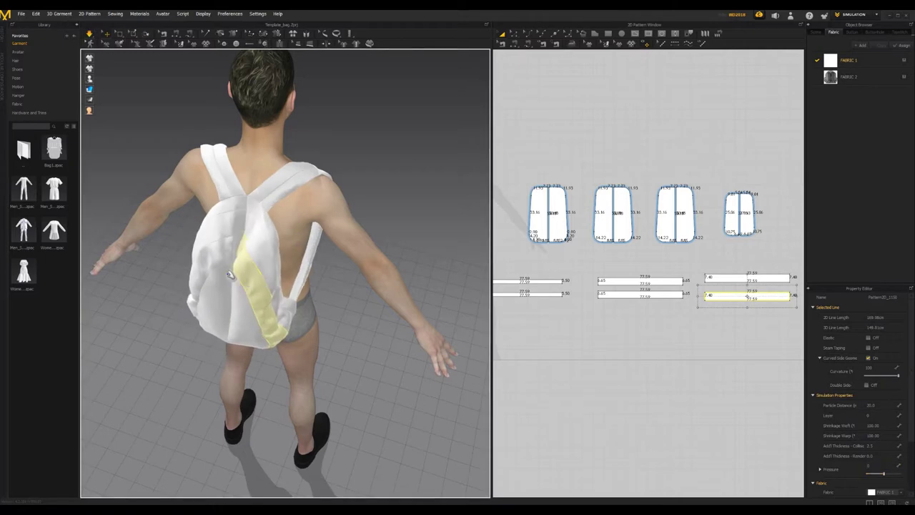
right_click_drag(230, 268, 147, 243)
Pull the small front panel and the upper gusset strips during simulation to centre the bag on the avatar's back.
left_click_drag(218, 250, 255, 248)
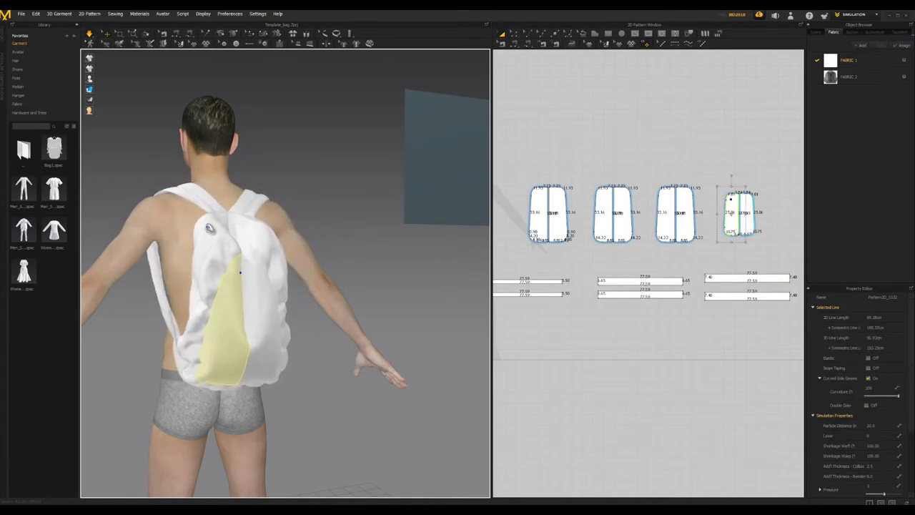
left_click_drag(194, 203, 213, 196)
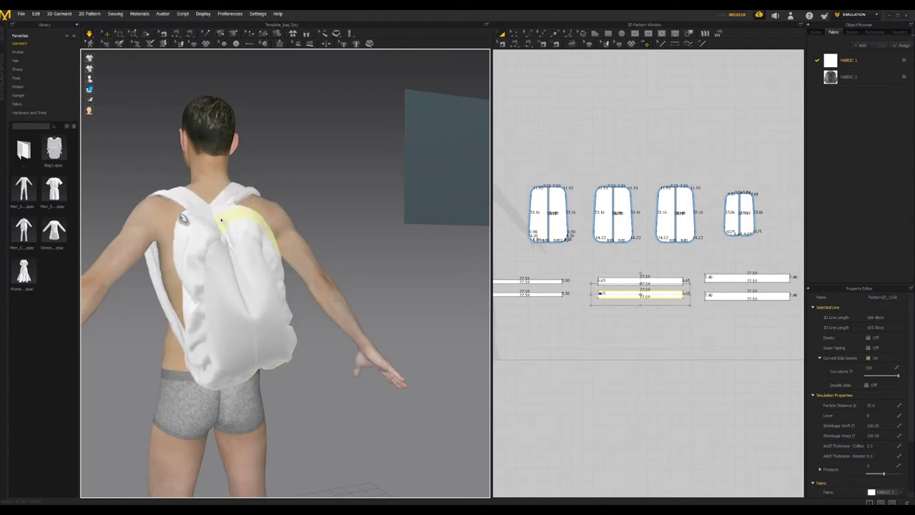
left_click(163, 247)
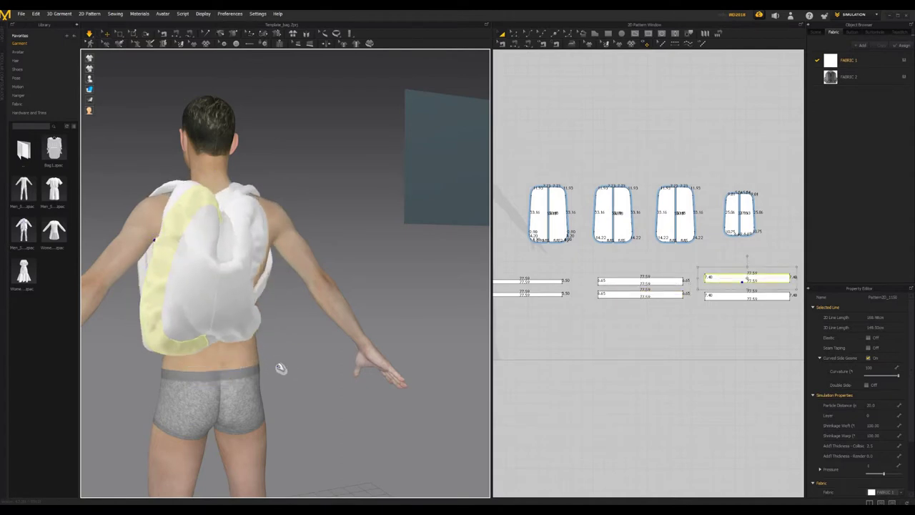
right_click_drag(272, 355, 186, 214)
left_click_drag(186, 212, 150, 161)
right_click_drag(322, 424, 291, 277)
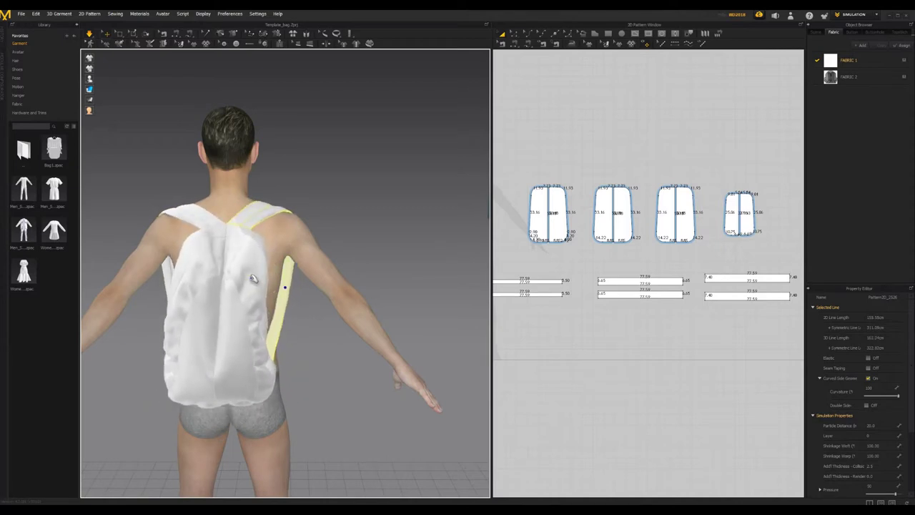
Pull the outer gusset strips and the top of the small front panel to even out the bag's front.
left_click_drag(273, 277, 175, 266)
left_click(222, 258)
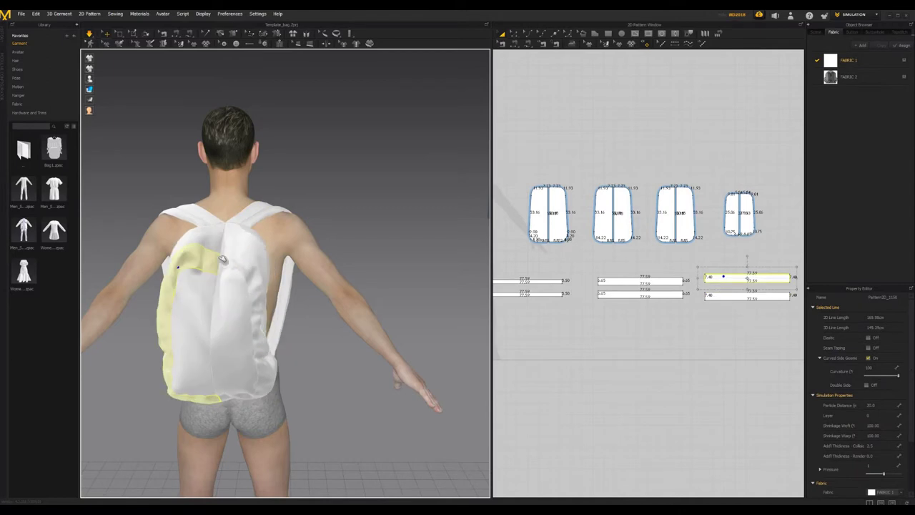
left_click(215, 245)
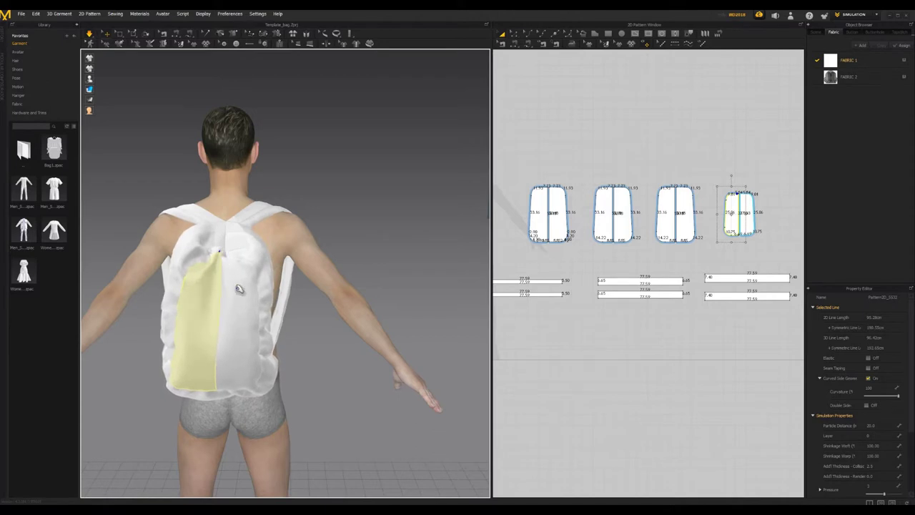
right_click_drag(289, 287, 288, 308)
left_click_drag(287, 307, 247, 285)
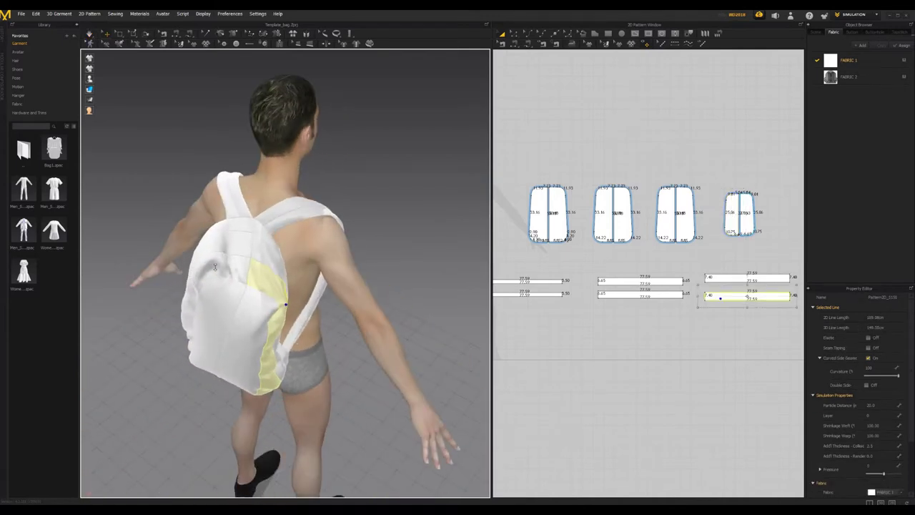
Undo the last deformation, restart the simulation, and pull the tops of the 6.65-wide gusset strips towards the neck.
key("ctrl+z")
left_click(419, 220)
right_click_drag(419, 220, 248, 180)
key("space")
left_click_drag(243, 177, 265, 168)
left_click(271, 151)
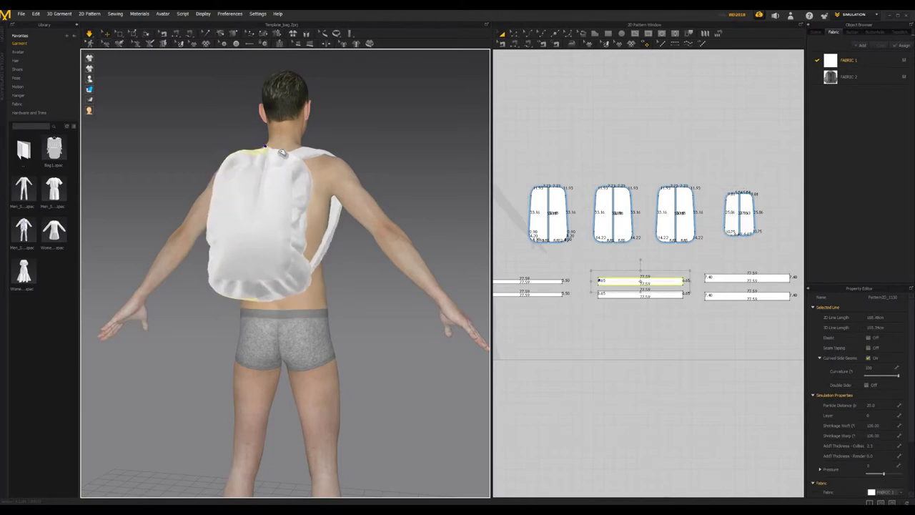
left_click(283, 151)
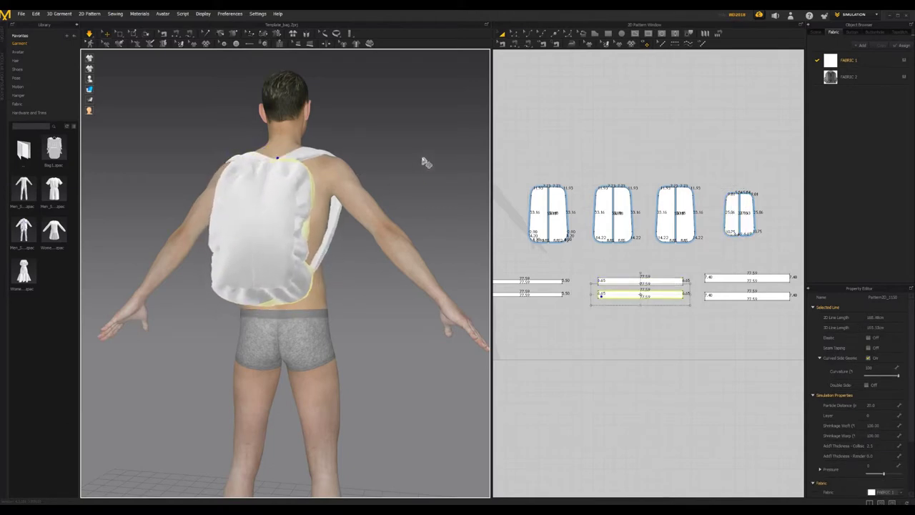
left_click(465, 245)
key("space")
Adjust the pressure of both halves of the first large bag panel, select the second panel's halves, and start the simulation.
right_click_drag(466, 244, 377, 233)
right_click_drag(376, 250, 390, 283)
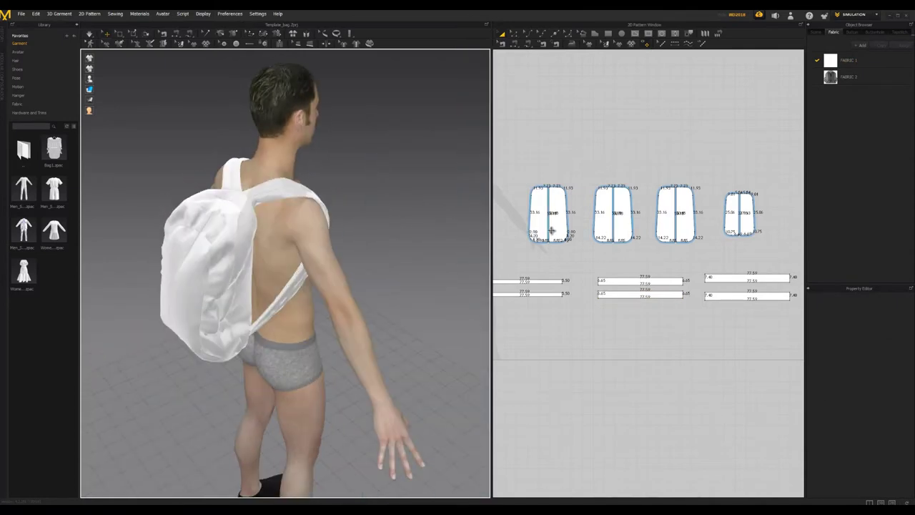
left_click(552, 231)
left_click(558, 227)
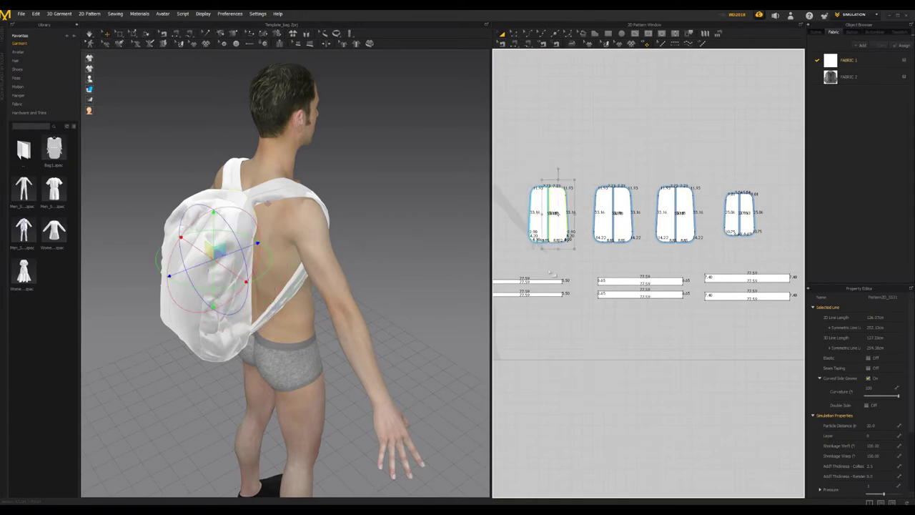
left_click(541, 228, "shift")
left_click(870, 487)
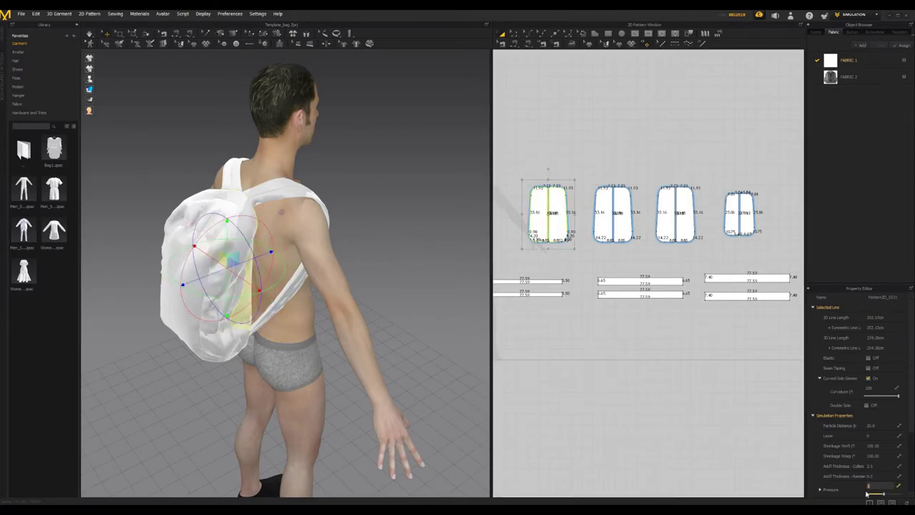
left_click(607, 231)
left_click(622, 229, "shift")
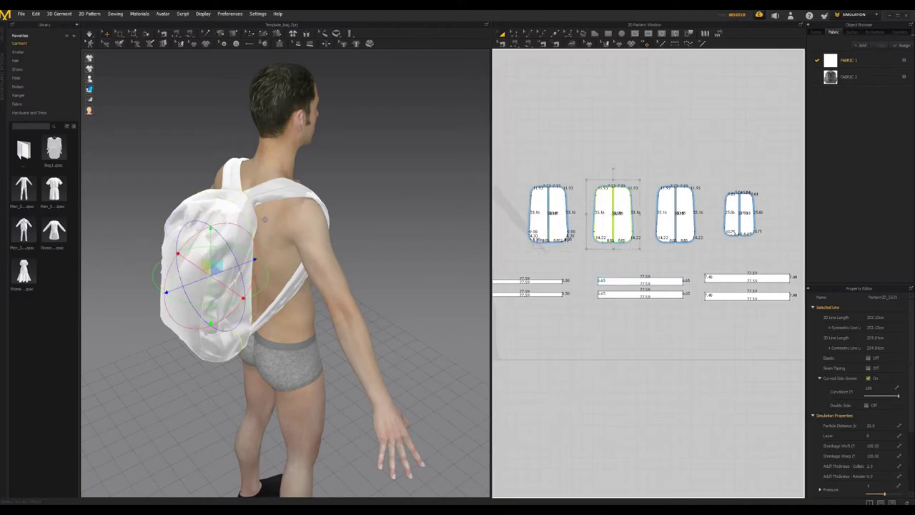
left_click(692, 229)
left_click(89, 34)
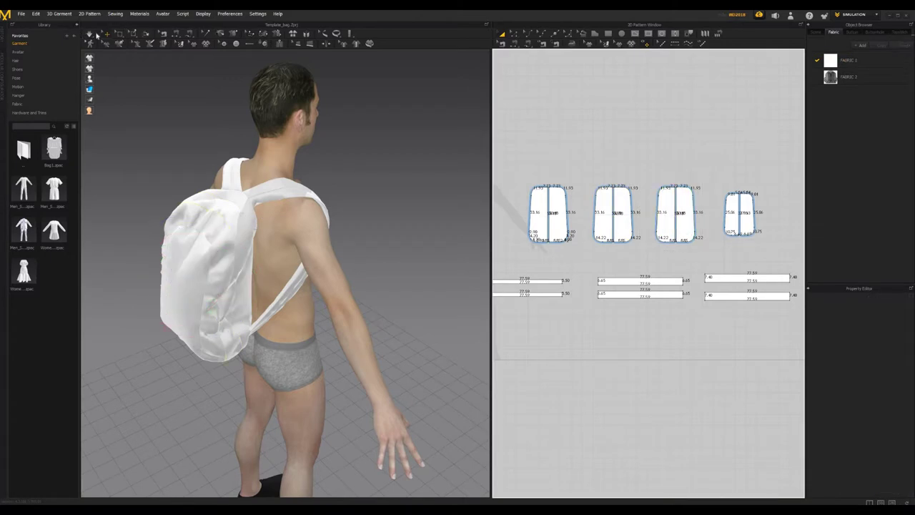
left_click(90, 34)
Pull the top of the upper 7.40-wide gusset strip up towards the neck during simulation, and stop the simulation.
right_click_drag(252, 242, 333, 213)
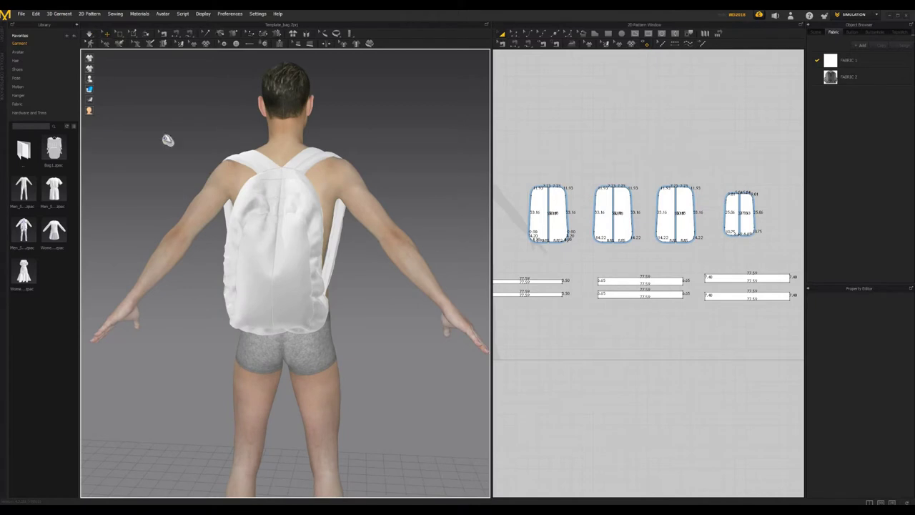
left_click(276, 190)
left_click_drag(278, 191, 260, 162)
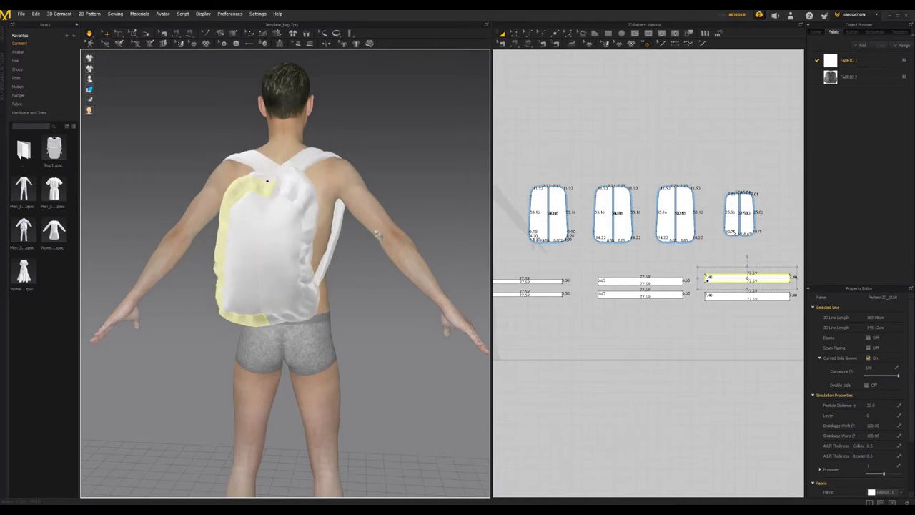
key("space")
left_click(398, 181)
right_click_drag(367, 195, 393, 214)
right_click_drag(259, 320, 260, 307)
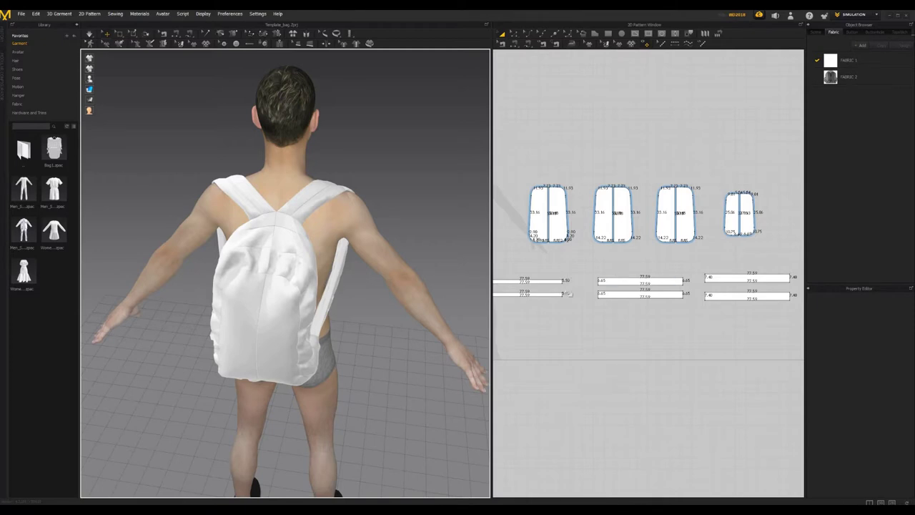
Draw an internal rectangle about 10.3 by 2.1 cm against the short edge of the upper 6.65-wide gusset strip.
scroll(583, 308, "down", 4)
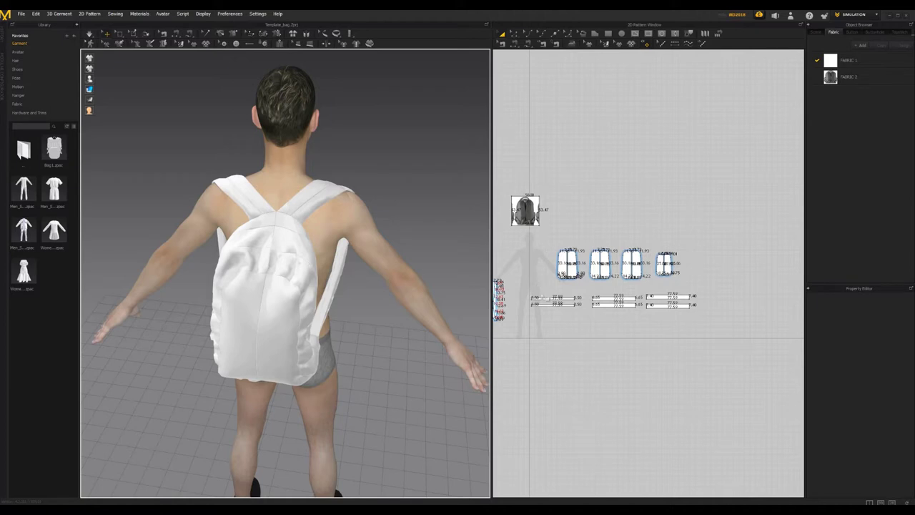
scroll(717, 281, "up", 4)
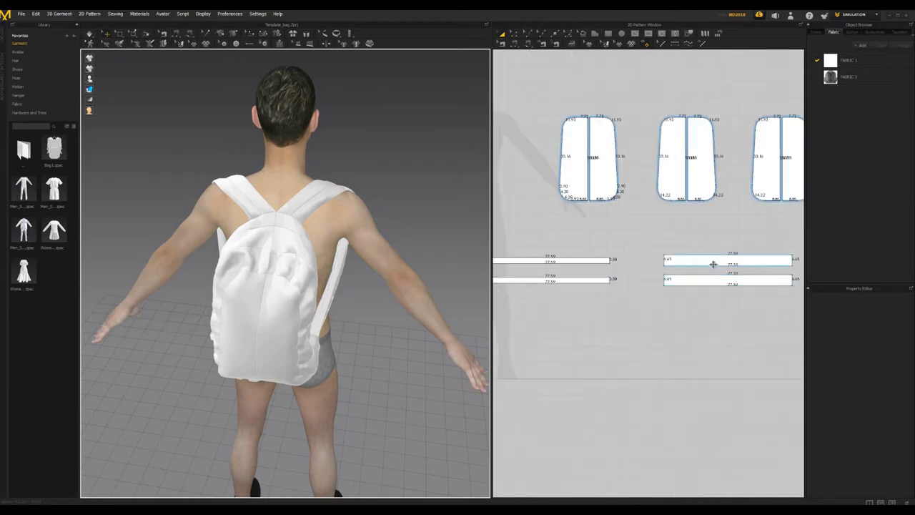
left_click(713, 264)
middle_click_drag(713, 264, 672, 214)
scroll(619, 253, "up", 5)
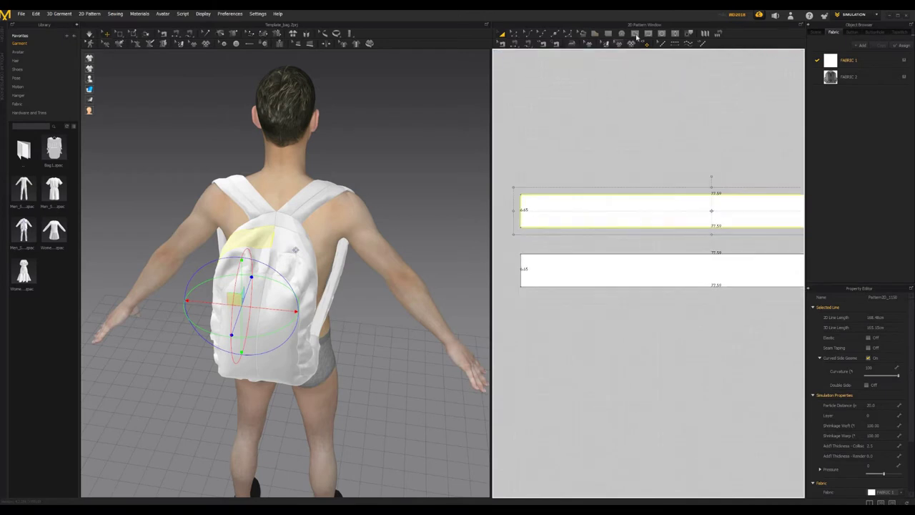
left_click(522, 203)
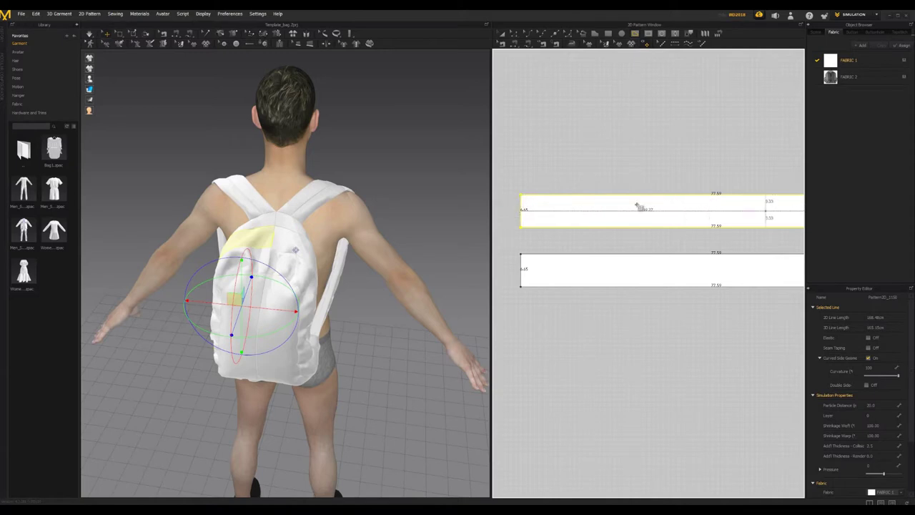
middle_click_drag(769, 206, 504, 209)
middle_click_drag(565, 218, 820, 199)
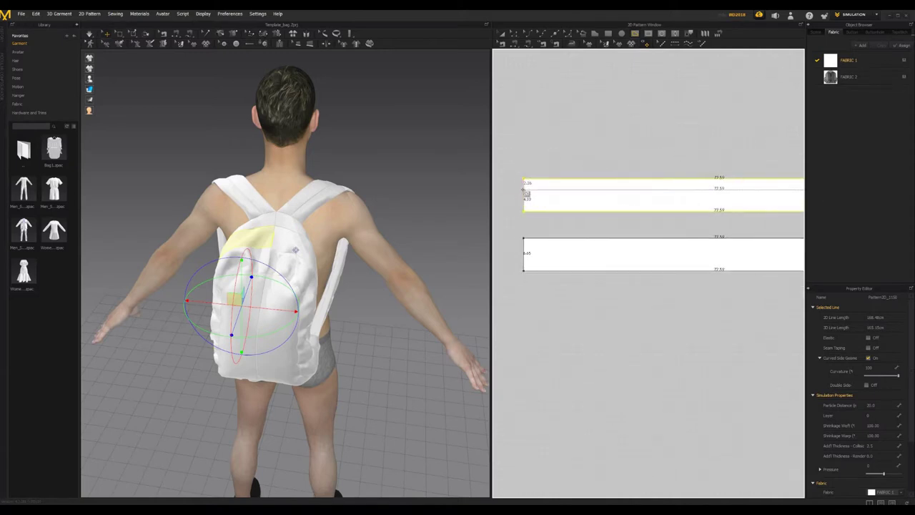
left_click(650, 33)
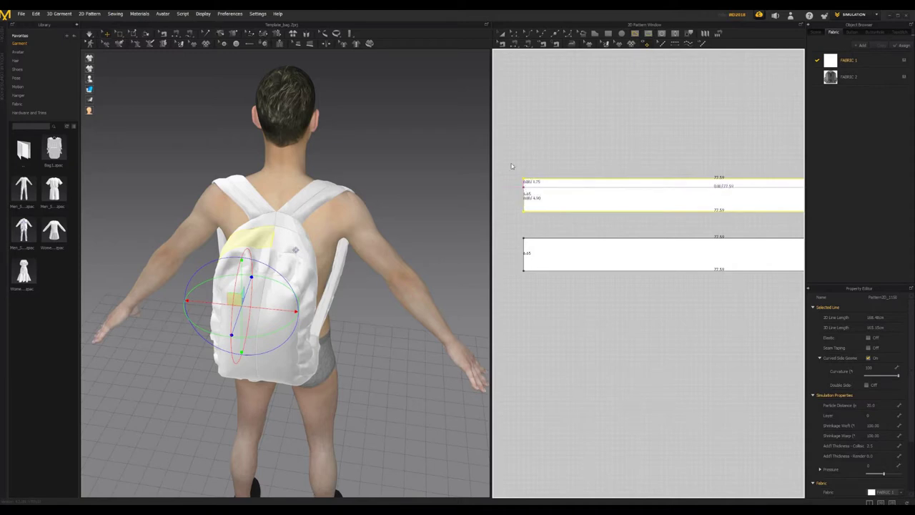
left_click(529, 195)
key("Escape")
left_click_drag(526, 191, 575, 202)
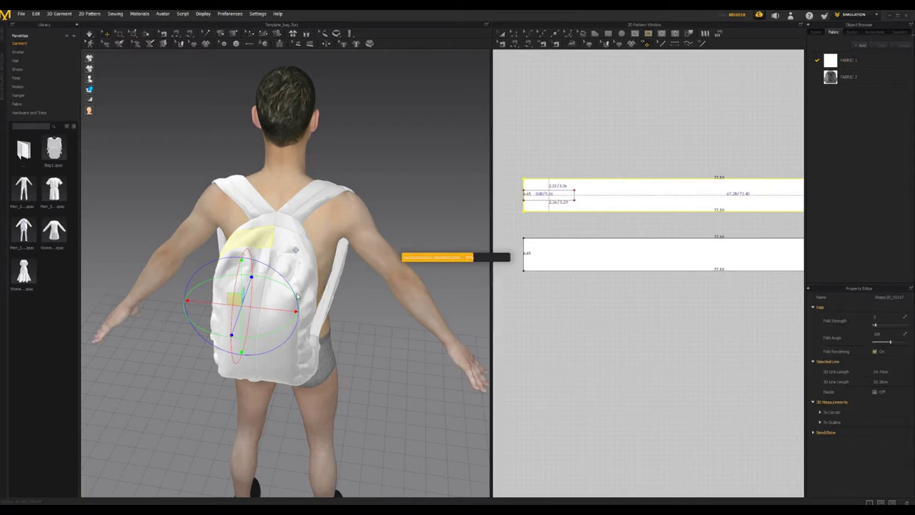
right_click_drag(291, 294, 289, 265)
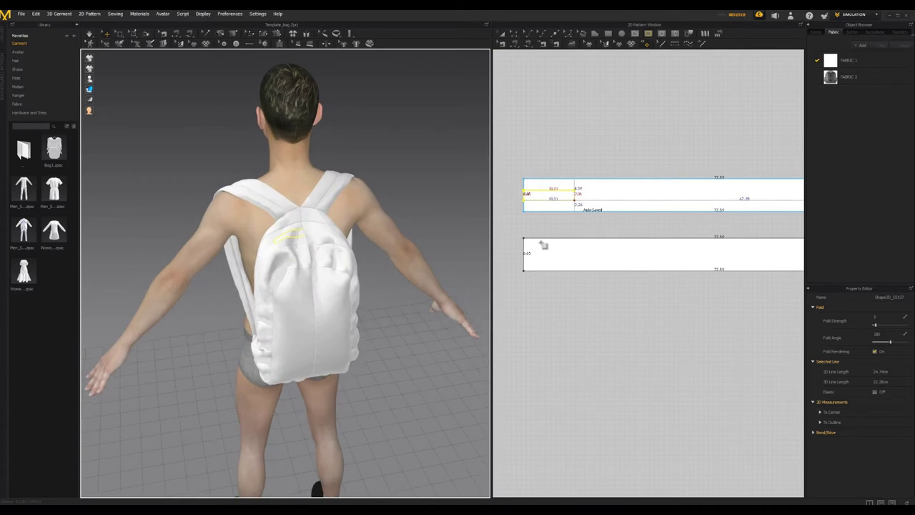
Shorten the internal rectangle on the upper 6.65-wide strip to about 8.5 cm by moving its inner short edge.
left_click(504, 33)
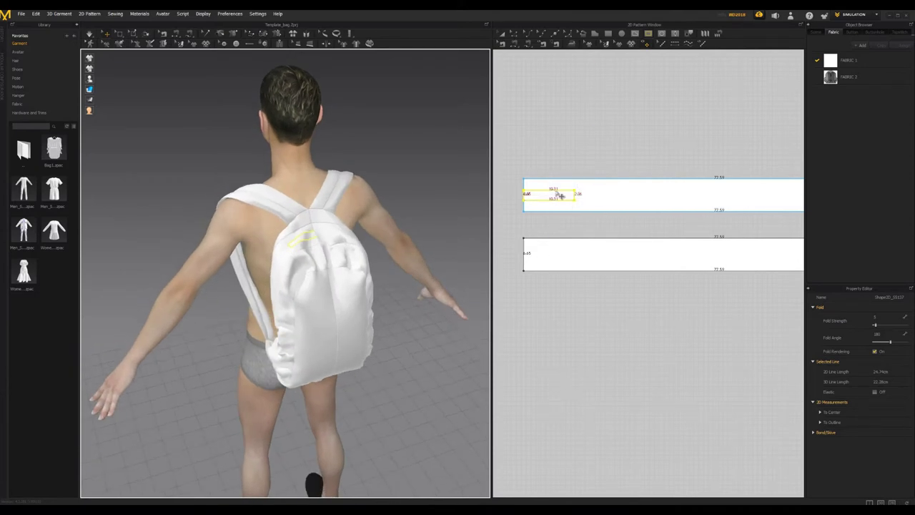
left_click(577, 196)
left_click(575, 195)
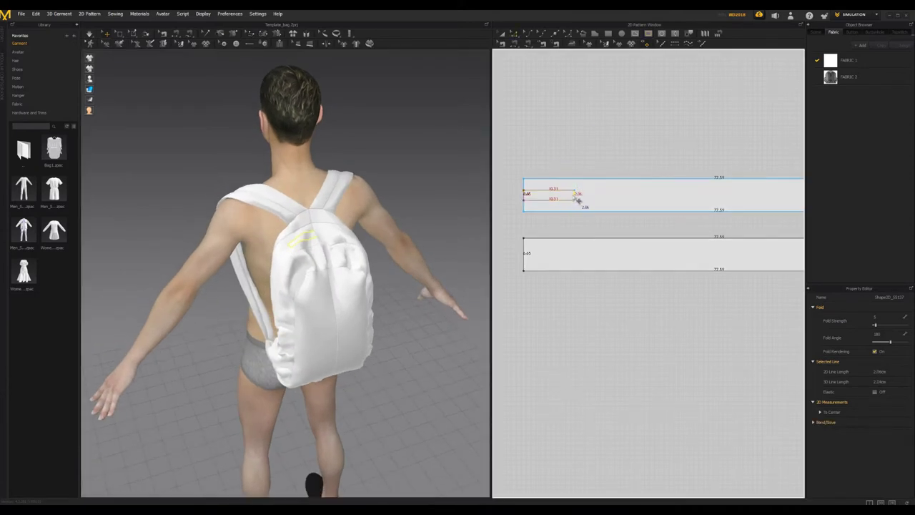
left_click_drag(572, 197, 536, 265)
left_click(540, 202)
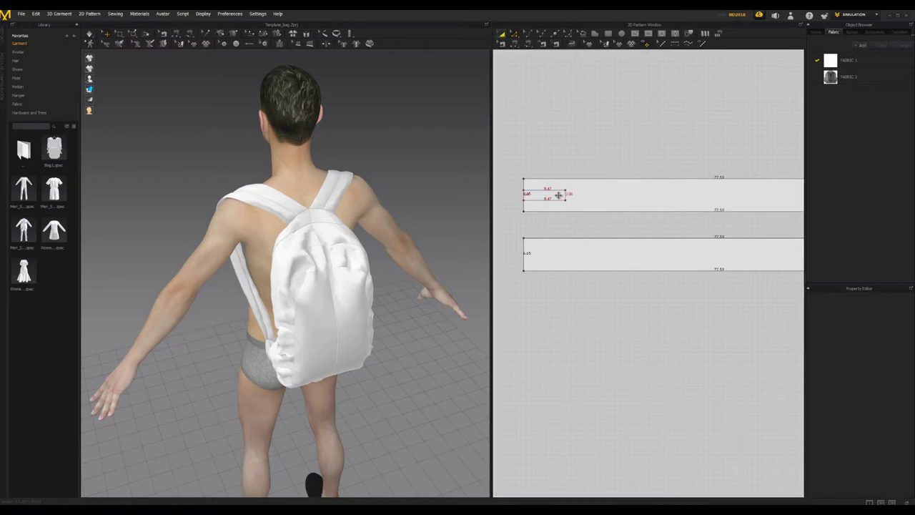
Copy the internal rectangle and paste it at the matching end of the lower 6.65-wide gusset strip.
key("a")
right_click(559, 191)
left_click(584, 219)
right_click(542, 256)
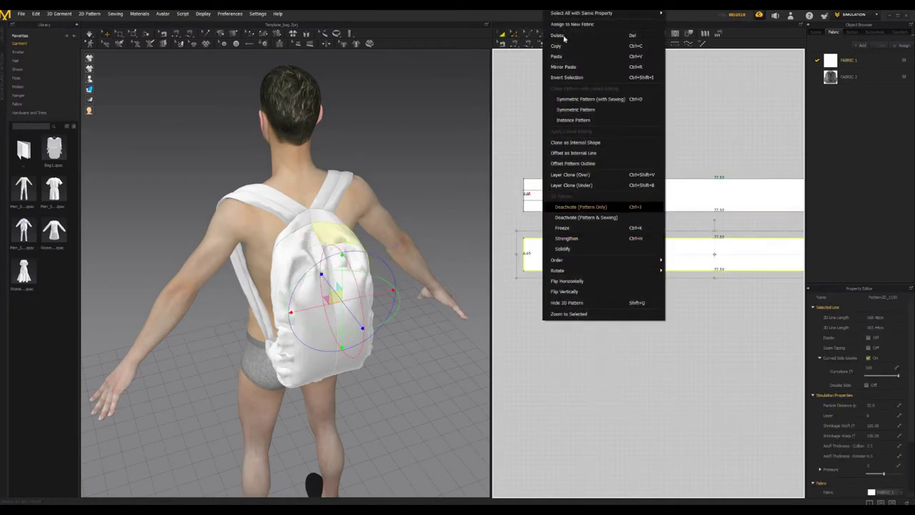
left_click(557, 57)
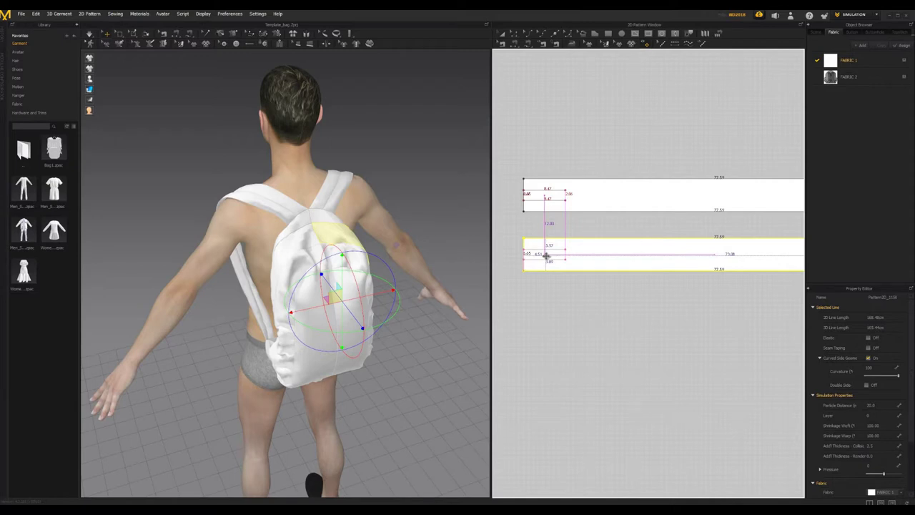
left_click(642, 363)
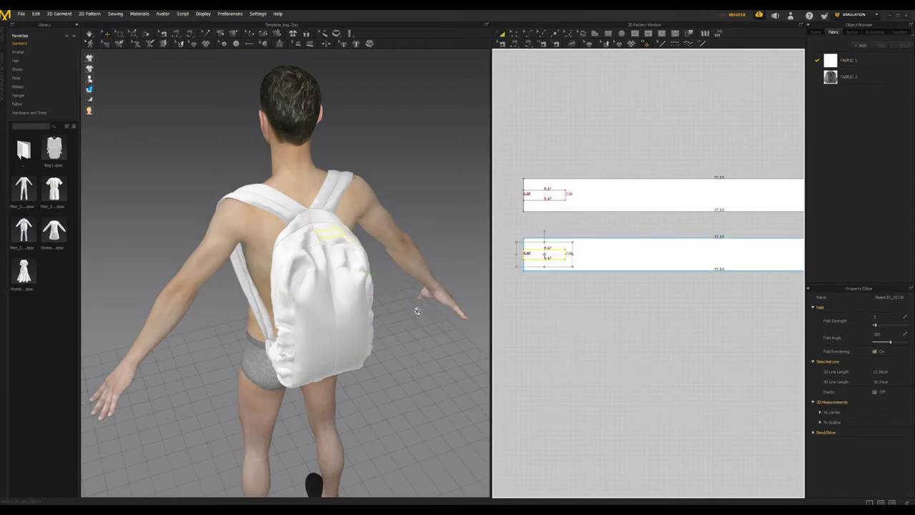
Clone the upper strip's internal rectangle as a separate pattern piece and place it just above the 6.65-wide strips.
right_click_drag(391, 320, 272, 205)
scroll(171, 154, "up", 8)
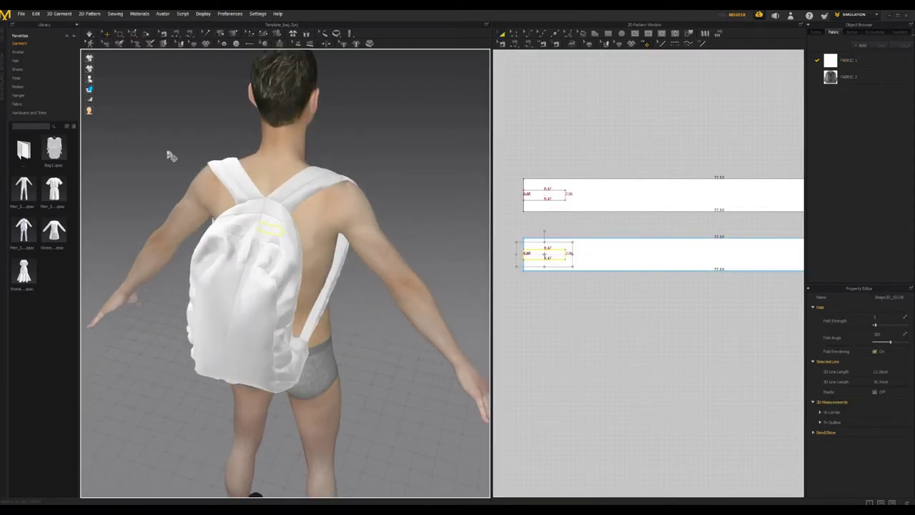
right_click_drag(386, 327, 323, 285)
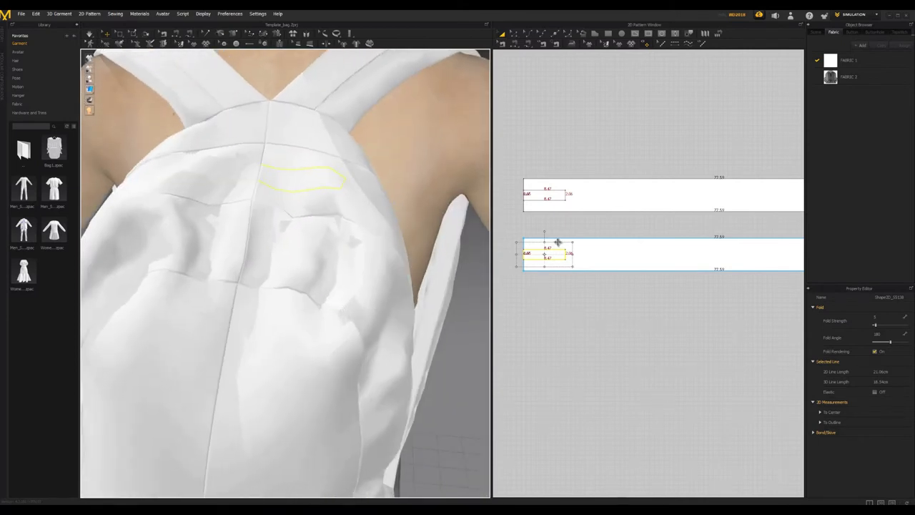
left_click(548, 201)
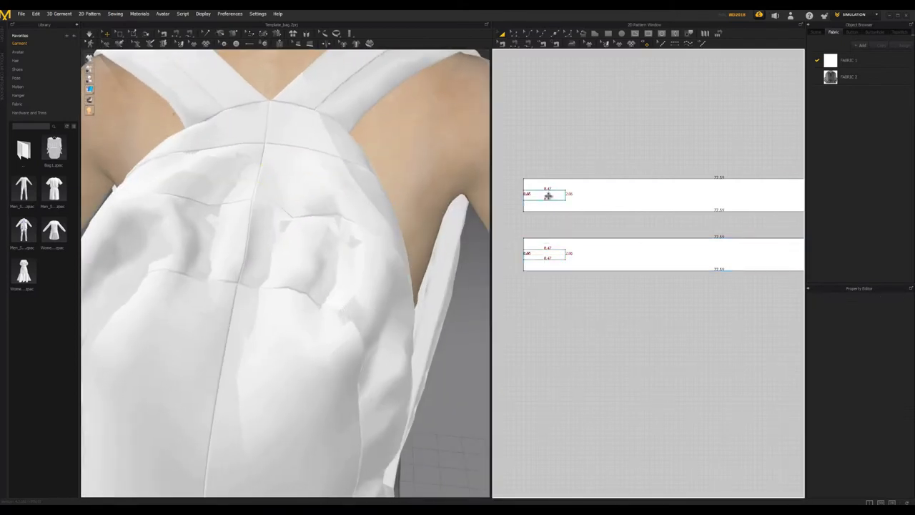
right_click(549, 196)
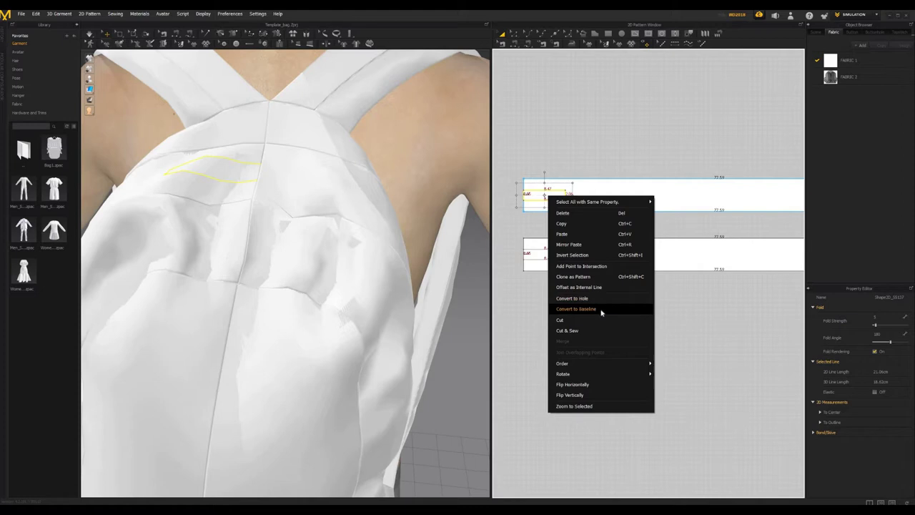
left_click(564, 279)
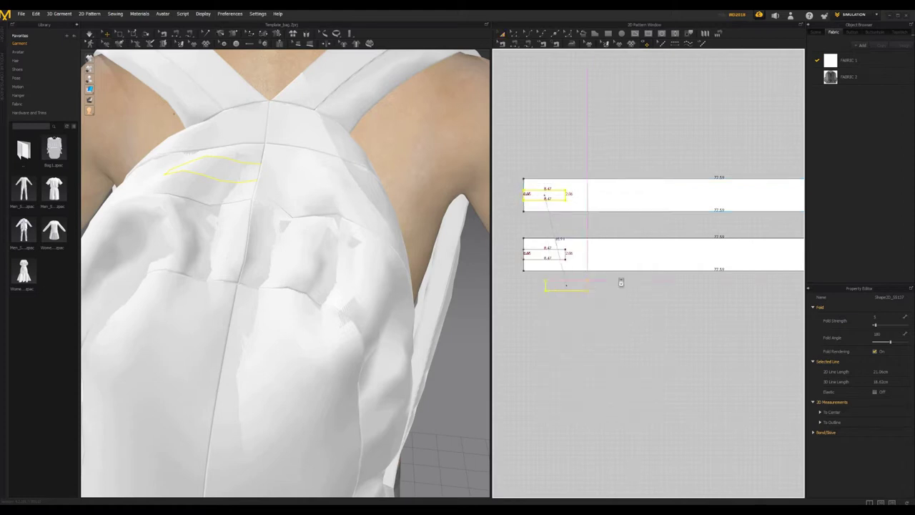
middle_click_drag(534, 144, 624, 219)
scroll(625, 219, "down", 4)
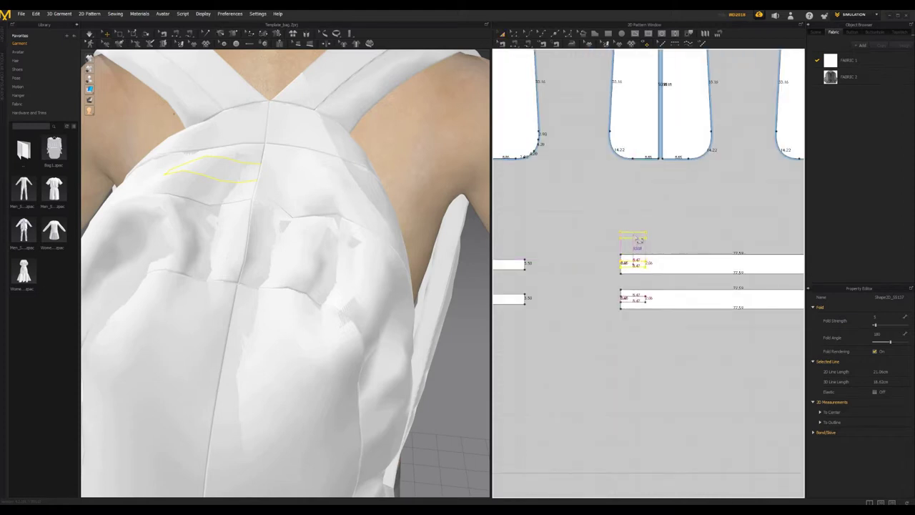
left_click(651, 236)
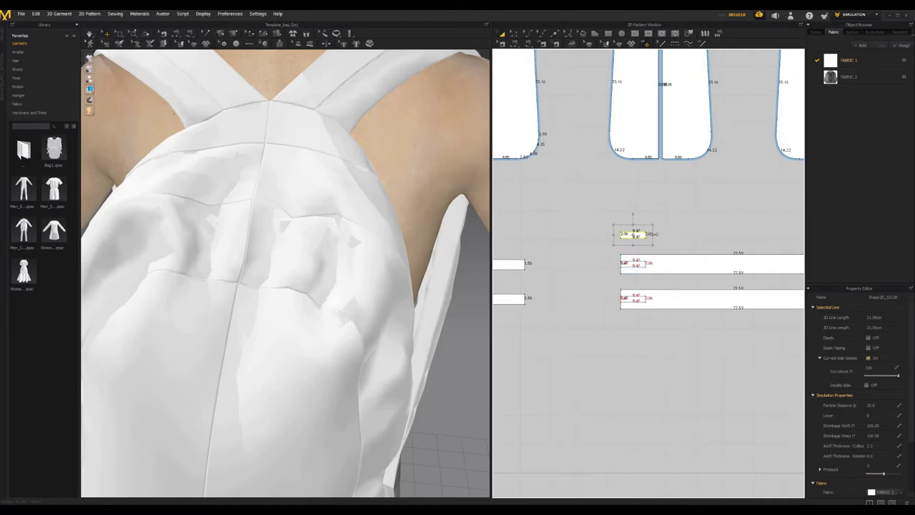
Undo the first resize of the cloned pattern piece and enlarge it to about 11.6 by 3.7 cm.
left_click_drag(653, 235, 655, 235)
key("ctrl+z")
left_click_drag(629, 225, 628, 220)
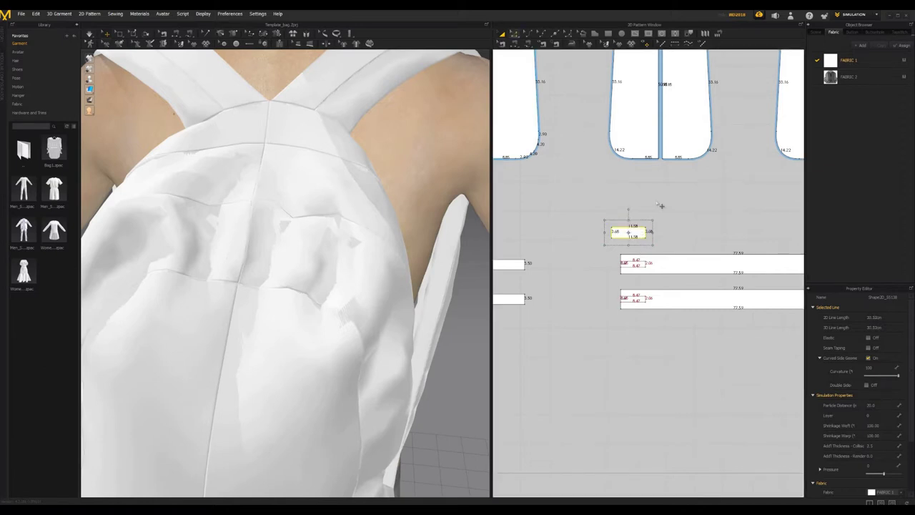
Unfold the cloned pattern piece across its short edge into one piece of double length.
scroll(661, 209, "up", 3)
left_click(659, 213)
right_click(658, 211)
left_click(691, 291)
middle_click_drag(680, 258, 617, 260)
scroll(614, 261, "up", 5)
scroll(601, 274, "down", 6)
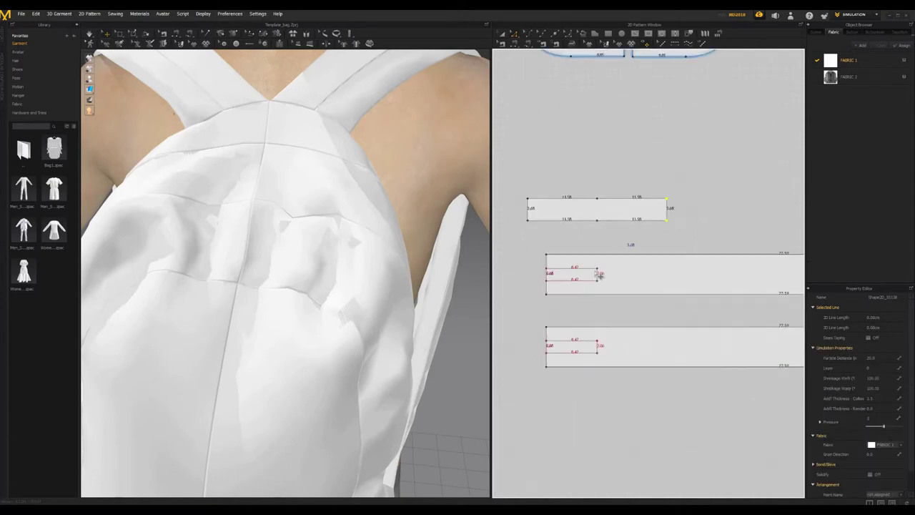
scroll(600, 270, "down", 6)
scroll(622, 165, "up", 4)
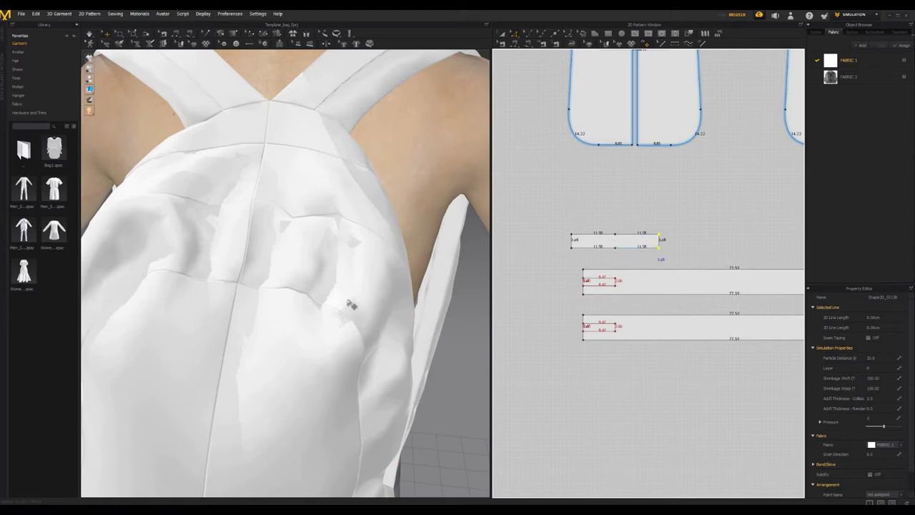
scroll(295, 321, "up", 2)
scroll(297, 326, "down", 6)
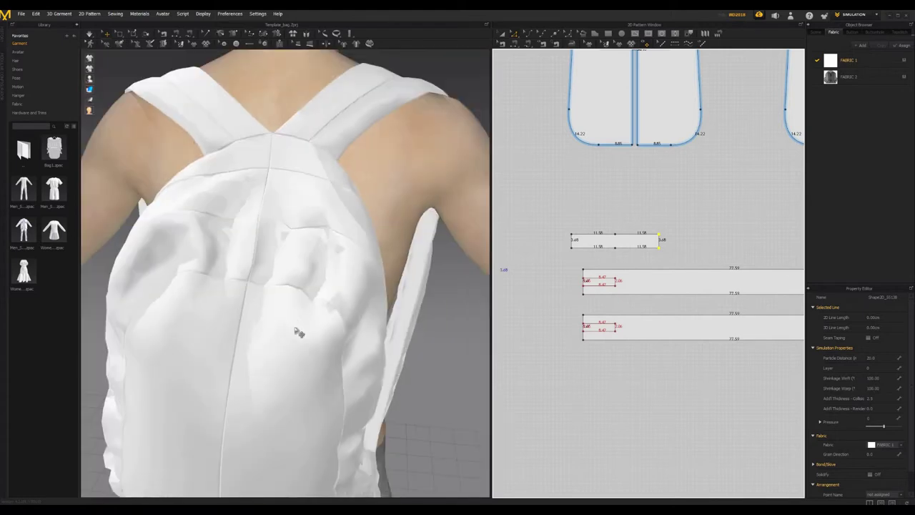
scroll(333, 367, "down", 2)
scroll(335, 368, "down", 4)
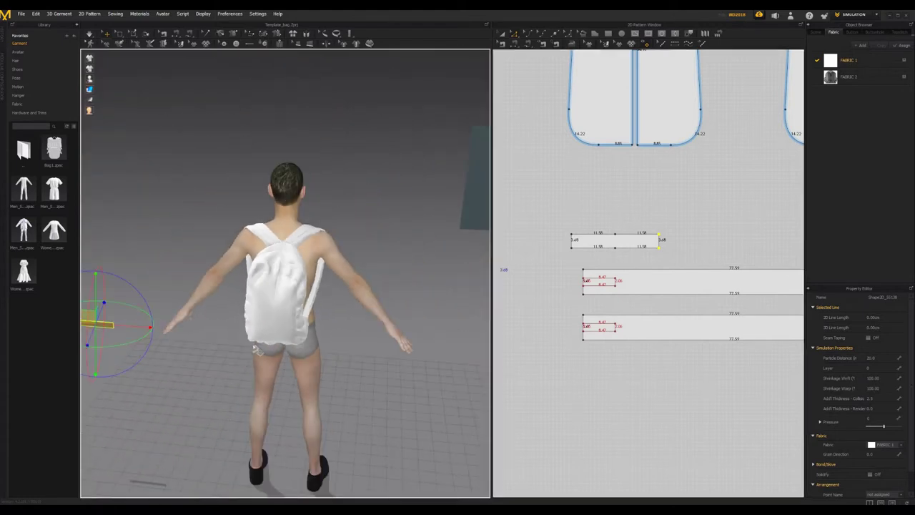
right_click_drag(255, 348, 341, 296)
middle_click_drag(157, 296, 263, 249)
left_click_drag(154, 280, 146, 187)
left_click_drag(200, 230, 444, 229)
left_click(444, 227)
key("ctrl+z")
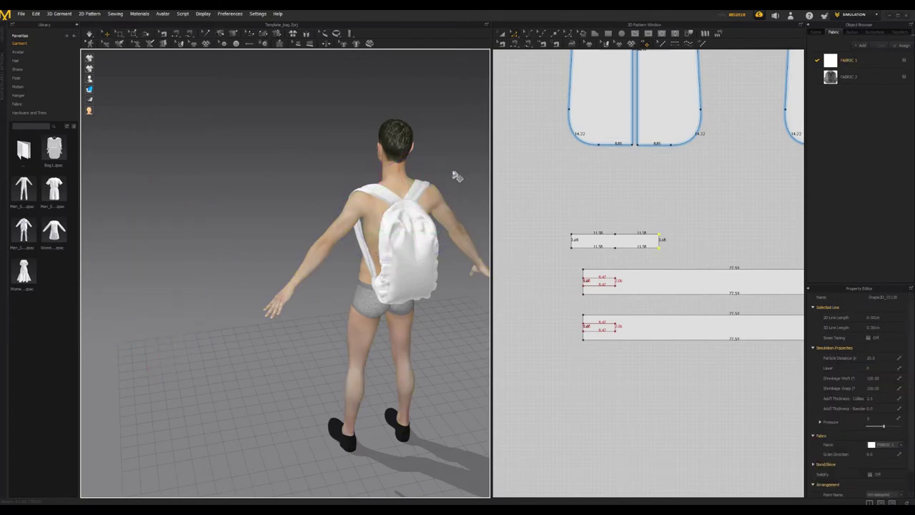
key("ctrl+z")
Select the unfolded strip beside the avatar in 3D and move it to behind the backpack.
left_click(159, 233)
left_click_drag(172, 231, 435, 206)
right_click_drag(170, 211, 279, 220)
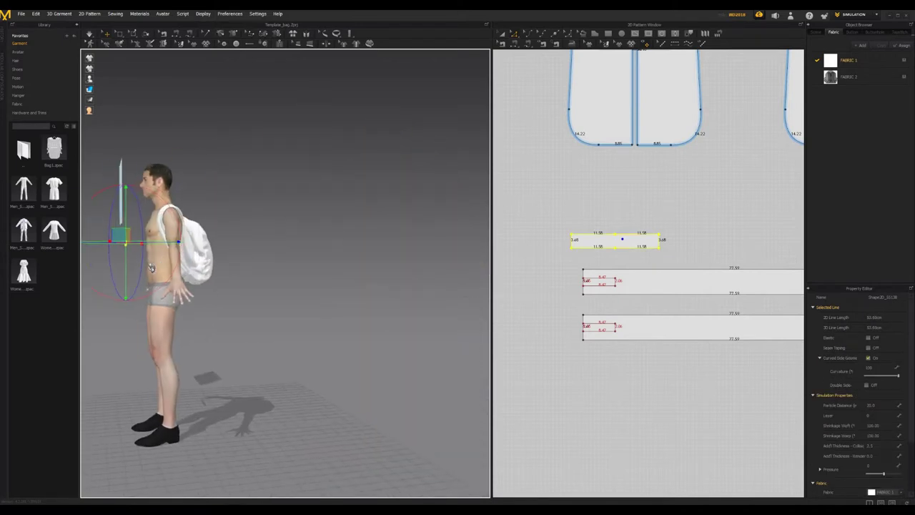
middle_click_drag(177, 241, 185, 266)
scroll(203, 275, "up", 1)
scroll(204, 275, "up", 2)
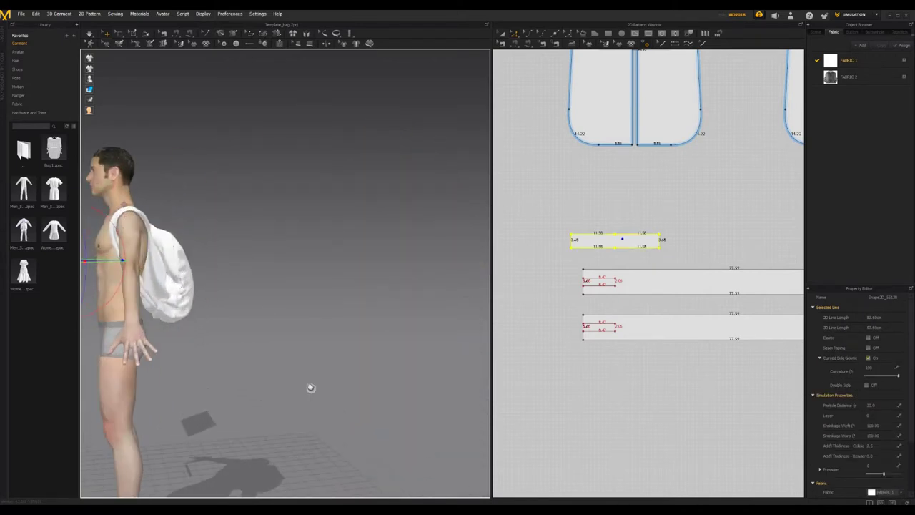
right_click_drag(311, 389, 322, 450)
middle_click_drag(178, 239, 239, 358)
right_click_drag(179, 219, 218, 204)
left_click_drag(177, 220, 285, 199)
Center the strip on the back of the backpack and raise it to the bag's top.
right_click_drag(193, 386, 302, 335)
middle_click_drag(118, 259, 343, 338)
left_click_drag(324, 325, 262, 277)
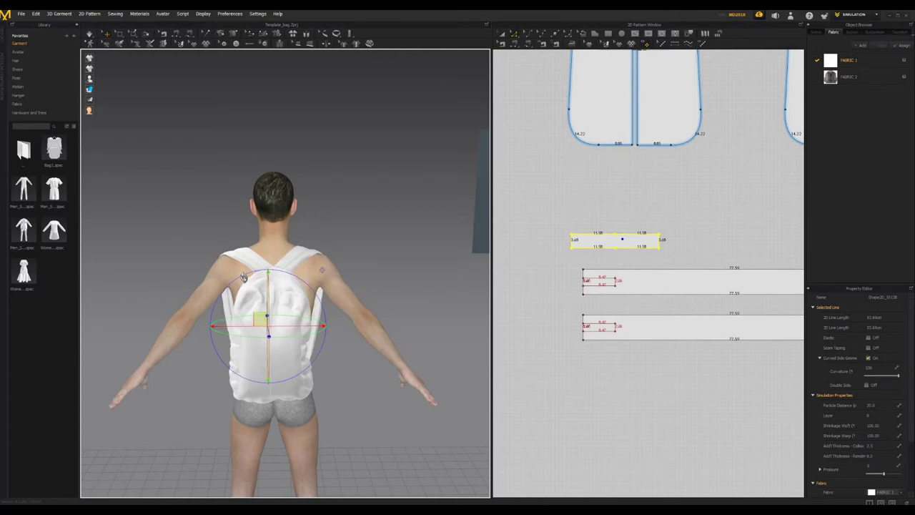
right_click_drag(275, 286, 219, 304)
left_click_drag(276, 279, 276, 241)
right_click_drag(245, 300, 168, 307)
Tilt the strip to lie nearly flat and position it crosswise just above the top of the backpack.
scroll(425, 307, "up", 6)
middle_click_drag(108, 266, 417, 303)
scroll(418, 303, "up", 3)
scroll(294, 270, "up", 2)
middle_click_drag(457, 395, 312, 299)
right_click_drag(269, 316, 275, 290)
left_click_drag(280, 285, 346, 273)
right_click_drag(346, 273, 413, 333)
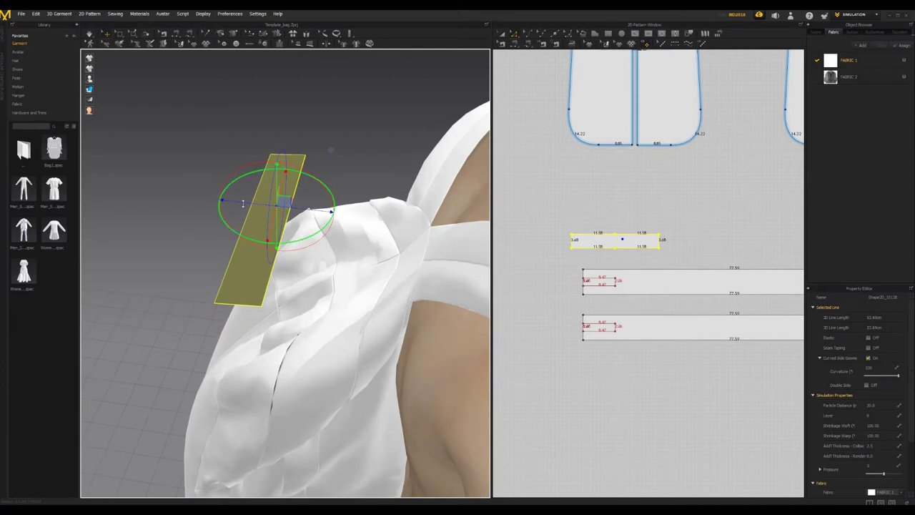
left_click_drag(324, 210, 336, 213)
left_click_drag(413, 333, 480, 319)
right_click_drag(207, 304, 536, 268)
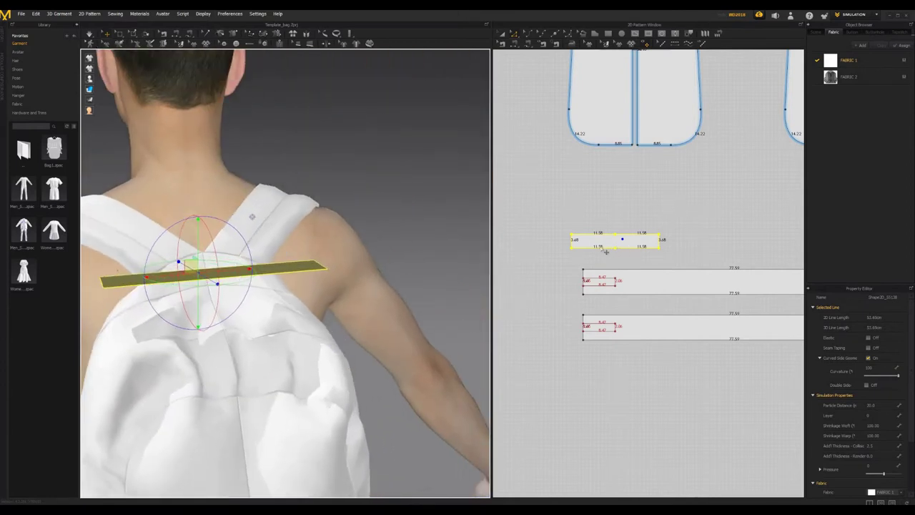
right_click(601, 241)
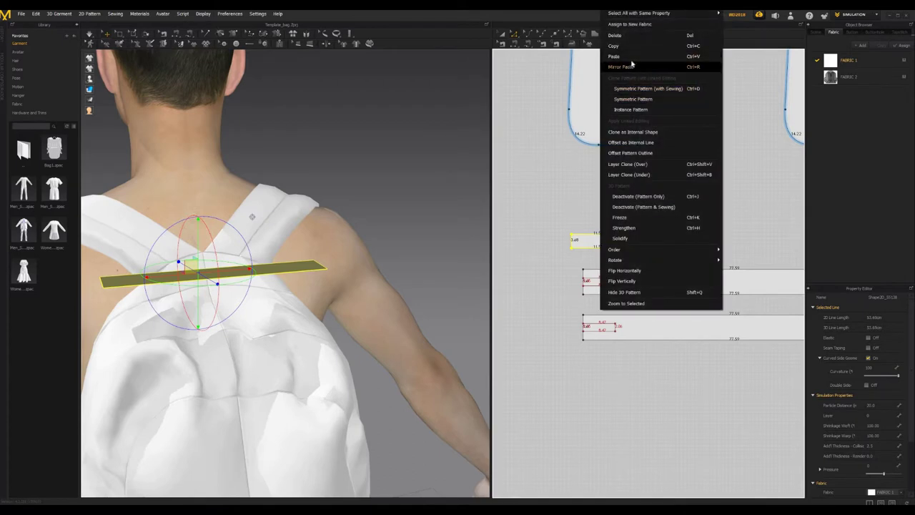
left_click(630, 66)
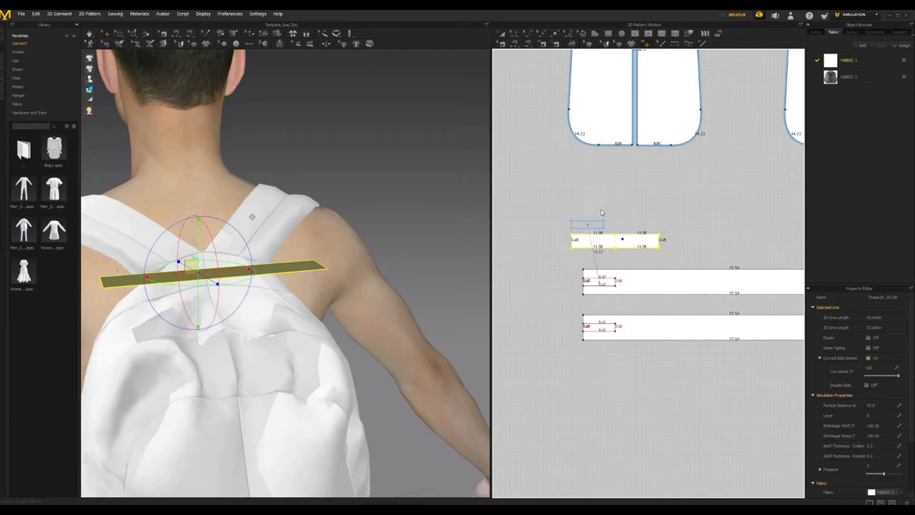
right_click(601, 211)
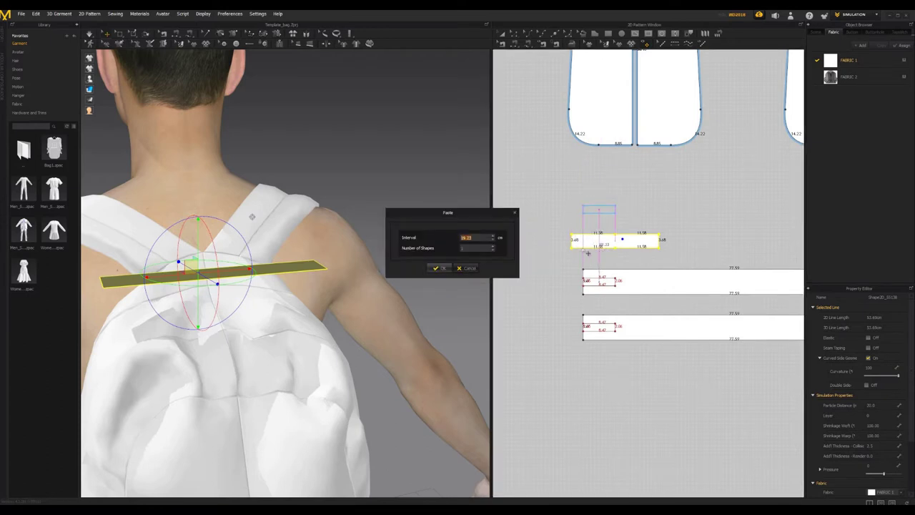
left_click(464, 269)
left_click(603, 213)
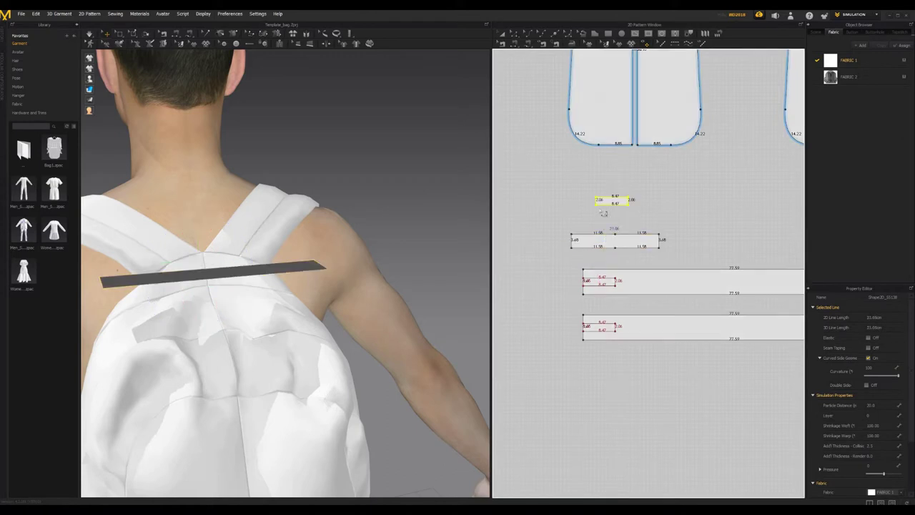
key("Delete")
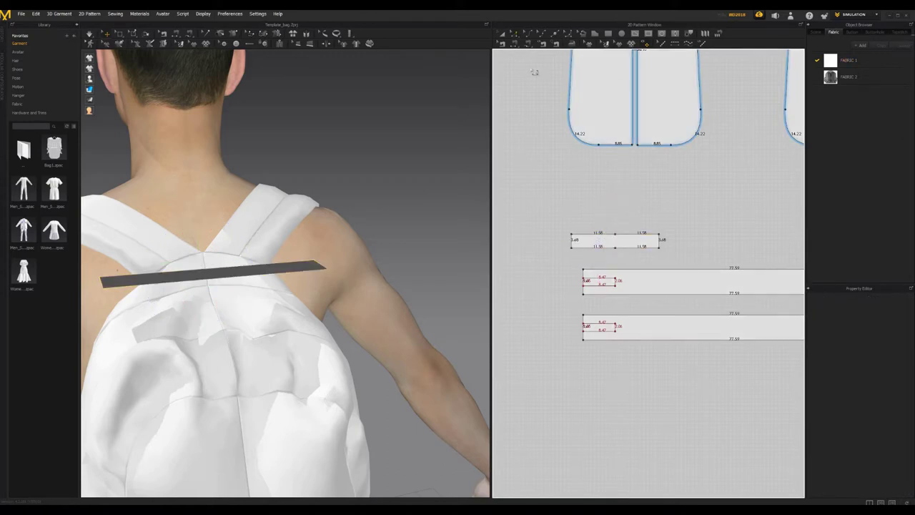
Clone the unfolded strip as a Symmetric Pattern without sewing and place the copy just above the original in the 2D layout.
key("a")
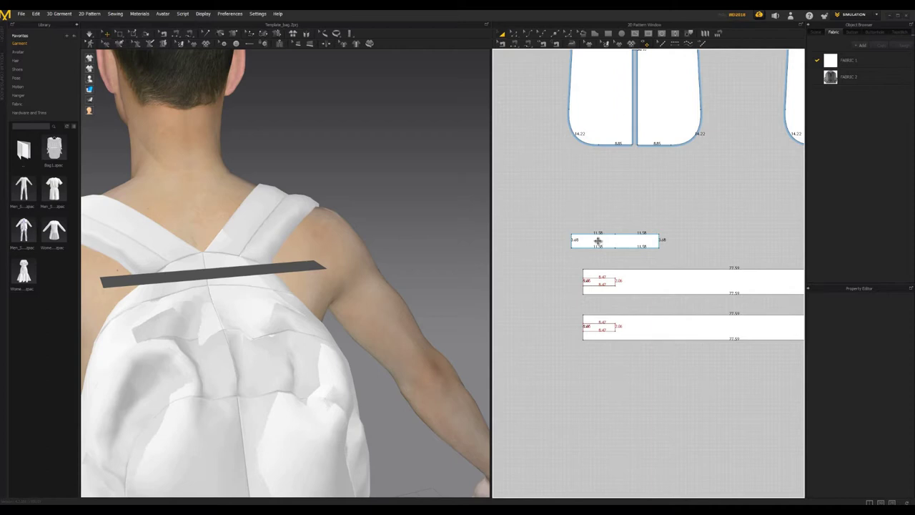
left_click(598, 241)
right_click(597, 241)
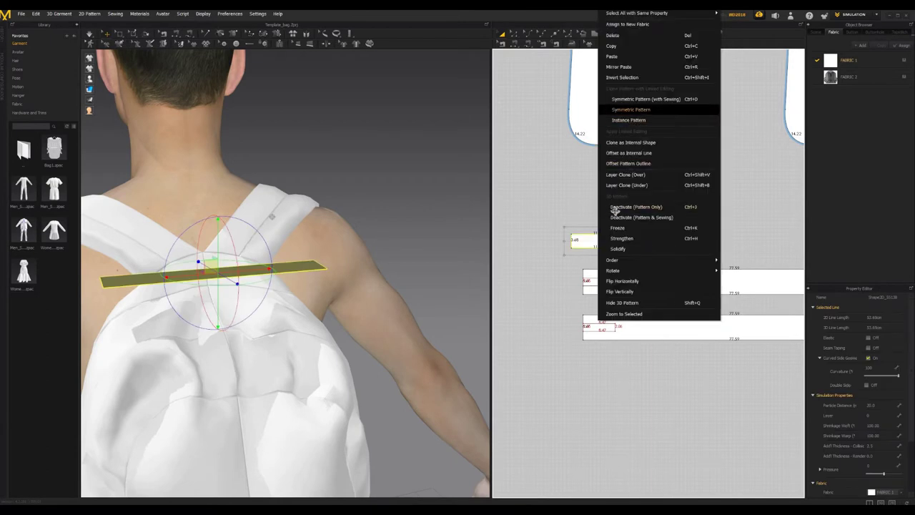
left_click(631, 110)
left_click(615, 211)
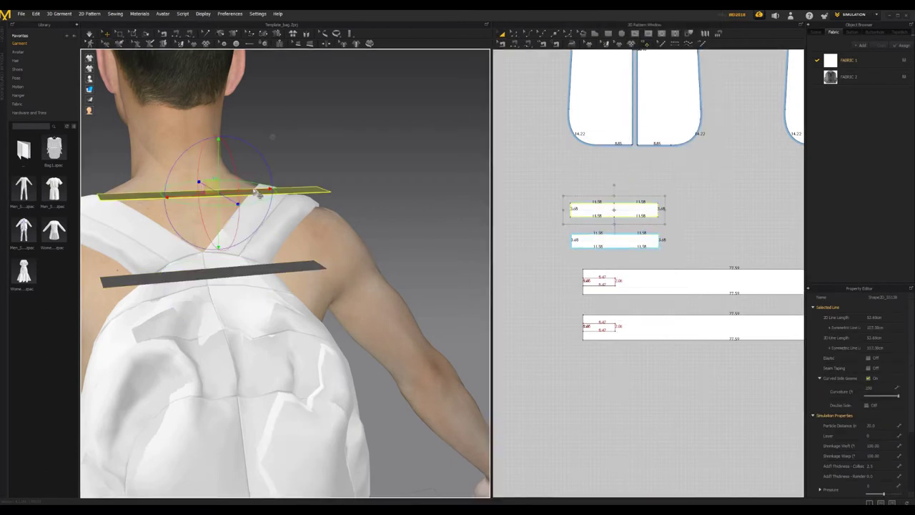
Sew the matching short ends of the two strips together at both sides.
right_click_drag(256, 193, 248, 231)
left_click_drag(247, 216, 317, 232)
right_click_drag(262, 217, 606, 205)
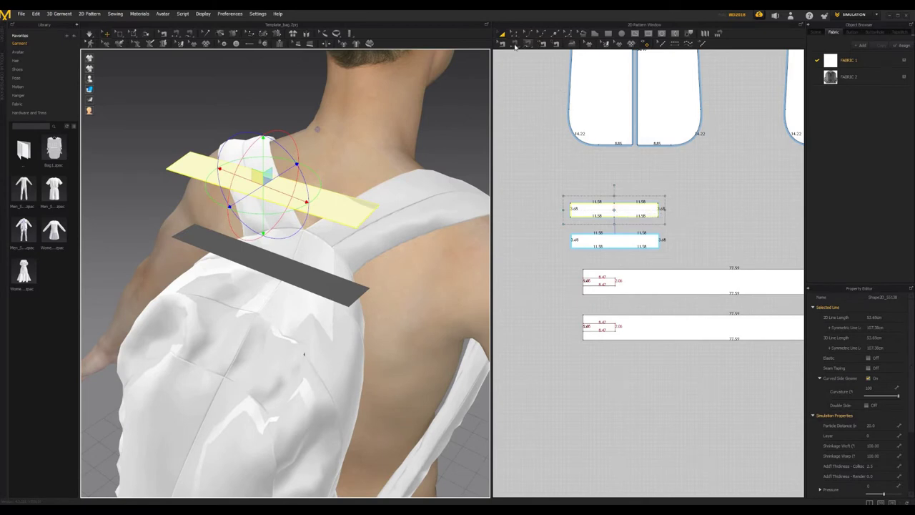
key("n")
left_click(570, 210)
left_click(571, 235)
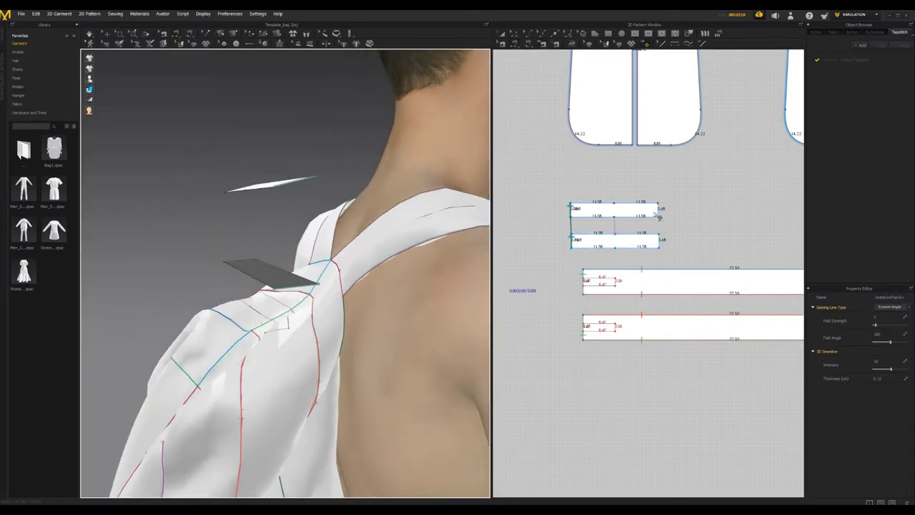
left_click(658, 208)
left_click(658, 244)
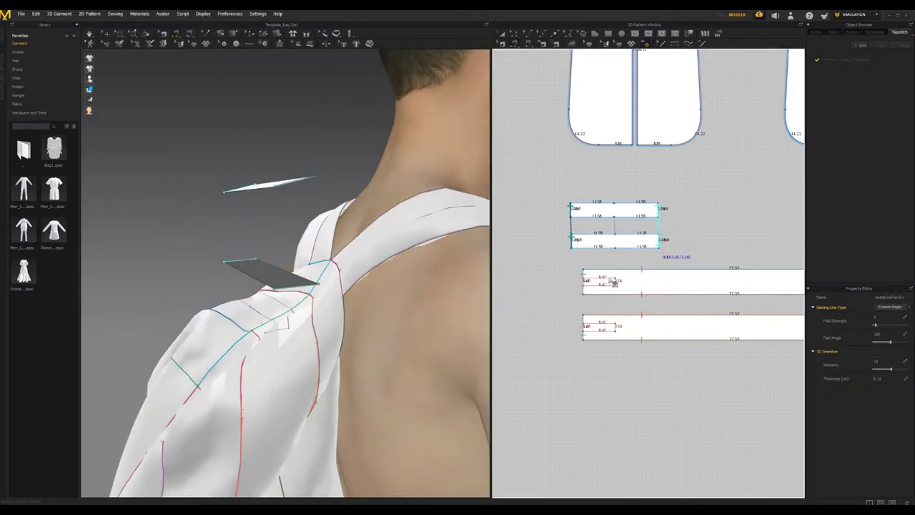
right_click_drag(401, 237, 339, 247)
right_click_drag(435, 75, 516, 44)
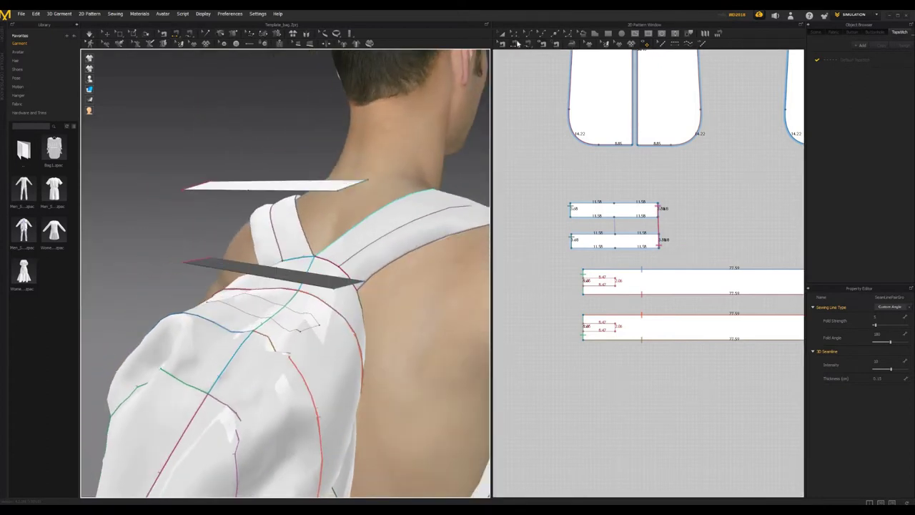
Simulate the two sewn strips, and undo the simulation along with the last end seam.
left_click(90, 35)
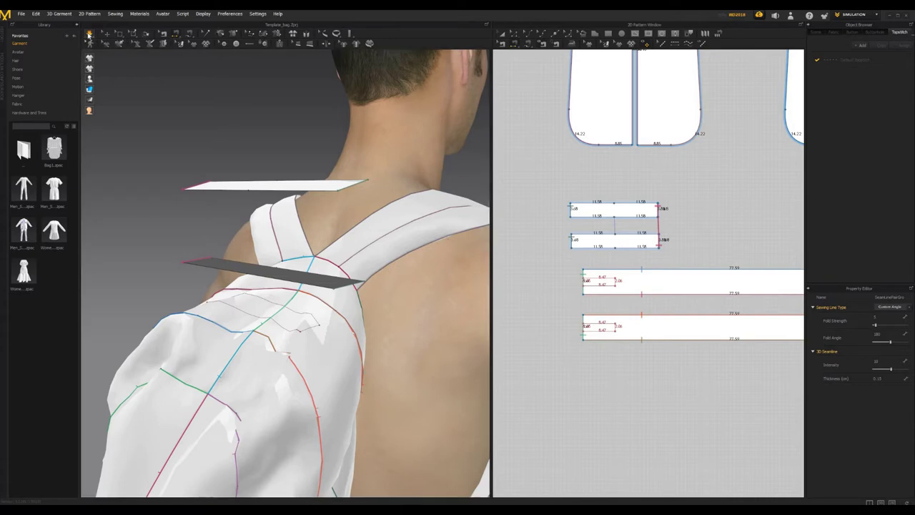
right_click_drag(292, 218, 399, 246)
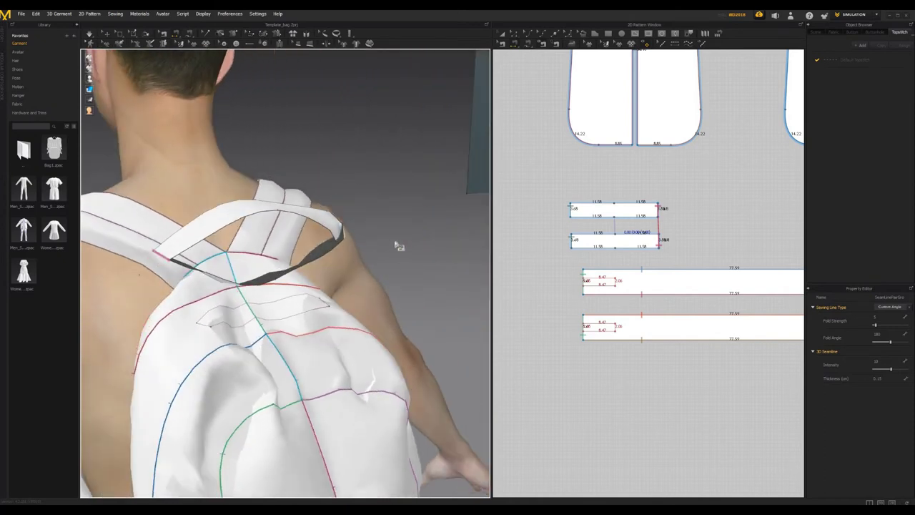
key("ctrl+z")
key("ctrl+z")
Sew the open short end of the strips again, simulate, and undo the seams between the two strips.
left_click(661, 213)
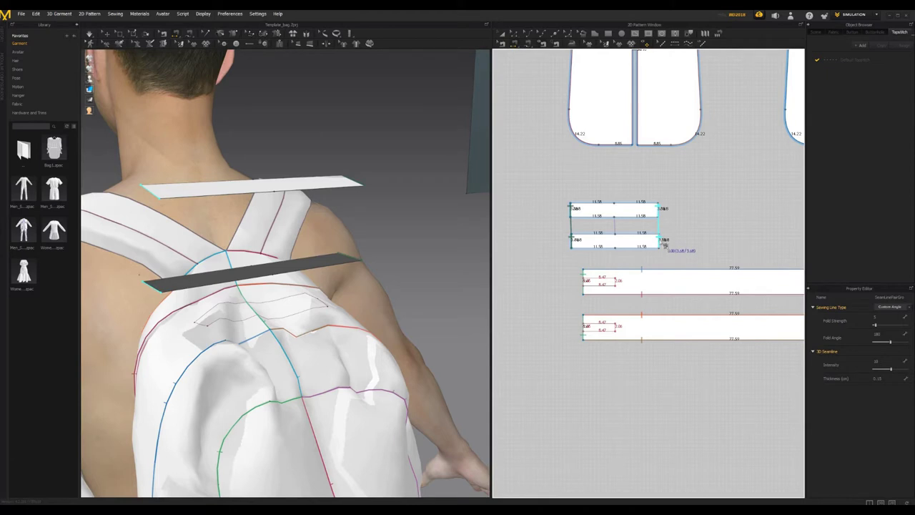
left_click(90, 34)
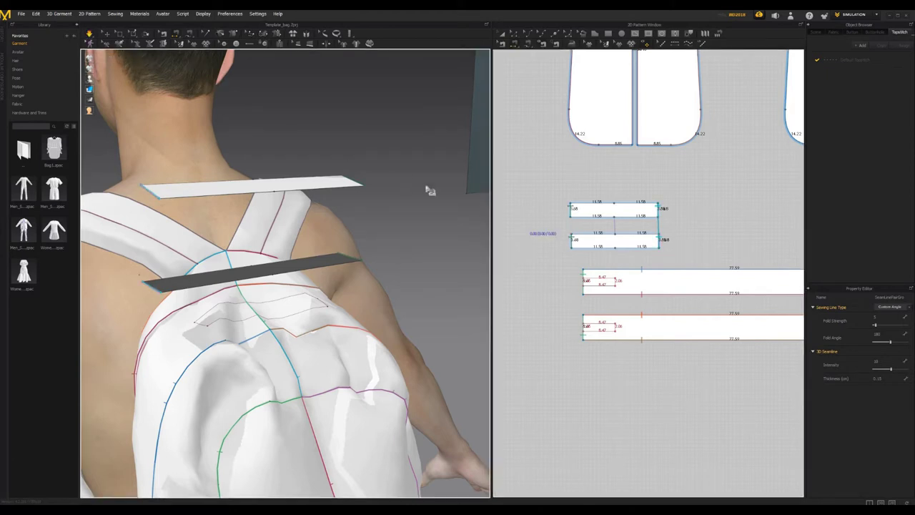
right_click_drag(378, 183, 369, 216)
key("ctrl+z")
key("ctrl+z")
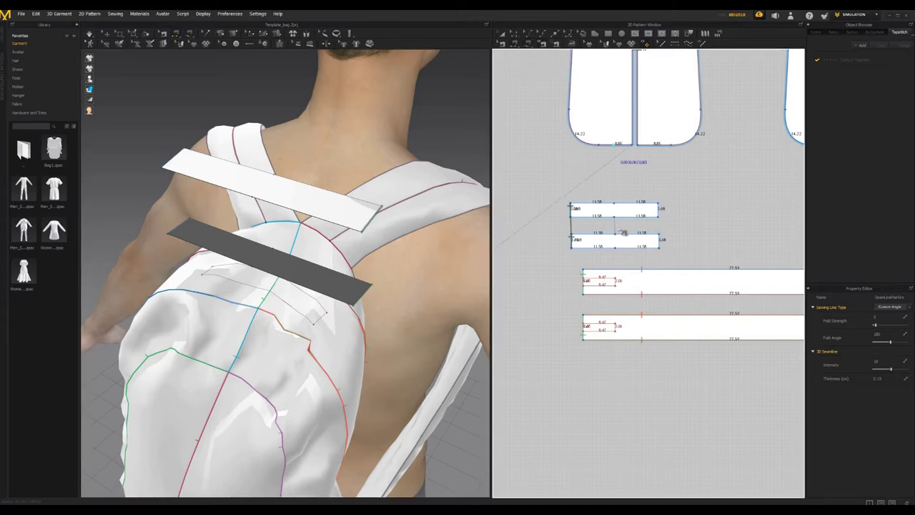
key("ctrl+z")
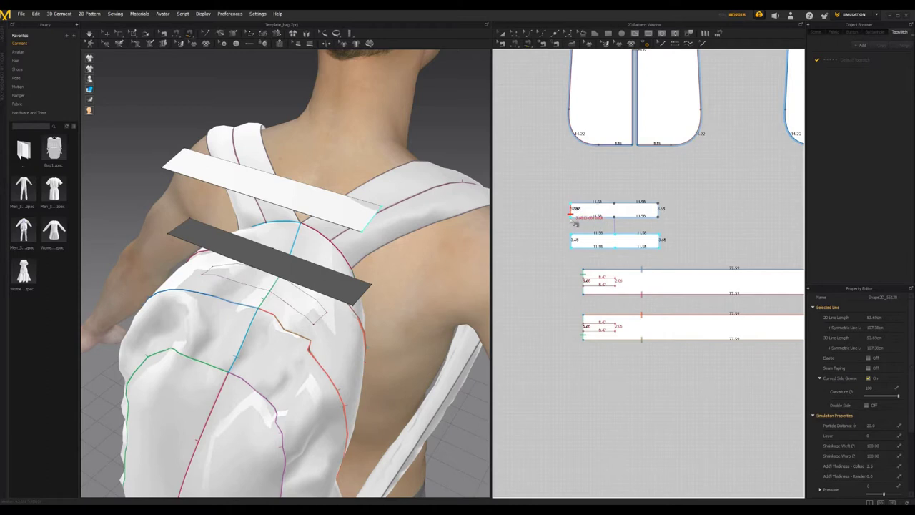
Join the short ends of the two strips at both sides with Free Sewing, running corner to corner along each edge.
left_click(570, 204)
left_click(571, 248)
left_click(573, 244)
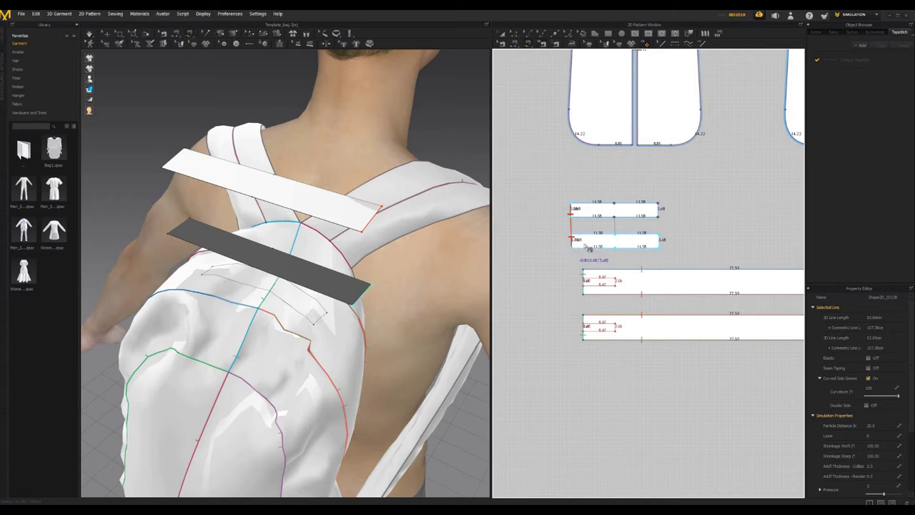
left_click(658, 208)
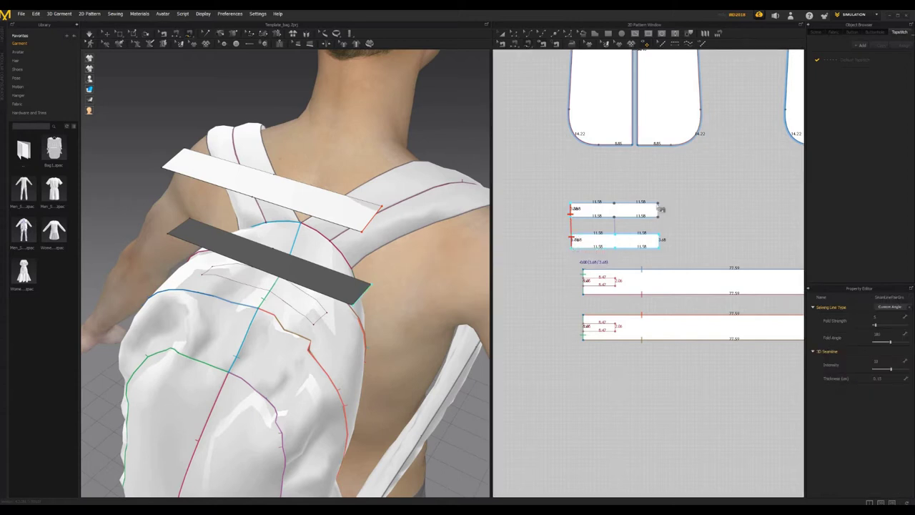
left_click(659, 208)
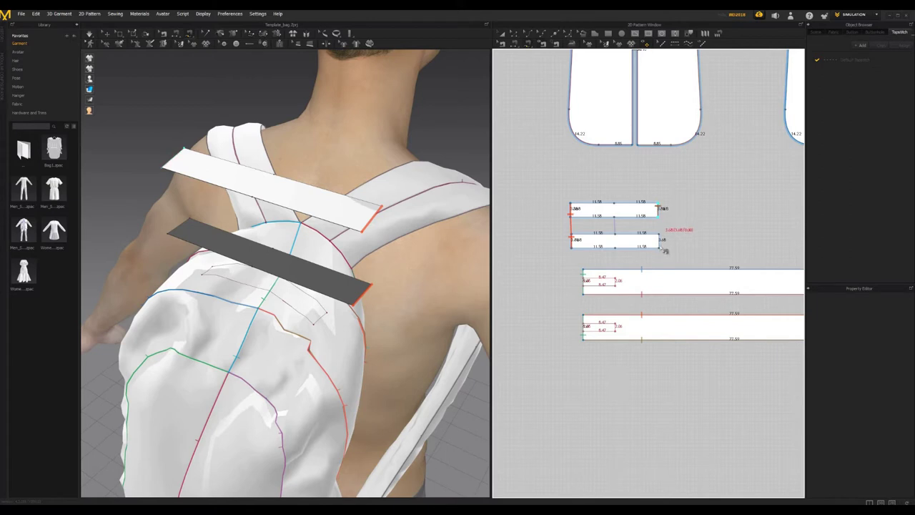
Simulate until the short ends of the two strips close up, and stop the simulation.
left_click(91, 34)
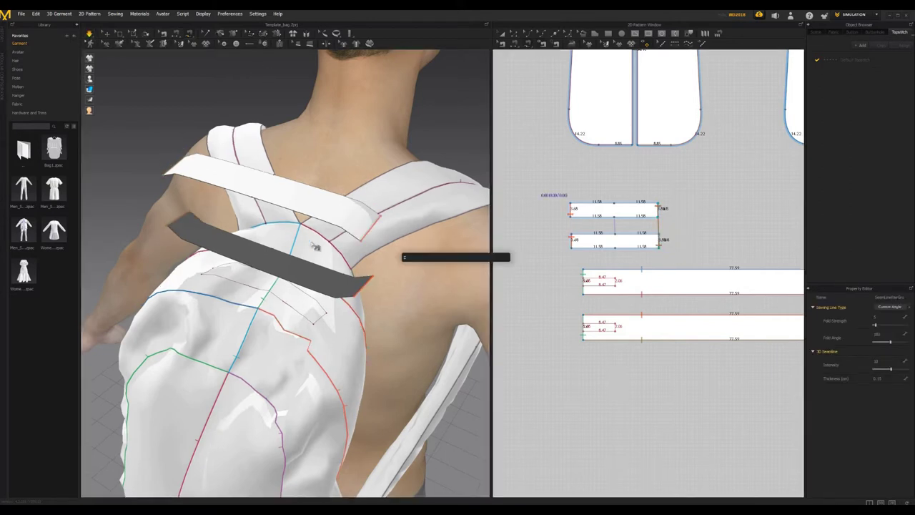
key("space")
right_click_drag(399, 220, 576, 239)
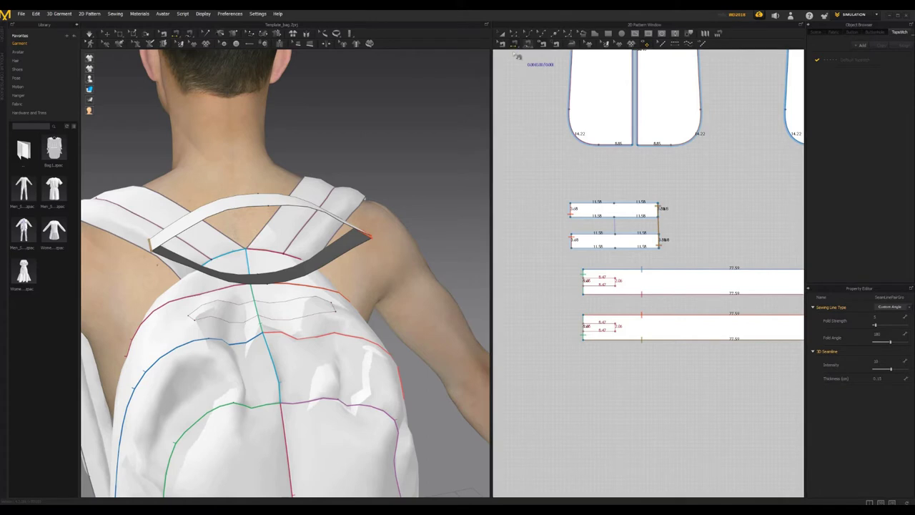
Sew the long edges of the two short strips together along both sides, one half-edge segment at a time.
left_click(606, 234)
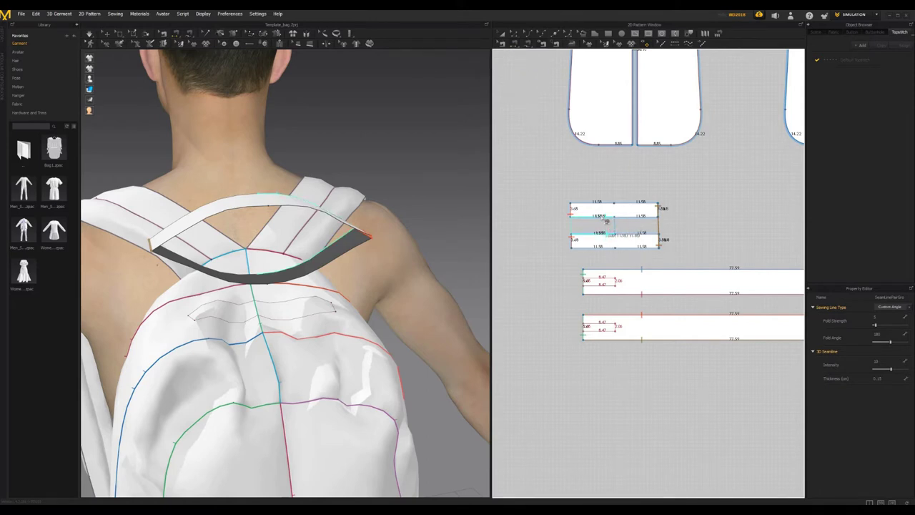
left_click(632, 234)
left_click(631, 217)
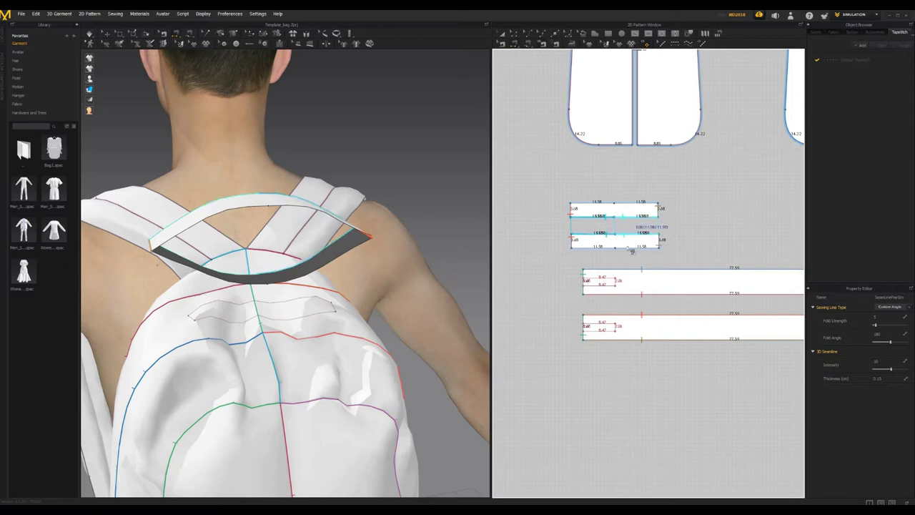
left_click(630, 249)
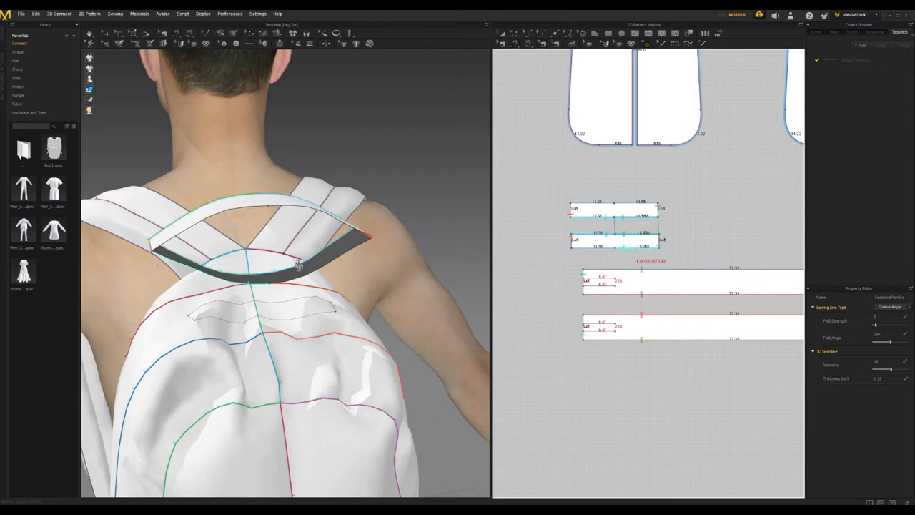
right_click_drag(300, 269, 266, 278)
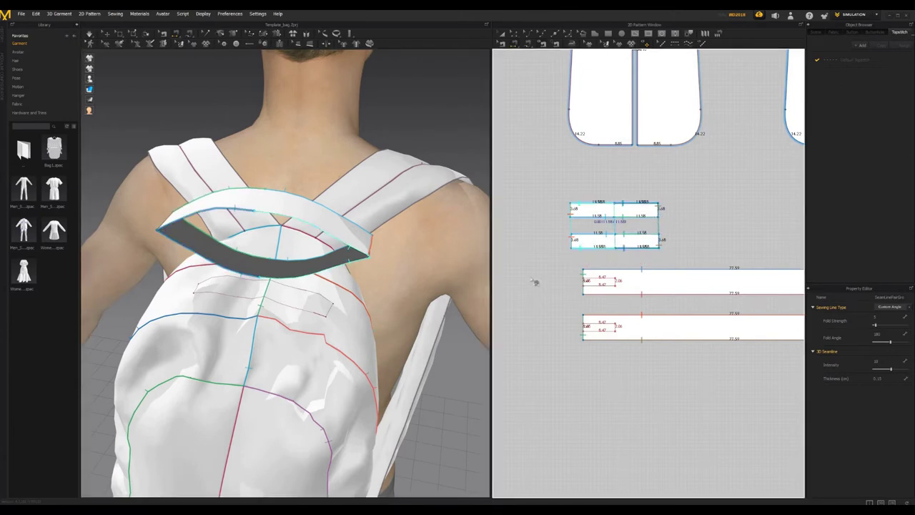
mouse_move(399, 253)
right_mouse_down()
mouse_move(389, 253)
mouse_move(400, 268)
mouse_move(455, 273)
mouse_move(404, 262)
right_mouse_up()
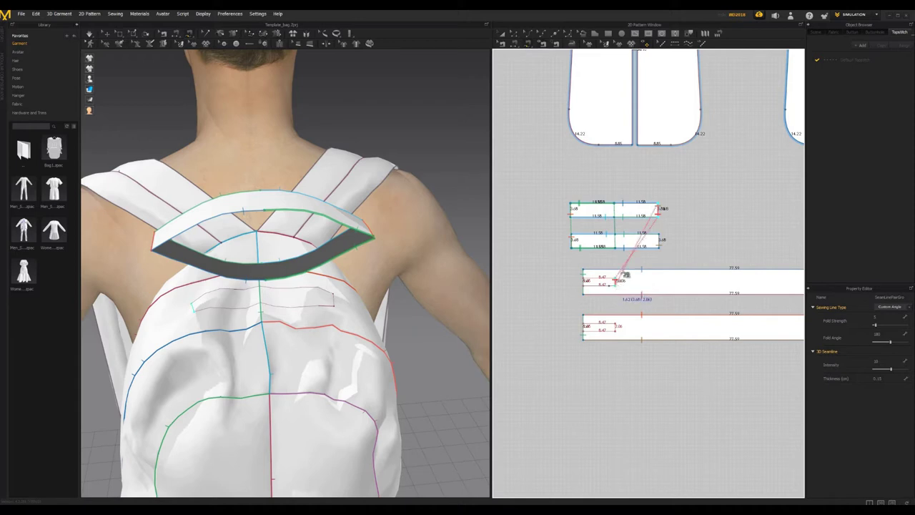
Sew the upper strip's two short ends to the 2.06 edges of the inner rectangles on the two long panels, and simulate.
left_click(615, 283)
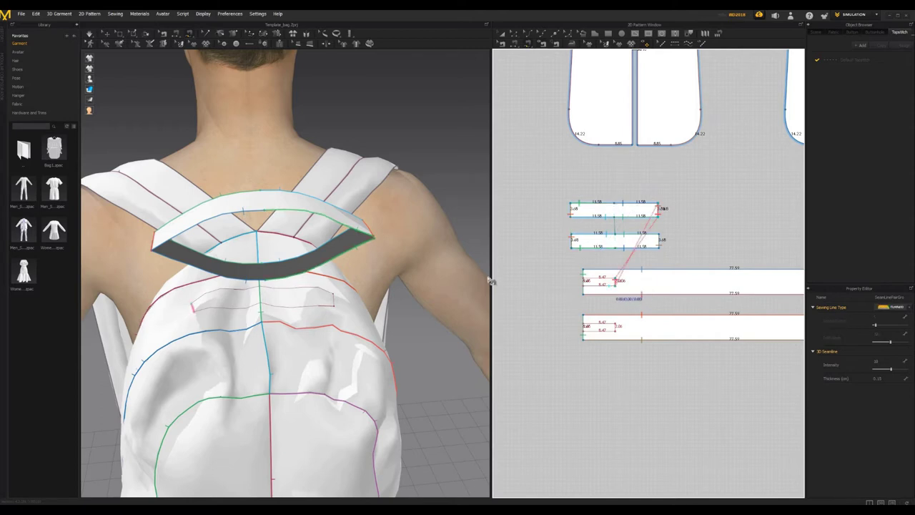
key("ctrl+z")
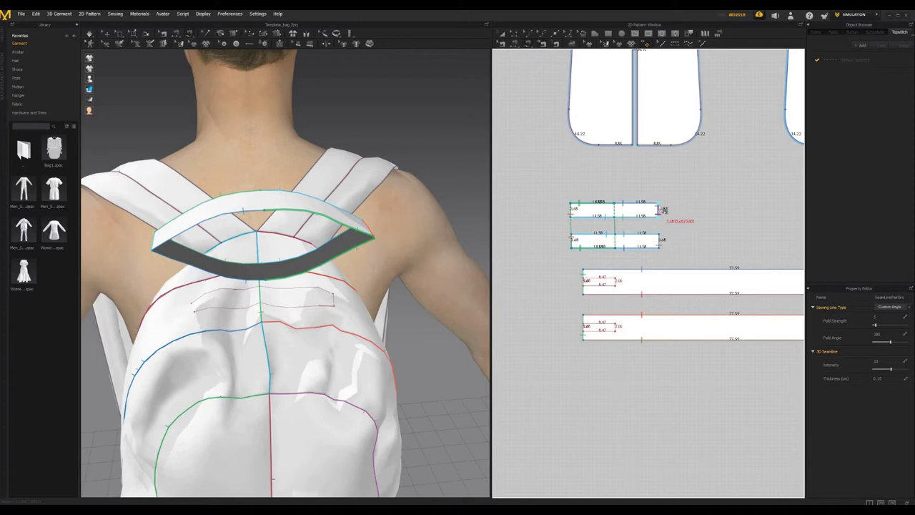
left_click(620, 283)
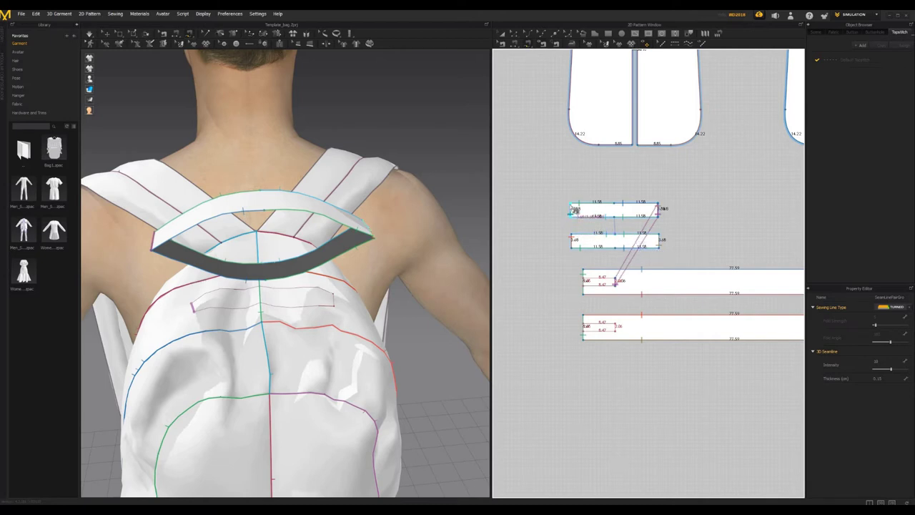
left_click(617, 331)
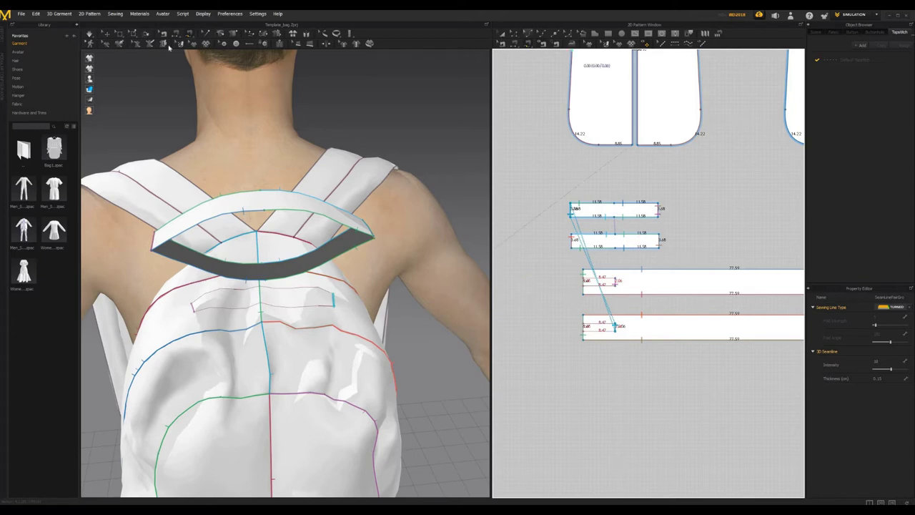
left_click(90, 34)
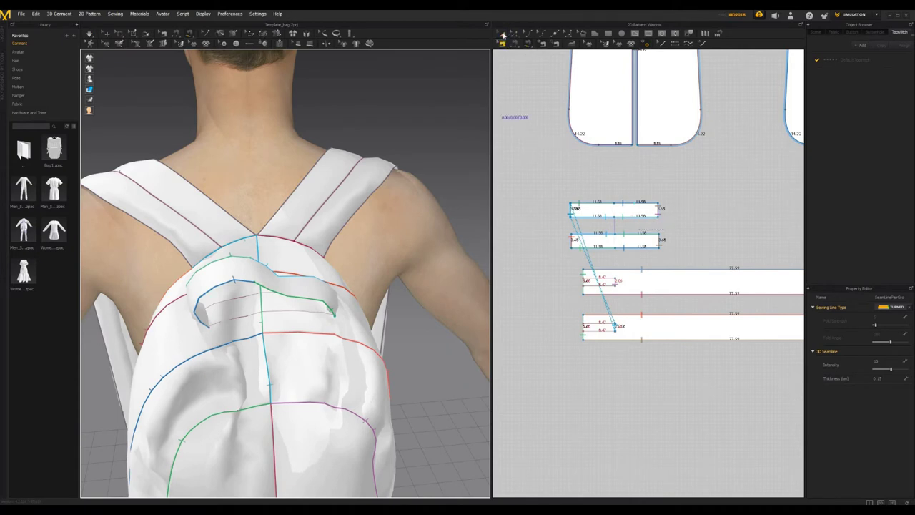
Shorten both strips together to 9.42 per half and simulate them on the bag.
key("a")
left_click(638, 213)
left_click(636, 242, "shift")
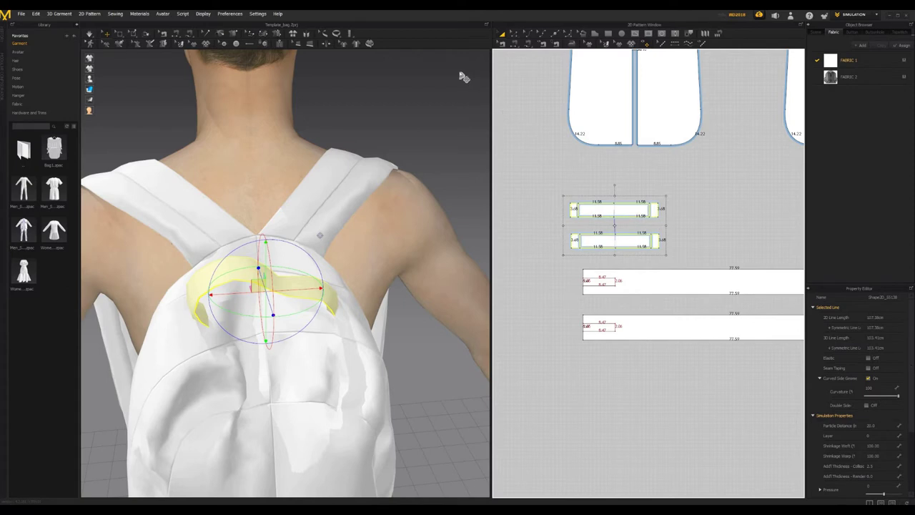
key("ctrl+z")
key("space")
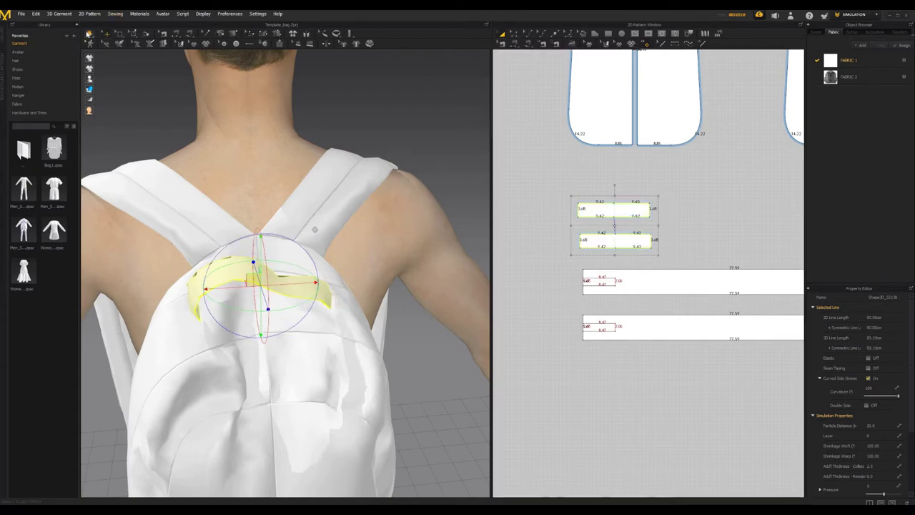
key("space")
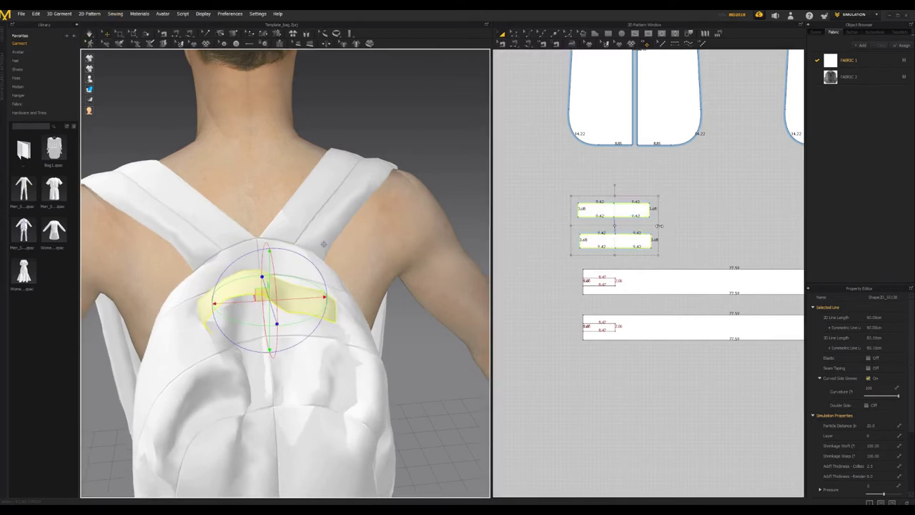
Try shortening both strips further to about 6.25 per half, and simulate the result.
left_click_drag(658, 226, 645, 225)
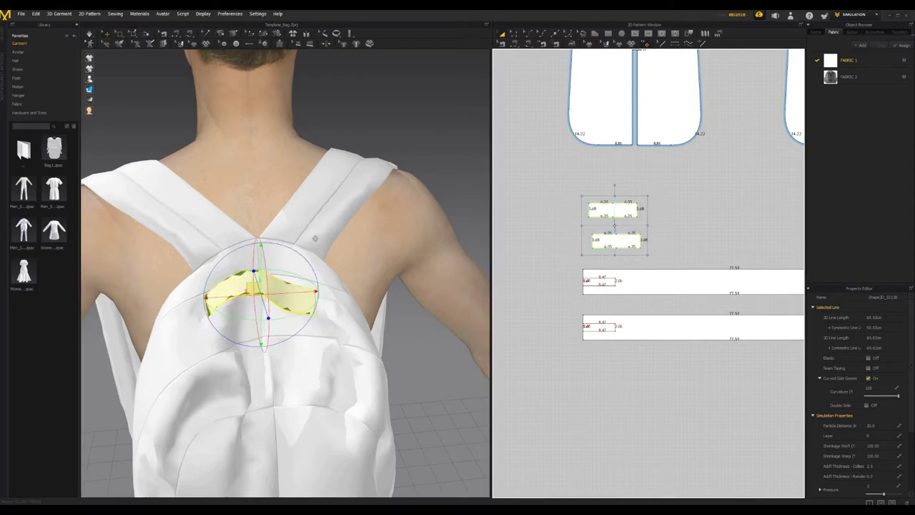
left_click(91, 35)
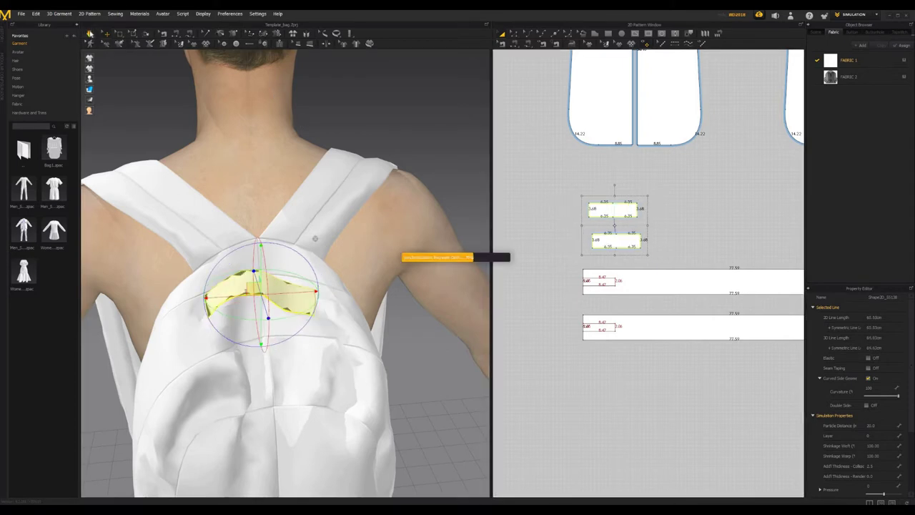
key("space")
right_click_drag(296, 241, 434, 302)
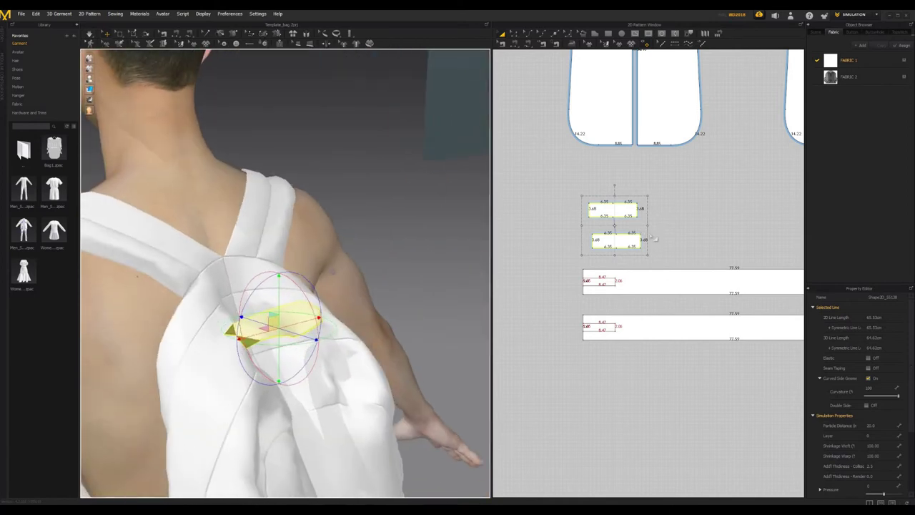
Simulate the over-shortened strips once more, inspect them up close, and undo the last shortening.
left_click_drag(660, 224, 662, 226)
left_click(669, 213)
left_click(641, 238)
left_click(645, 214, "shift")
key("space")
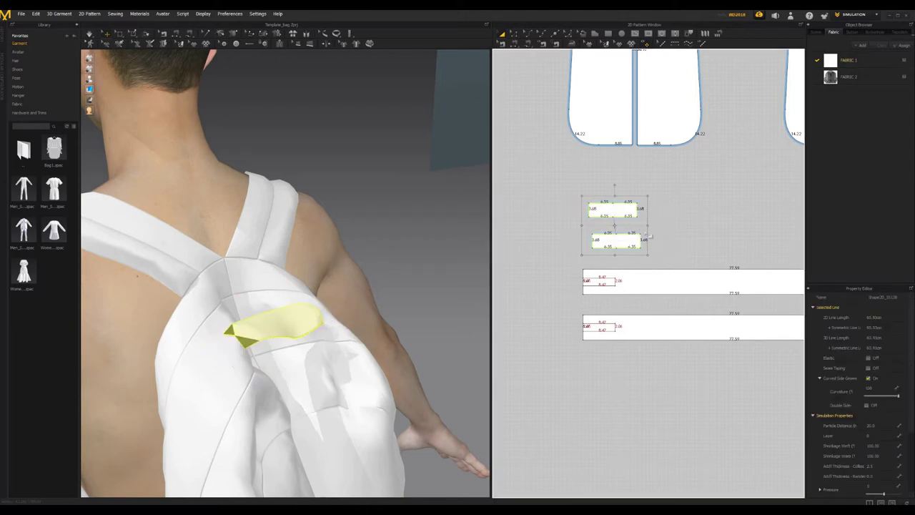
left_click(90, 35)
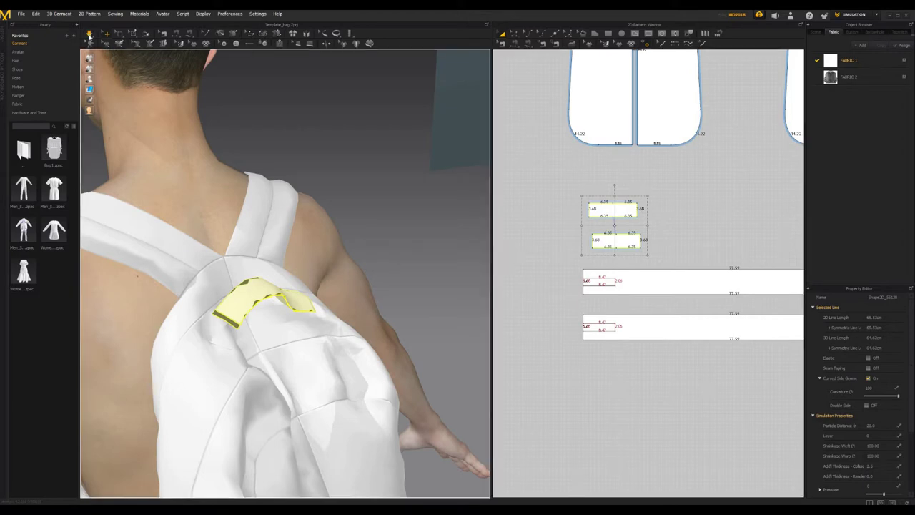
scroll(216, 369, "up", 4)
right_click_drag(169, 331, 279, 270)
scroll(286, 293, "down", 4)
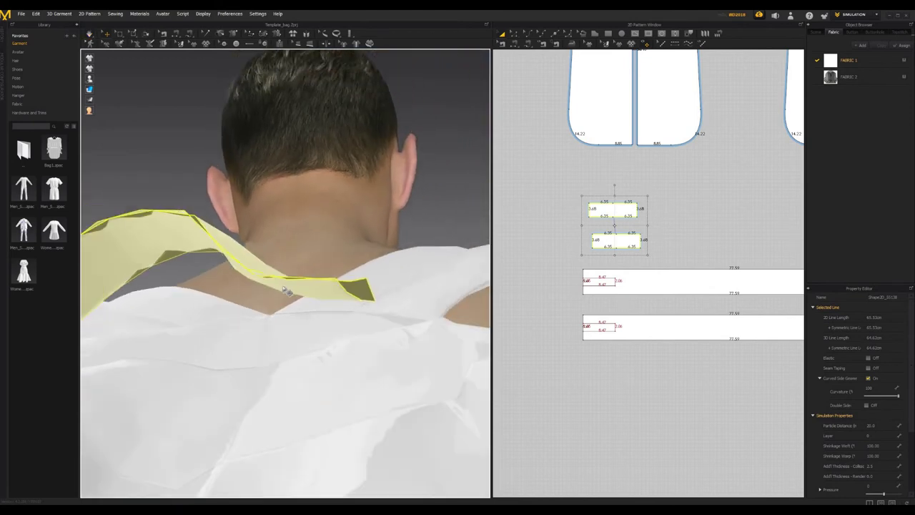
key("space")
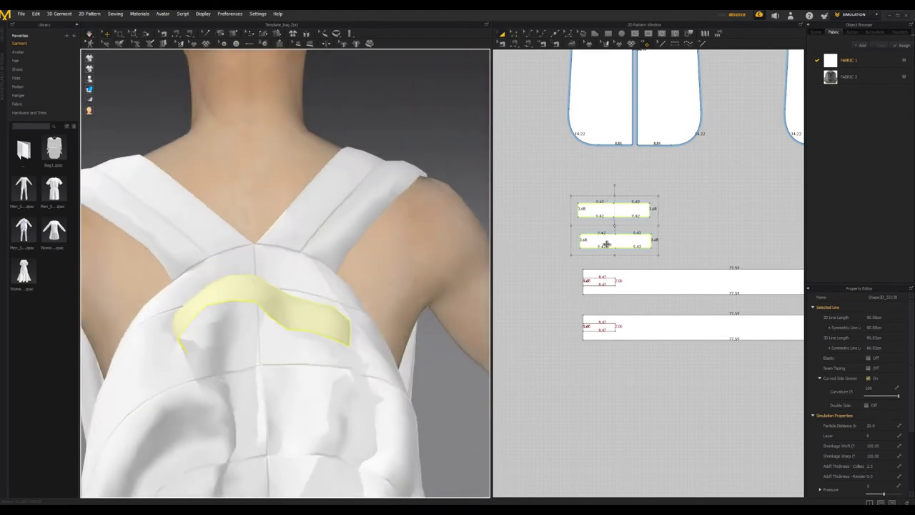
Shorten both strips to 8.69 per half and simulate them.
key("ctrl+c")
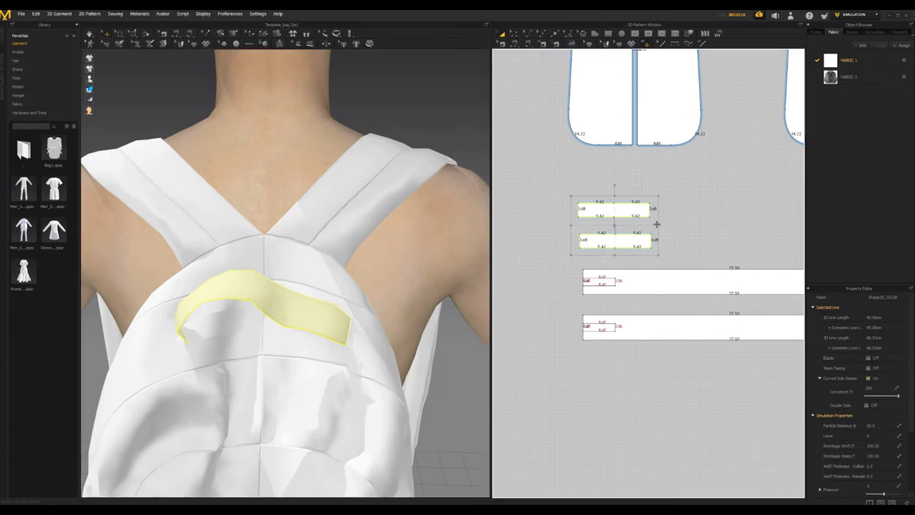
left_click(91, 33)
right_click_drag(289, 293, 246, 347)
key("space")
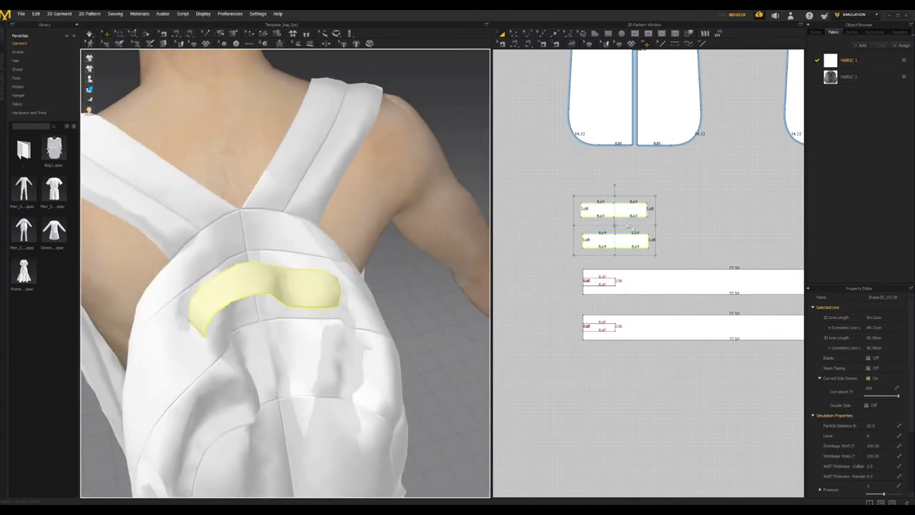
Shorten both strips slightly more, to 8.23 per half, and run the simulation.
key("8")
left_click_drag(654, 226, 651, 226)
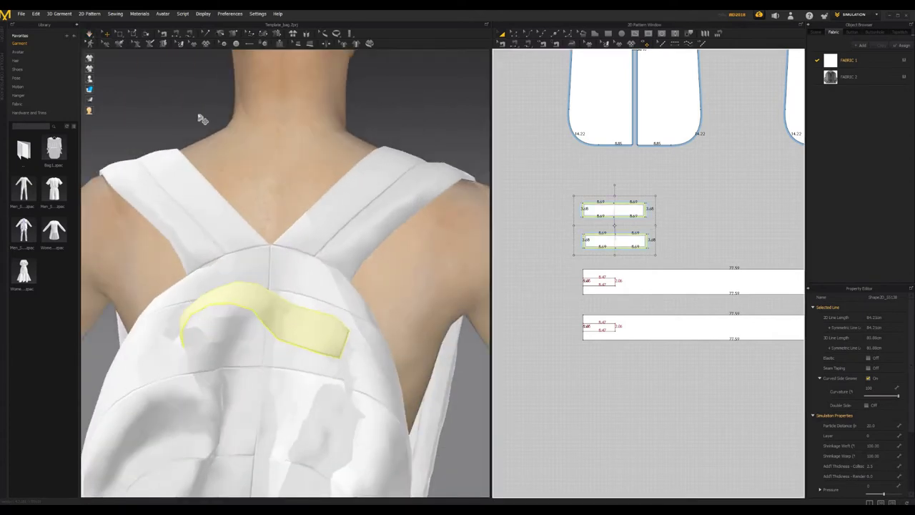
left_click(88, 34)
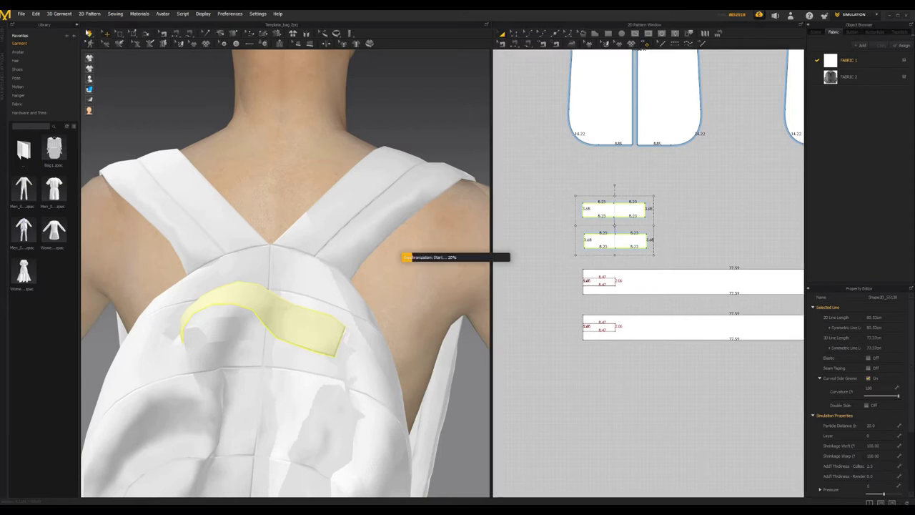
key("space")
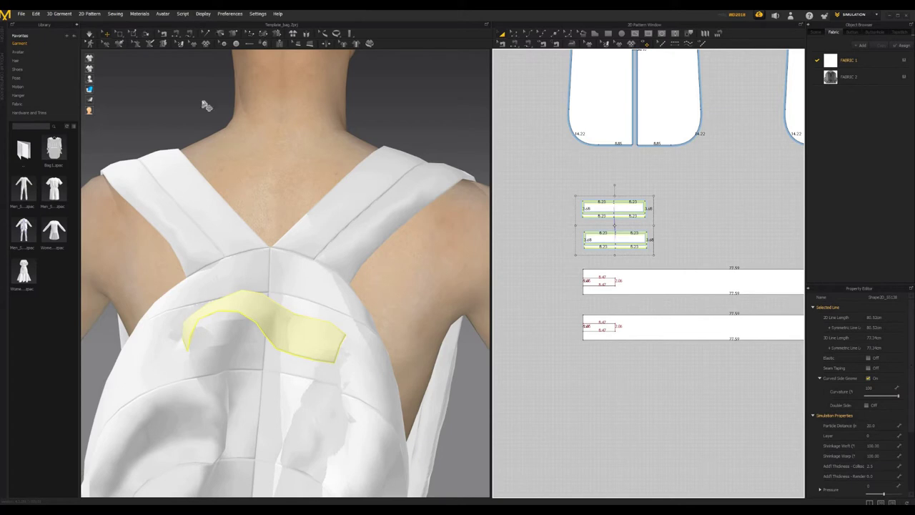
Simulate both strips at a reduced width of 3.16, and set their pressure to 10.
left_click(91, 35)
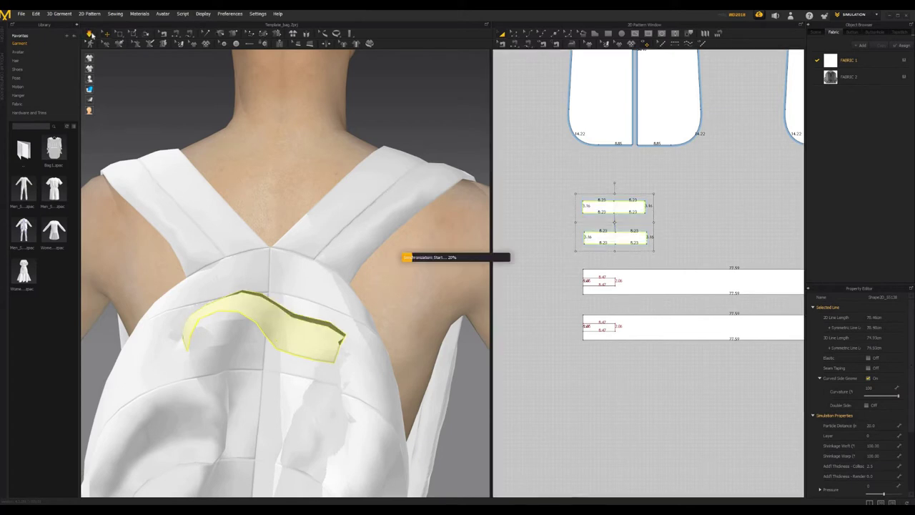
right_click_drag(293, 246, 601, 321)
scroll(642, 338, "up", 4)
middle_click_drag(642, 337, 627, 357)
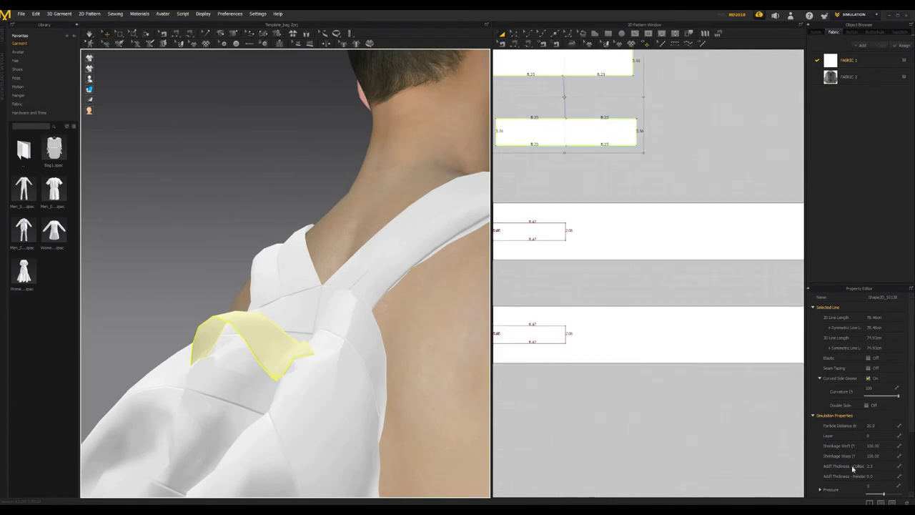
scroll(628, 363, "down", 4)
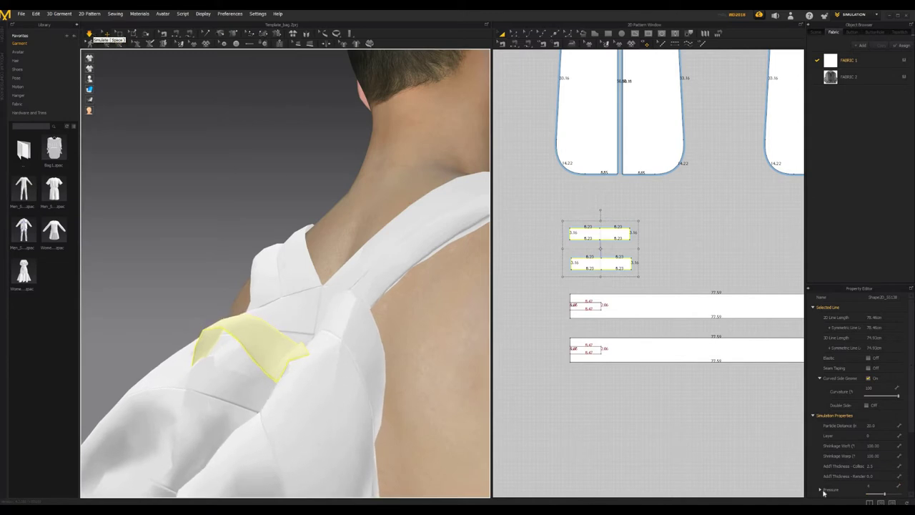
left_click(874, 485)
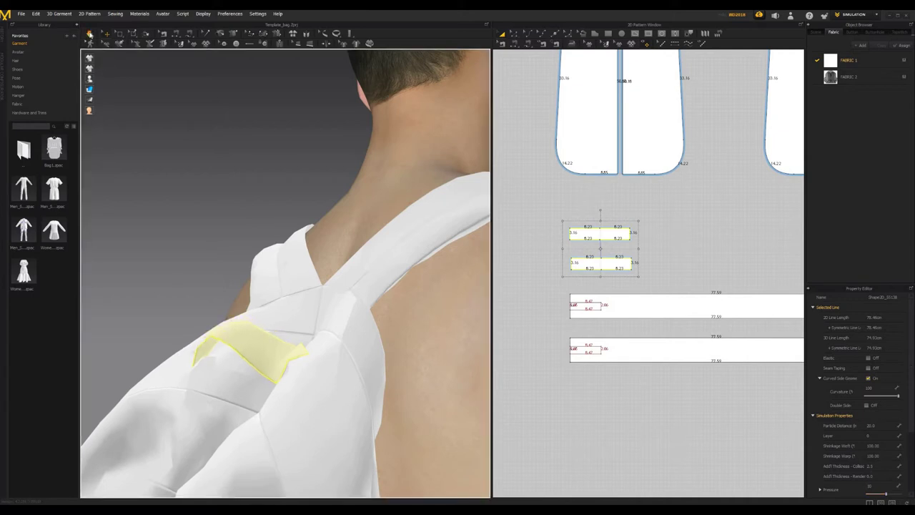
Pull the strip's fabric outward from the bag's surface during the simulation to reshape its arch.
right_click_drag(369, 467, 290, 300)
left_click_drag(264, 344, 417, 358)
right_click_drag(337, 384, 296, 419)
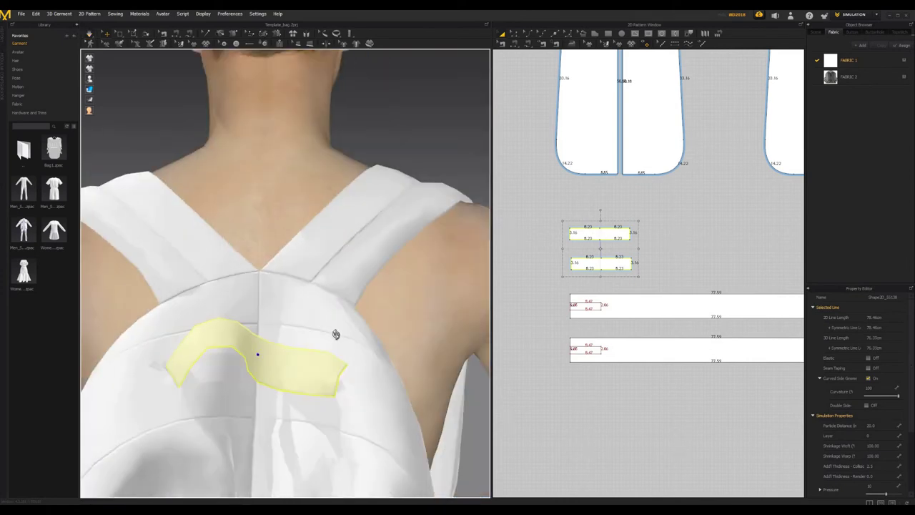
right_click_drag(336, 334, 241, 364)
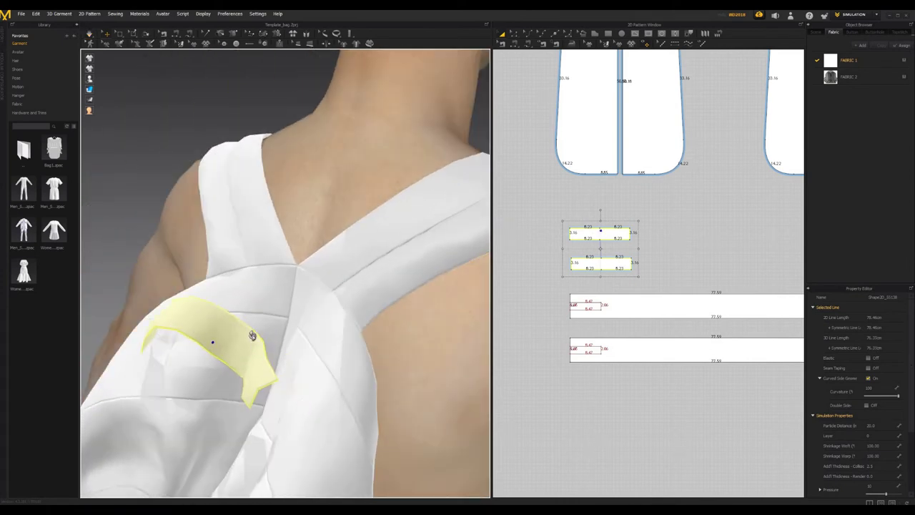
left_click_drag(252, 335, 206, 331)
right_click_drag(379, 293, 336, 300)
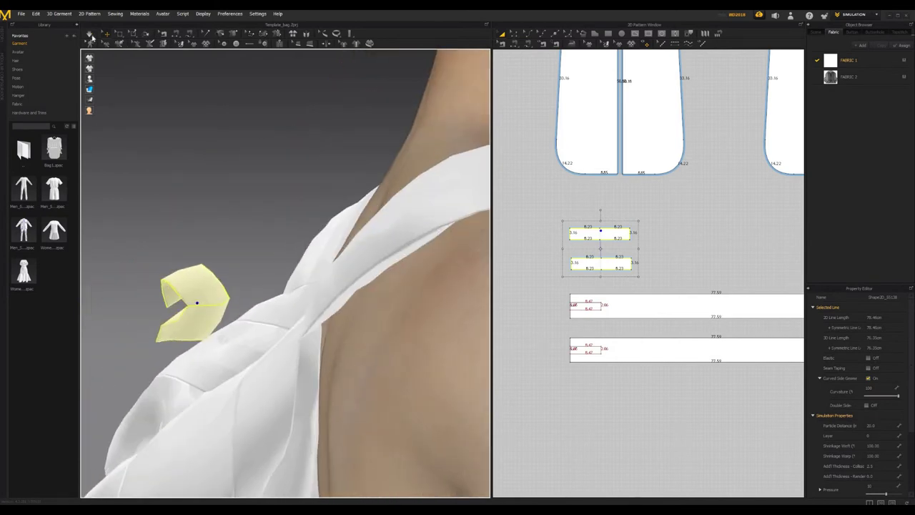
Pull the middle of the handle strip away from the avatar's neck during the simulation so it folds outward.
right_click_drag(236, 350, 265, 366)
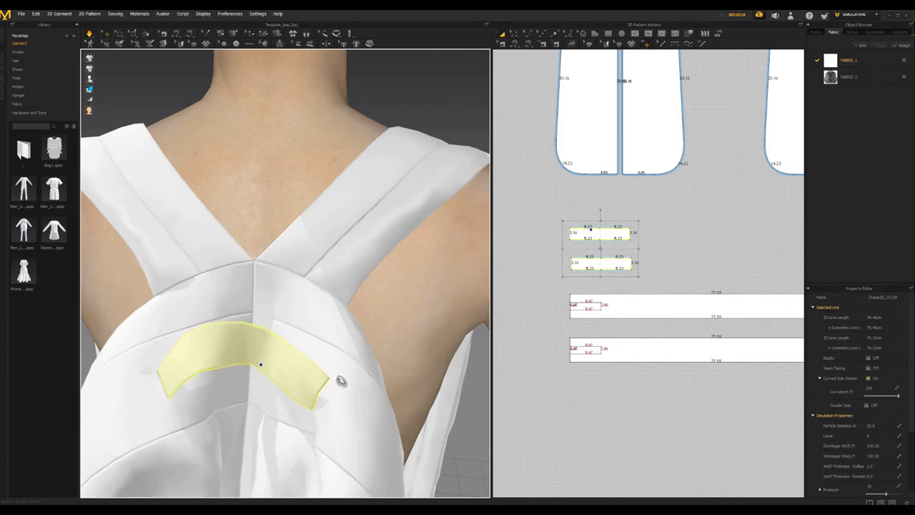
right_click_drag(413, 403, 424, 432)
right_click_drag(255, 370, 286, 366)
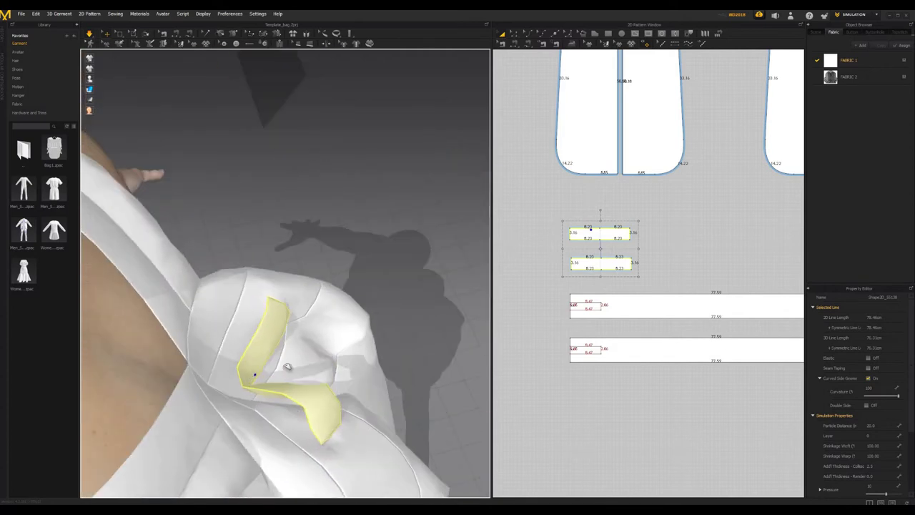
left_click_drag(314, 350, 336, 369)
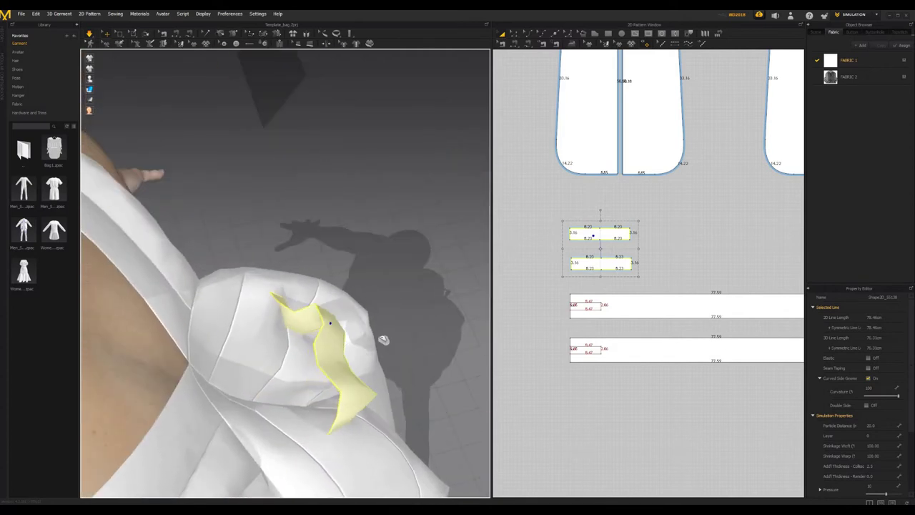
right_click_drag(173, 291, 323, 291)
left_click_drag(295, 252, 409, 303)
right_click_drag(374, 315, 334, 269)
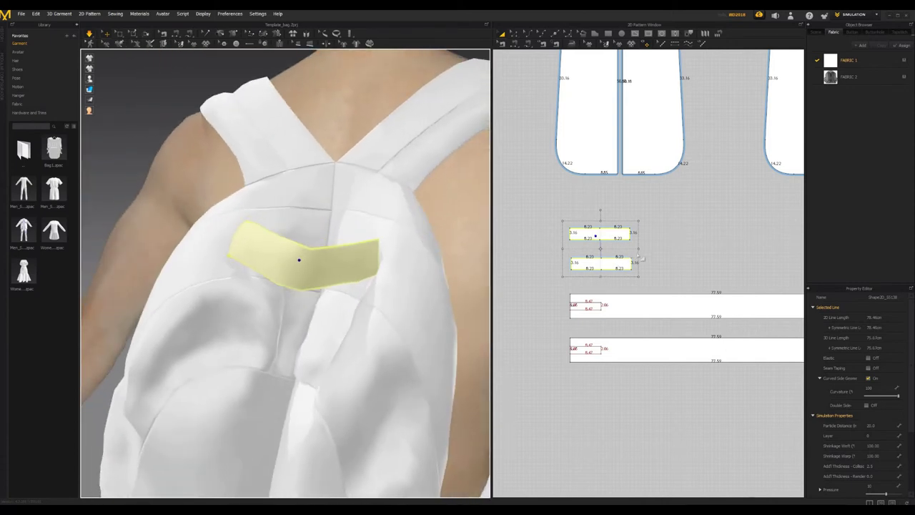
Simulate both handle strips at 6.24 per half and undo that shortening.
left_click_drag(635, 246, 633, 245)
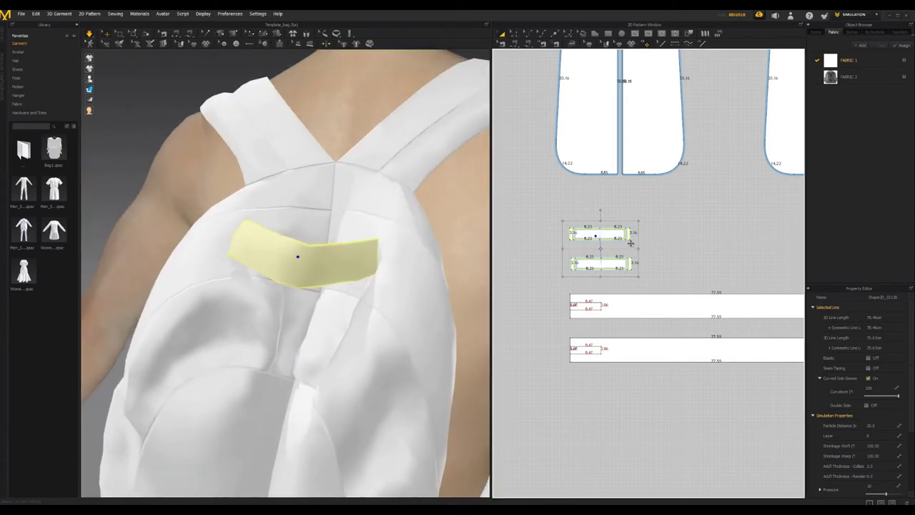
left_click(90, 36)
left_click(89, 36)
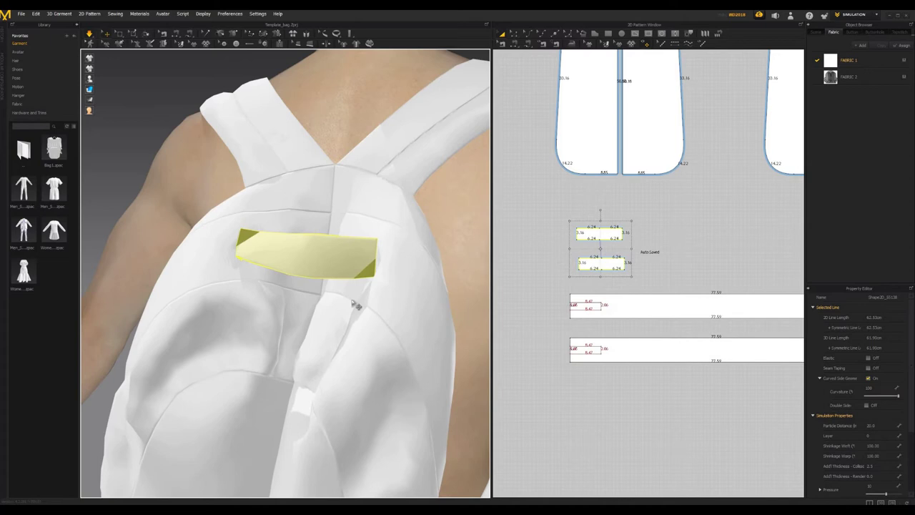
right_click_drag(370, 374, 264, 249)
key("space")
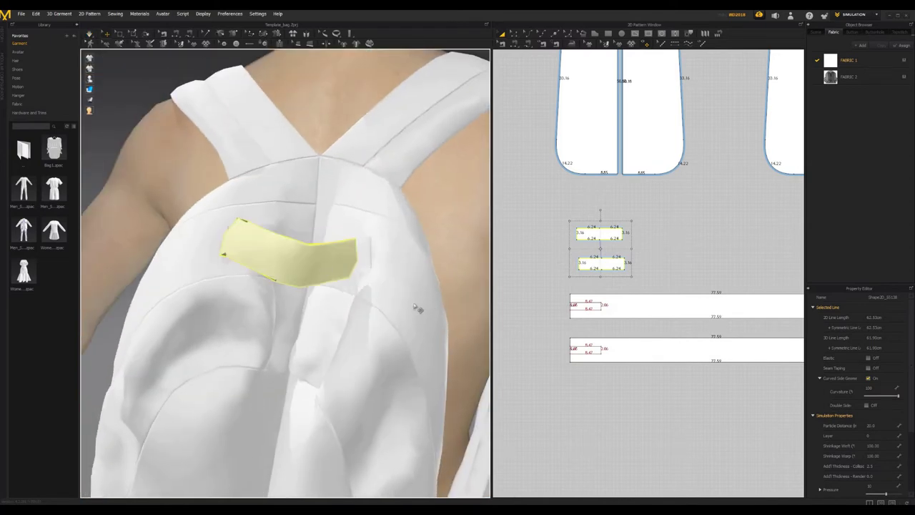
left_click_drag(632, 248, 638, 248)
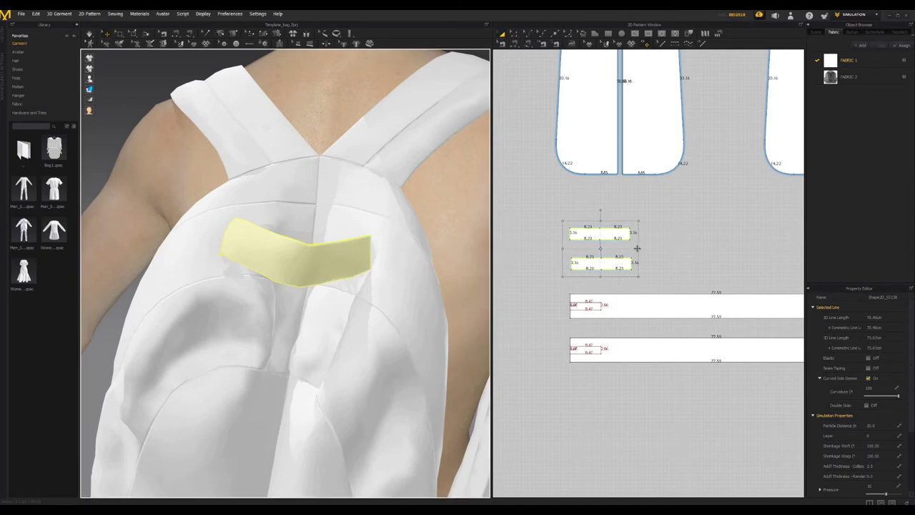
Shorten both handle strips to 7.66 per half and pull the handle's fabric into shape during the simulation.
key("ctrl+d")
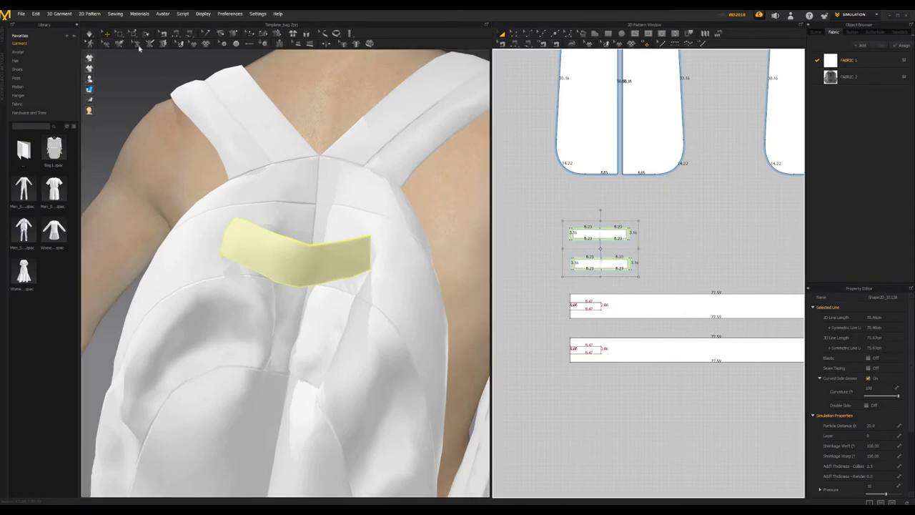
left_click(89, 34)
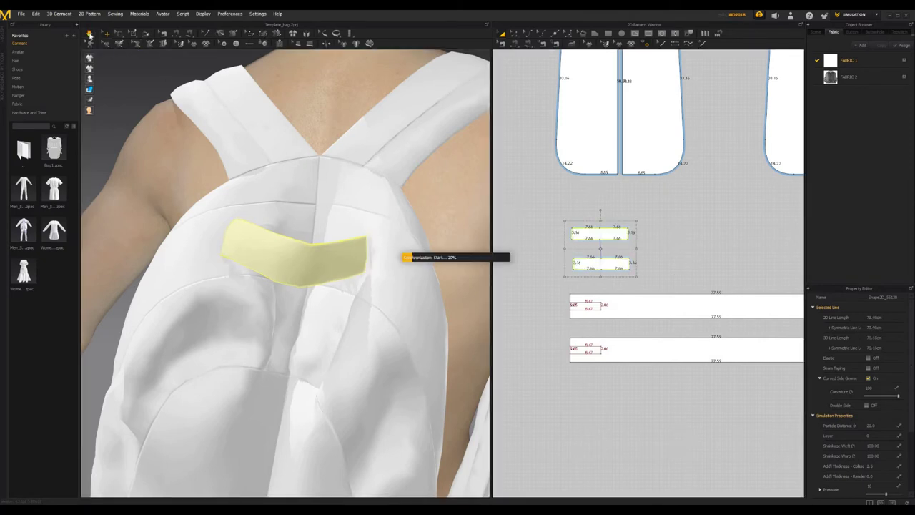
right_click_drag(377, 331, 278, 242)
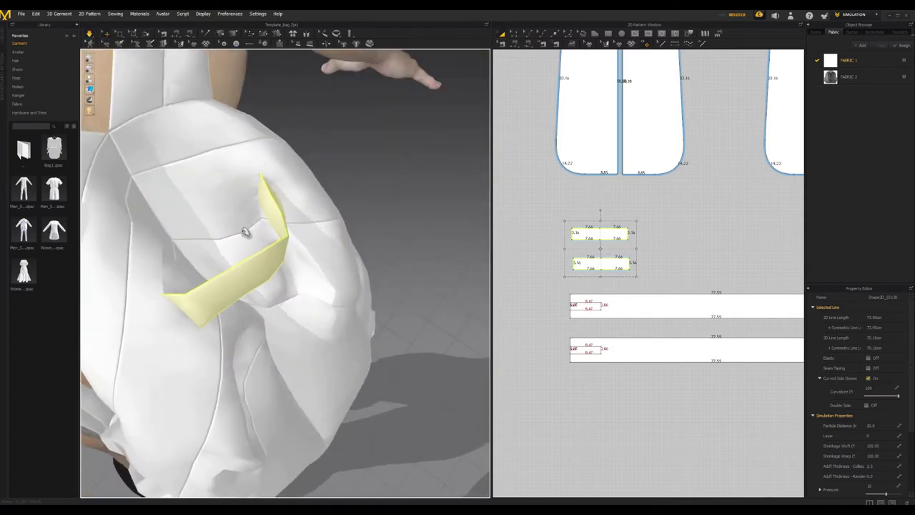
left_click_drag(279, 227, 568, 240)
left_click(271, 241)
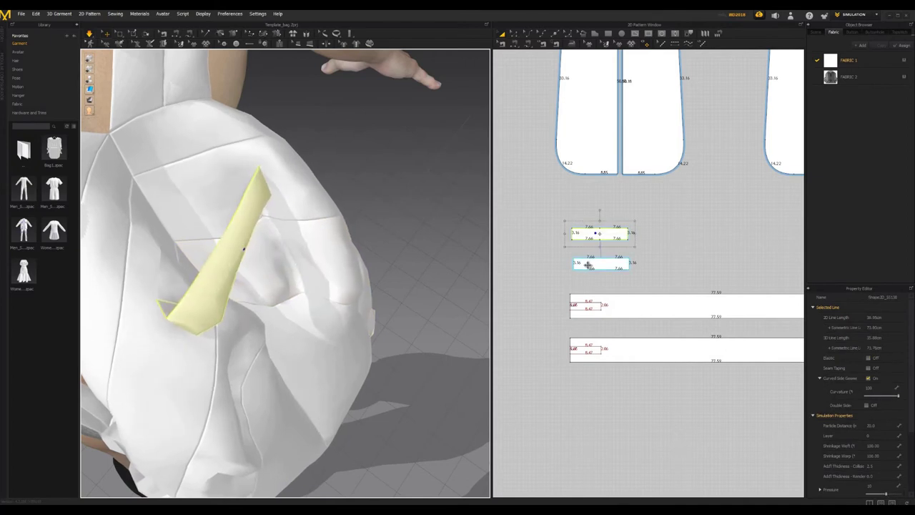
Shorten both handle strips to 7.28 and on to 6.71 per half, simulating after each change.
left_click(577, 260)
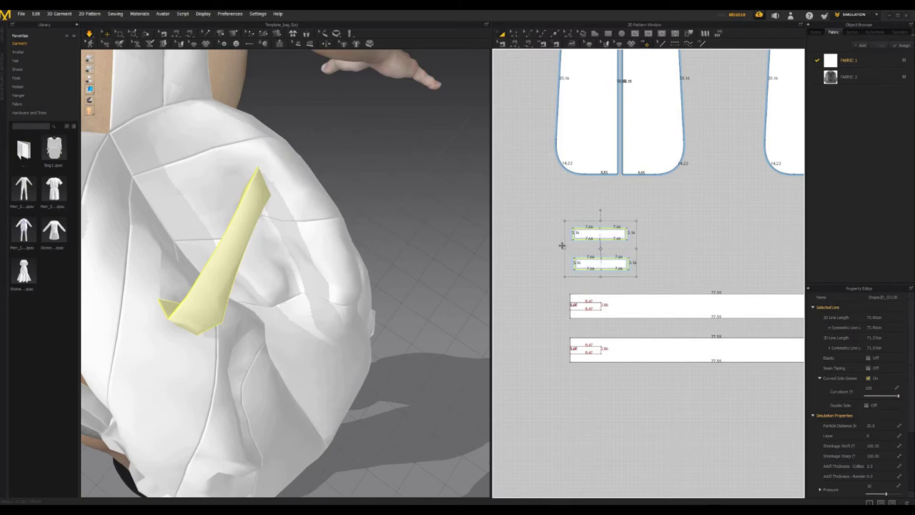
key("ctrl+z")
left_click(87, 34)
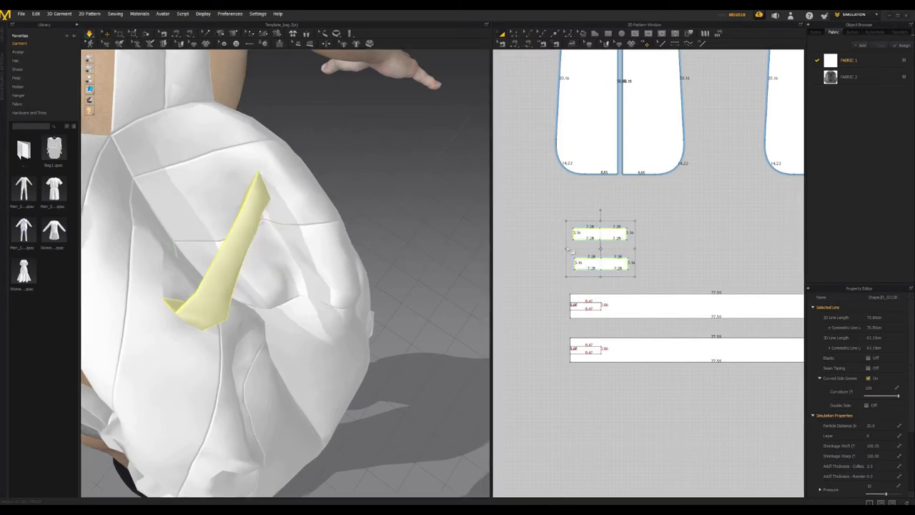
key("space")
left_click(552, 218)
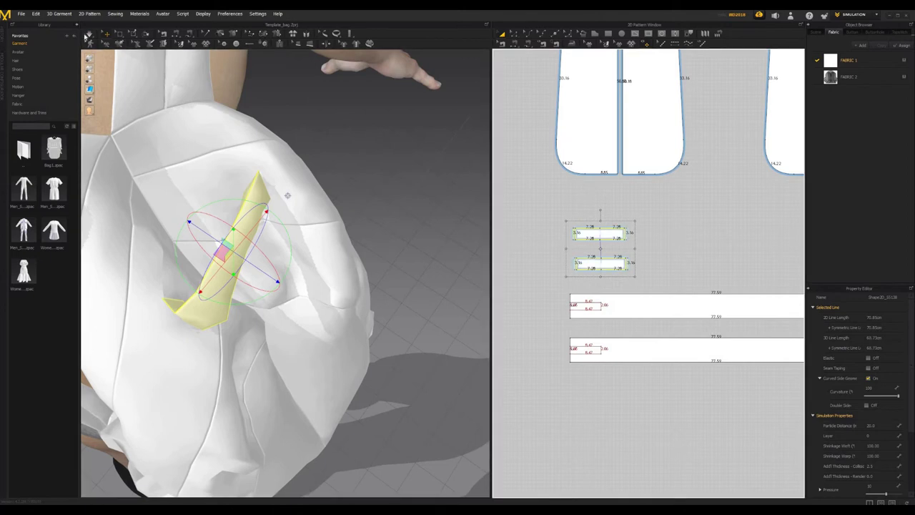
left_click(92, 35)
key("space")
right_click_drag(362, 241, 303, 202)
Simulate both handle strips at pressure 5 and again at pressure 1.
left_click(883, 486)
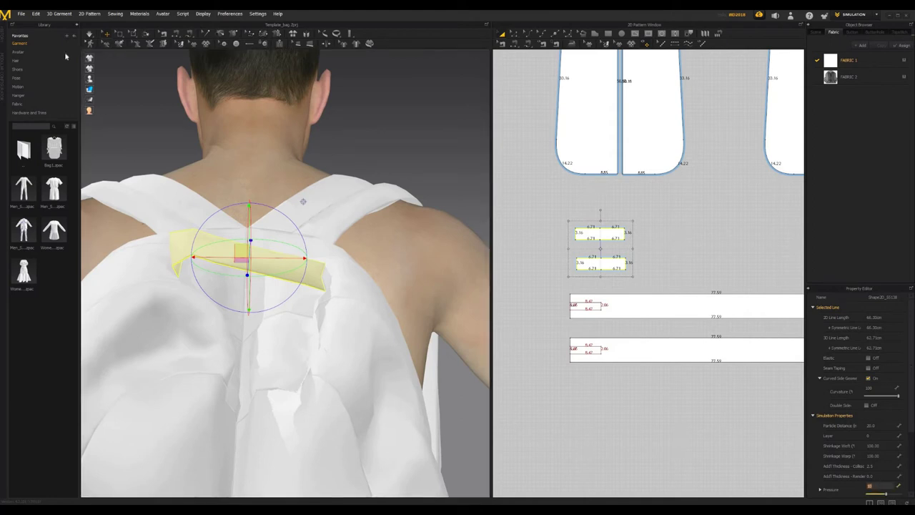
left_click(88, 35)
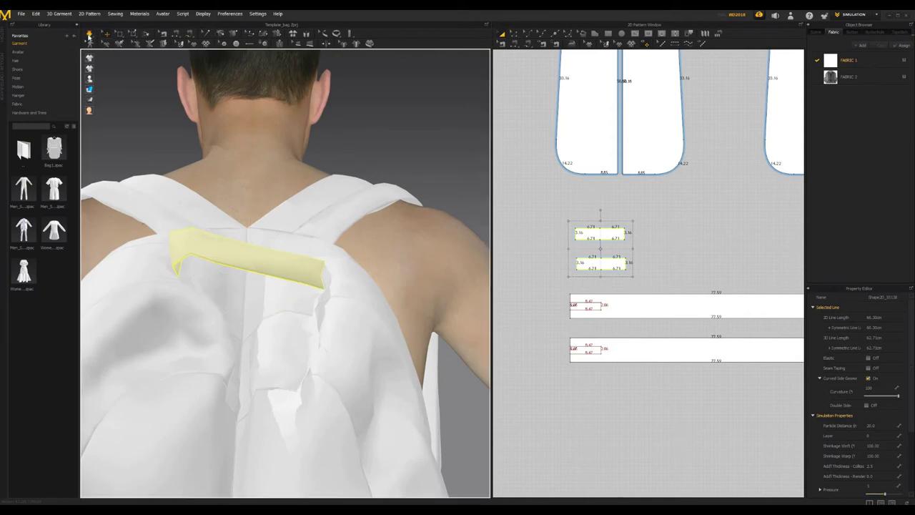
right_click_drag(372, 391, 311, 357)
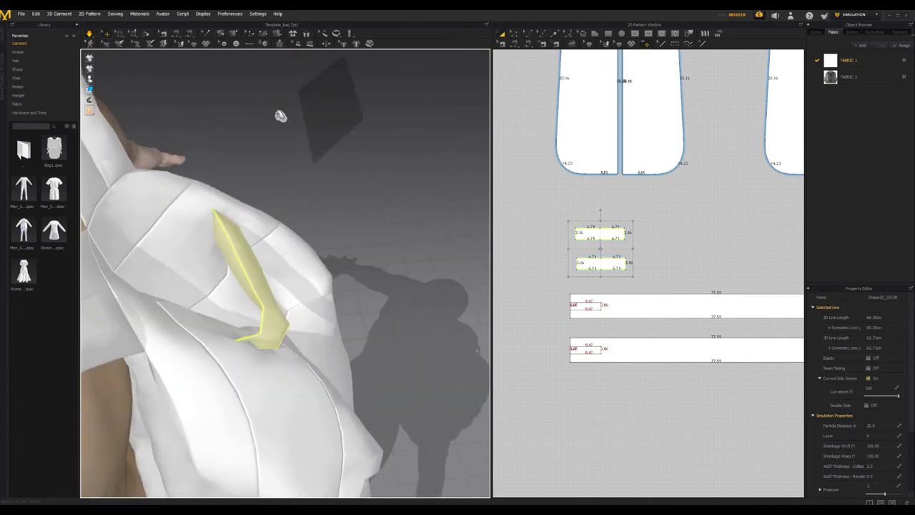
left_click(89, 35)
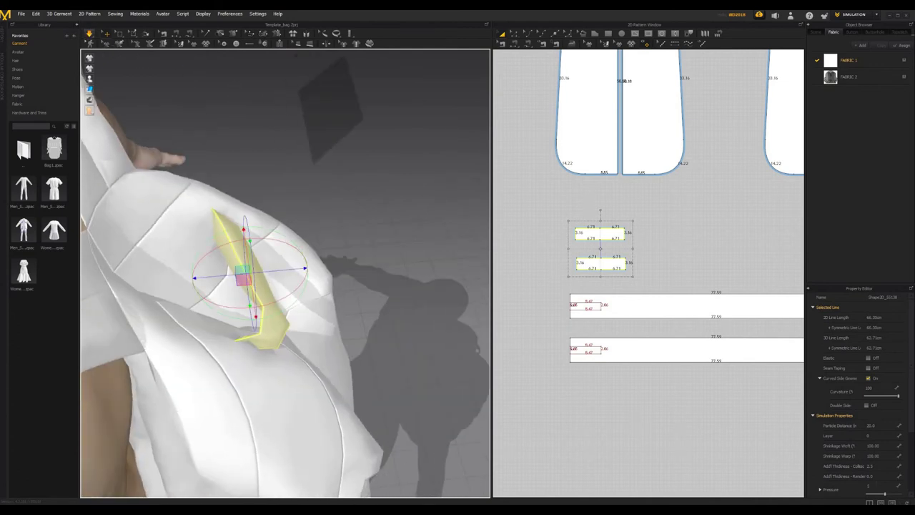
left_click(877, 486)
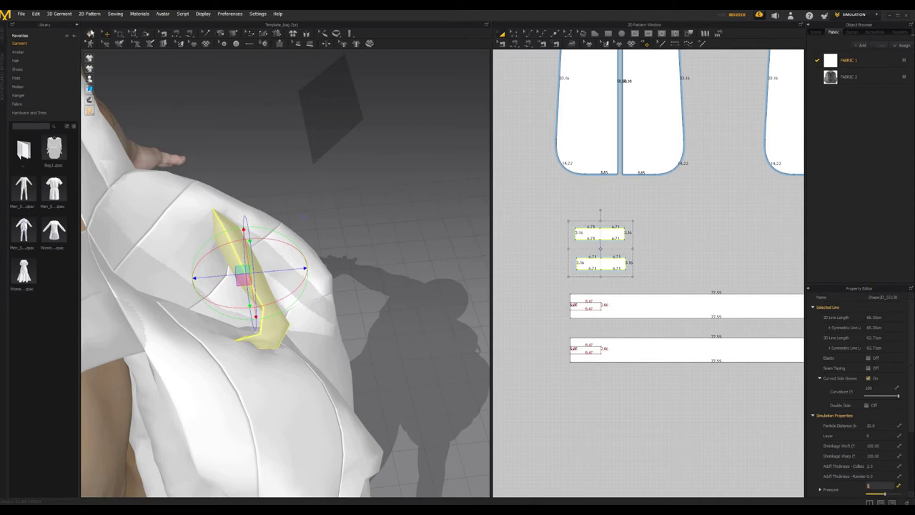
left_click(91, 32)
left_click(90, 35)
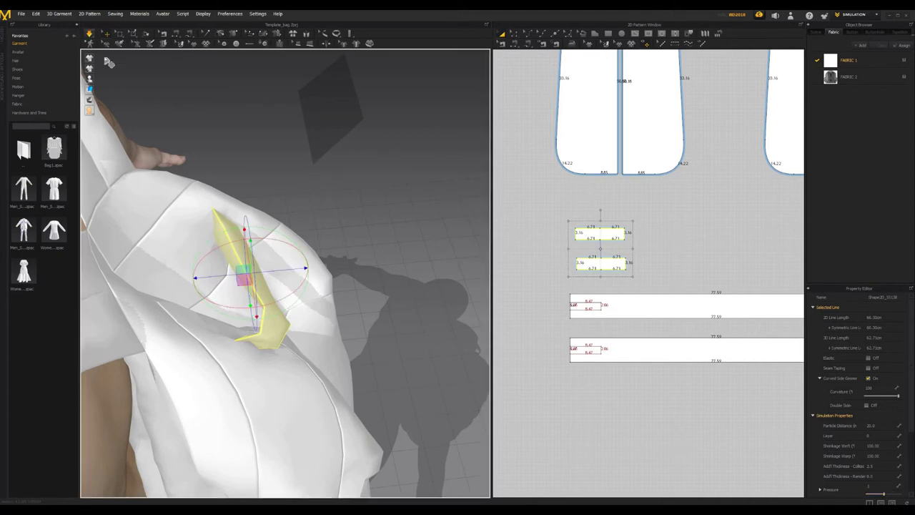
Pull the shortened handle's fabric into a raised arch above the bag's top and stop the simulation.
right_click_drag(230, 255, 248, 217)
left_click_drag(205, 250, 172, 219)
right_click_drag(253, 370, 74, 256)
right_click_drag(285, 269, 159, 321)
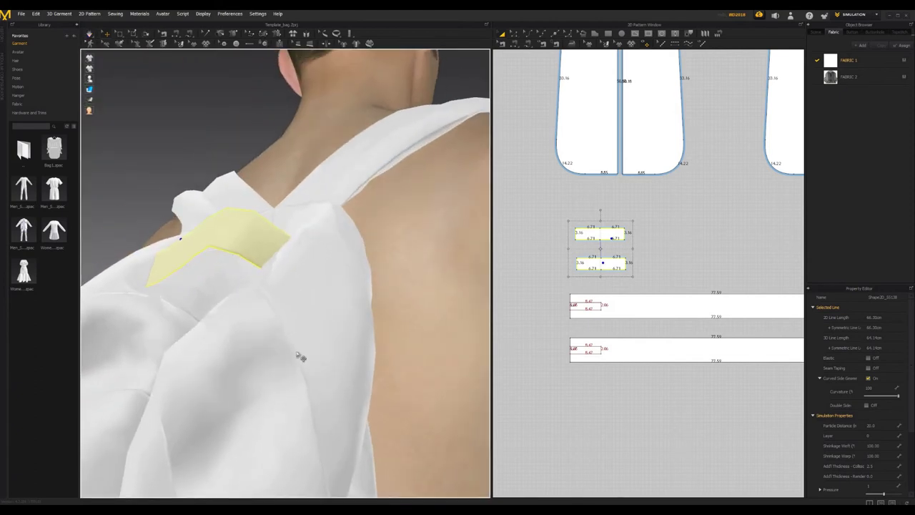
Examine the whole backpack and its handle on the avatar from the back and the side.
scroll(302, 381, "down", 10)
right_click_drag(379, 474, 340, 446)
left_click(324, 438)
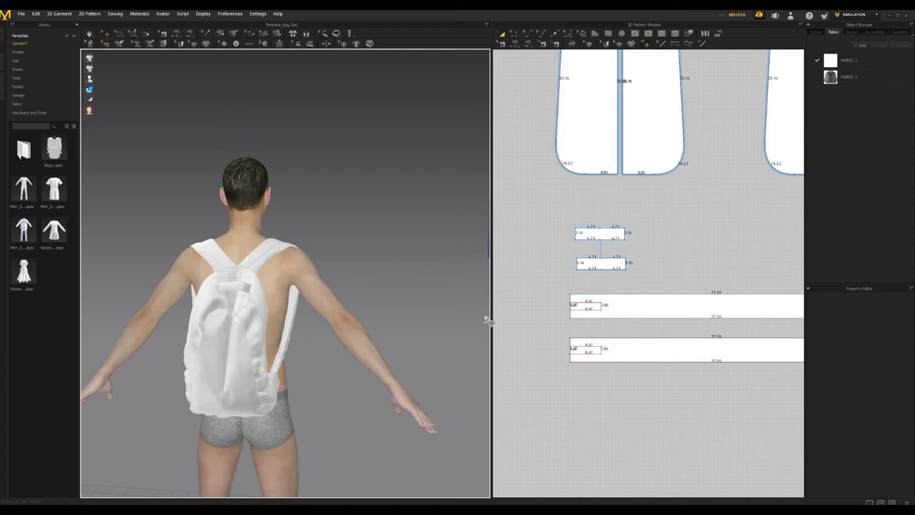
right_click_drag(364, 317, 409, 318)
scroll(288, 274, "up", 5)
right_click_drag(288, 274, 281, 302)
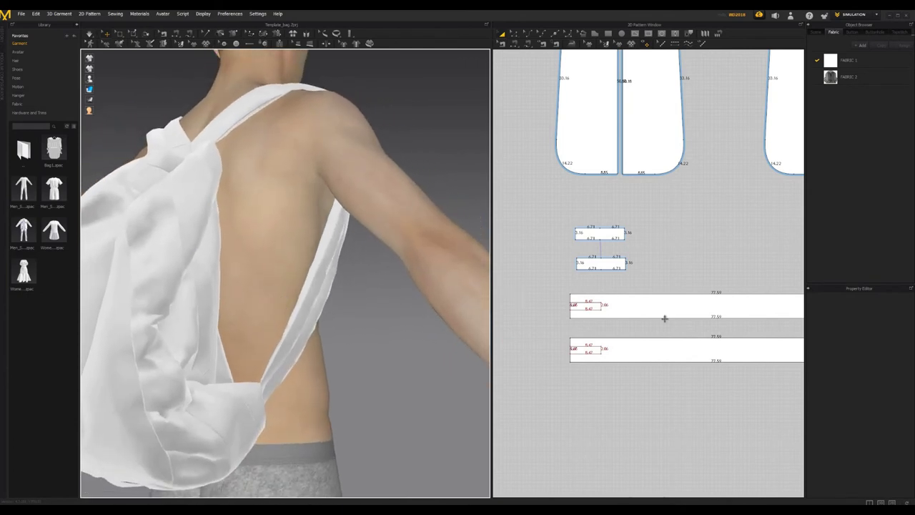
Add a point at the middle of the left short edge of both 7.40-wide strips, dividing each edge into 3.70 halves.
scroll(737, 367, "up", 4)
scroll(737, 368, "down", 10)
middle_click_drag(782, 370, 646, 347)
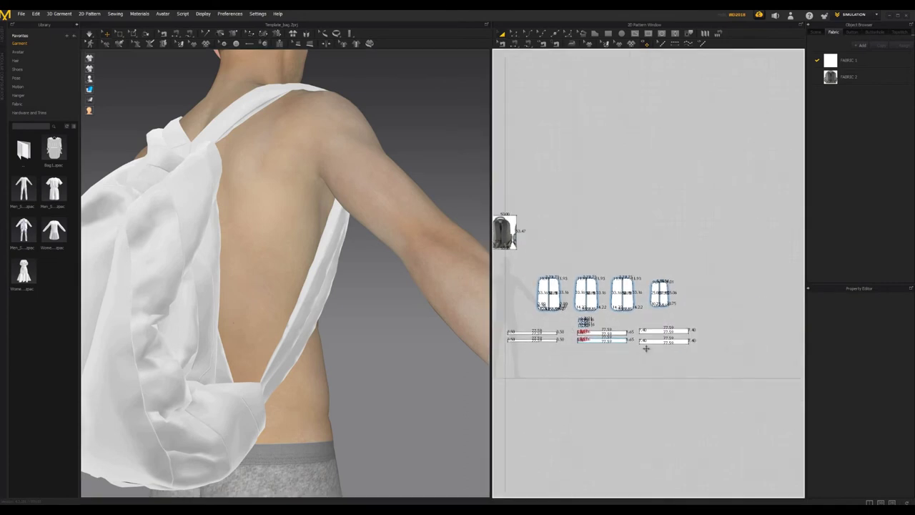
scroll(634, 316, "up", 7)
middle_click_drag(634, 316, 582, 291)
scroll(611, 324, "up", 3)
middle_click_drag(608, 321, 510, 269)
middle_click_drag(727, 296, 654, 264)
scroll(654, 264, "down", 4)
scroll(593, 256, "up", 6)
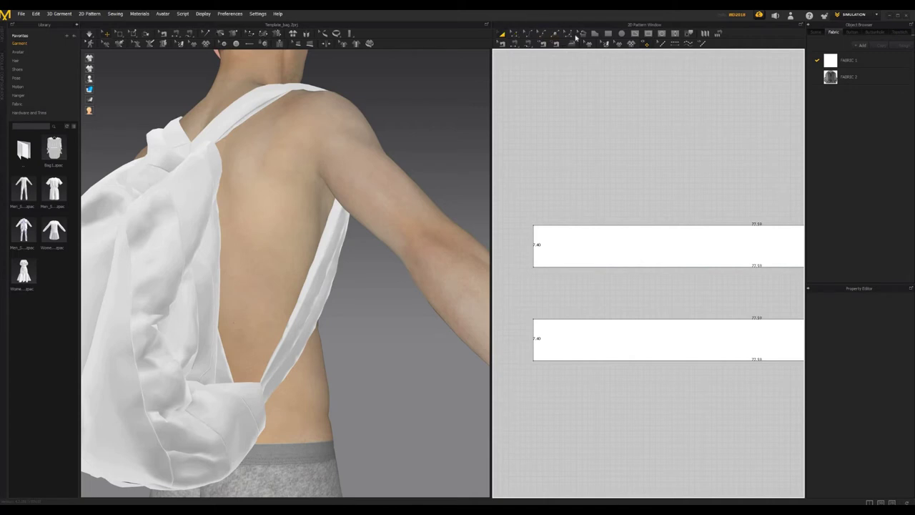
key("x")
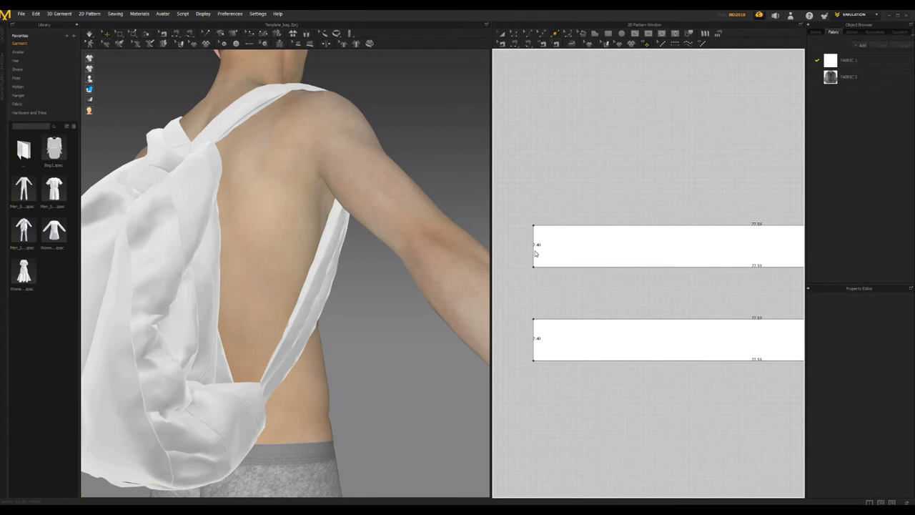
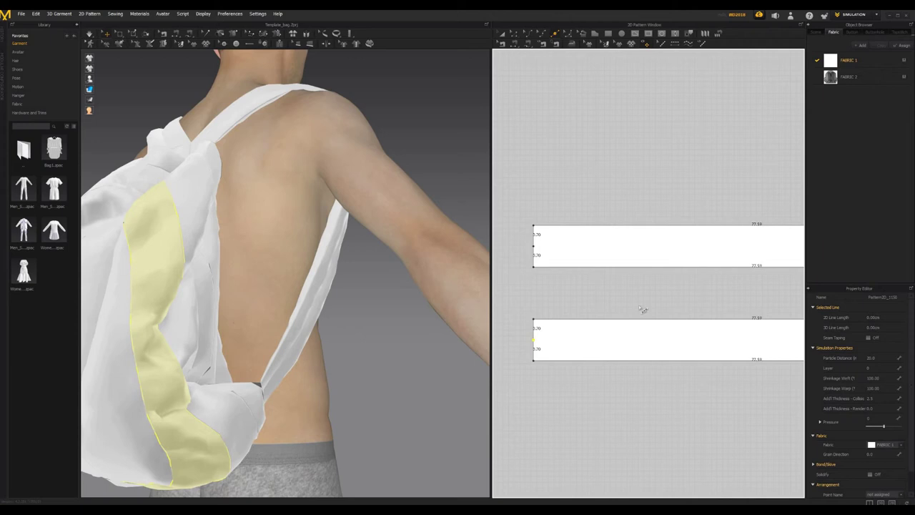
Examine the backpack on the avatar from the back and the side, along with the pattern pieces of the long strips.
scroll(286, 311, "down", 5)
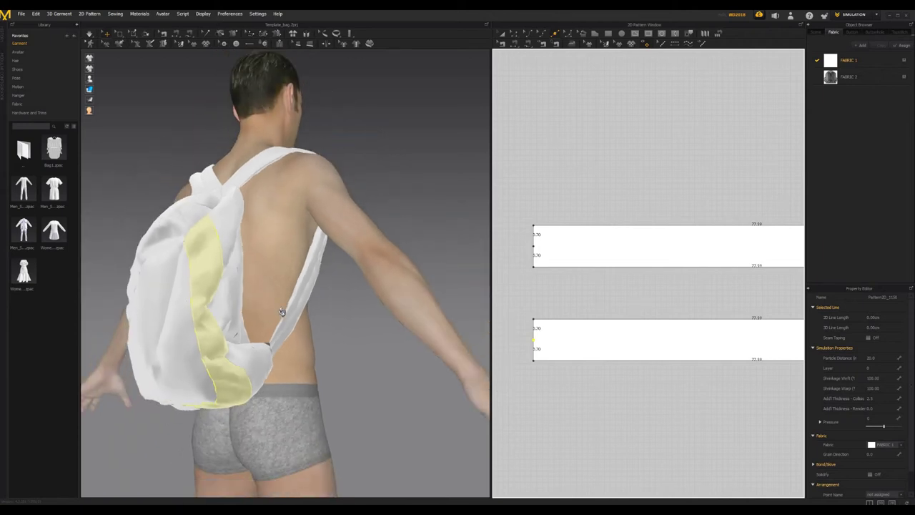
right_click_drag(178, 305, 258, 301)
mouse_move(208, 295)
right_mouse_down()
mouse_move(168, 320)
mouse_move(200, 337)
mouse_move(194, 310)
mouse_move(216, 302)
right_mouse_up()
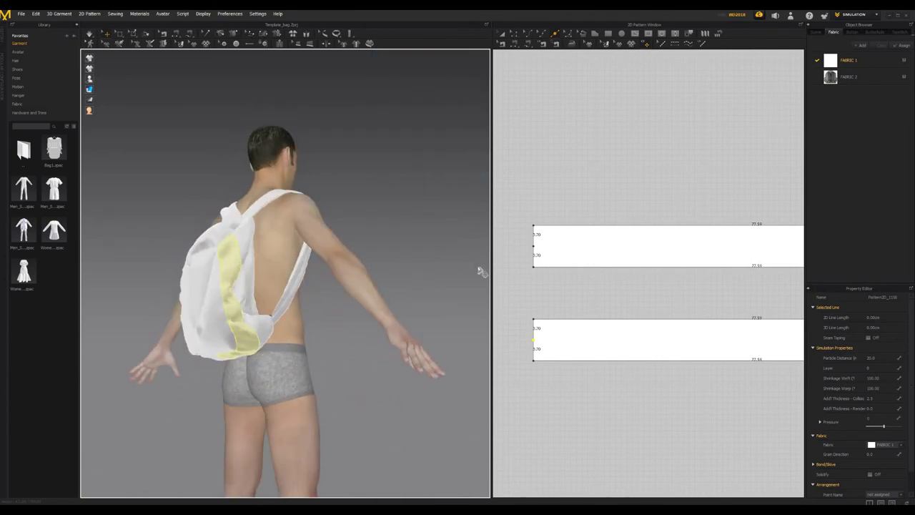
scroll(569, 347, "down", 5)
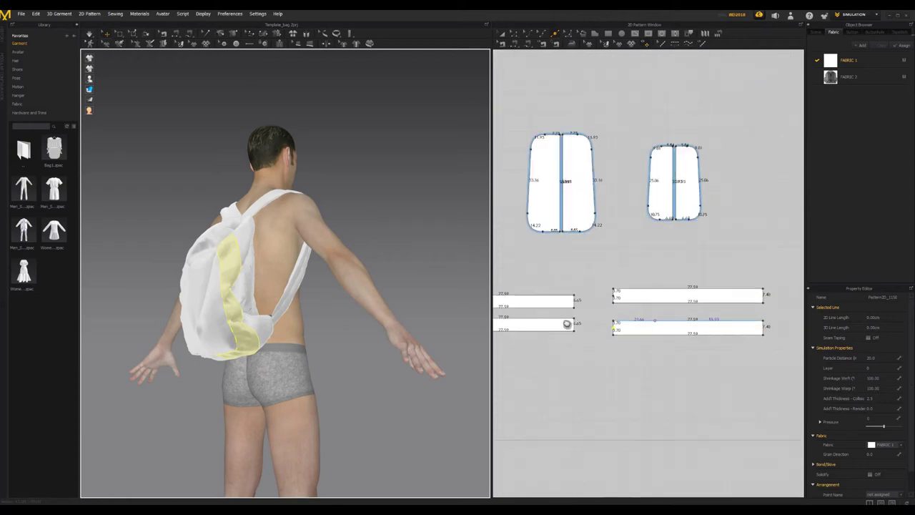
middle_click_drag(534, 253, 591, 200)
scroll(533, 254, "down", 3)
scroll(557, 266, "up", 6)
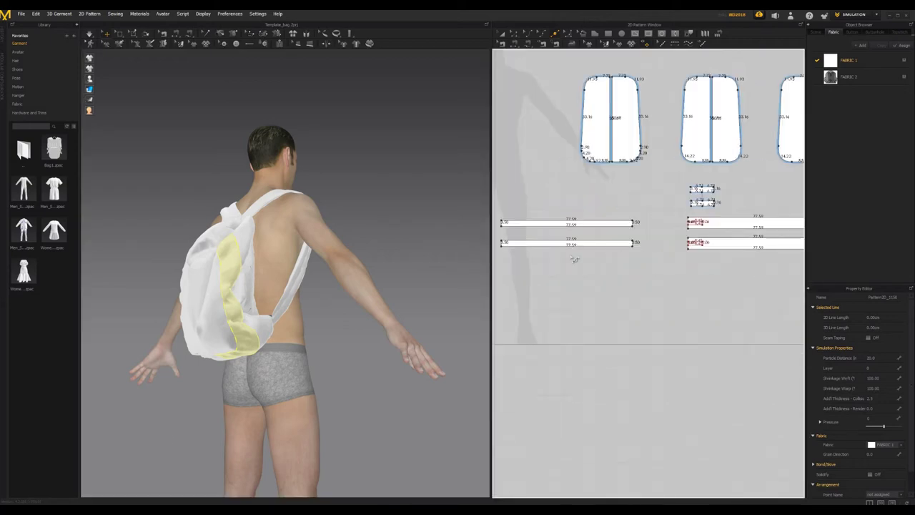
scroll(550, 265, "up", 4)
right_click_drag(189, 308, 143, 318)
middle_click_drag(678, 294, 699, 342)
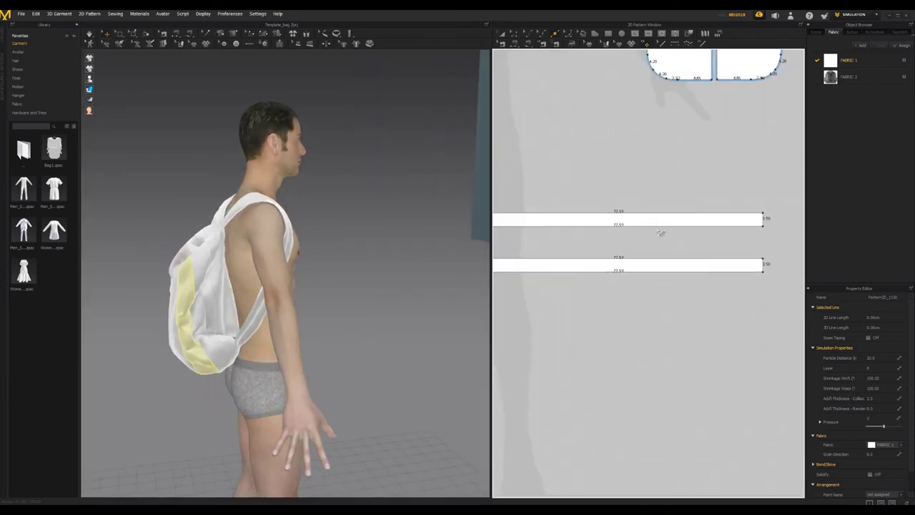
Draw a straight internal line across the full width of the upper 3.50-wide strip, about 38.2 cm from its left end.
middle_click_drag(595, 216, 632, 241)
left_click(647, 35)
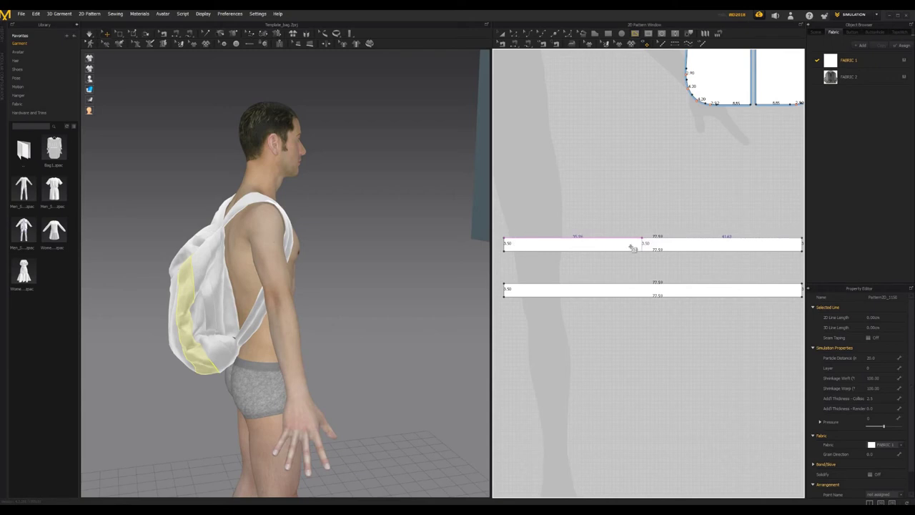
left_click(652, 250)
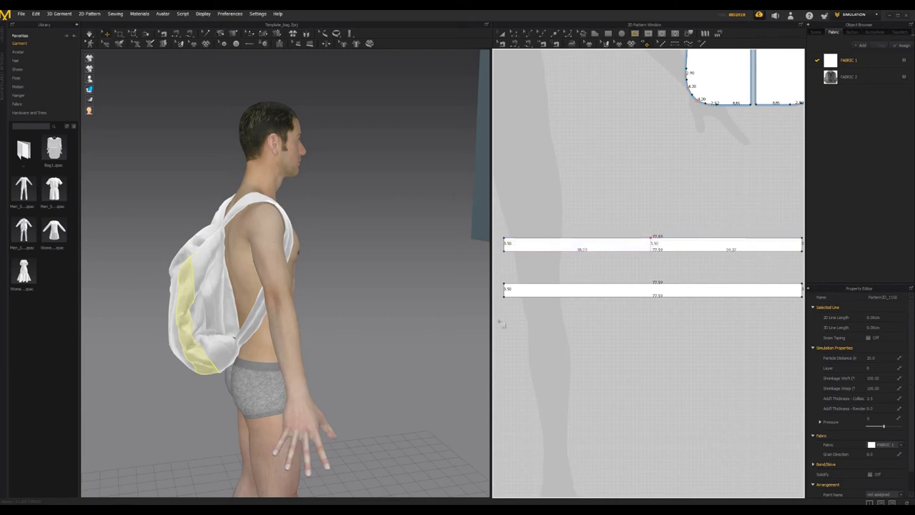
middle_click_drag(507, 317, 566, 303)
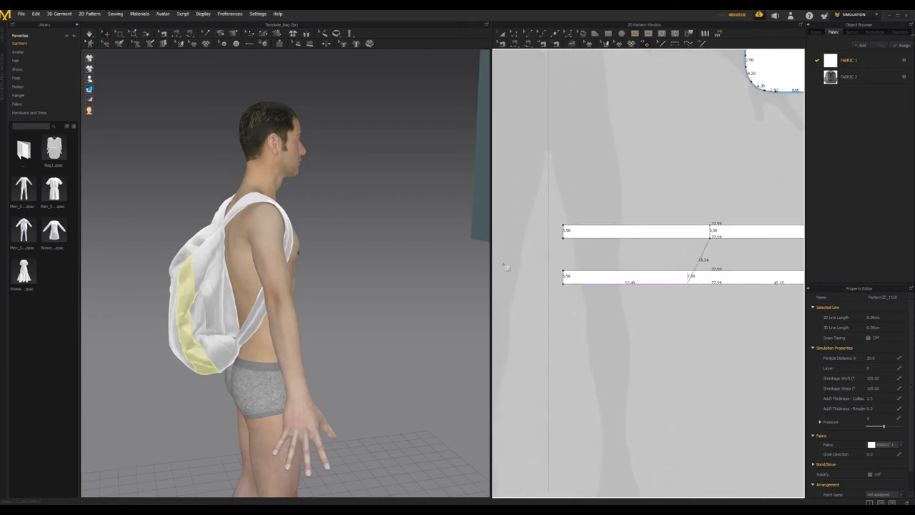
key("Return")
scroll(699, 231, "up", 5)
scroll(665, 256, "up", 4)
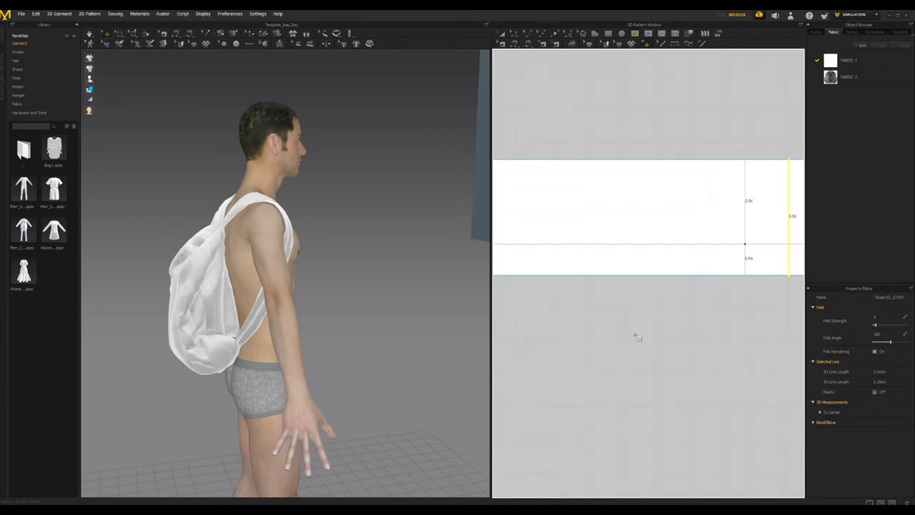
Copy the internal cross line and paste it onto the lower 3.50-wide strip, directly in line with the original.
scroll(666, 375, "down", 5)
right_click_drag(321, 296, 363, 306)
scroll(687, 290, "down", 5)
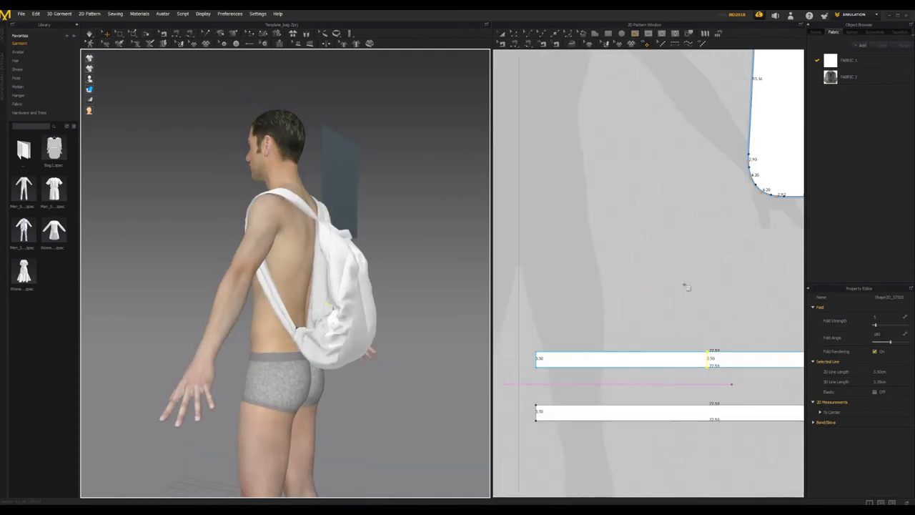
scroll(656, 246, "up", 3)
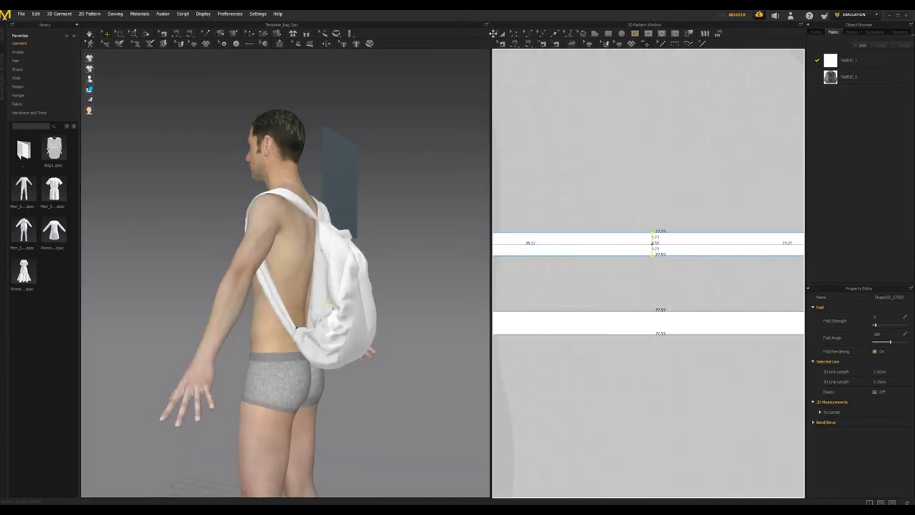
right_click(653, 246)
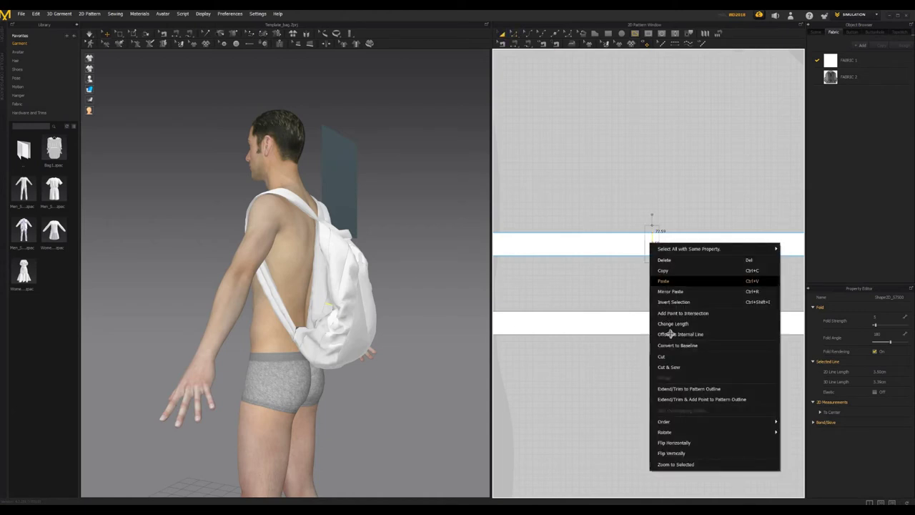
left_click(664, 271)
right_click(663, 329)
left_click(689, 65)
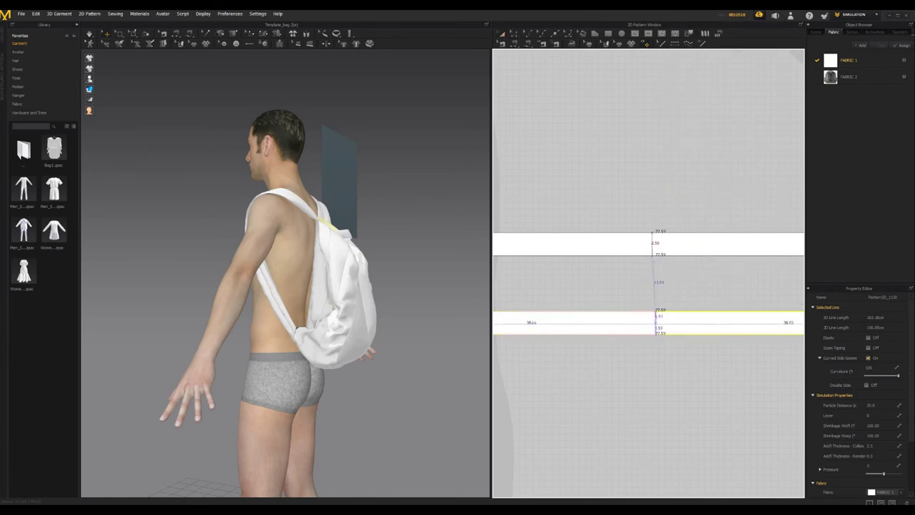
scroll(653, 326, "up", 5)
scroll(652, 326, "up", 1)
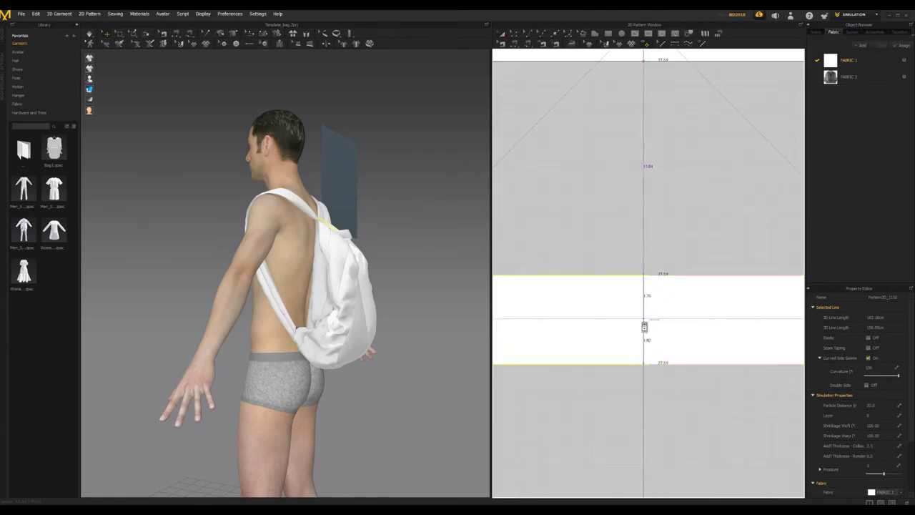
left_click_drag(644, 325, 644, 323)
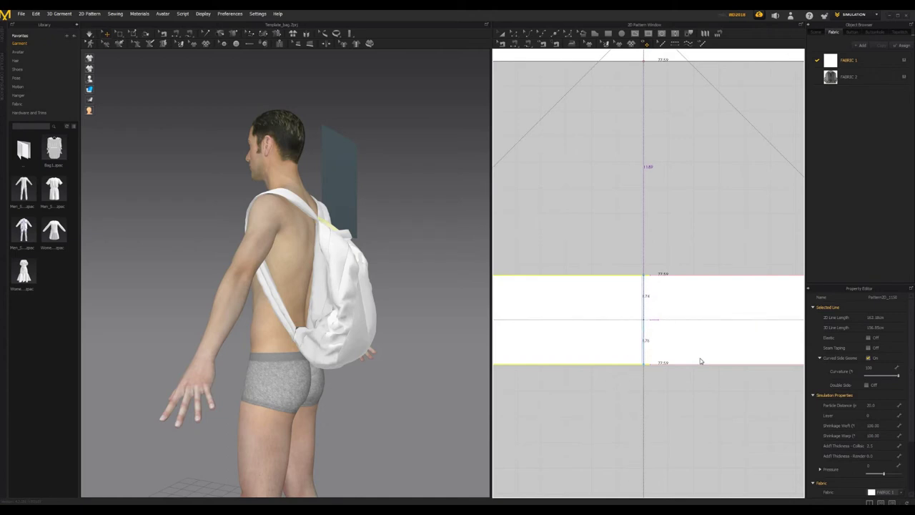
key("a")
Check how both ends of the copied cross line meet the long edges of the lower strip.
scroll(650, 252, "up", 5)
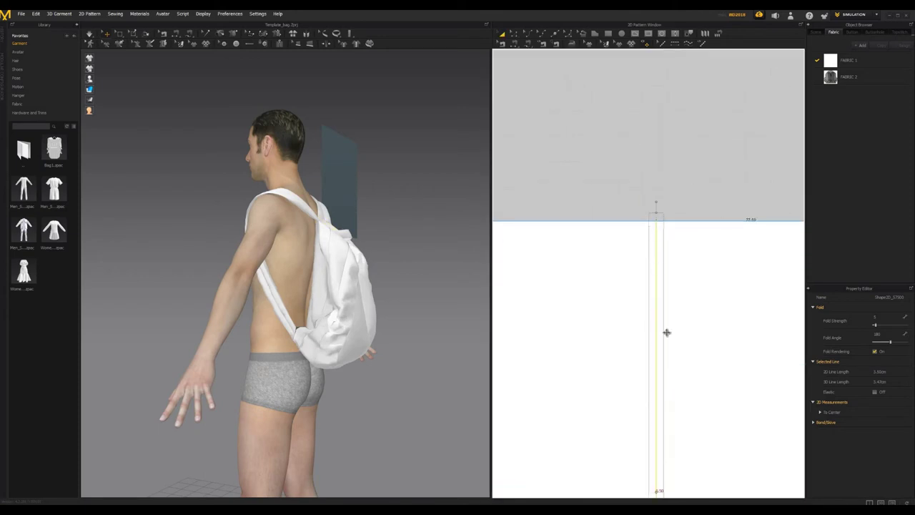
middle_click_drag(705, 444, 725, 198)
middle_click_drag(660, 489, 651, 258)
key("Delete")
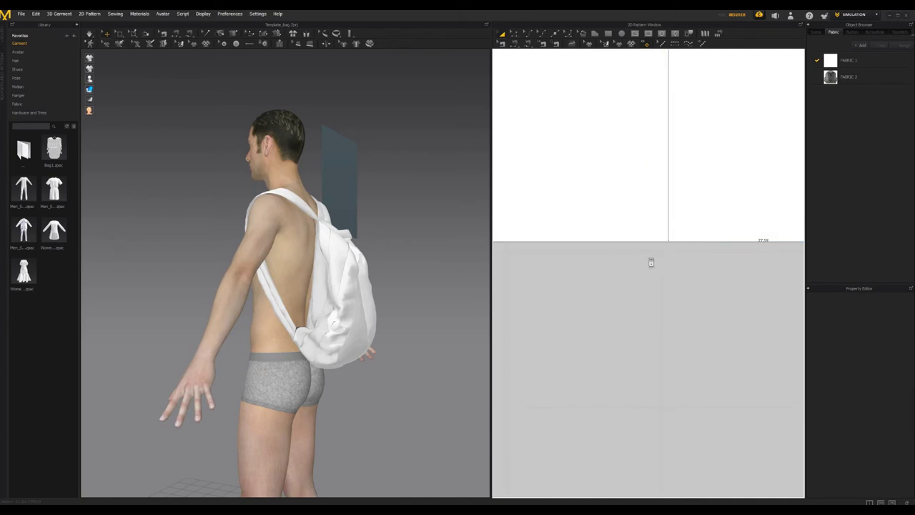
left_click(668, 234)
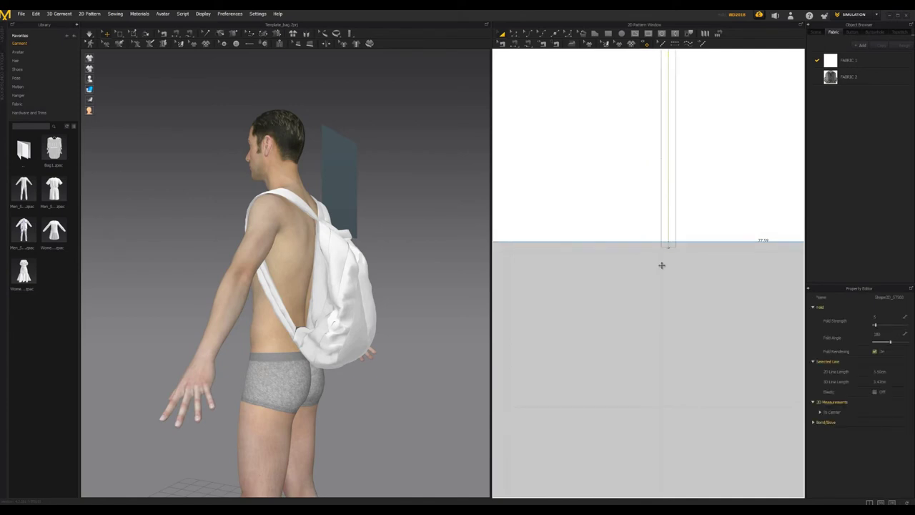
left_click(665, 301)
scroll(668, 309, "down", 12)
middle_click_drag(628, 376, 523, 368)
scroll(628, 383, "down", 7)
scroll(572, 379, "down", 1)
Inspect both 3.50-wide strips along their length and compare the positions of their cross lines.
right_click_drag(189, 336, 321, 379)
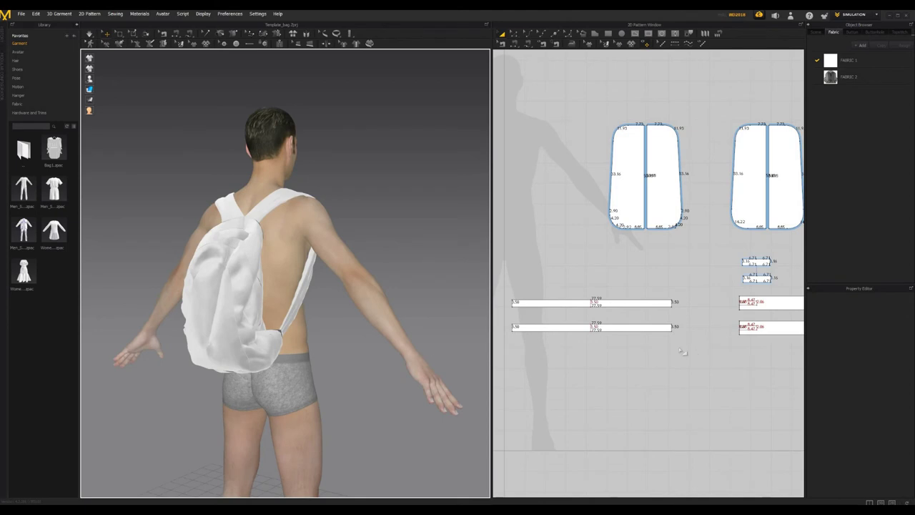
scroll(657, 264, "up", 5)
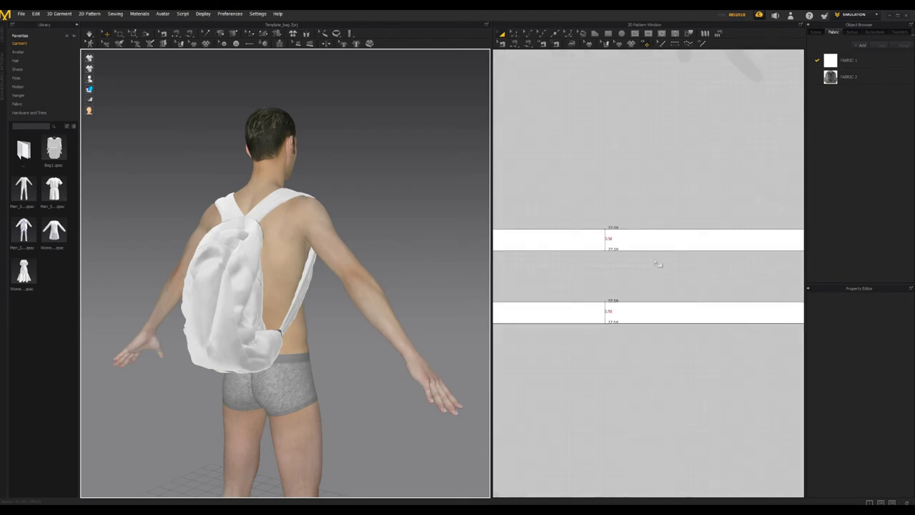
middle_click_drag(701, 307, 534, 330)
middle_click_drag(555, 293, 792, 304)
middle_click_drag(697, 303, 772, 300)
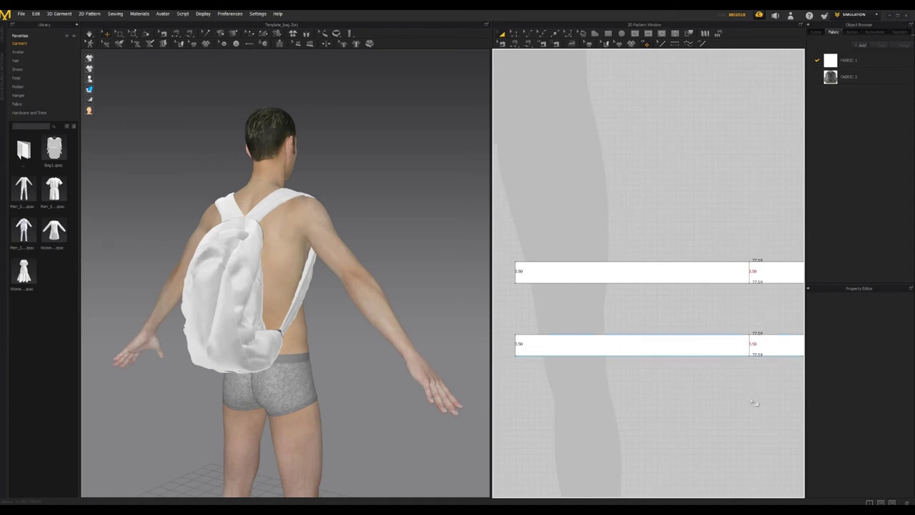
scroll(639, 331, "up", 1)
middle_click_drag(701, 347, 522, 319)
left_click(643, 335)
scroll(612, 403, "up", 3)
scroll(647, 390, "down", 5)
middle_click_drag(800, 331, 780, 327)
scroll(629, 400, "down", 1)
middle_click_drag(604, 408, 689, 341)
middle_click_drag(697, 256, 624, 256)
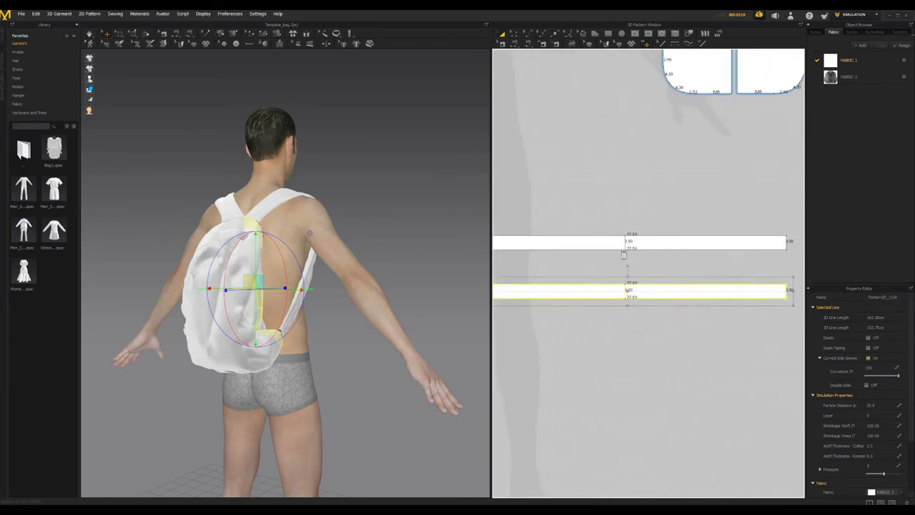
scroll(632, 257, "up", 6)
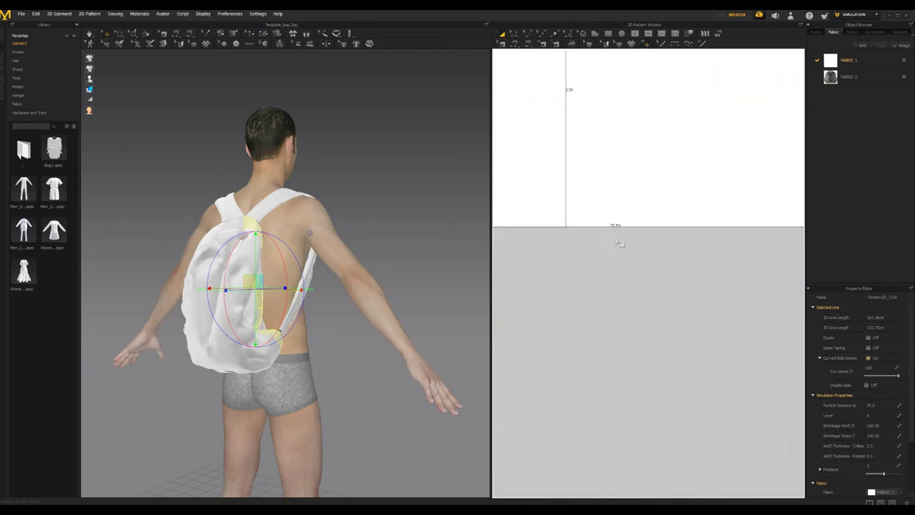
scroll(654, 250, "down", 4)
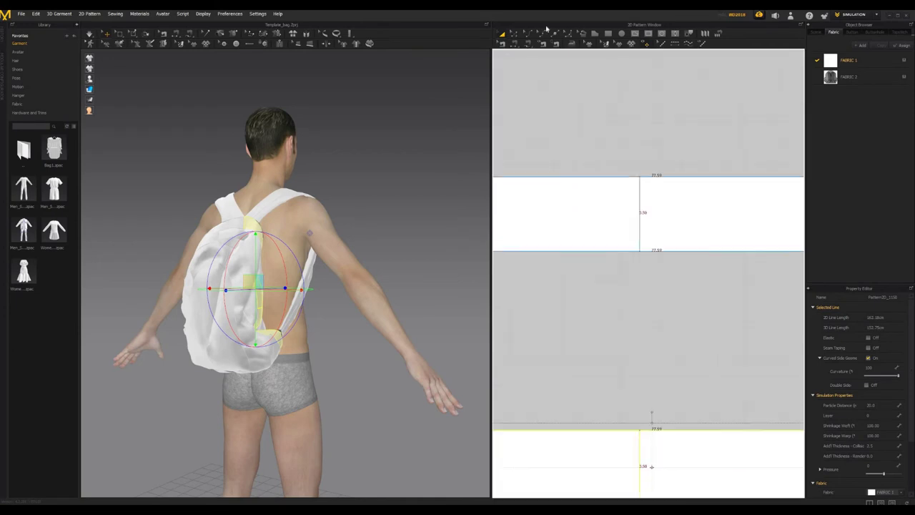
Inspect the lower endpoint of the upper strip's cross line where it meets the long edge.
left_click(555, 34)
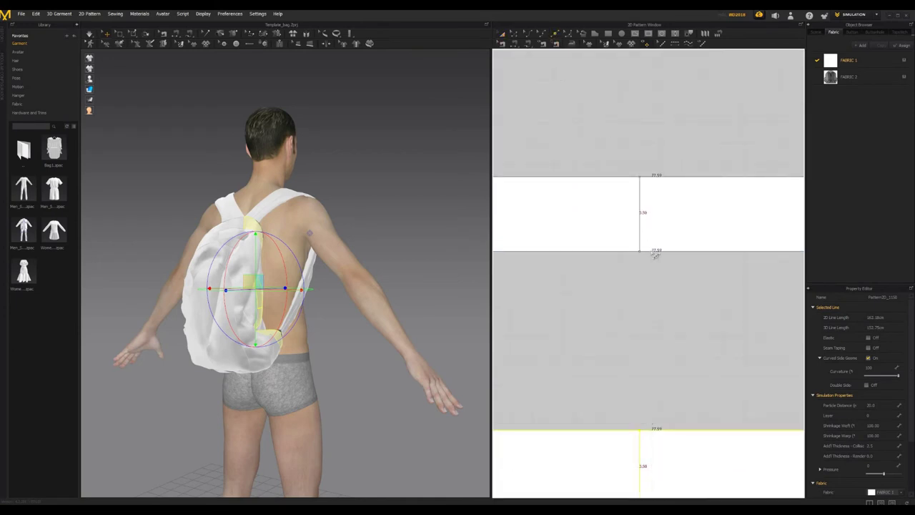
scroll(628, 244, "up", 4)
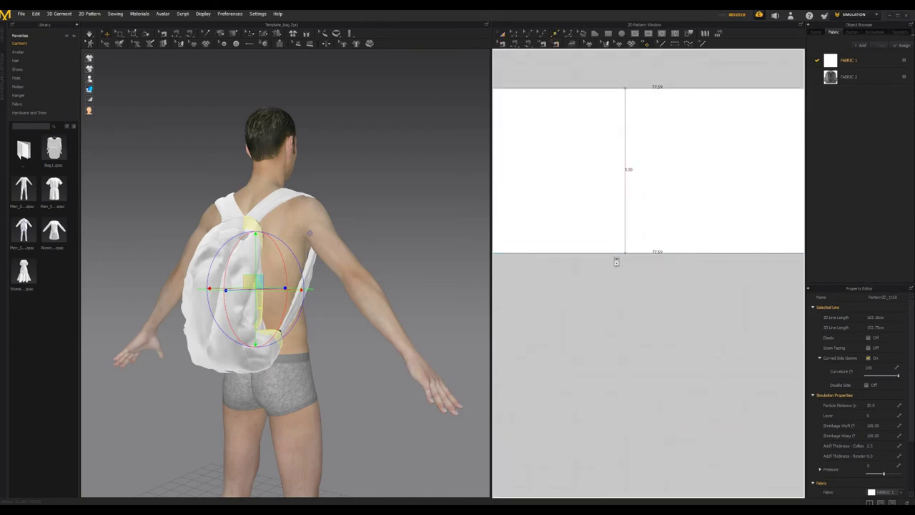
left_click(514, 36)
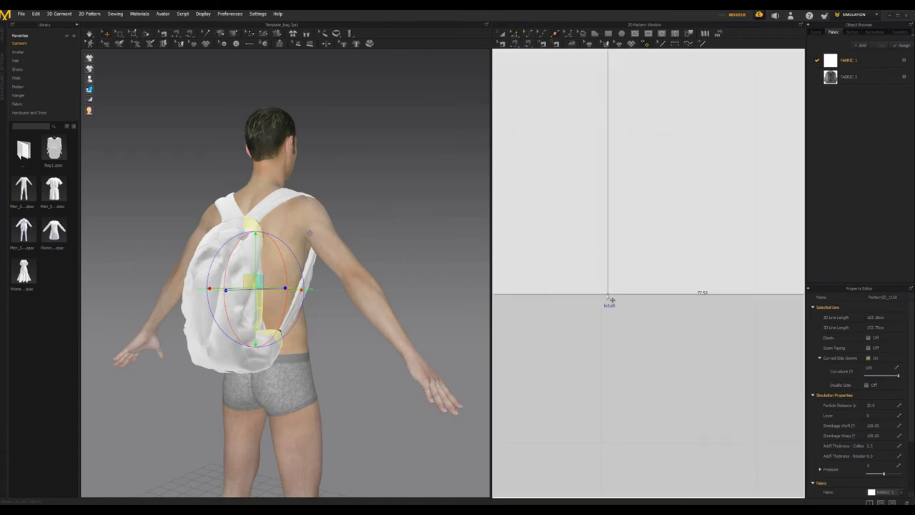
left_click(609, 295)
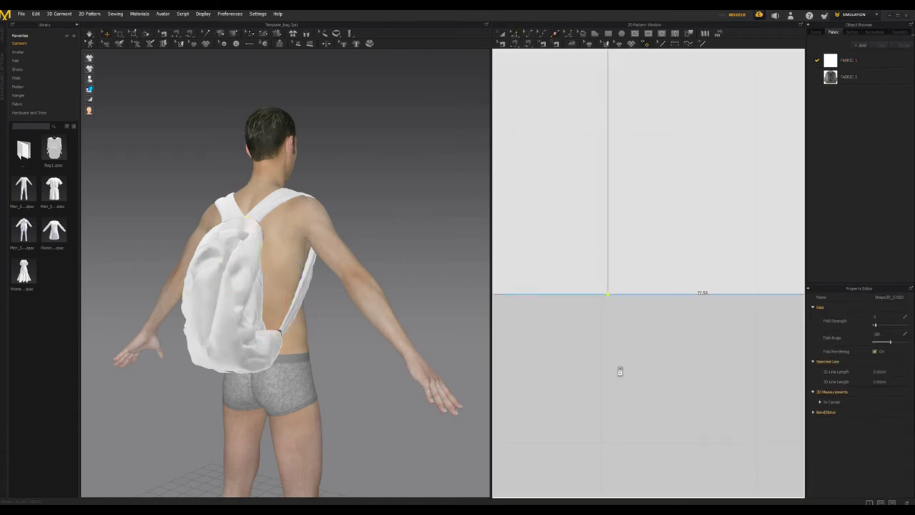
scroll(629, 386, "down", 5)
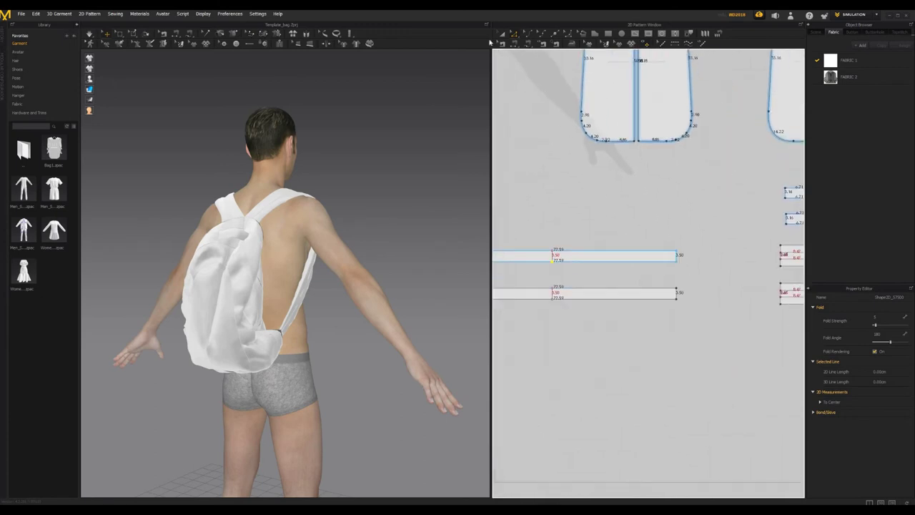
middle_click_drag(567, 142, 558, 121)
scroll(572, 243, "up", 5)
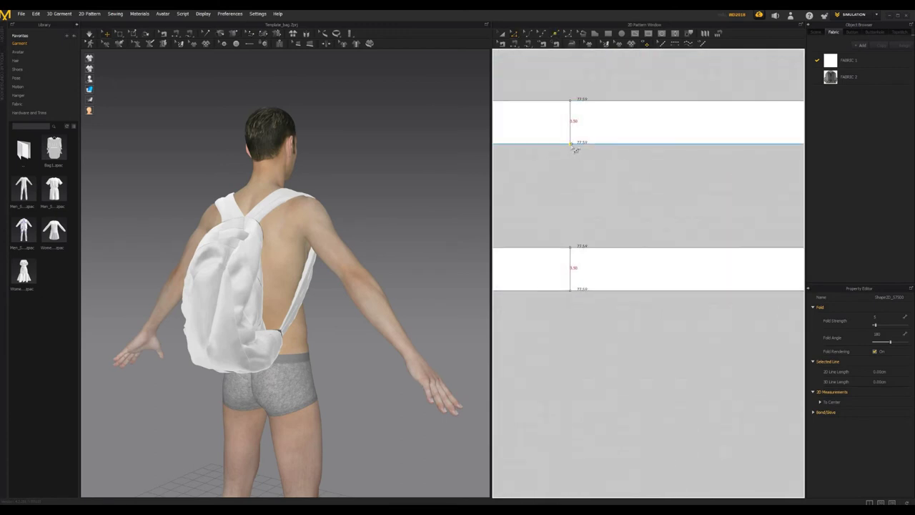
scroll(573, 148, "down", 5)
middle_click_drag(578, 153, 702, 177)
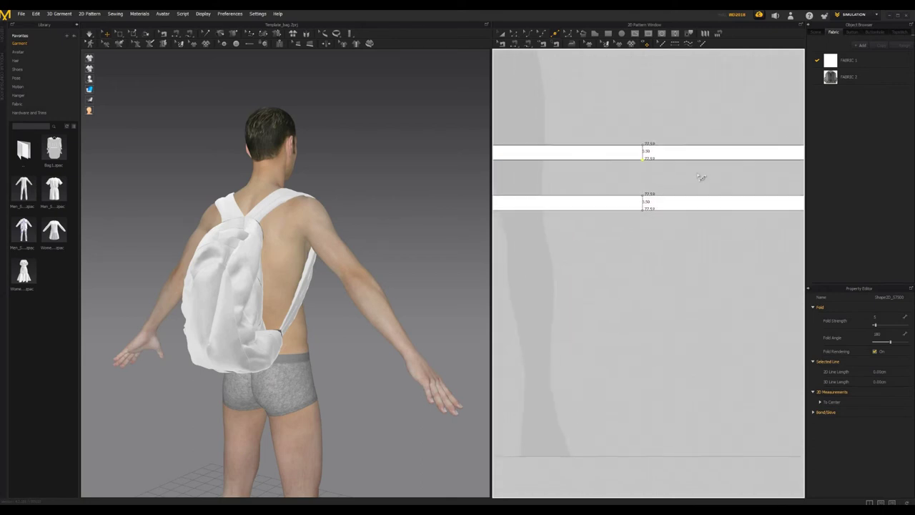
scroll(705, 168, "up", 5)
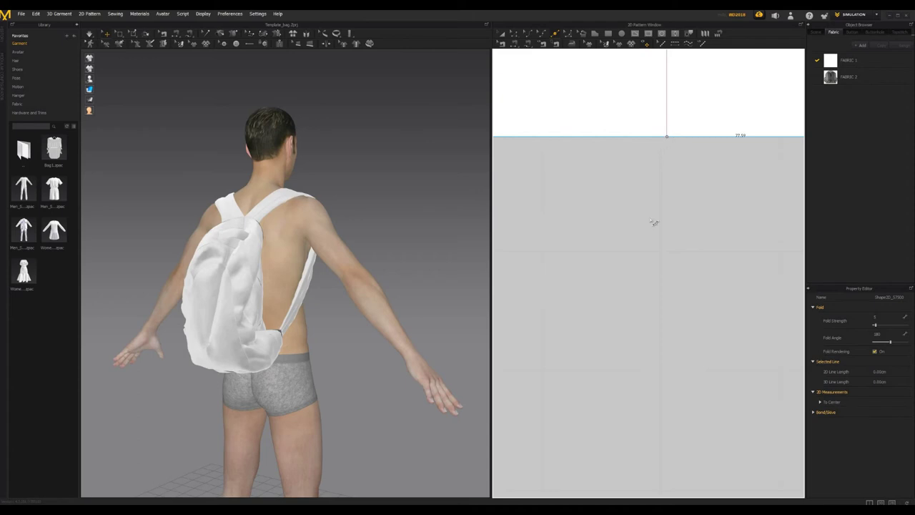
scroll(660, 228, "down", 5)
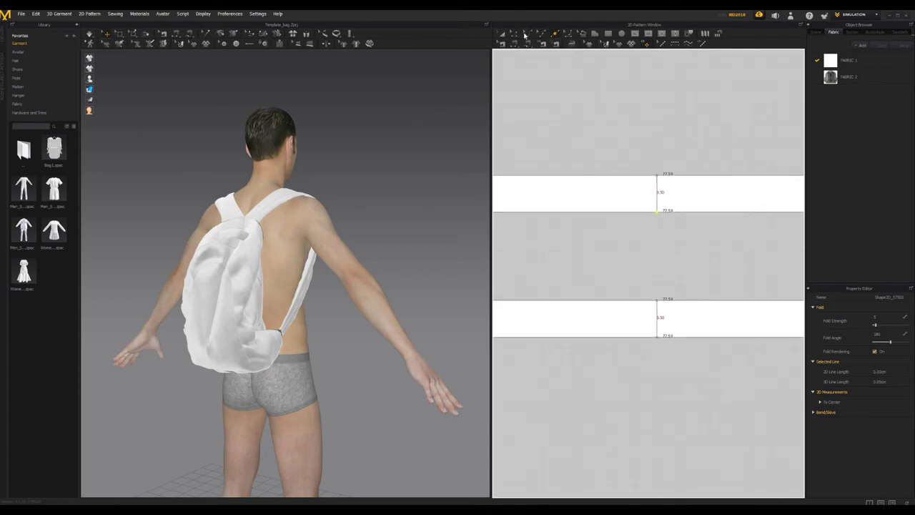
Cut and sew both 3.50-wide strips along their internal cross lines.
left_click(504, 34)
left_click(516, 35)
right_click(657, 194)
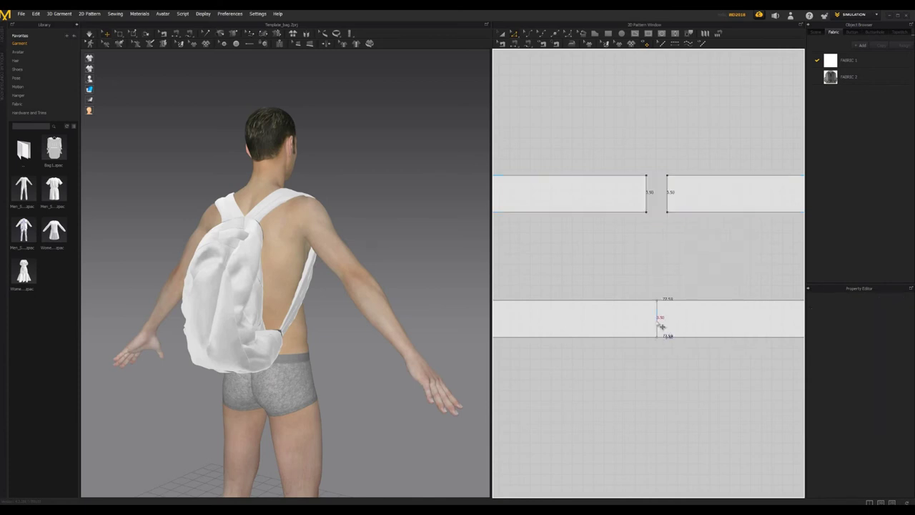
right_click(657, 321)
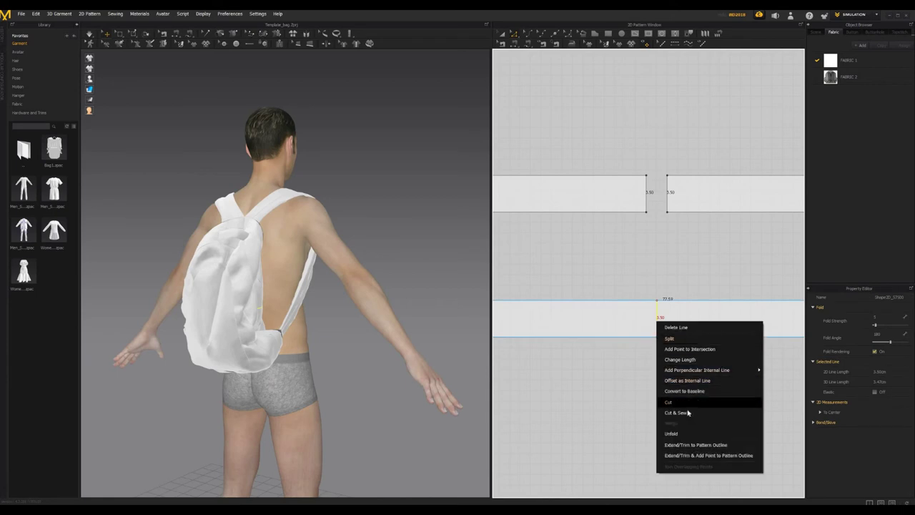
left_click(688, 413)
scroll(684, 362, "down", 4)
middle_click_drag(737, 393, 587, 355)
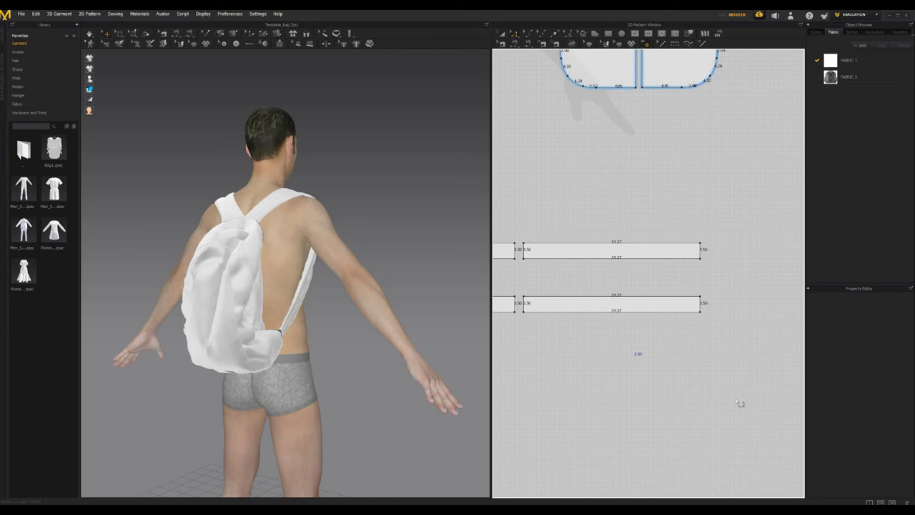
scroll(744, 399, "down", 5)
middle_click_drag(759, 378, 525, 287)
scroll(570, 265, "up", 5)
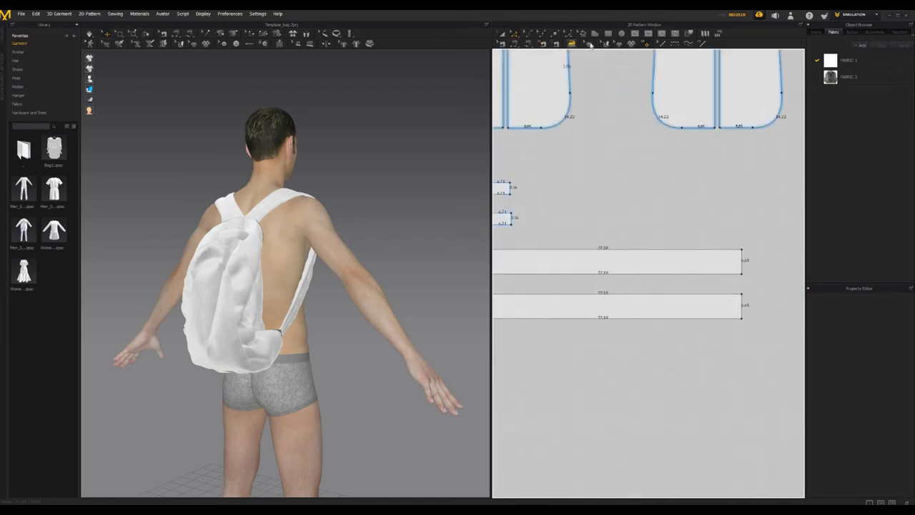
left_click(552, 35)
right_click(569, 273)
right_click(563, 273)
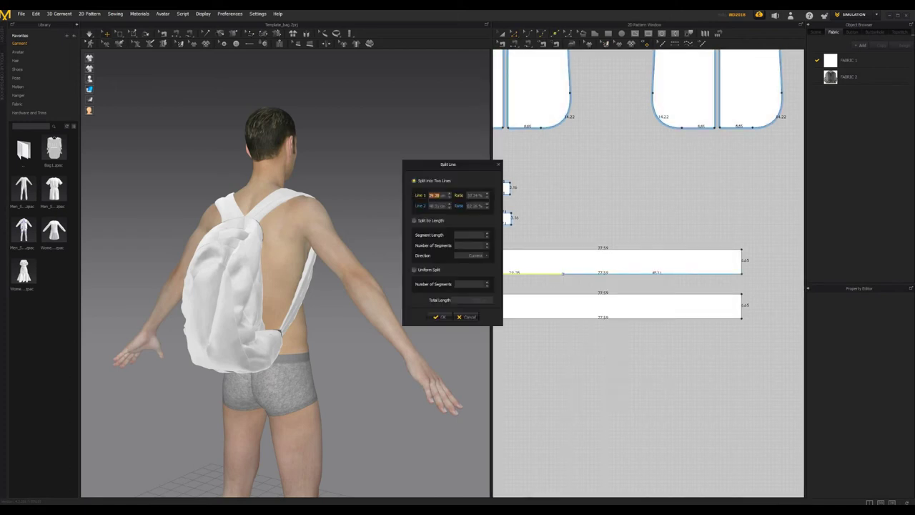
key("Tab")
key("Left")
left_click(468, 319)
Split the lower long edge of the upper 6.65-wide strip into 38.22 cm and 39.37 cm segments.
right_click(578, 274)
type("3")
type("3")
type("9")
left_click(437, 317)
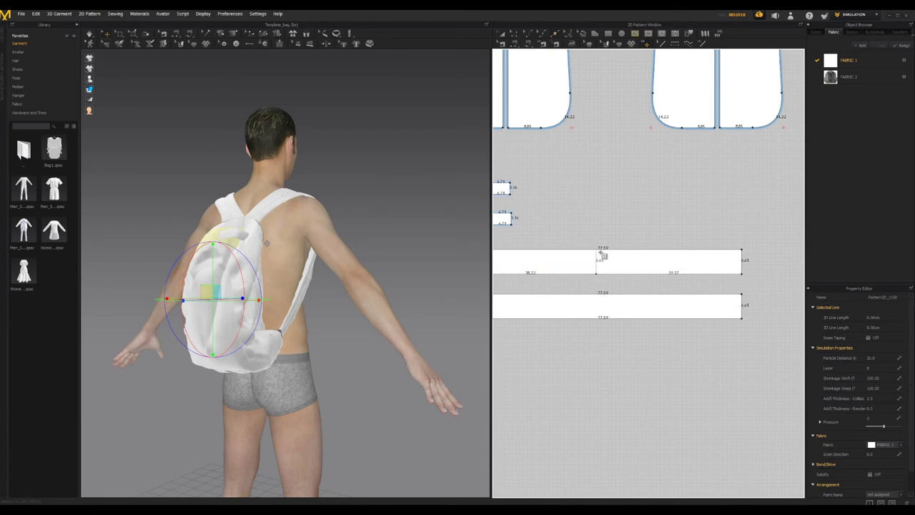
Draw a straight internal line across the upper 6.65-wide strip from the split point to the opposite long edge.
scroll(595, 253, "up", 5)
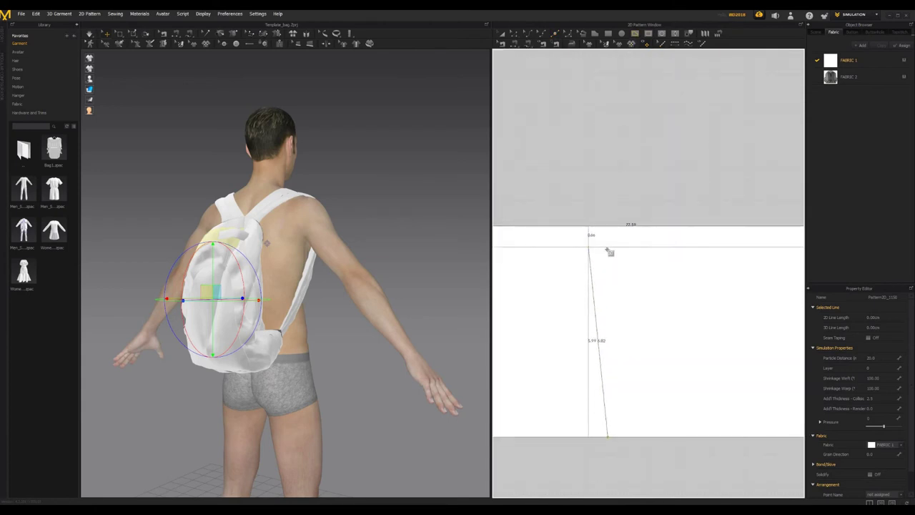
double_click(608, 227, "shift")
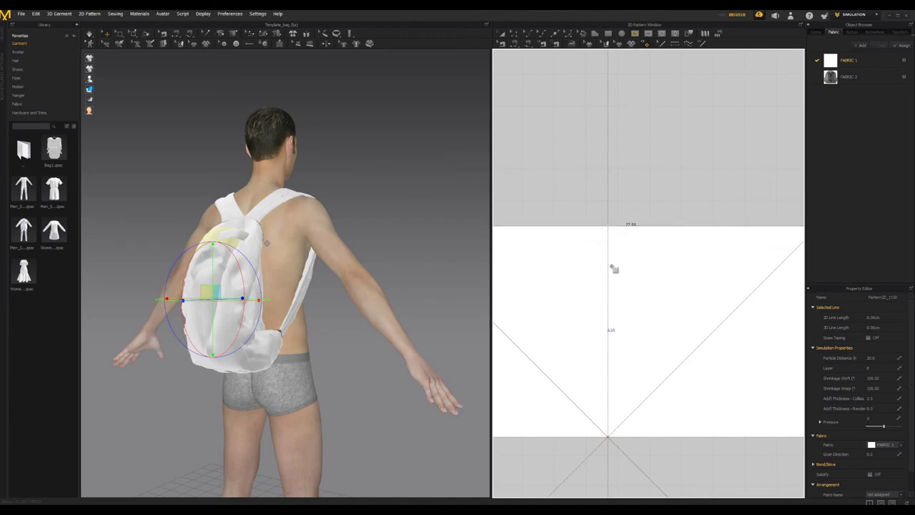
key("Return")
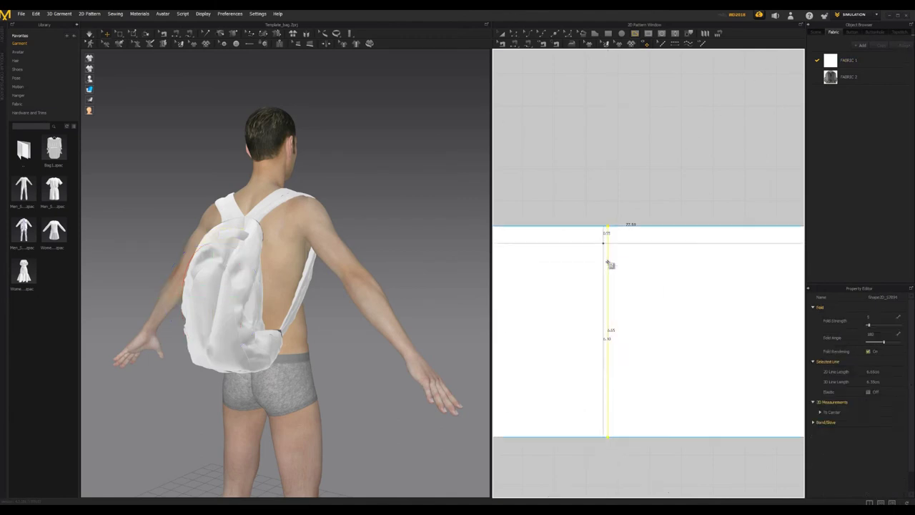
Copy the internal cross line and paste it onto the lower 6.65-wide strip, directly in line with the original.
left_click(517, 34)
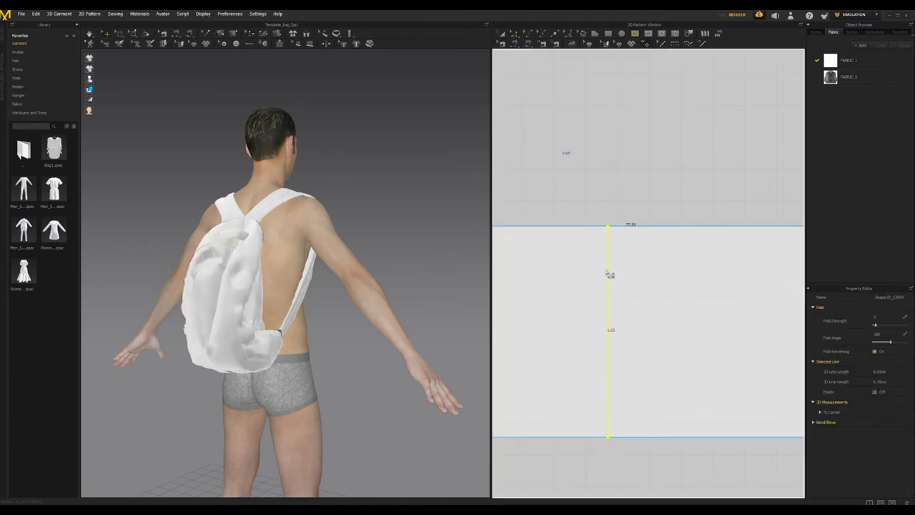
right_click(607, 280)
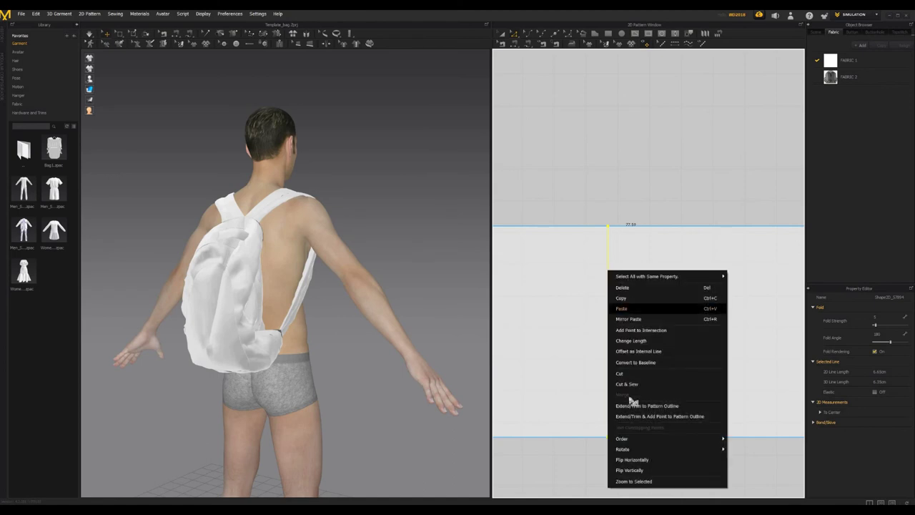
left_click(641, 470)
middle_click_drag(615, 170, 615, 183)
scroll(615, 253, "down", 2)
middle_click_drag(612, 283, 608, 260)
right_click(610, 252)
left_click(631, 271)
right_click(606, 254)
left_click(632, 261)
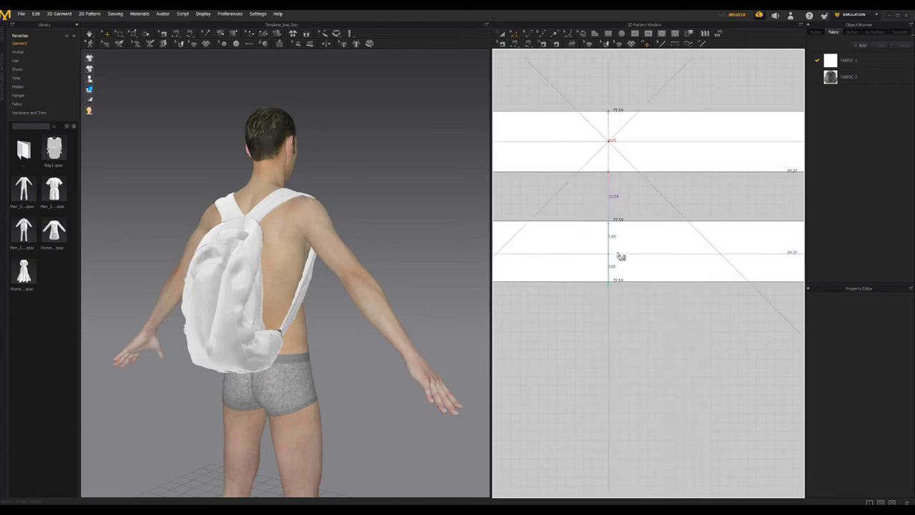
left_click(624, 349)
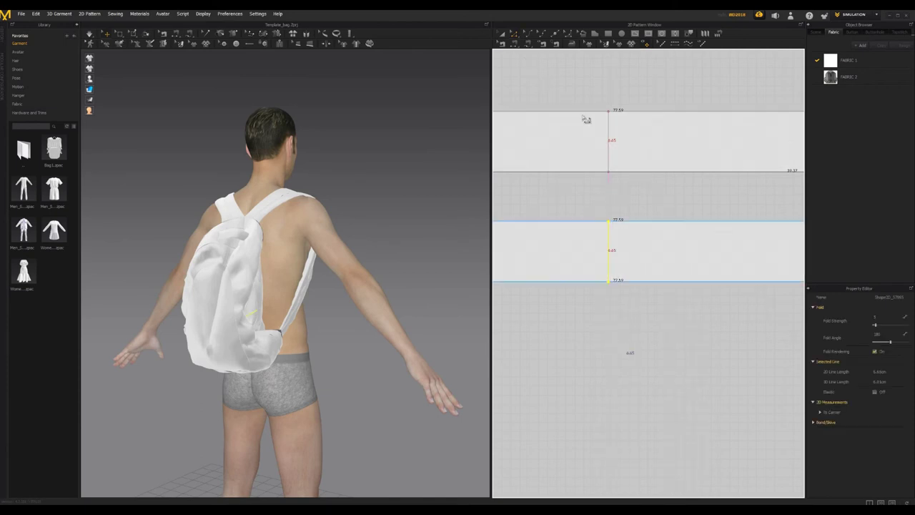
Cut and sew both 6.65-wide strips along their internal cross lines.
right_click(608, 123)
left_click(630, 216)
left_click(609, 254)
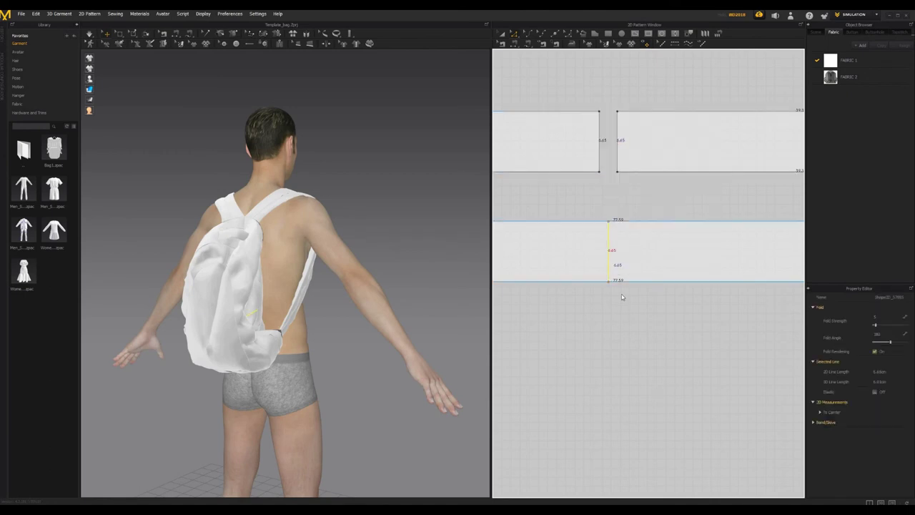
right_click(609, 255)
left_click(630, 342)
Split the lower long edge of the upper 7.40-wide strip into 38.22 cm and 39.37 cm segments.
scroll(719, 343, "down", 4)
middle_click_drag(729, 313, 688, 346)
scroll(674, 306, "down", 3)
middle_click_drag(797, 379, 674, 309)
scroll(675, 311, "up", 3)
scroll(675, 312, "down", 4)
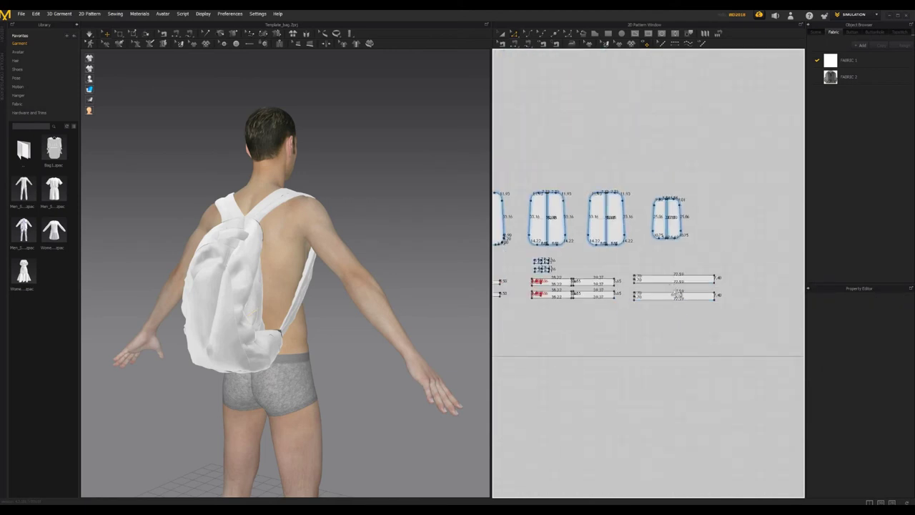
scroll(676, 293, "up", 3)
scroll(701, 273, "up", 2)
middle_click_drag(696, 277, 597, 265)
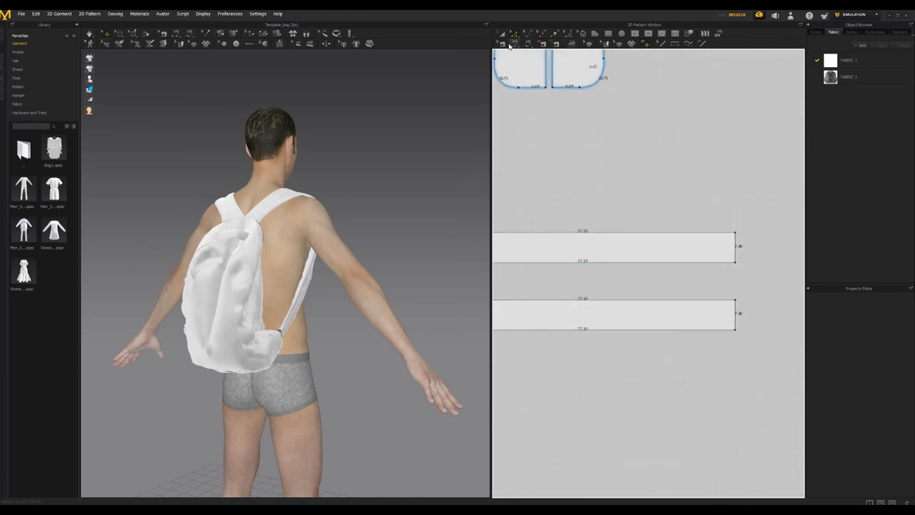
left_click(555, 35)
right_click(592, 263)
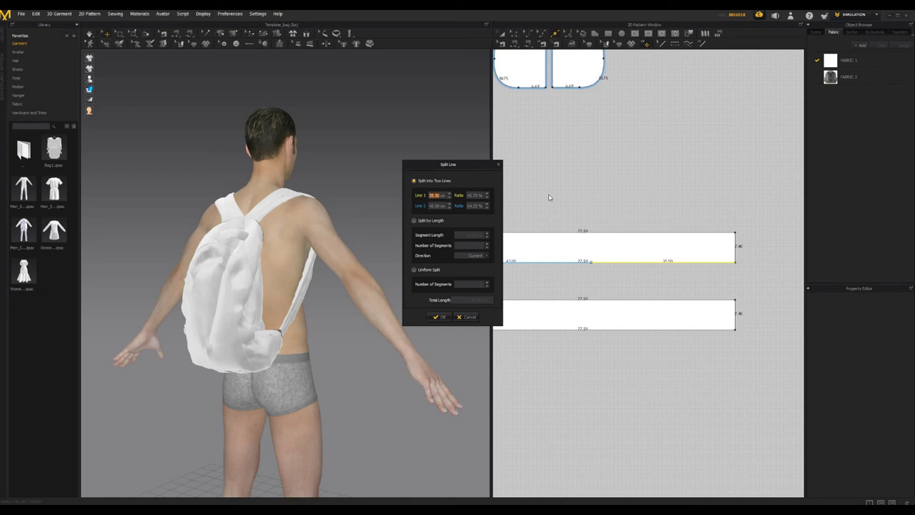
type("18")
key("Return")
left_click(445, 317)
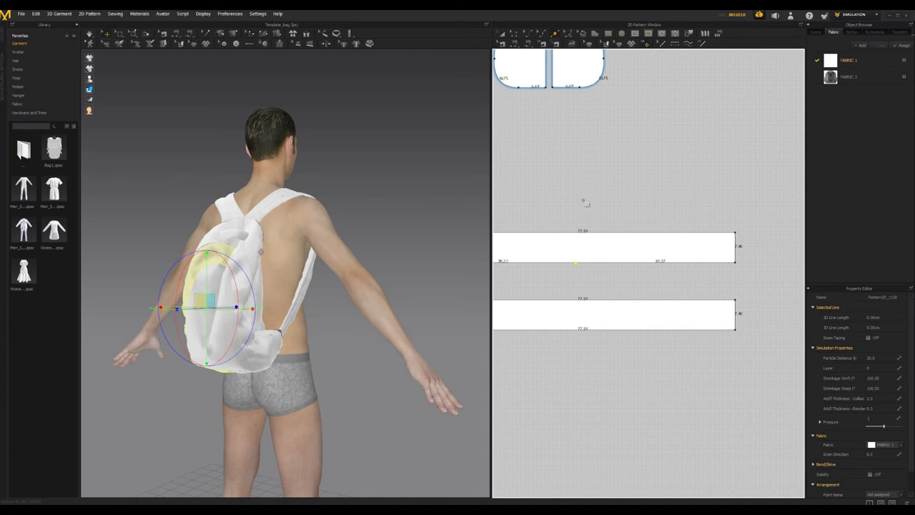
Draw a straight internal line across the upper 7.40-wide strip from the split point to the opposite long edge.
left_click(576, 263)
left_click(576, 232, "shift")
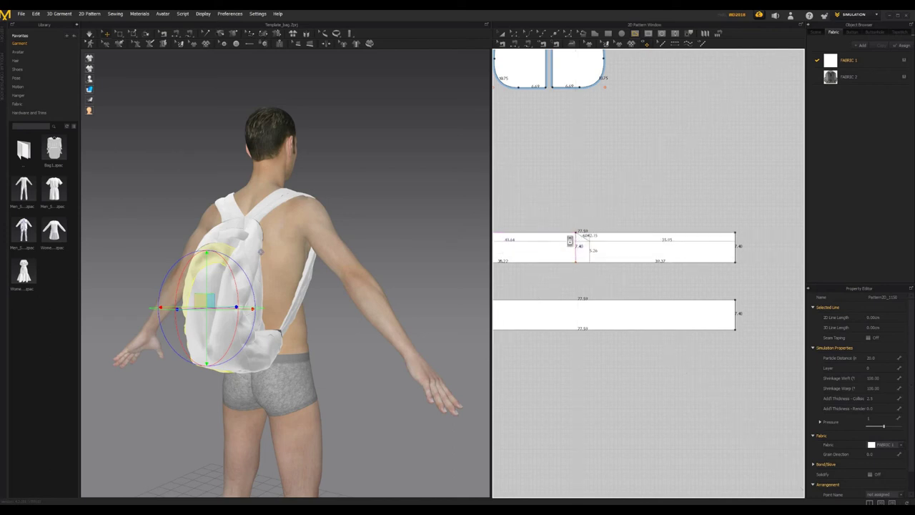
scroll(603, 244, "up", 5)
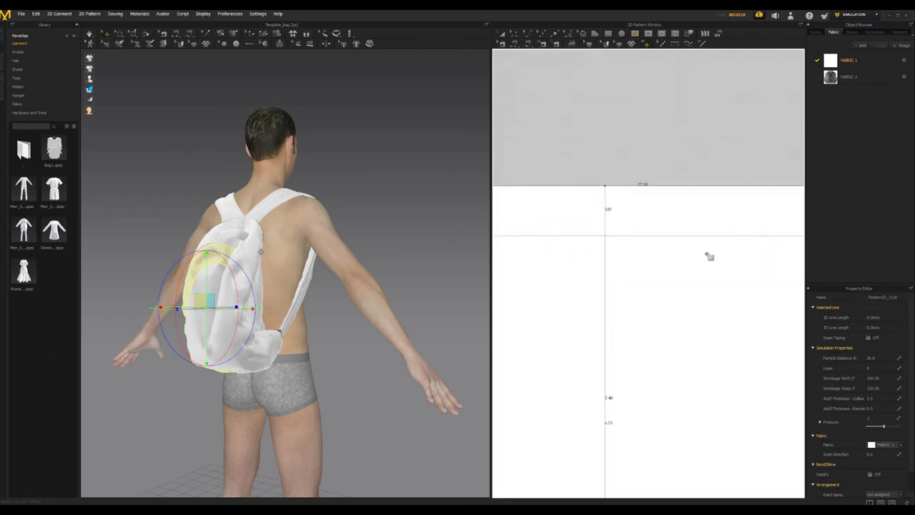
key("Return")
Try cutting and sewing the upper 7.40-wide strip along its cross line, and undo the cut.
scroll(619, 312, "down", 5)
left_click(502, 35)
left_click(616, 319)
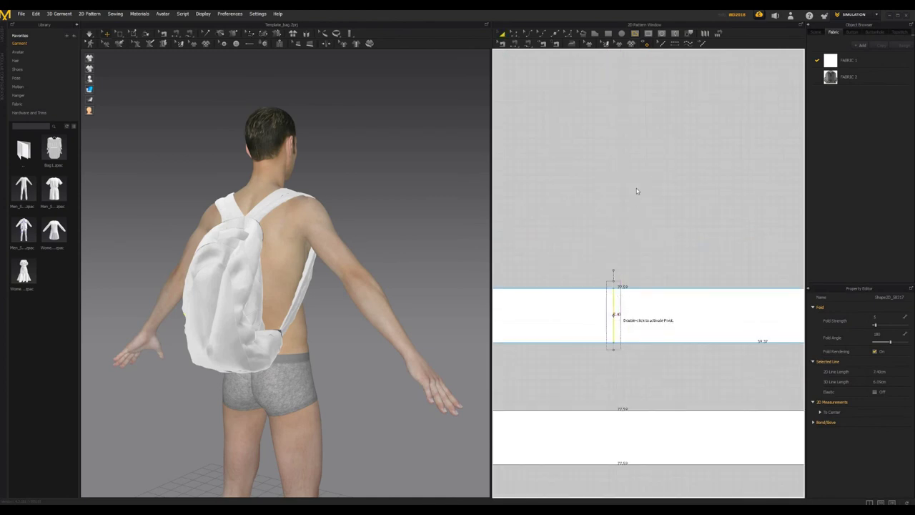
right_click(614, 318)
left_click(642, 213)
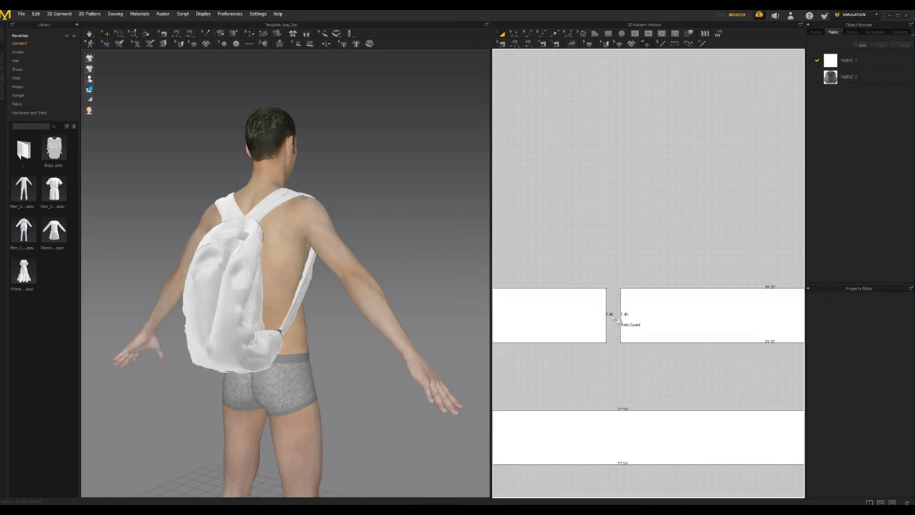
key("ctrl+z")
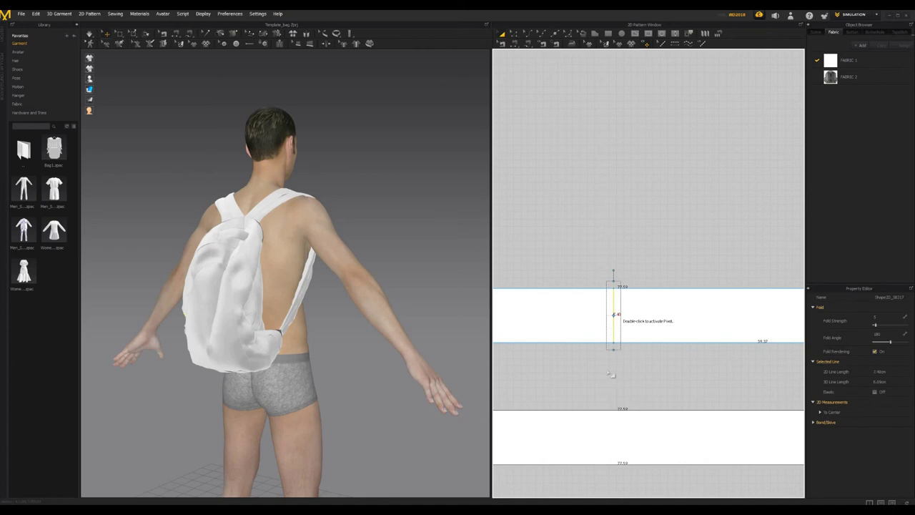
Paste a copy of the cross line onto the lower 7.40-wide strip, directly in line with the original.
scroll(612, 388, "up", 4)
scroll(632, 402, "down", 6)
key("ctrl+v")
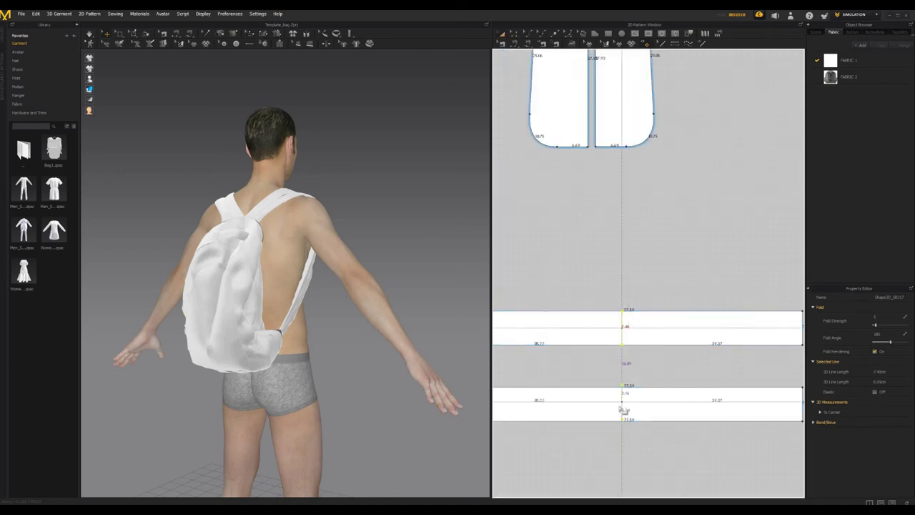
scroll(630, 406, "up", 3)
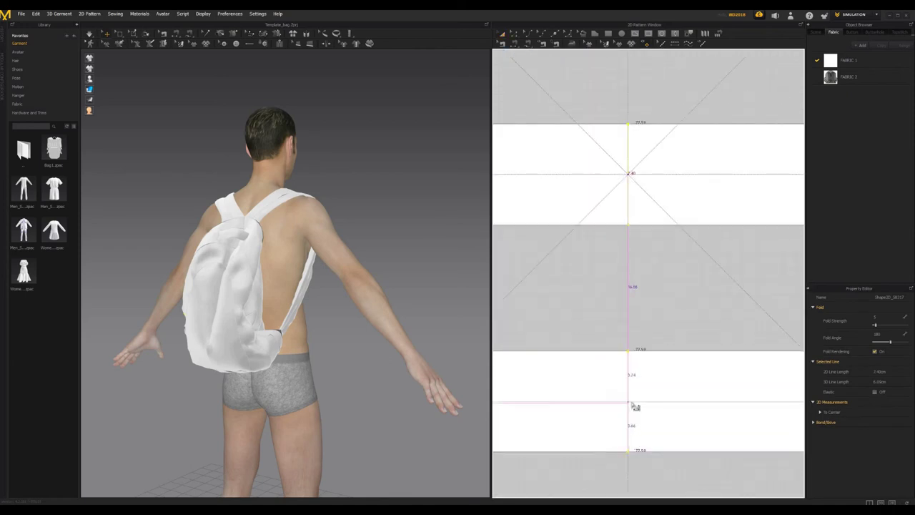
left_click(633, 401)
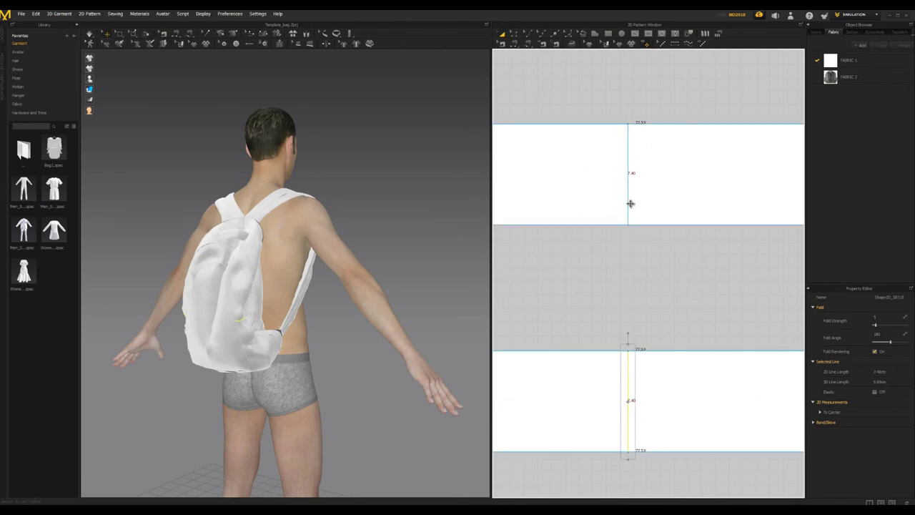
Cut and sew both 7.40-wide strips along their internal cross lines.
right_click(626, 366)
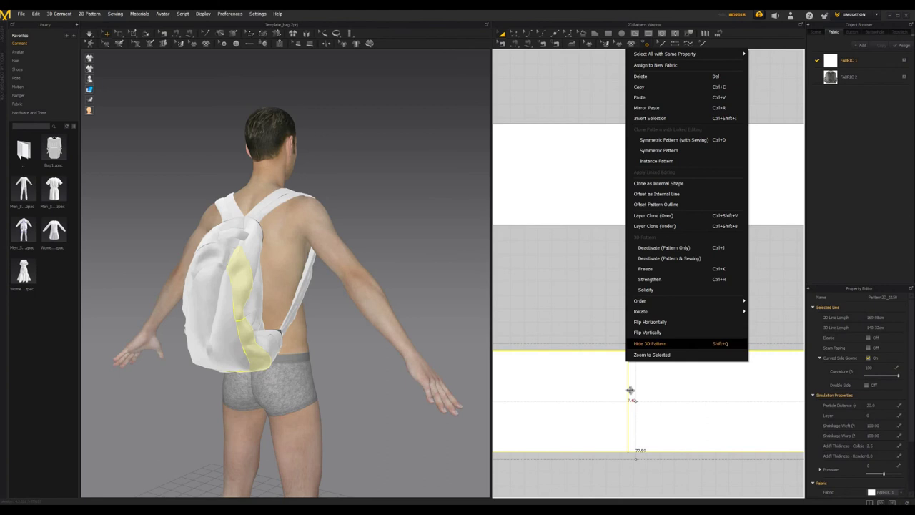
left_click(630, 395)
right_click(630, 395)
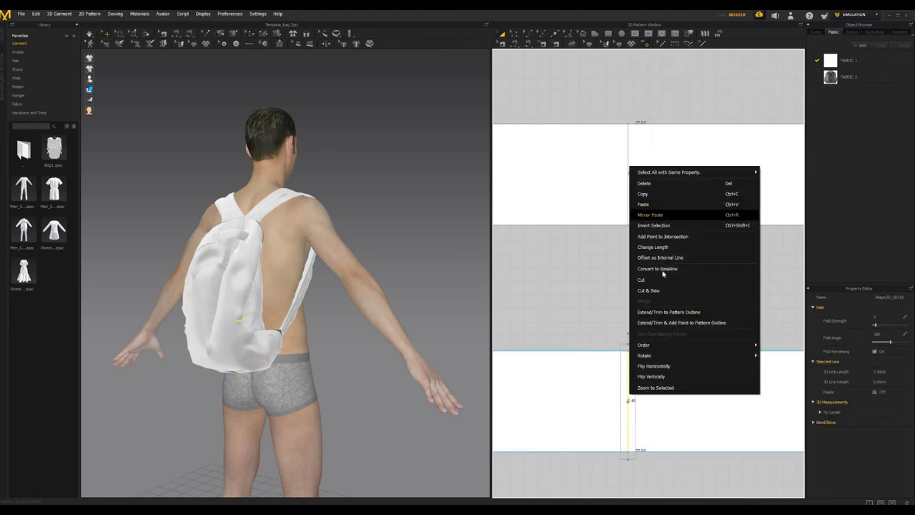
left_click(661, 293)
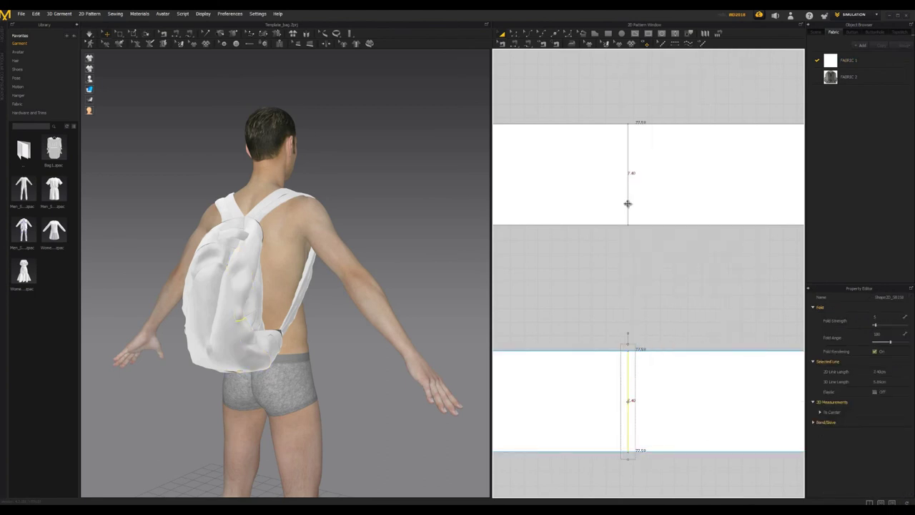
left_click(627, 212)
right_click(628, 204)
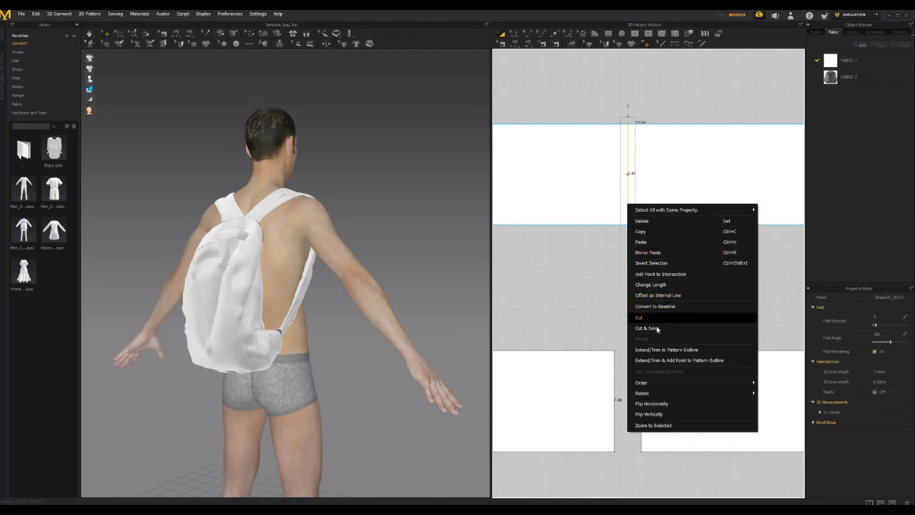
left_click(648, 327)
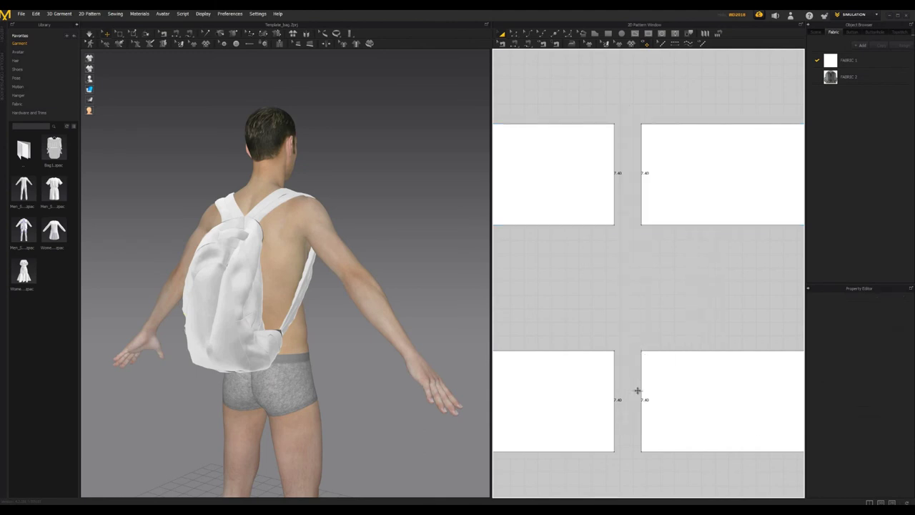
Simulate the backpack with its cut strips and select the 38.22-long section of the upper 7.40-wide strip on the avatar.
scroll(642, 403, "down", 10)
middle_click_drag(586, 448, 623, 229)
scroll(623, 228, "up", 5)
scroll(652, 236, "down", 6)
middle_click_drag(609, 260, 652, 253)
scroll(652, 254, "down", 1)
scroll(651, 254, "up", 2)
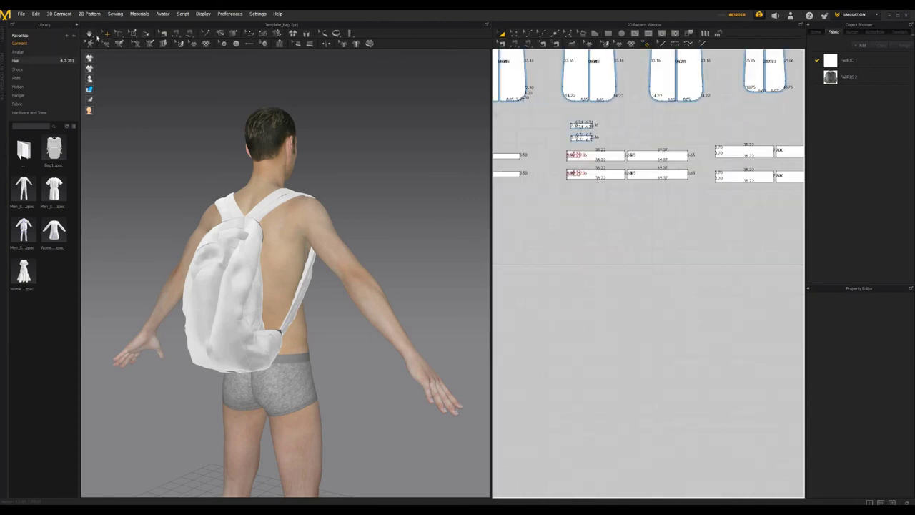
left_click(90, 34)
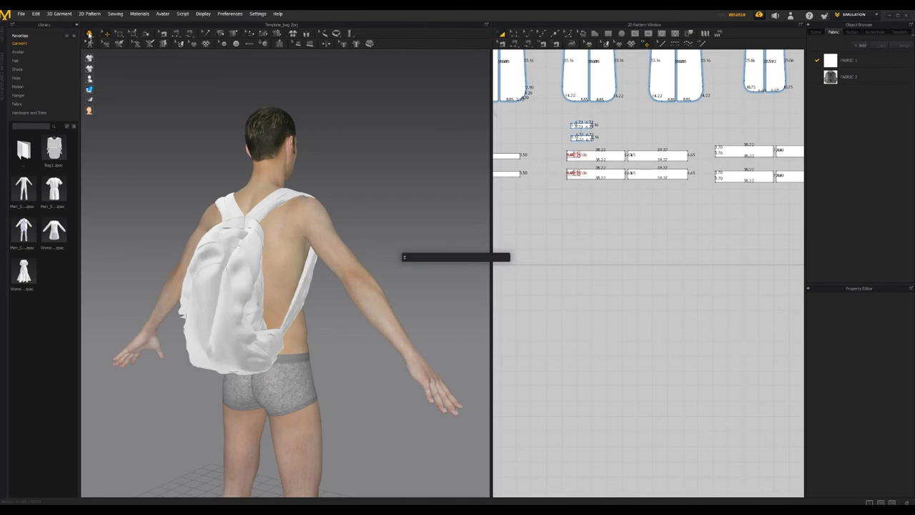
right_click_drag(363, 294, 272, 262)
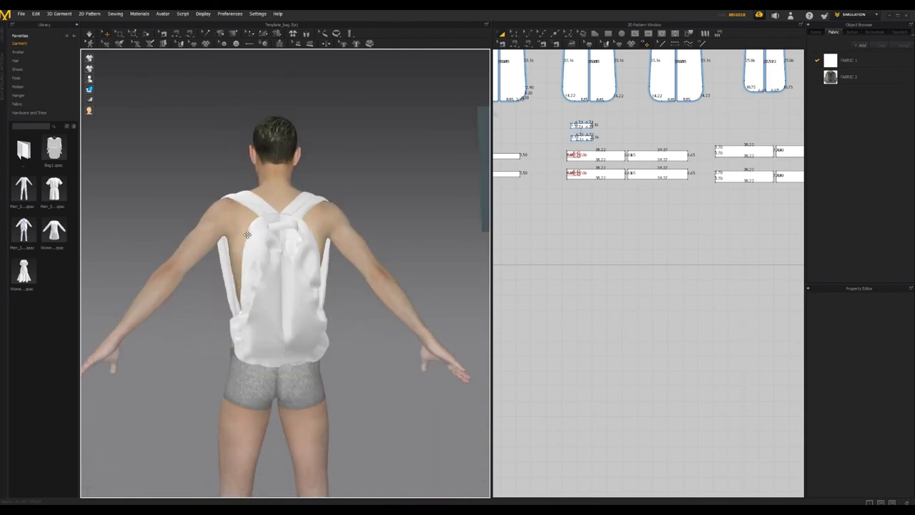
left_click(247, 234)
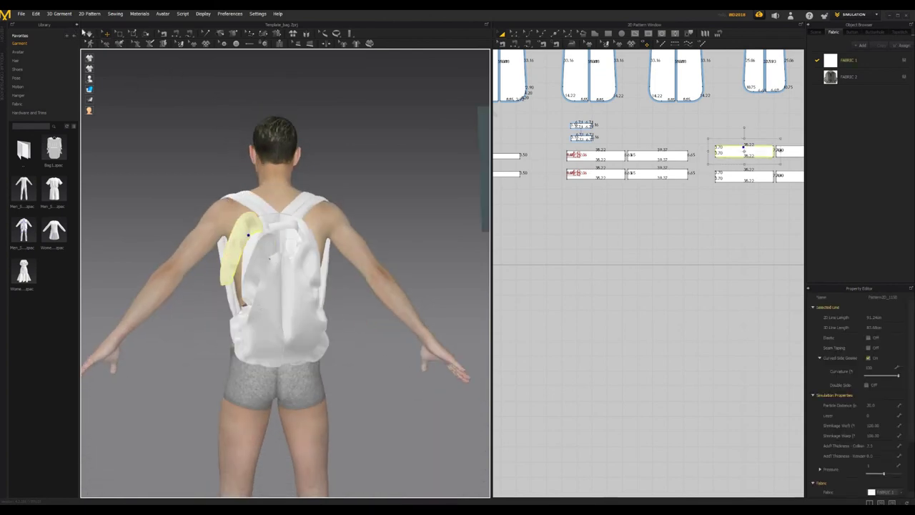
Undo the section's displacement on the avatar and draw a lengthwise internal centre line through the upper strip's 38.22-long section.
key("ctrl+z")
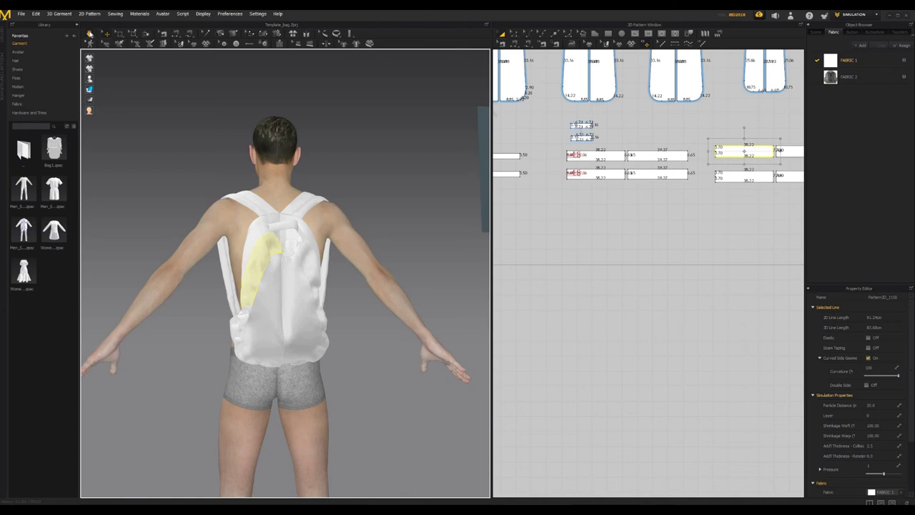
right_click_drag(406, 382, 727, 175)
scroll(738, 153, "down", 3)
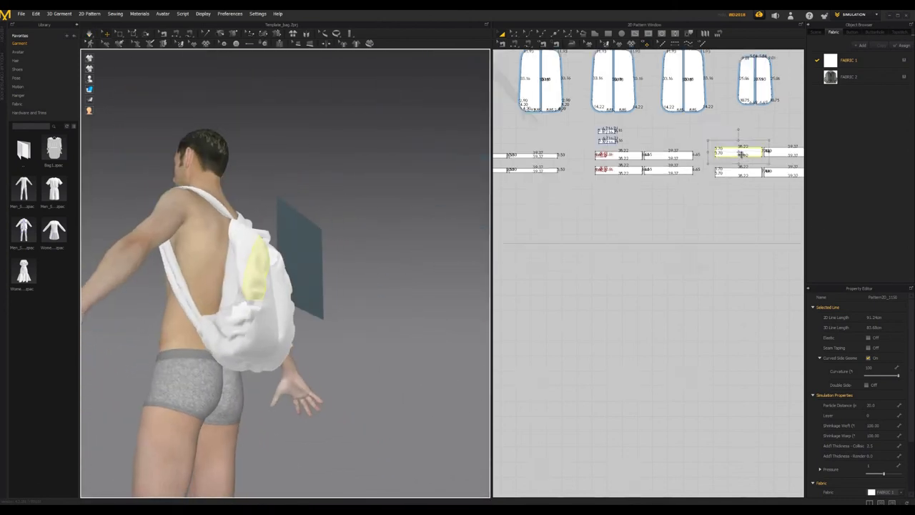
scroll(737, 156, "up", 8)
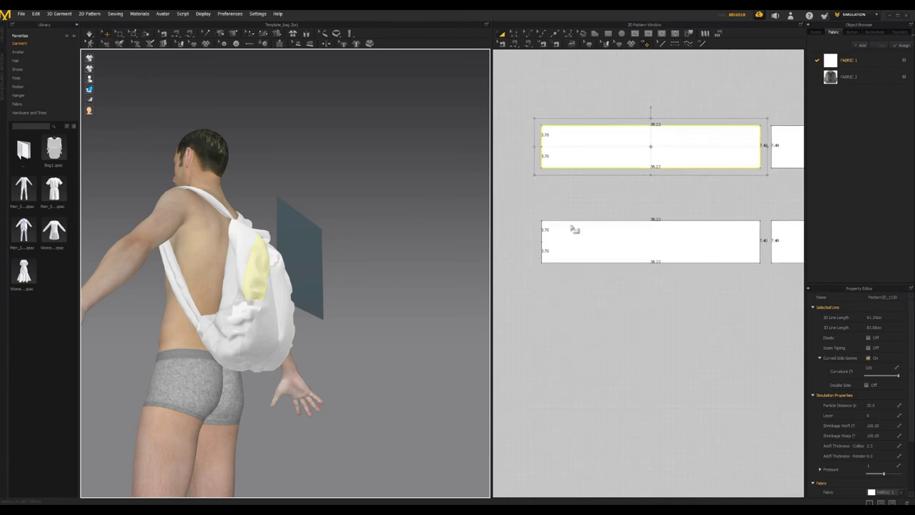
middle_click_drag(572, 227, 520, 266)
scroll(564, 211, "up", 1)
scroll(566, 211, "down", 3)
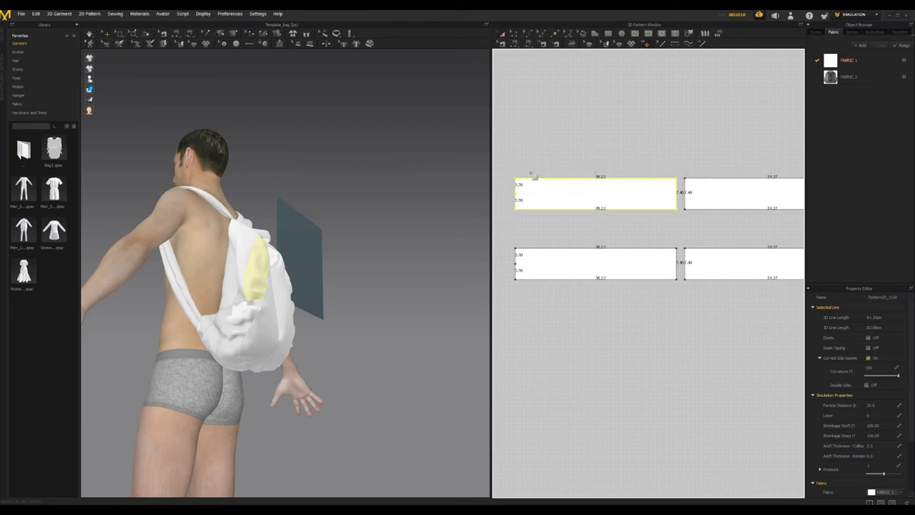
scroll(505, 218, "up", 2)
middle_click_drag(756, 172, 528, 196)
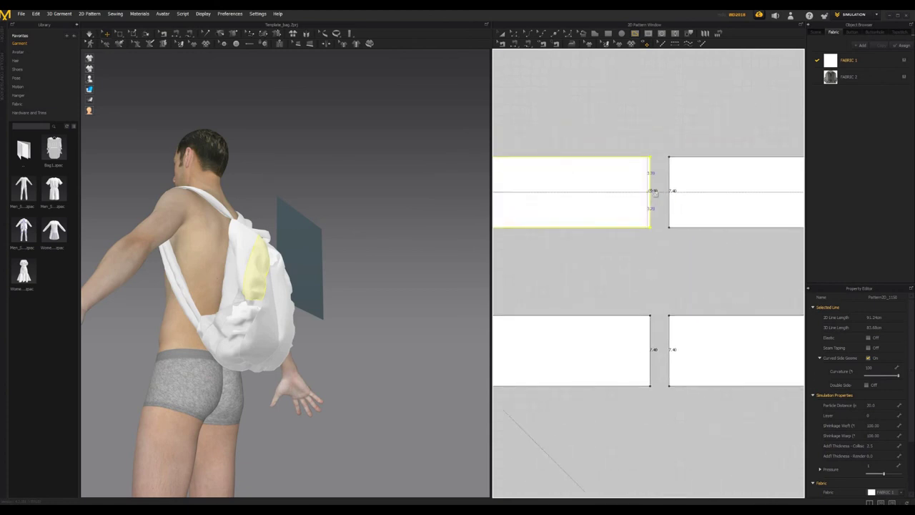
scroll(654, 191, "up", 4)
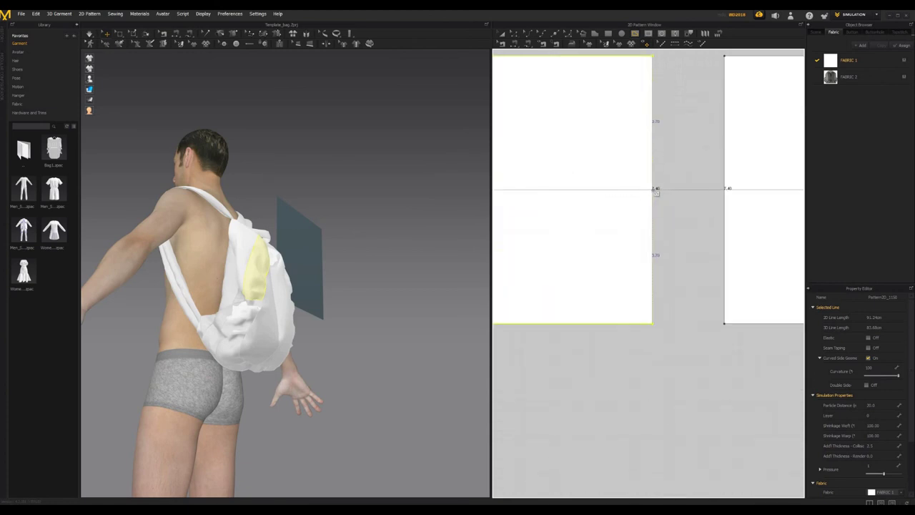
left_click(652, 189)
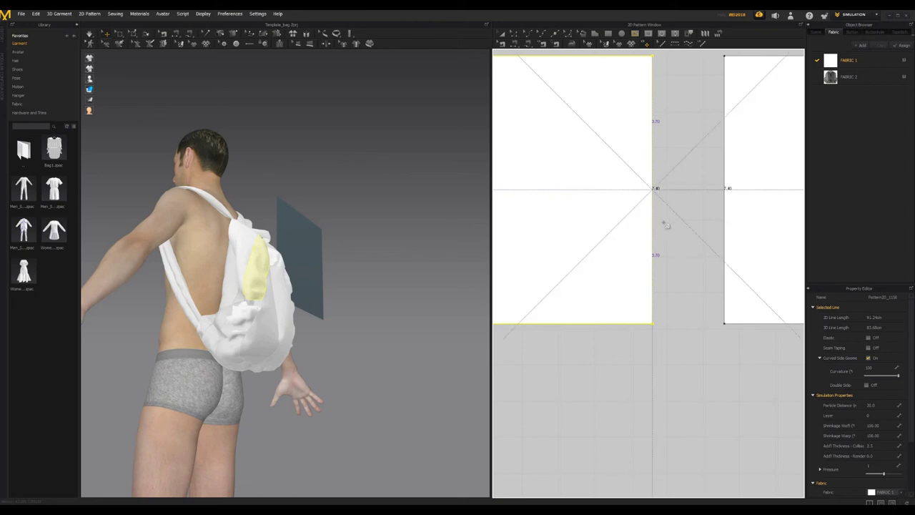
key("Return")
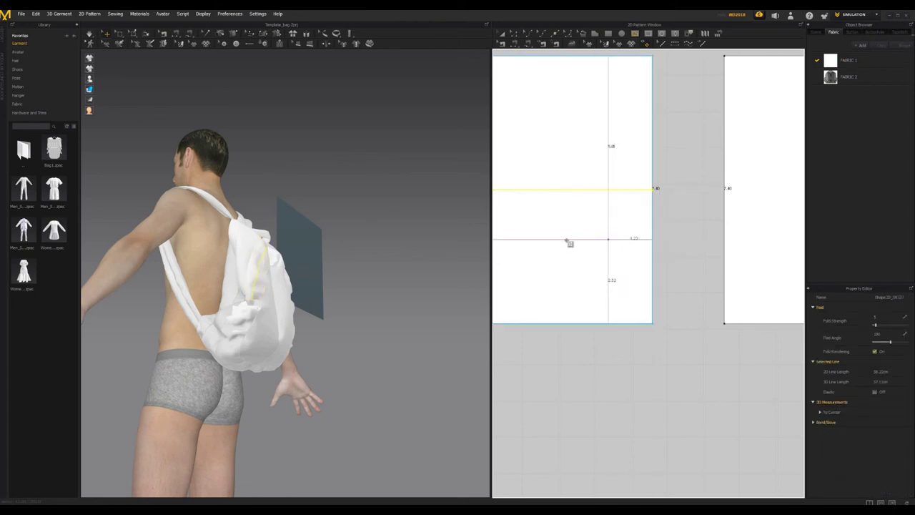
Cut and sew the upper strip's 38.22-long section along its lengthwise centre line.
scroll(569, 239, "down", 5)
middle_click_drag(567, 230, 702, 219)
right_click(627, 215)
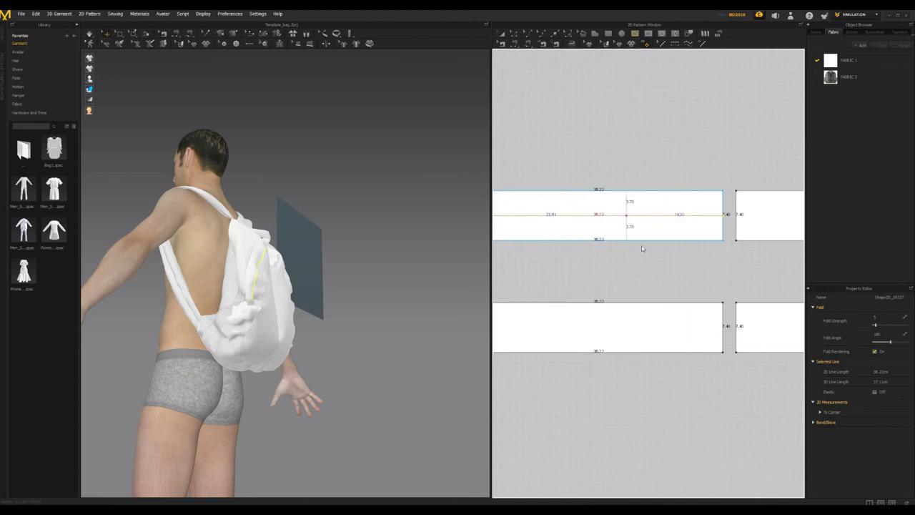
left_click(471, 283)
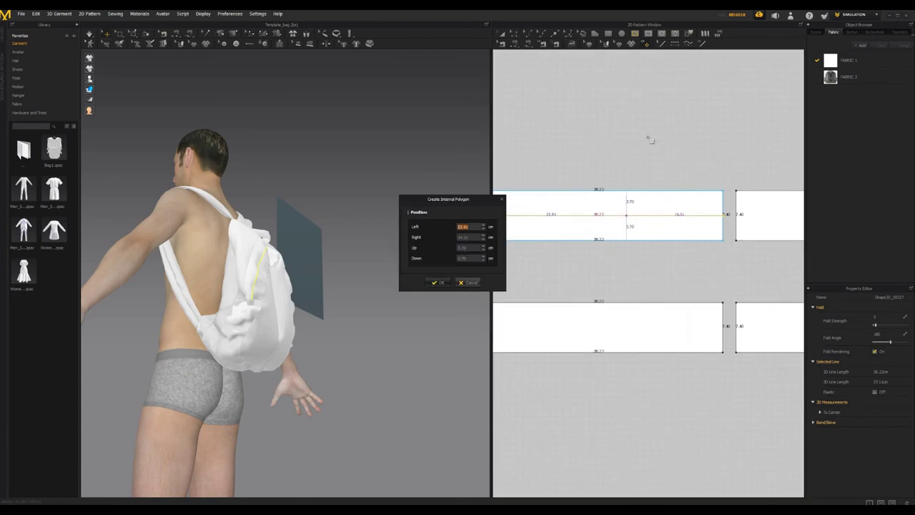
left_click(502, 33)
right_click(622, 216)
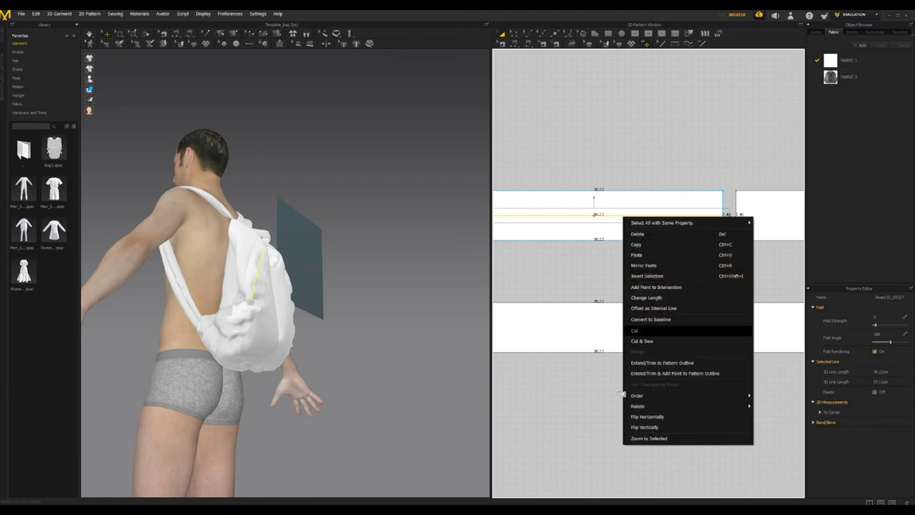
Draw a lengthwise internal centre line from end to end through the lower strip's 38.22-long section.
middle_click_drag(575, 320, 699, 290)
middle_click_drag(562, 256, 603, 152)
scroll(631, 225, "up", 3)
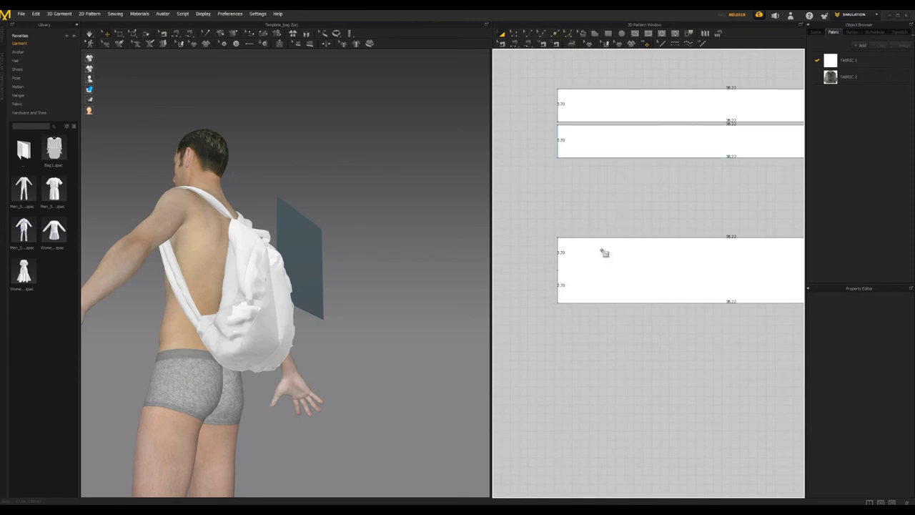
left_click(558, 271)
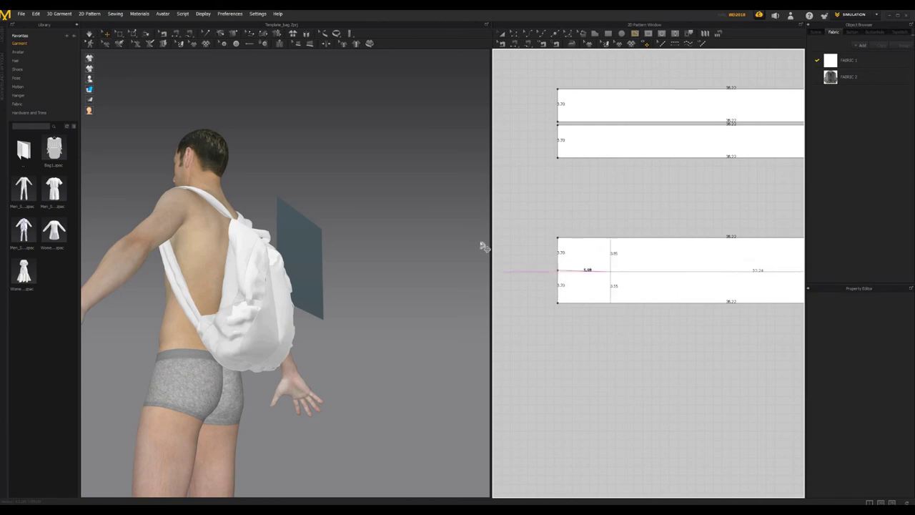
middle_click_drag(485, 247, 244, 268)
middle_click_drag(574, 263, 615, 257)
scroll(574, 258, "up", 5)
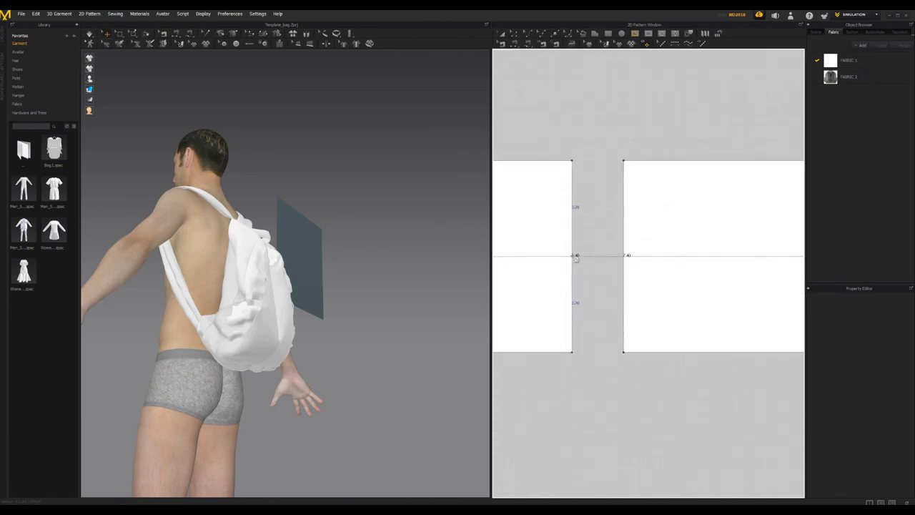
left_click(576, 261)
key("Return")
Cut and sew the lower strip's 38.22-long section along its lengthwise centre line.
scroll(557, 286, "down", 5)
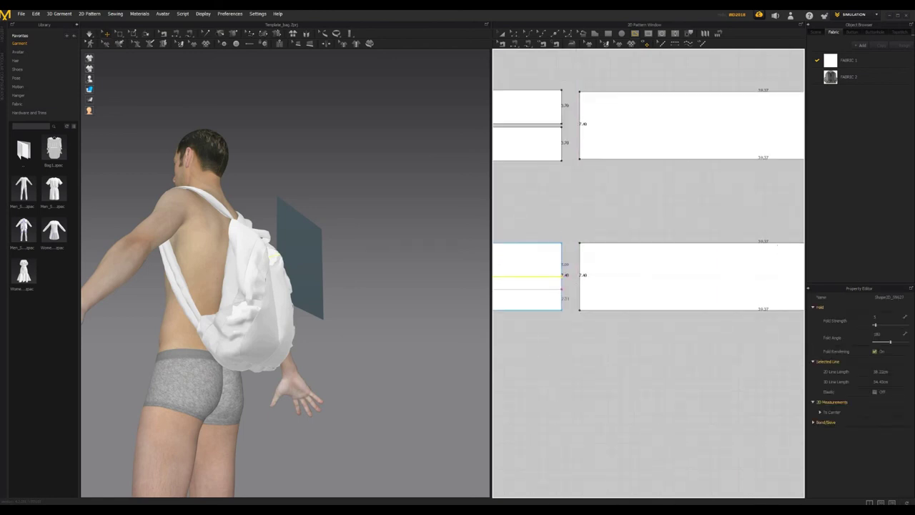
middle_click_drag(515, 289, 790, 271)
key("a")
left_click(594, 261)
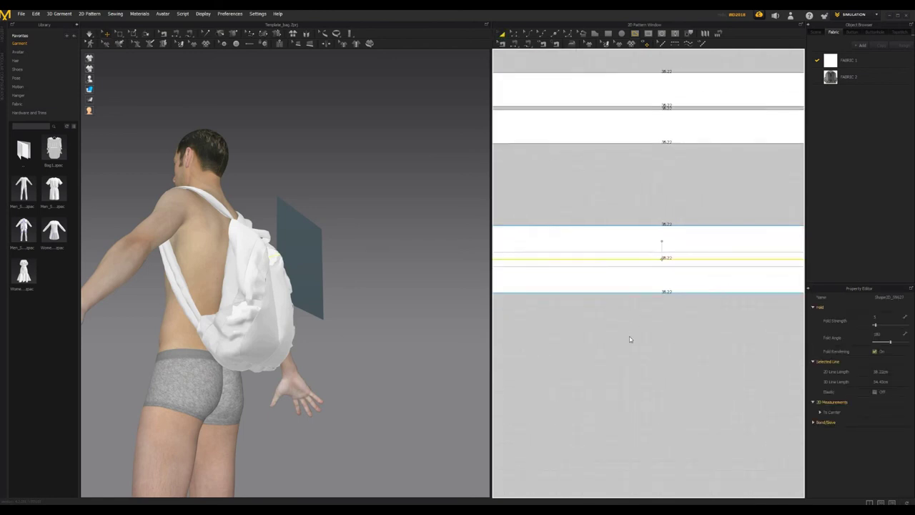
right_click(594, 260)
left_click(571, 348)
Split the 7.40 end edge of the upper strip's undivided section, facing the halved pieces, uniformly into two segments.
middle_click_drag(540, 227, 637, 211)
scroll(637, 210, "down", 5)
middle_click_drag(715, 214, 607, 259)
scroll(627, 215, "up", 5)
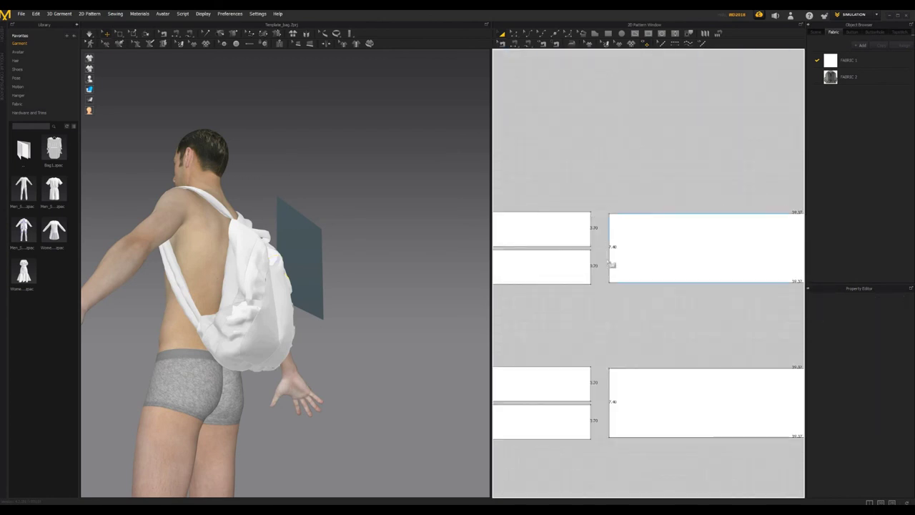
scroll(608, 260, "up", 3)
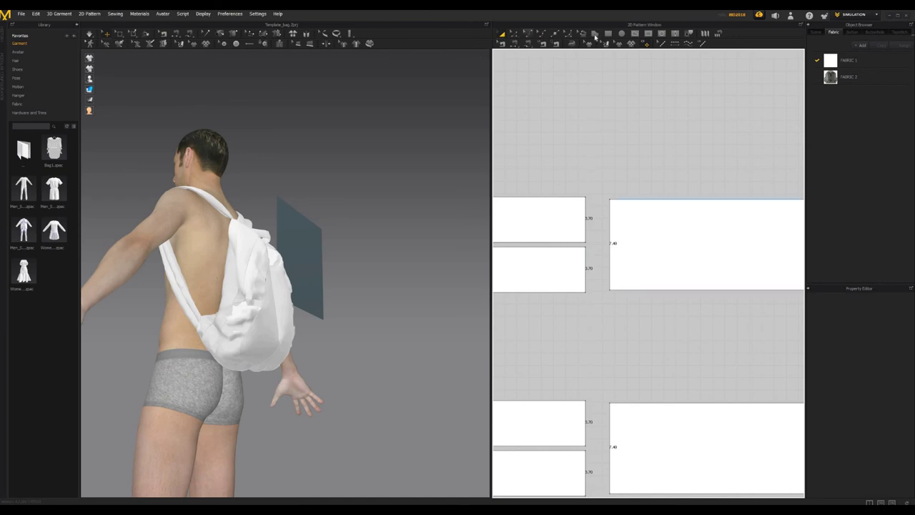
left_click(554, 36)
right_click(612, 252)
left_click(438, 317)
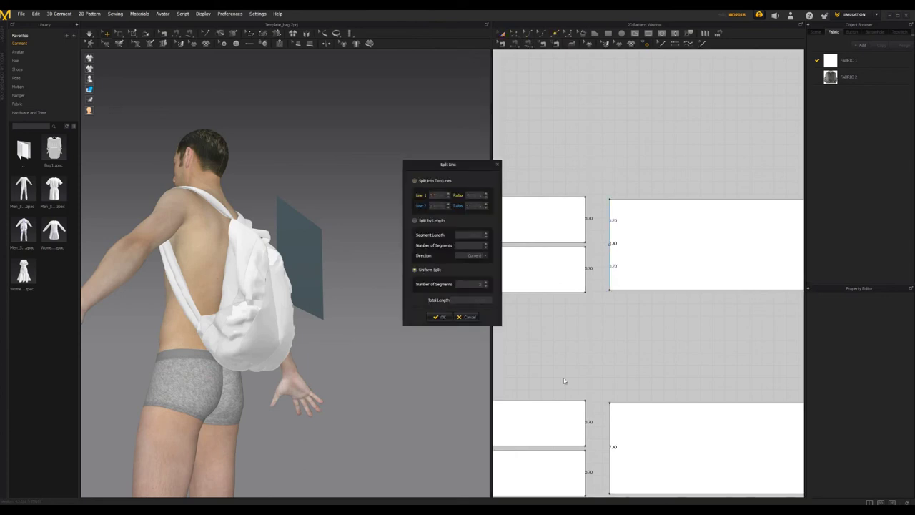
Split the matching 7.40 end edge of the lower strip's undivided section uniformly into two segments.
middle_click_drag(604, 384, 598, 320)
right_click(604, 381)
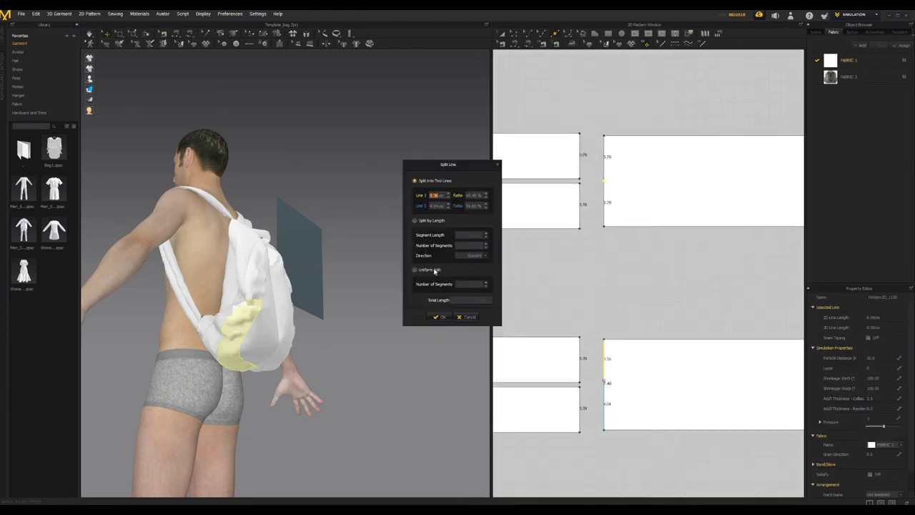
left_click(428, 270)
key("Return")
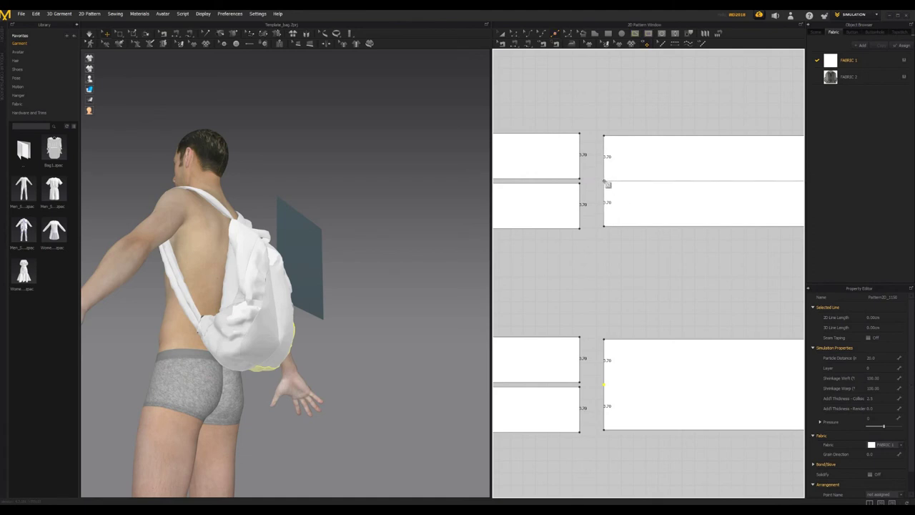
Try sewing the upper strip's facing upper 3.70 end edges together, and undo the sewing.
left_click(515, 45)
left_click(581, 150)
left_click(605, 155)
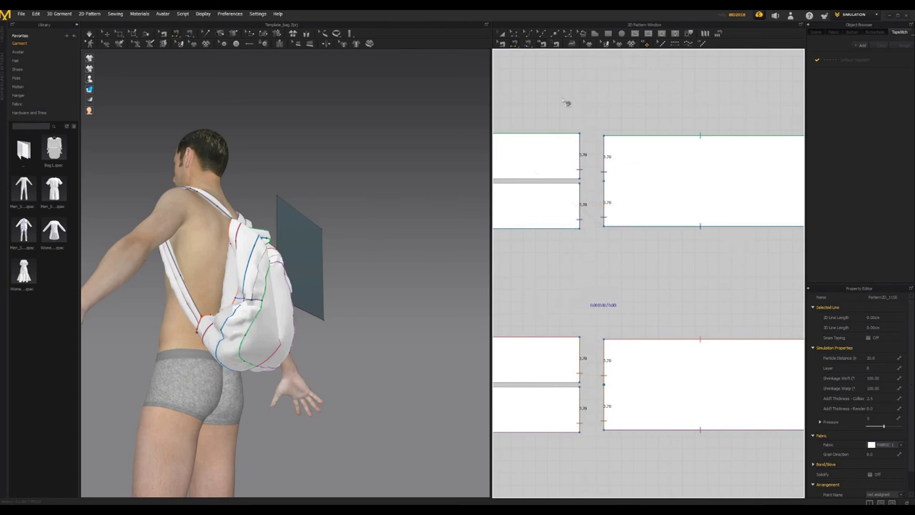
key("ctrl+z")
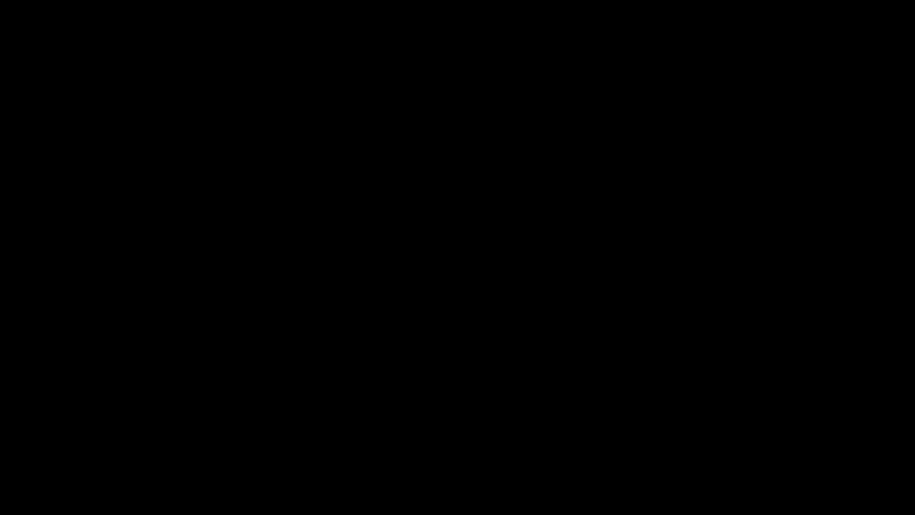